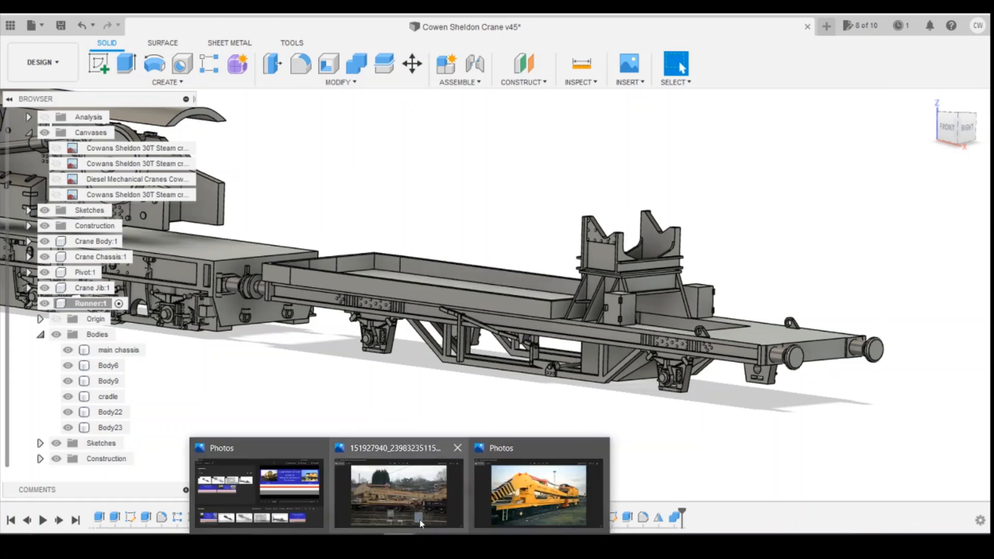
- Examine the reference photo of the crane's runner wagon and the lifting beam stowed on it
click(432, 514)
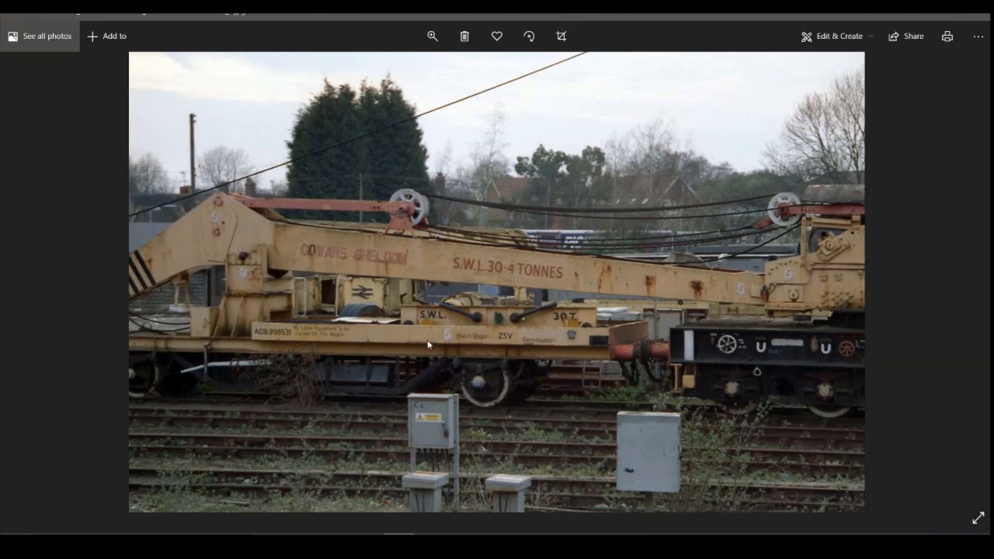
click(432, 484)
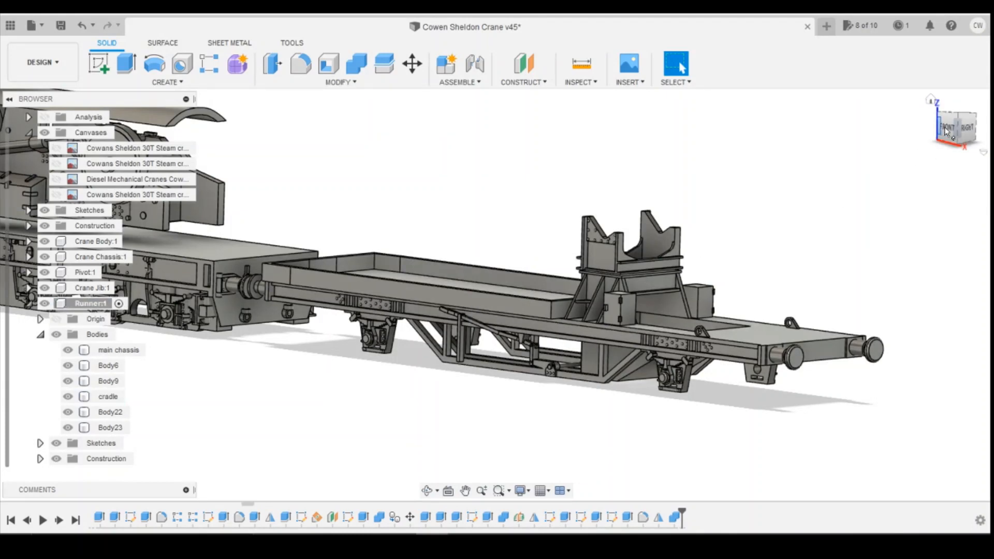
- Show the first Cowans Sheldon canvas and examine the 30 ton lifting beam over the runner in front view
click(957, 114)
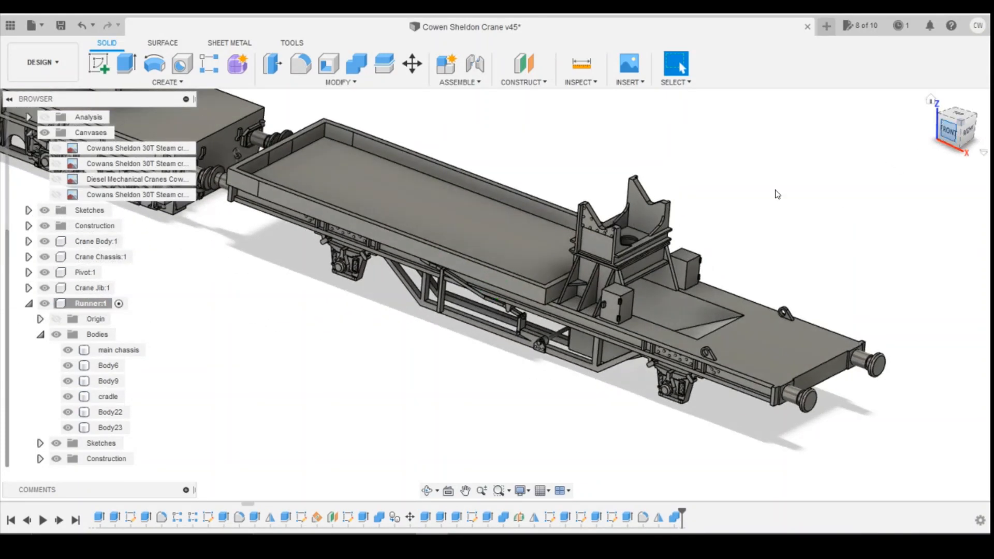
click(56, 148)
click(949, 130)
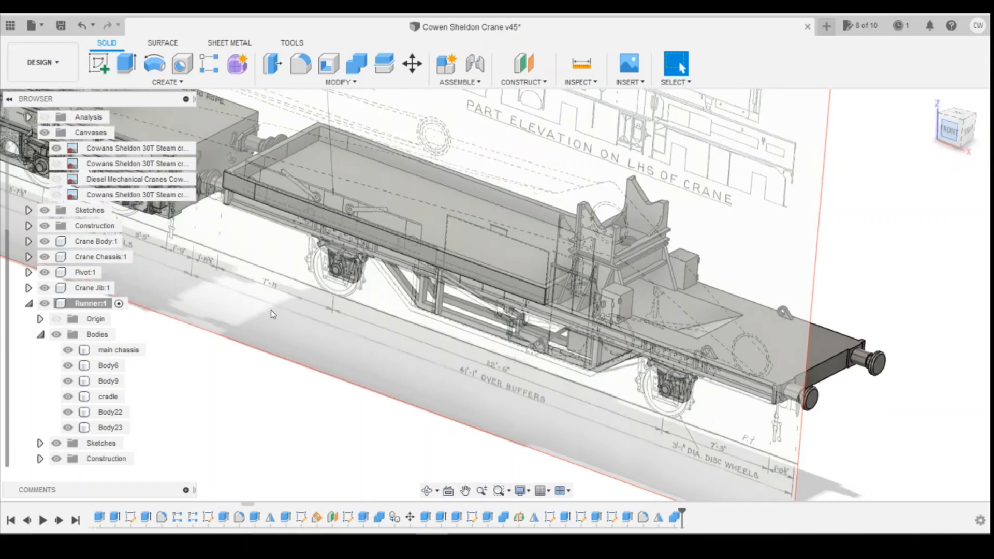
scroll(147, 282, up, 1)
scroll(119, 350, down, 1)
scroll(290, 326, down, 2)
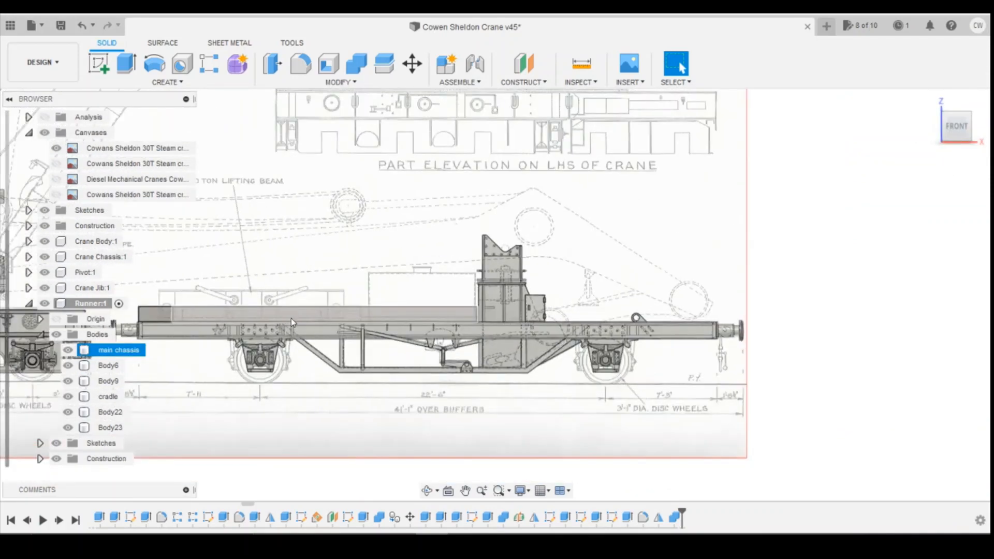
scroll(482, 336, up, 3)
scroll(346, 313, down, 6)
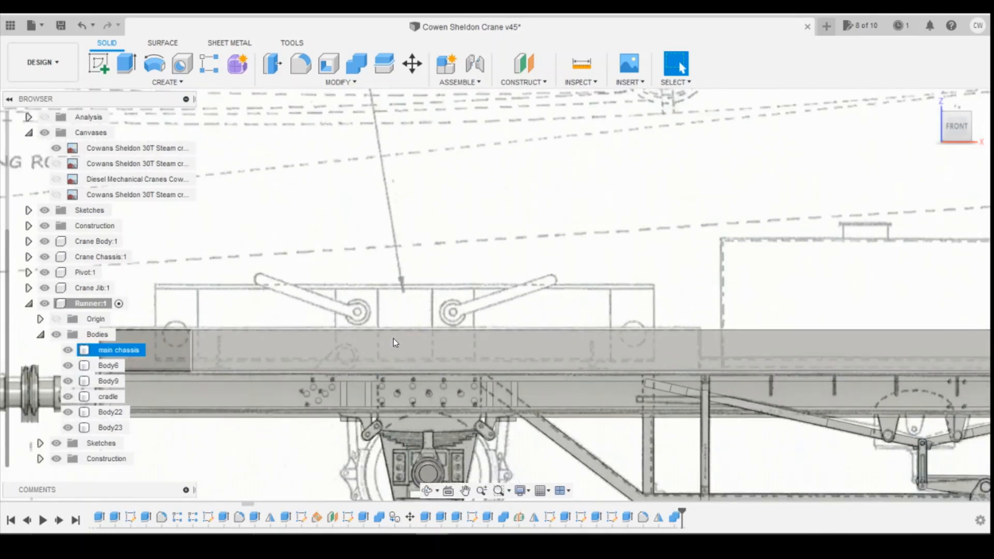
scroll(393, 338, up, 1)
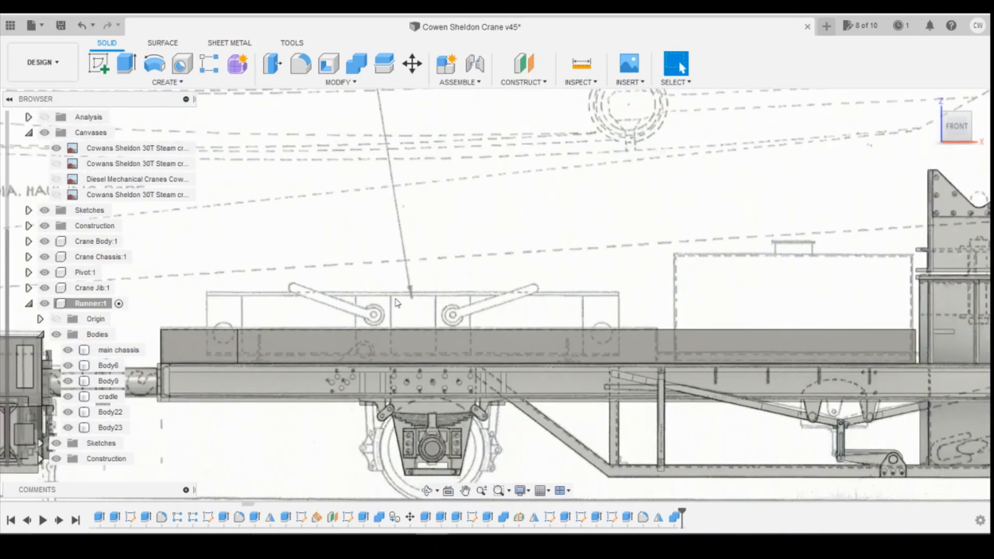
click(459, 352)
key(Escape)
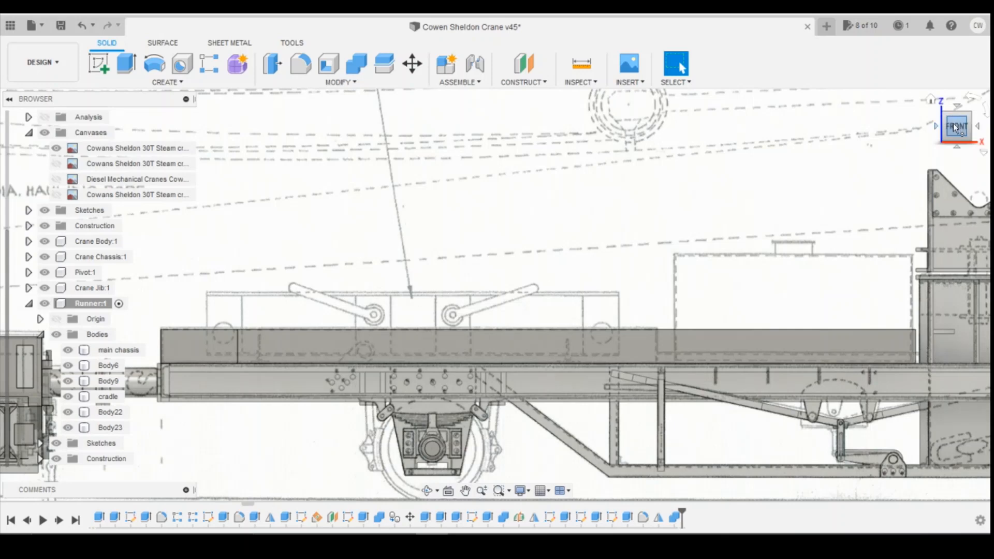
drag(955, 125, 954, 130)
scroll(823, 262, down, 2)
scroll(837, 259, down, 3)
scroll(716, 299, up, 3)
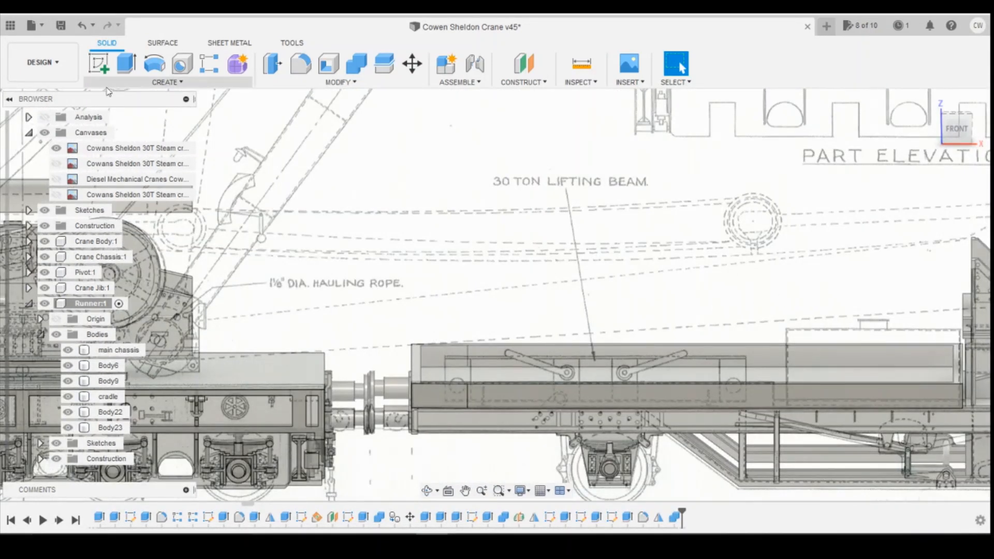
- Hide the drawing canvas and start a sketch on the floor inside the runner's raised tray
click(98, 63)
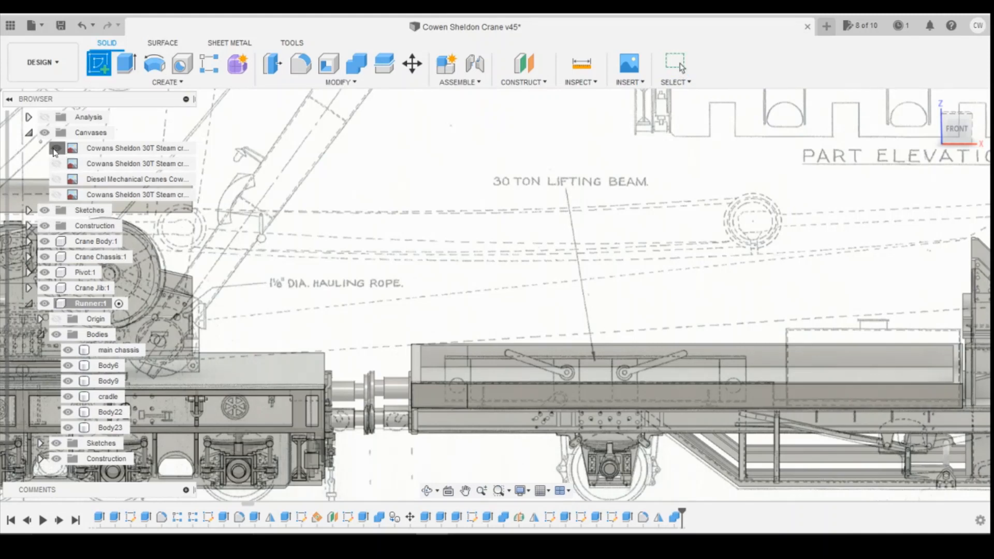
click(56, 148)
drag(956, 134, 956, 156)
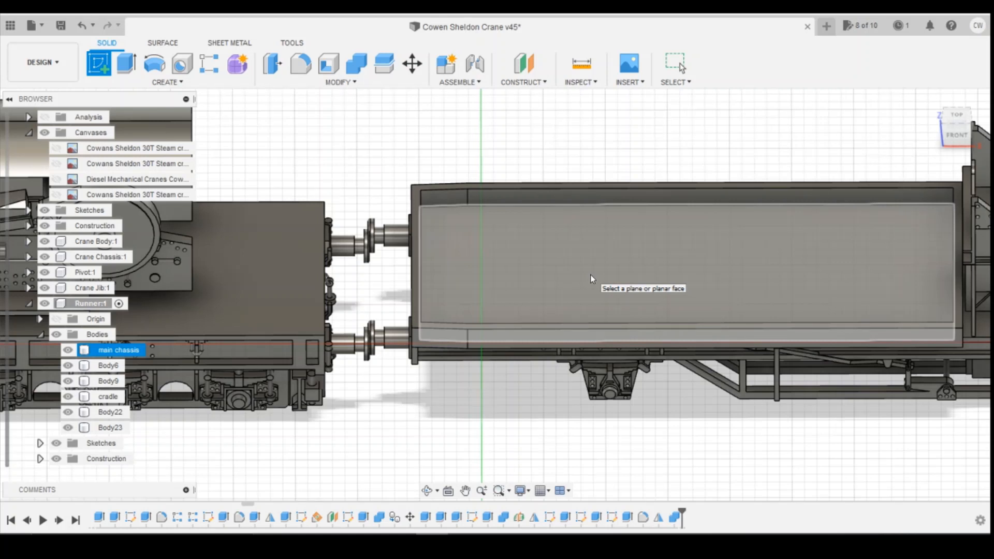
click(592, 274)
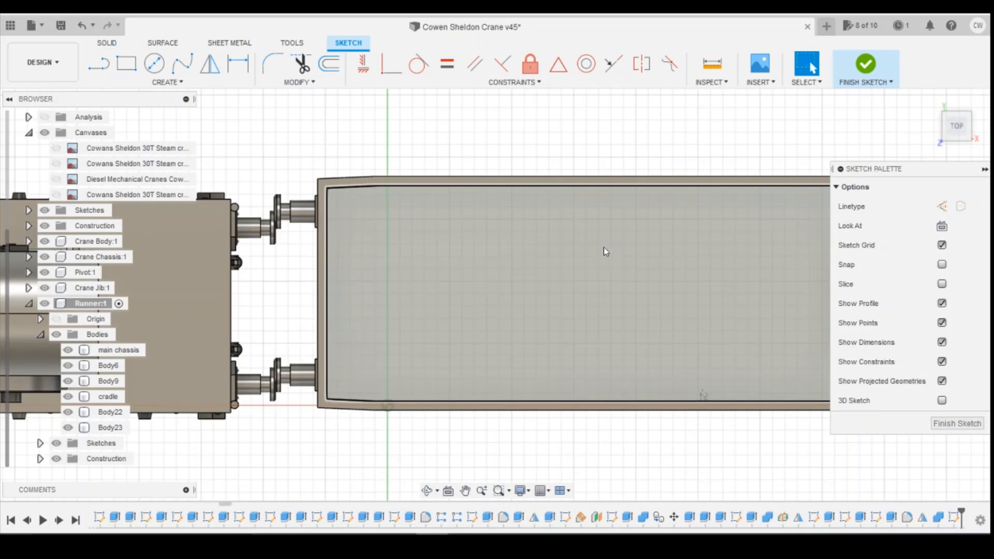
- Sketch a long rectangle about 30 mm by 2.8 mm inside the tray, near its far long edge
click(127, 65)
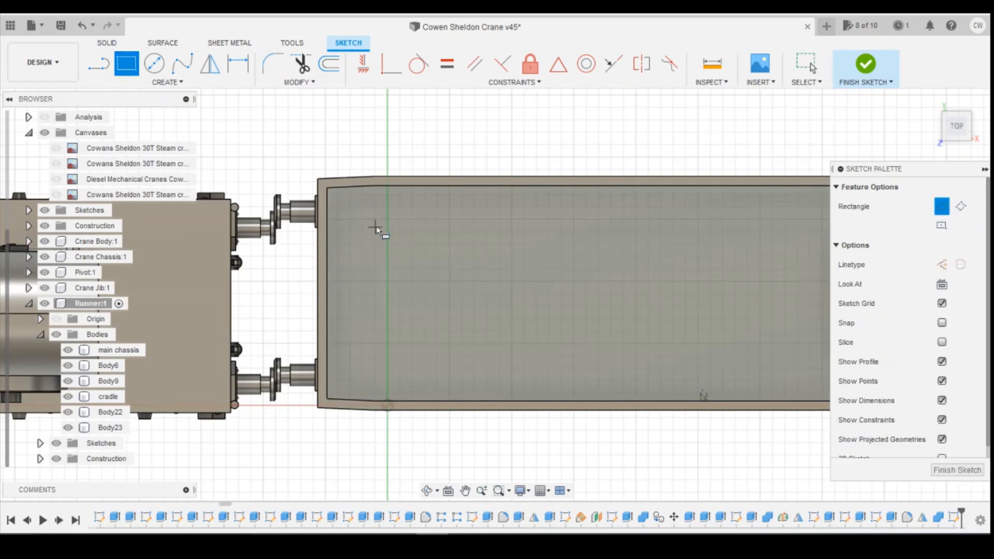
click(350, 213)
click(723, 248)
key(Escape)
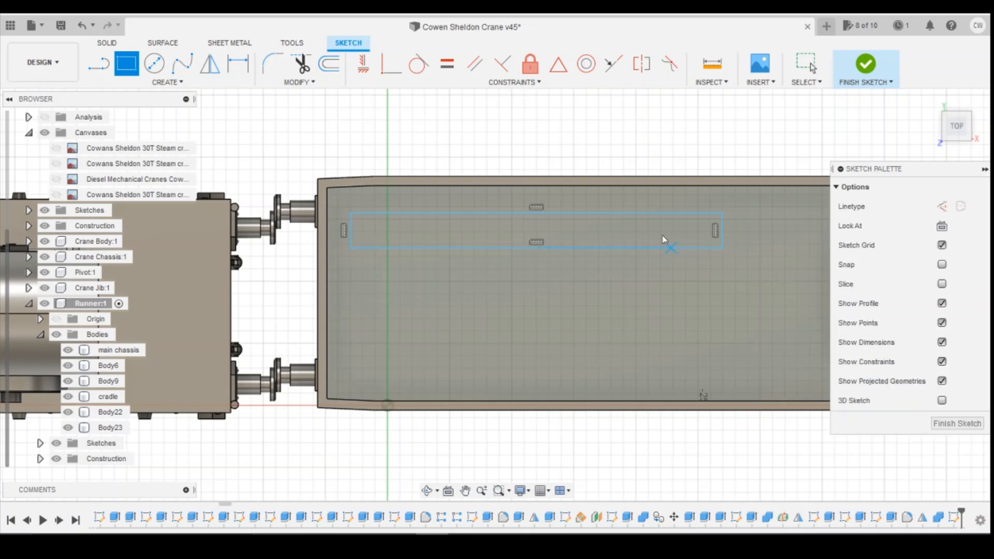
right_click(660, 231)
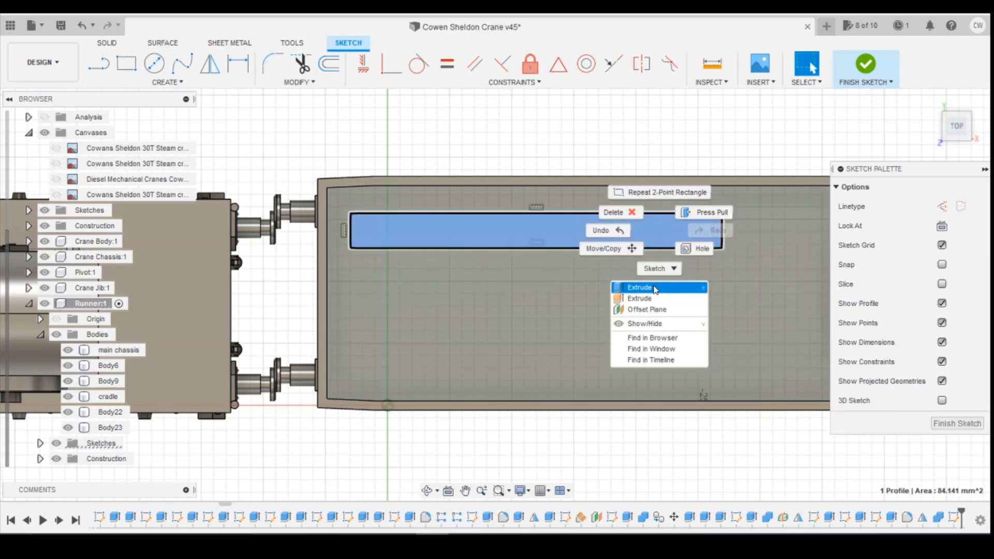
click(592, 258)
key(d)
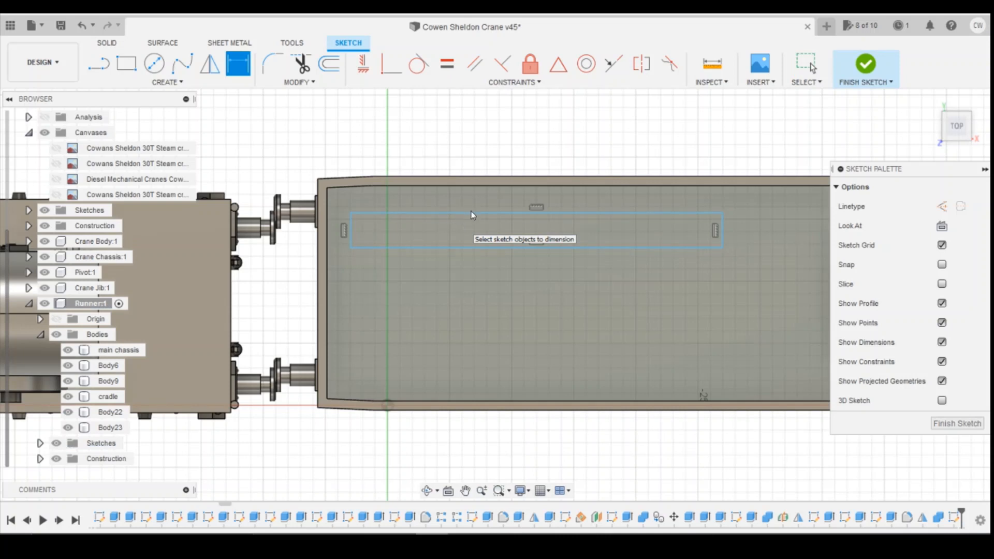
key(Escape)
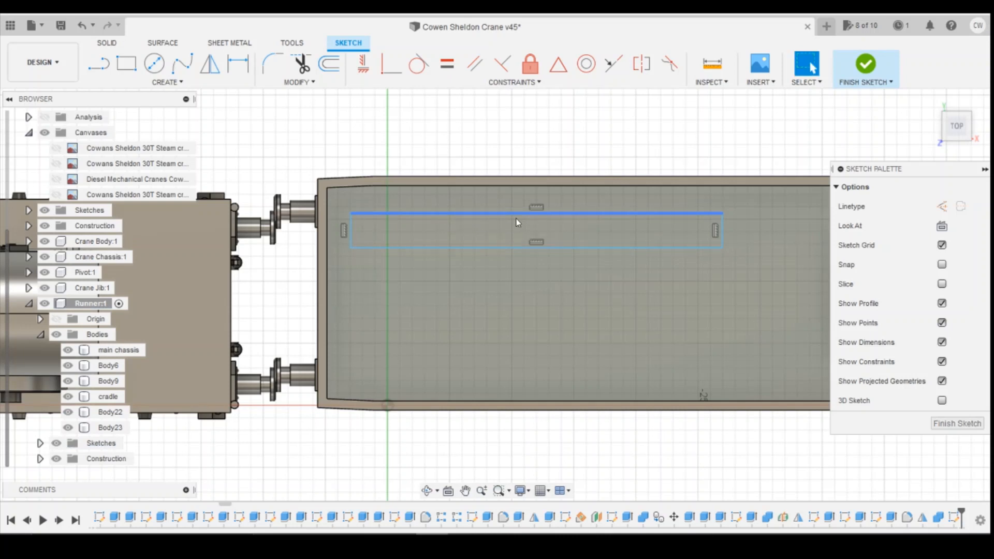
key(d)
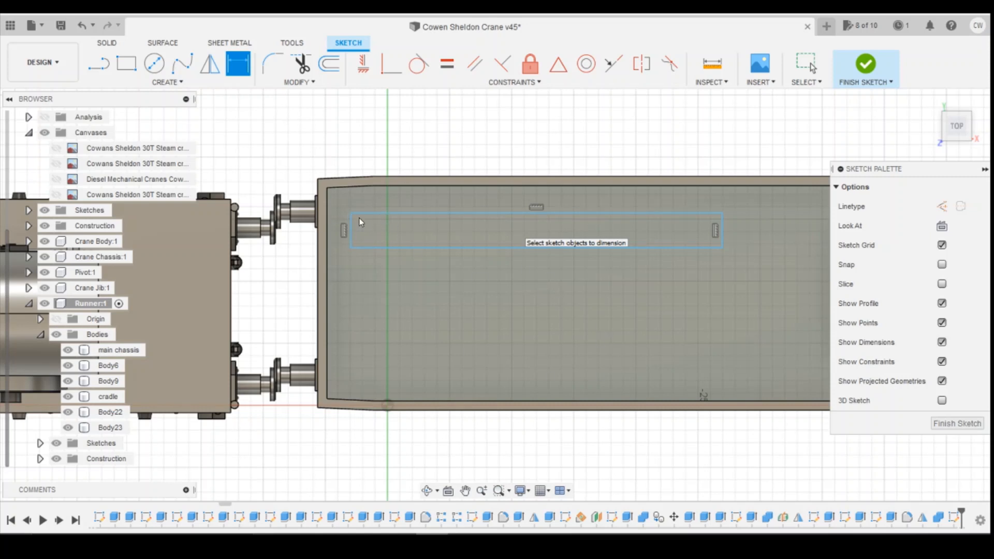
key(Escape)
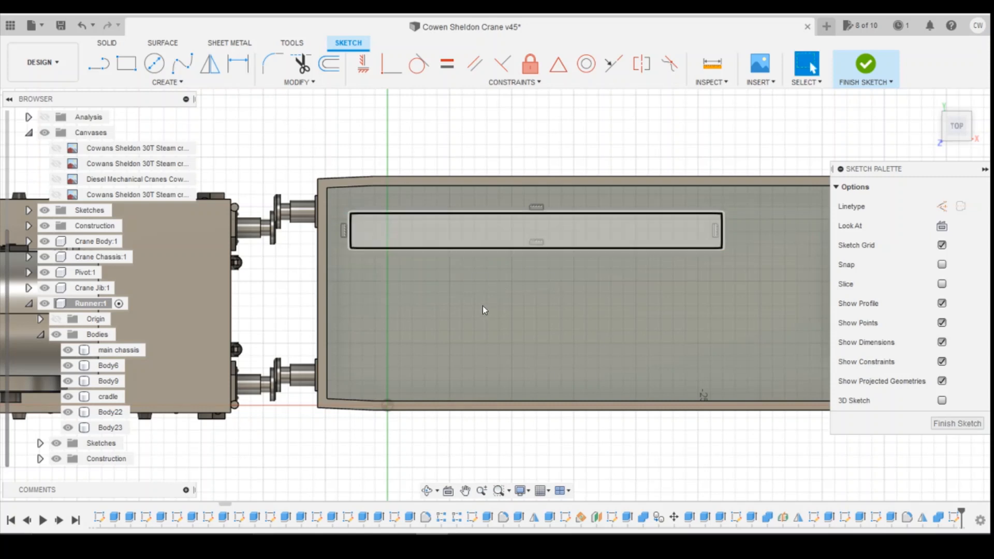
- Dimension the rectangle to 30 mm long and 3 mm wide
click(238, 63)
click(403, 214)
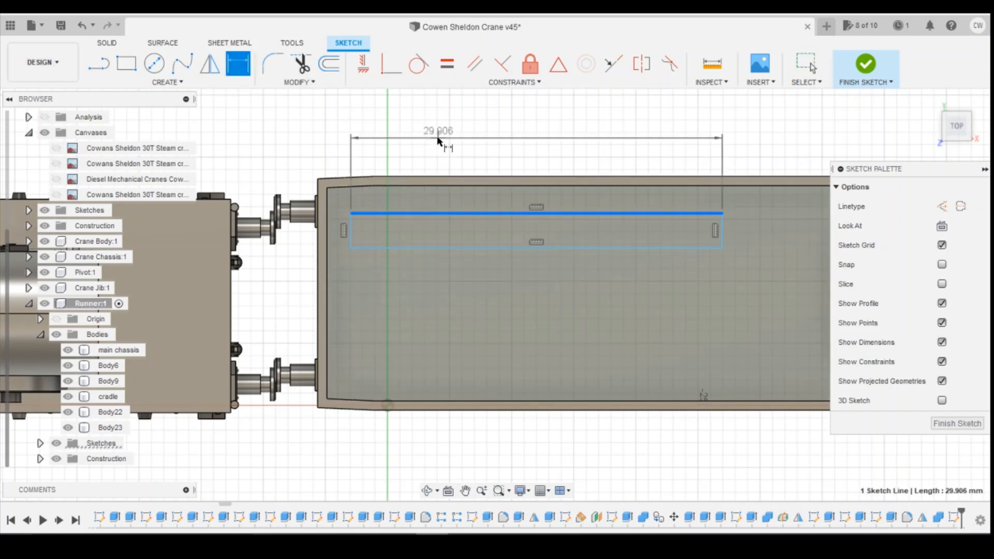
click(445, 138)
text(30)
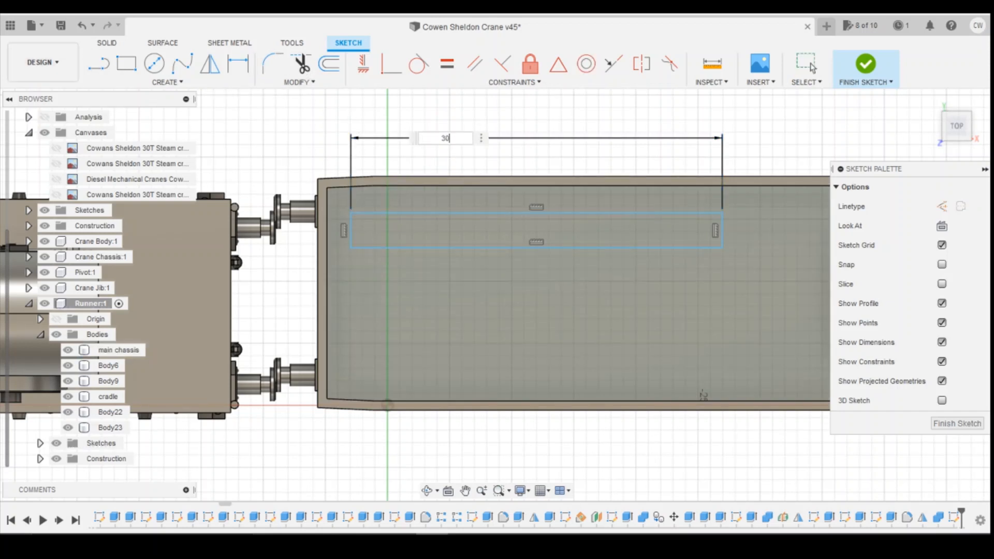
key(Return)
click(353, 231)
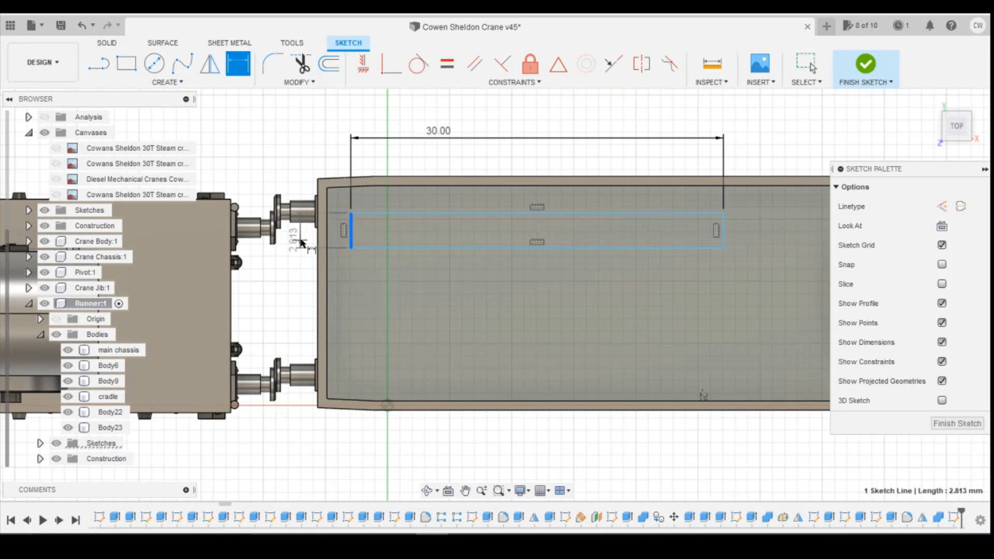
click(301, 237)
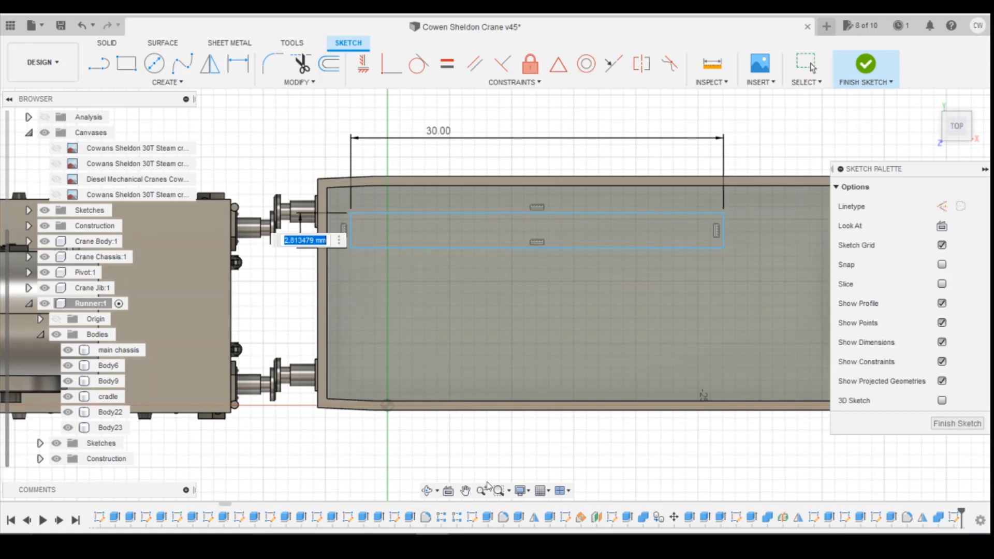
text(3)
key(Return)
- Check the crane reference photos and place the rectangle's outer long side 2.5 mm from the tray's inner long edge
click(445, 212)
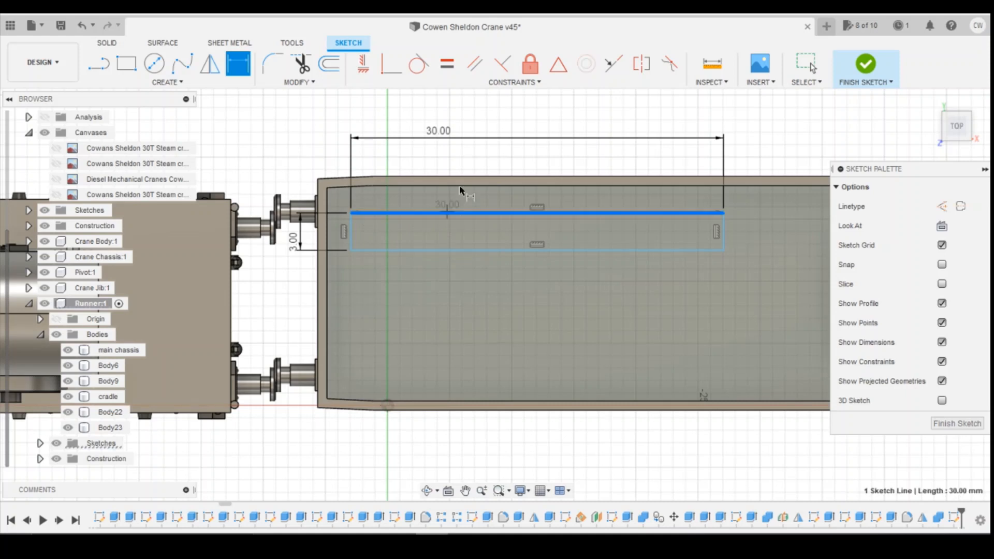
click(459, 185)
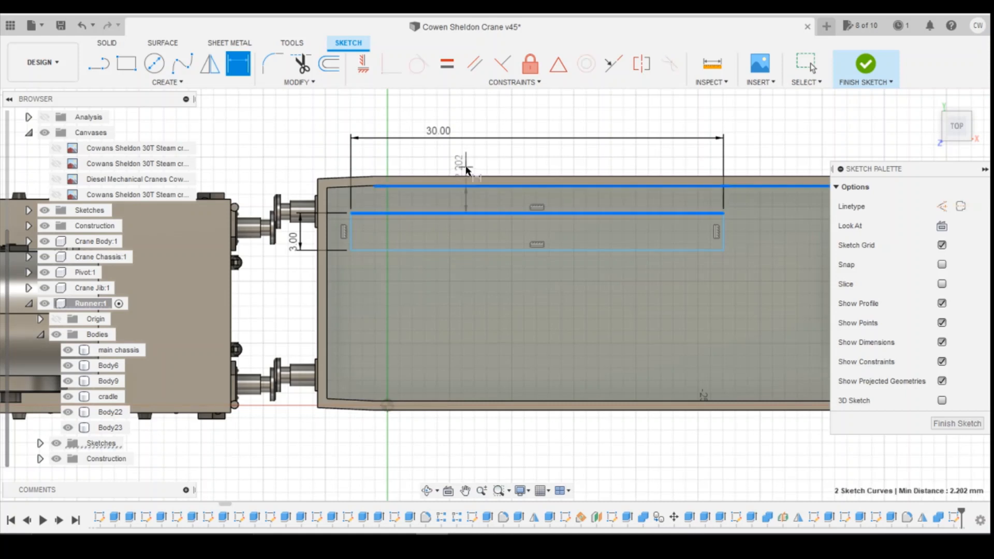
click(516, 151)
click(449, 502)
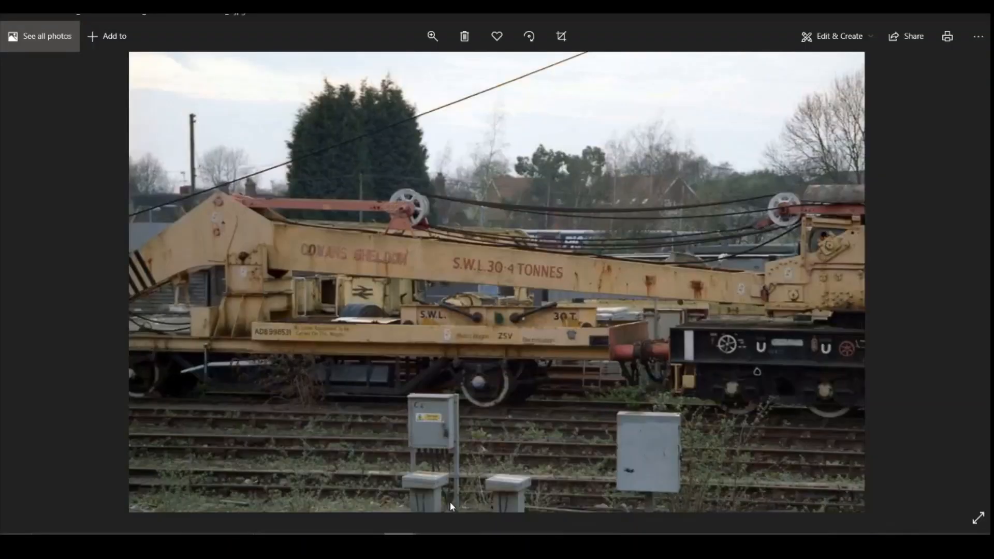
click(537, 509)
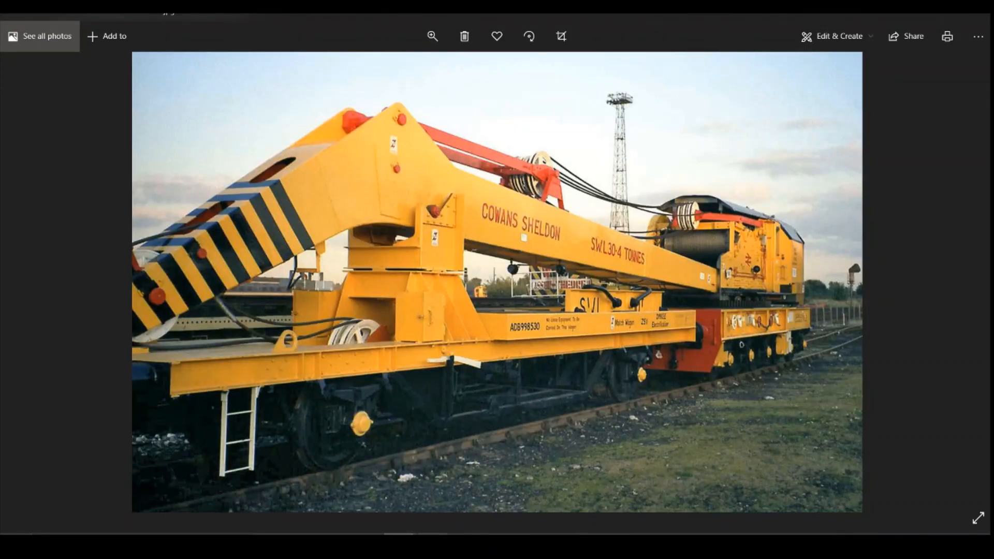
click(433, 492)
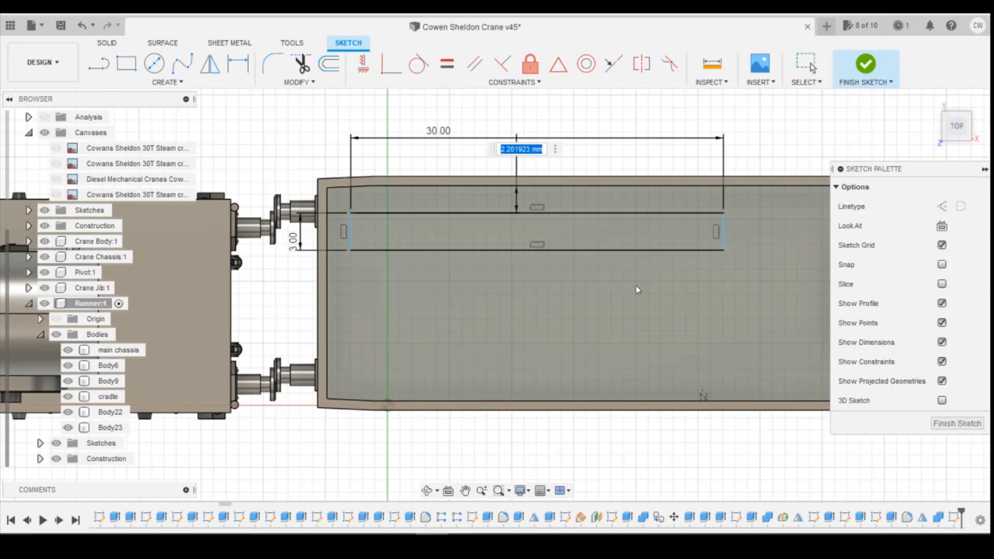
text(2.5)
key(Return)
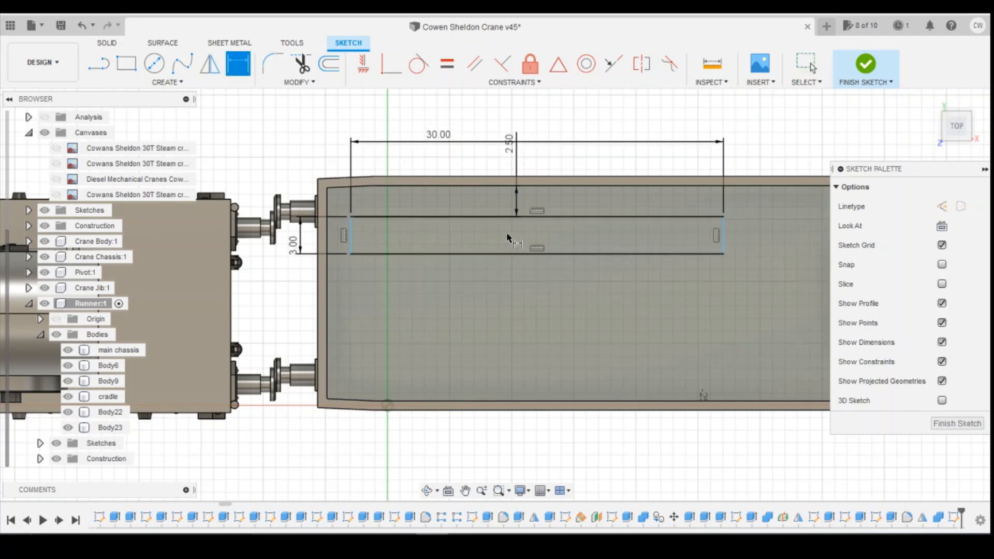
click(725, 231)
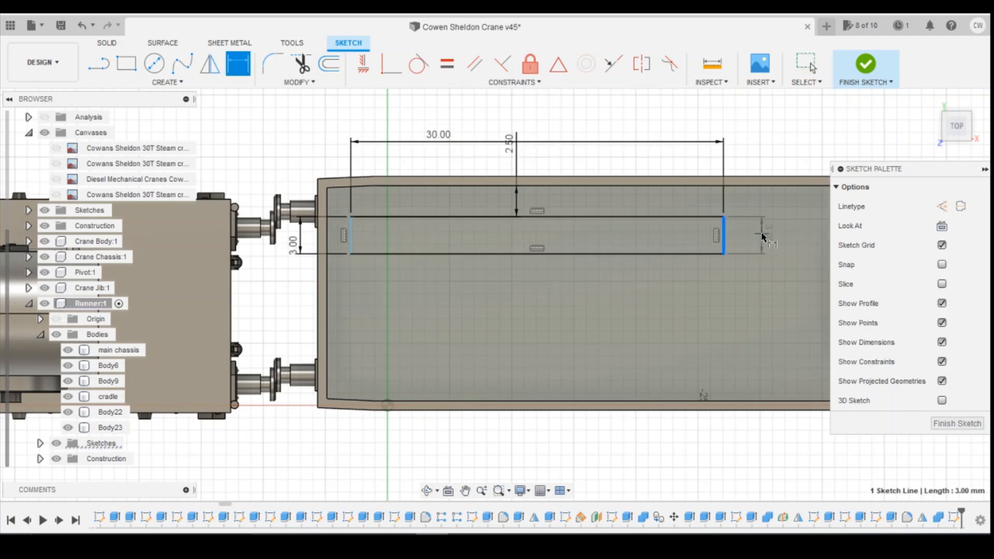
click(761, 234)
click(616, 238)
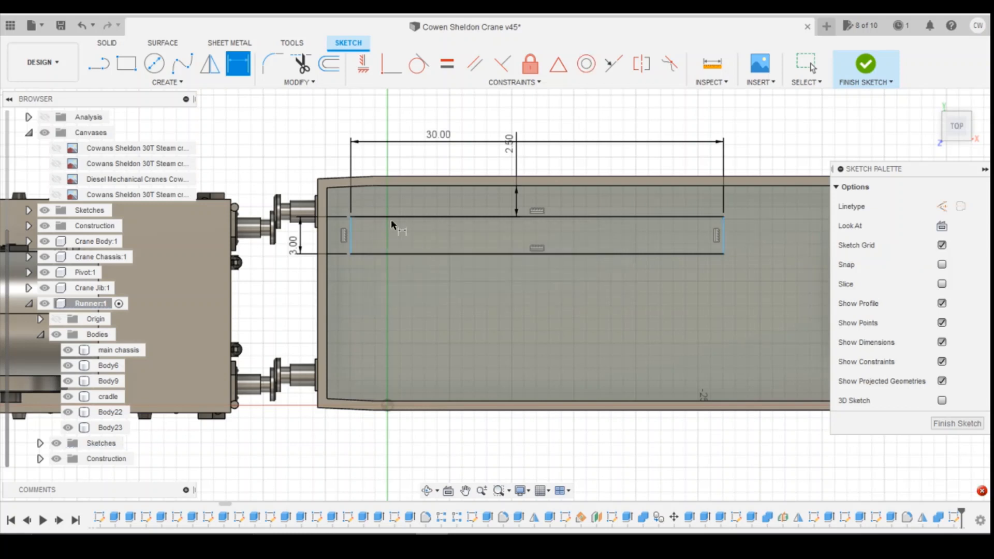
- Dimension the rectangle's end 2 mm from the tray's inner end edge nearest the crane
click(351, 216)
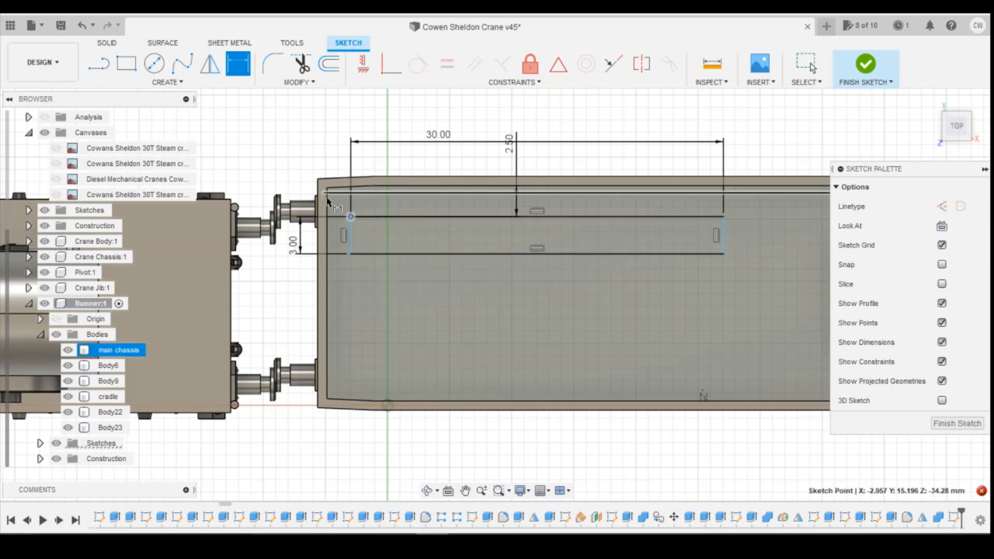
click(328, 207)
click(341, 155)
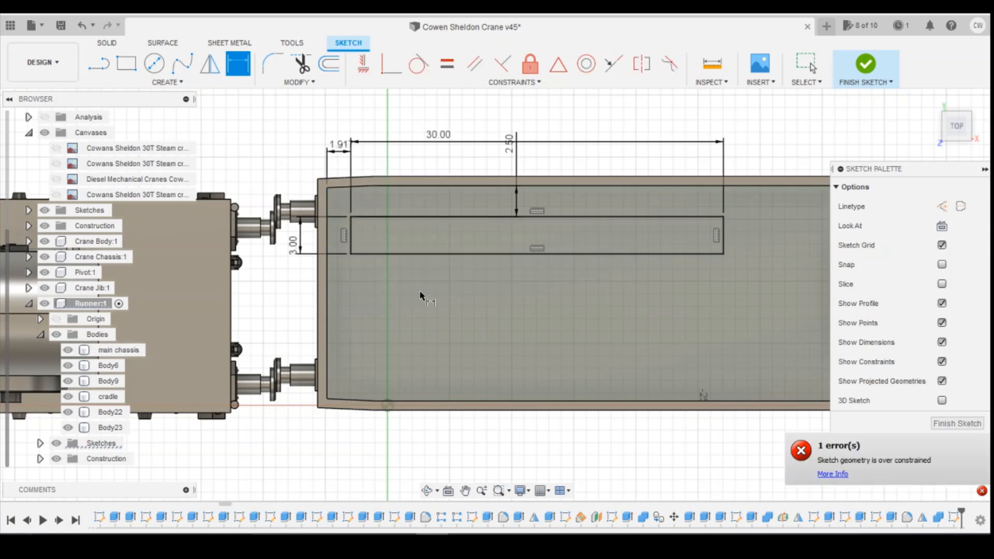
double_click(338, 151)
text(2)
key(Return)
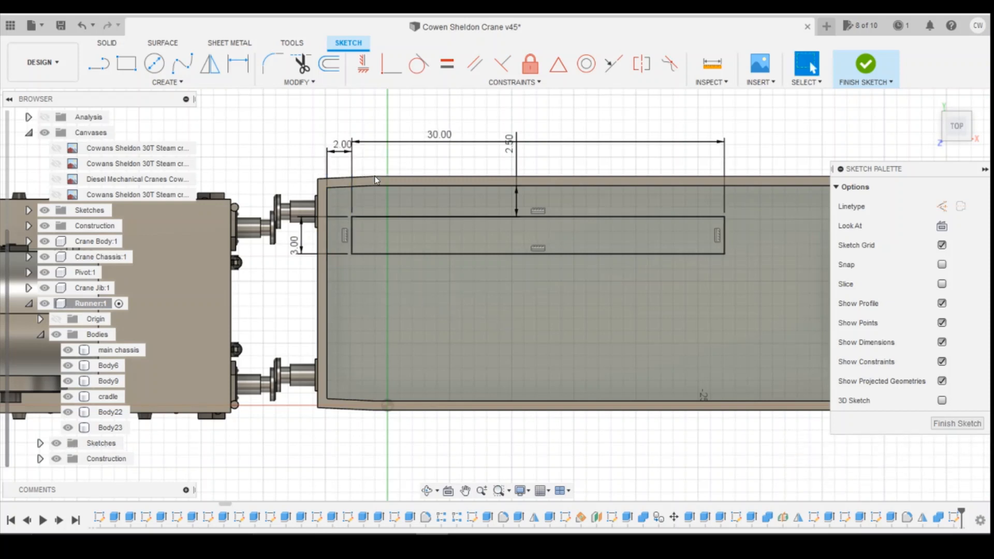
- Show the side-elevation canvas and extrude the tray rectangle 4 mm upward as a new body, matching the drawn lifting beam's height
right_click(470, 226)
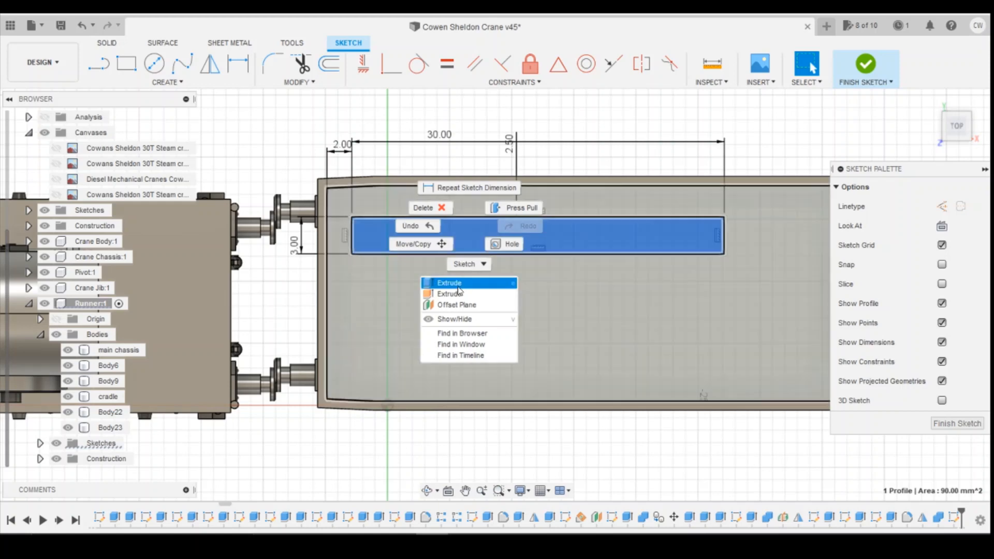
click(445, 282)
click(957, 135)
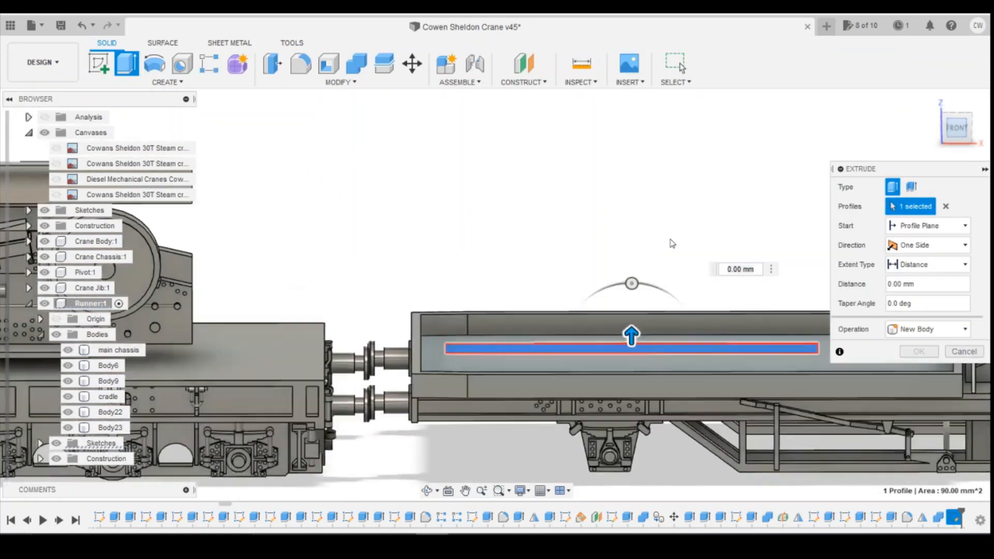
click(56, 149)
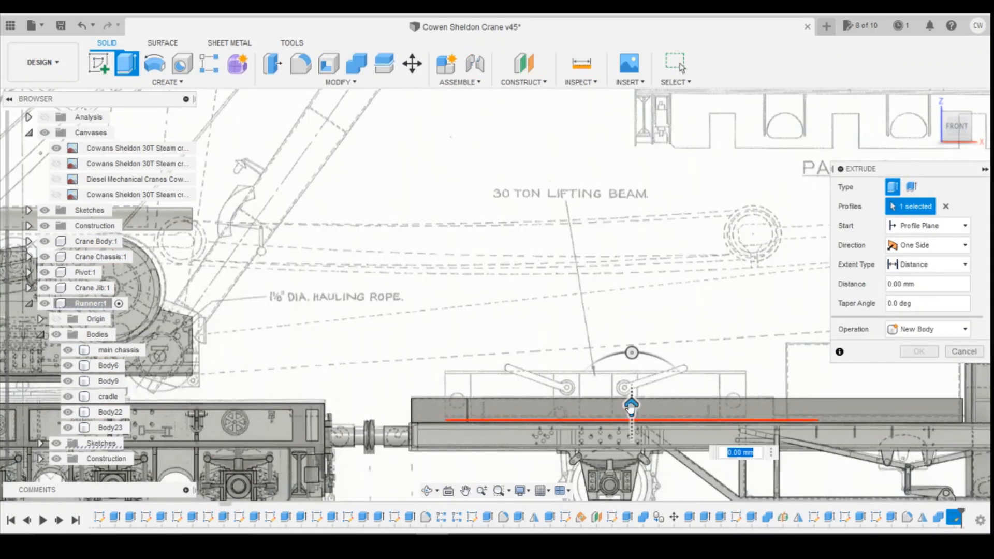
drag(632, 407, 632, 357)
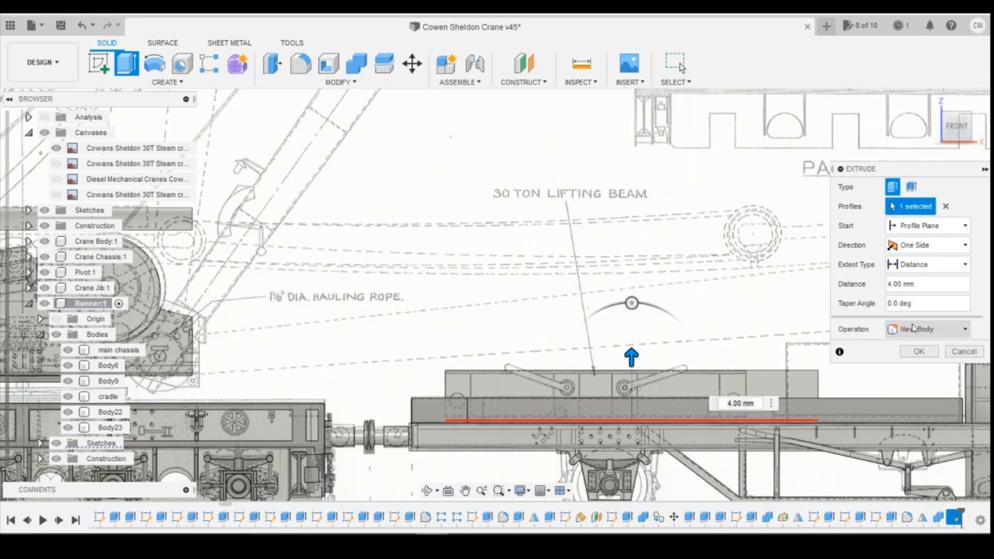
click(919, 352)
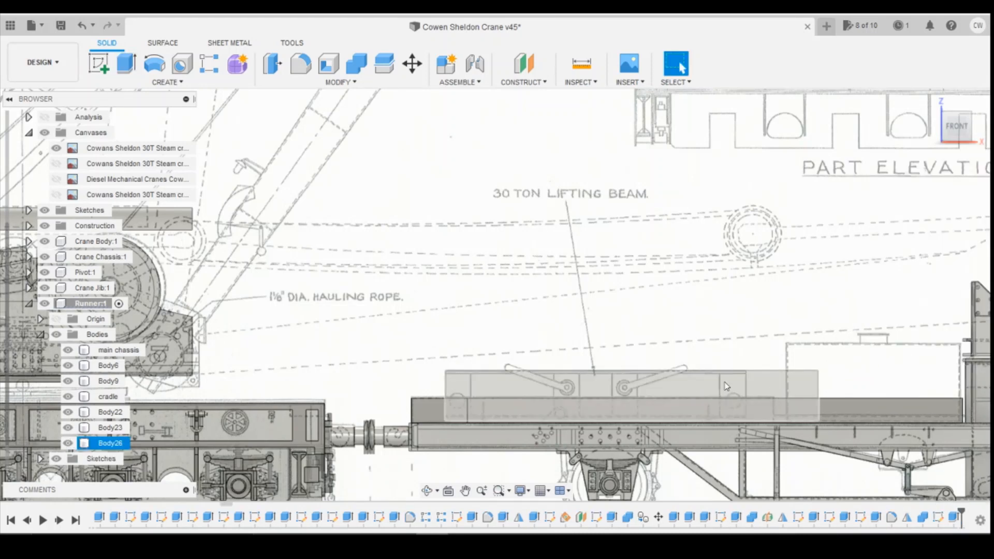
- Edit the lifting beam's base sketch and set the rectangle's length to 25 mm
right_click(939, 520)
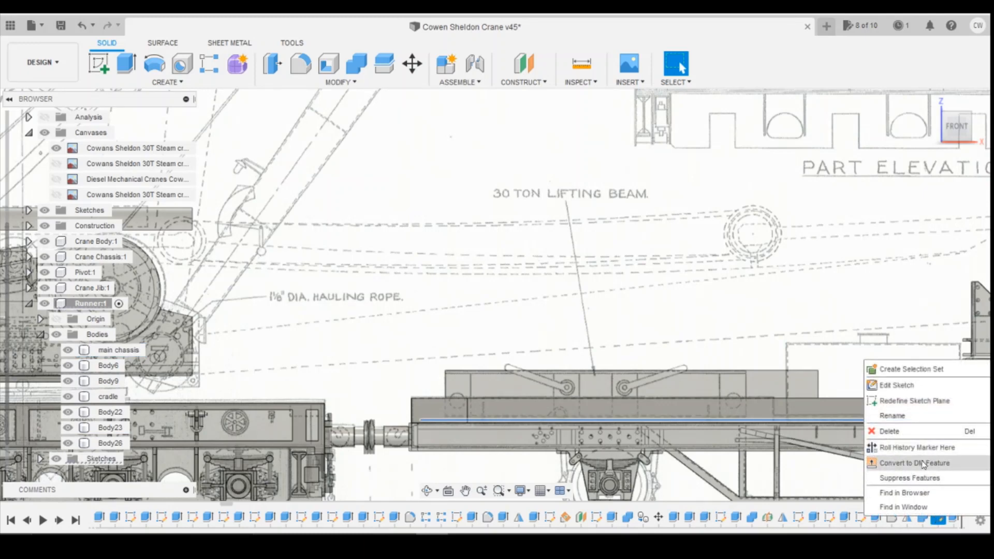
click(897, 385)
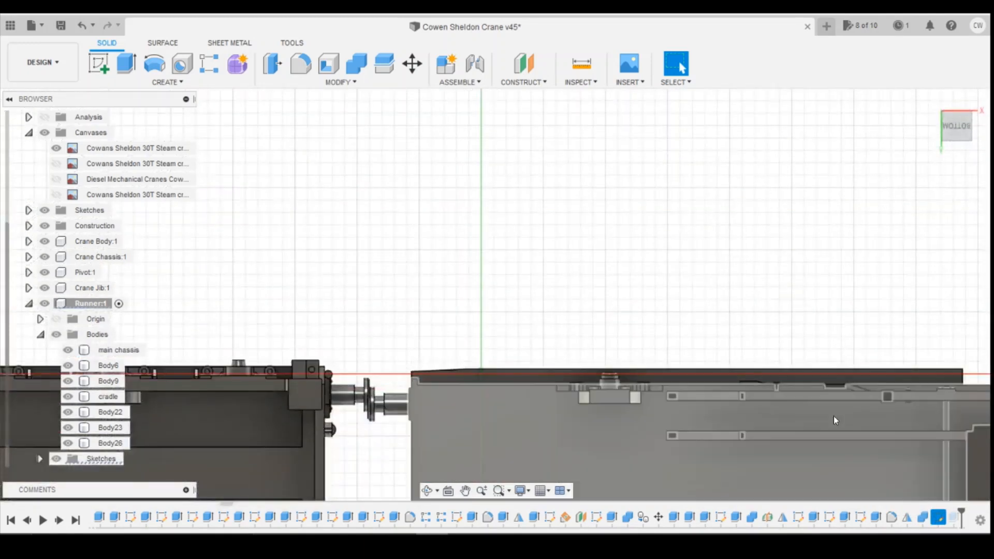
drag(956, 132, 955, 96)
click(957, 119)
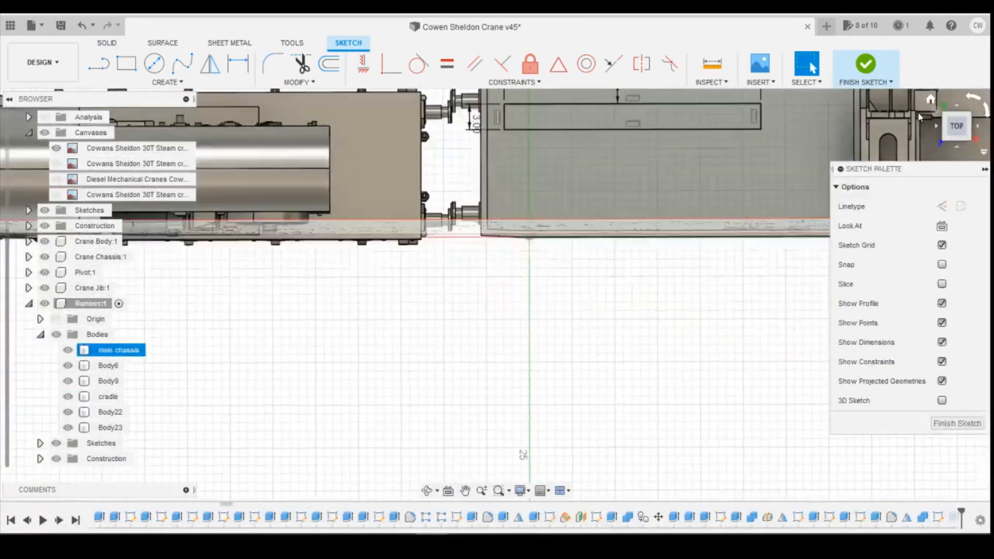
scroll(767, 210, down, 3)
scroll(678, 132, up, 3)
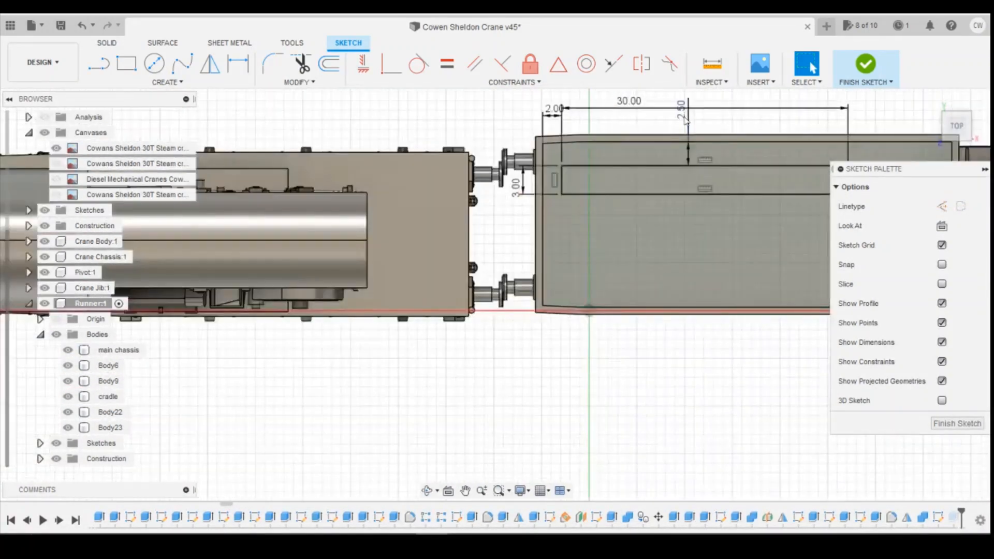
double_click(632, 104)
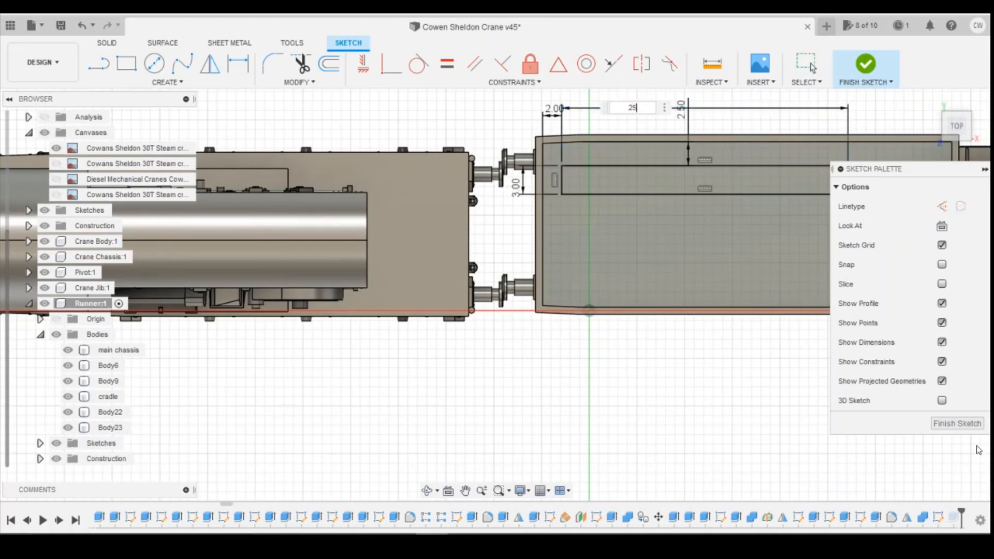
key(Return)
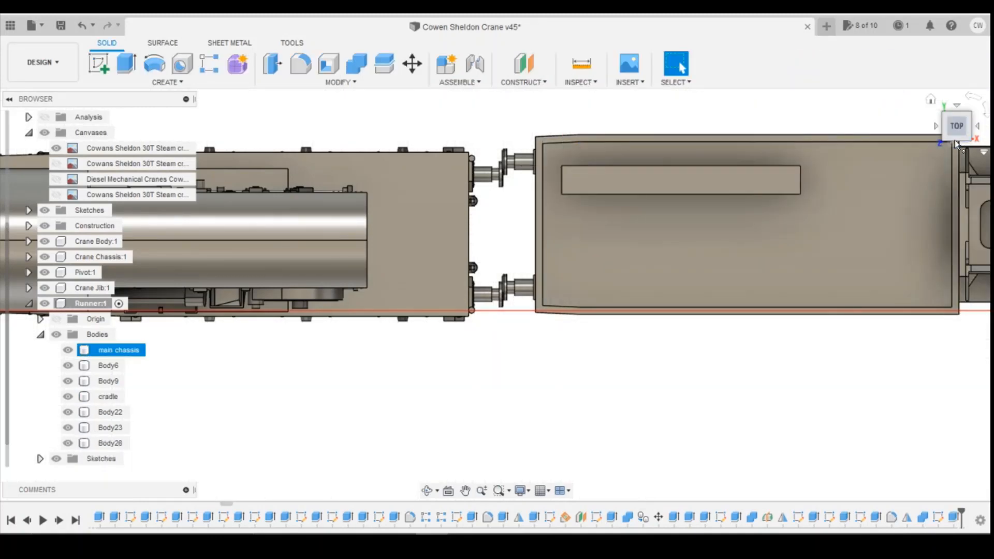
- Compare the end of the beam block with the 30 ton lifting beam on the side-elevation drawing
drag(956, 143, 957, 133)
click(972, 158)
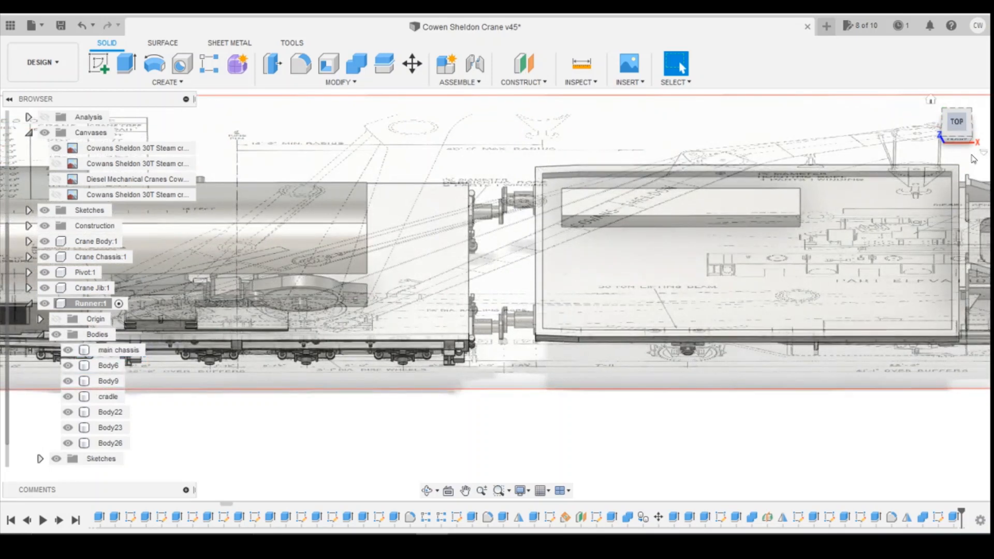
click(959, 141)
scroll(832, 284, up, 4)
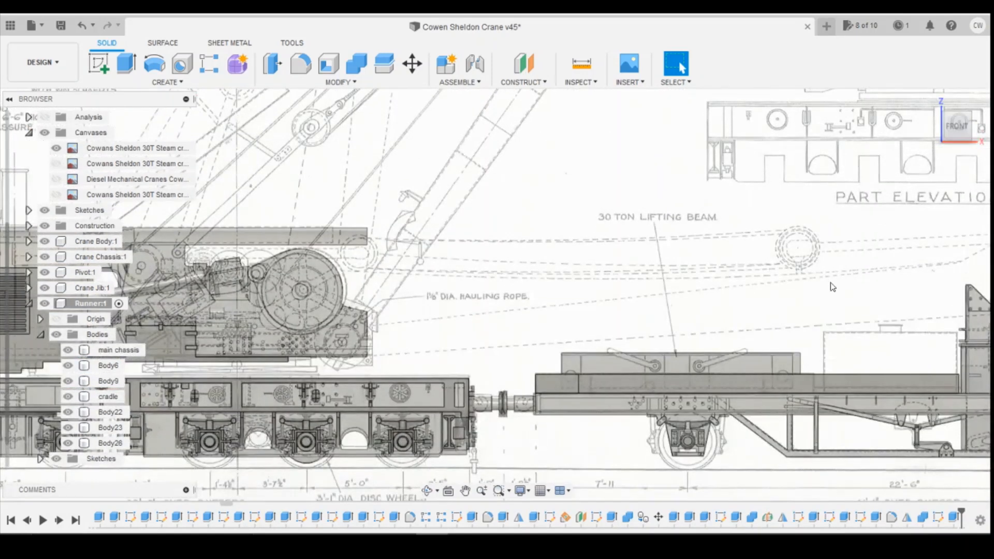
scroll(794, 388, up, 2)
click(767, 357)
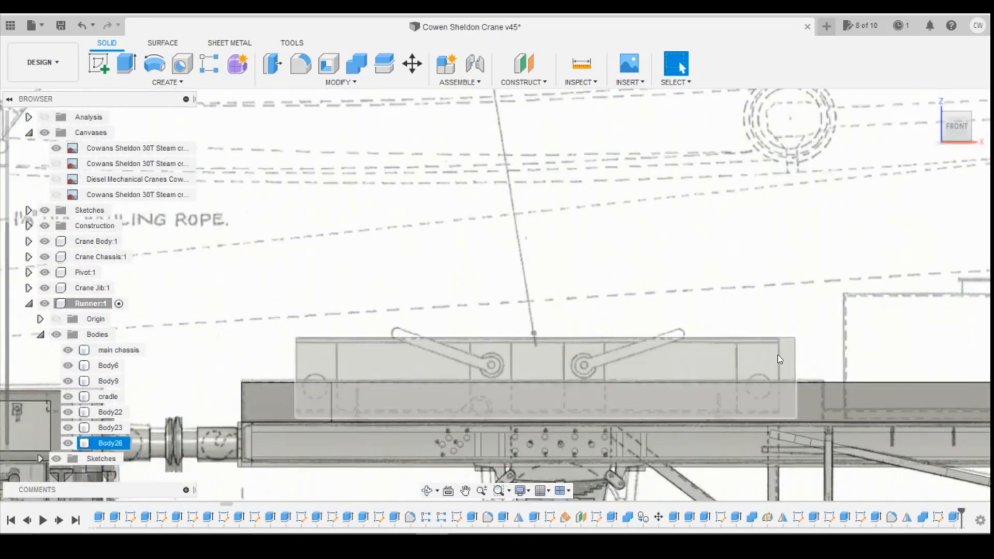
click(697, 236)
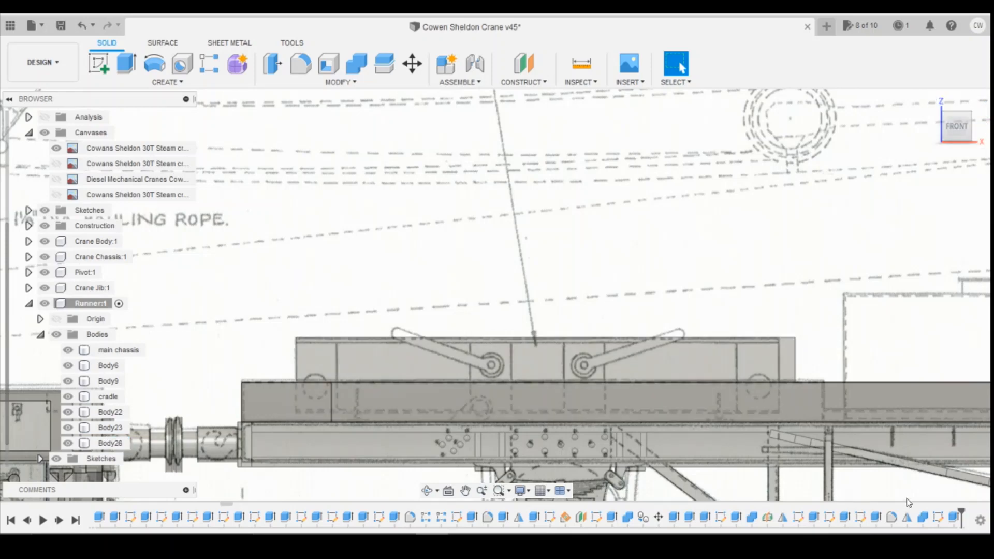
- Reopen the beam's base sketch, set the rectangle's length to 23.5 mm and finish the sketch
right_click(938, 517)
click(896, 383)
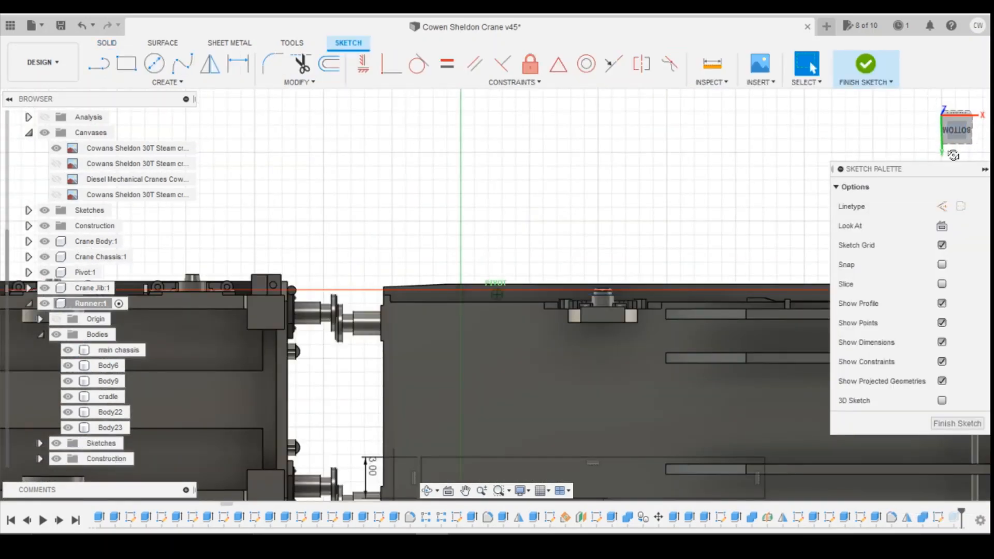
click(954, 155)
drag(960, 139, 960, 142)
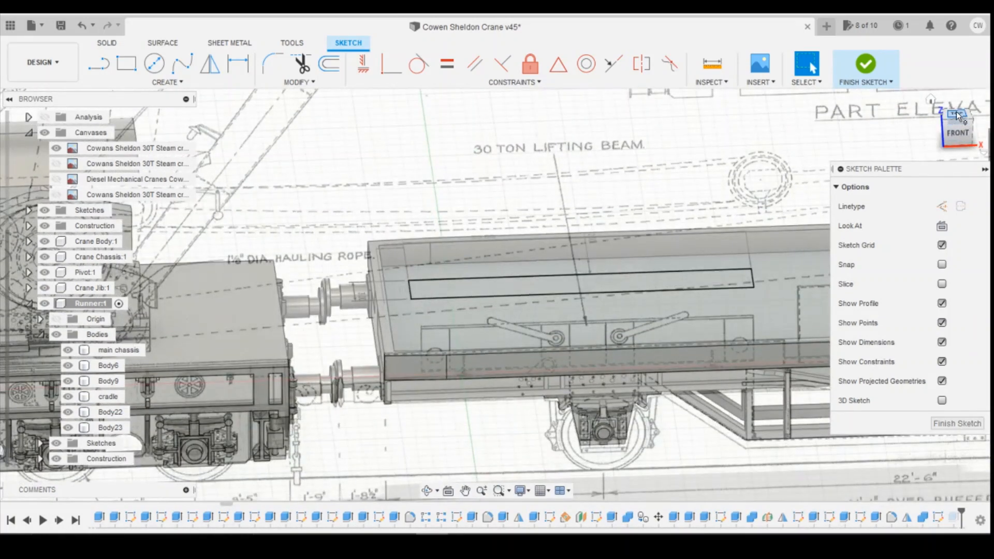
click(956, 118)
scroll(652, 289, down, 3)
double_click(563, 108)
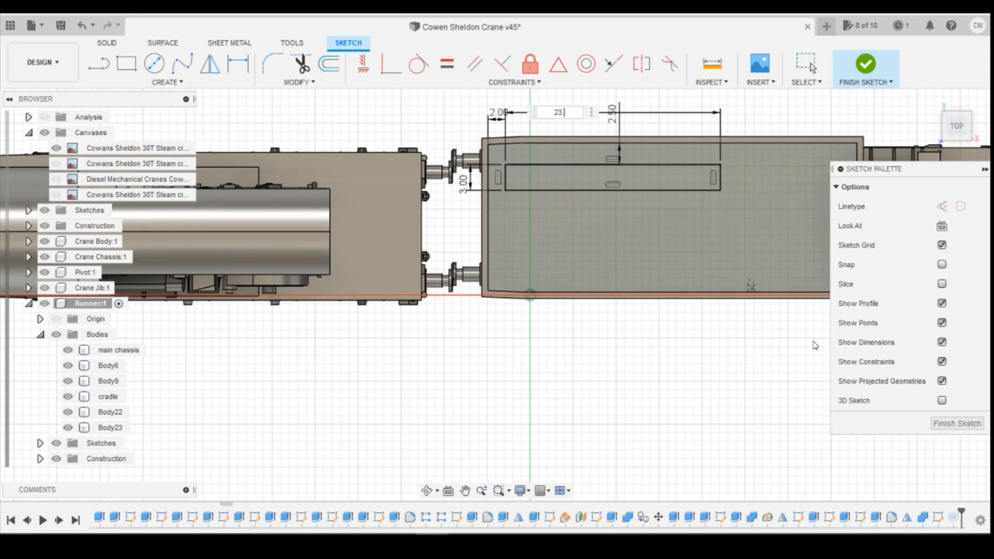
text(23.5)
key(Return)
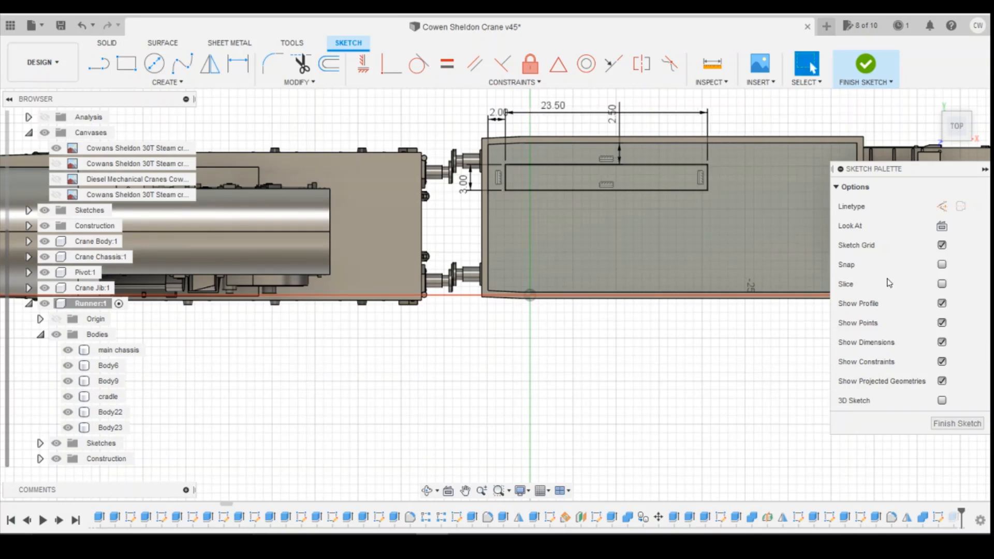
click(861, 77)
- Check the beam's end against the side-elevation drawing and set the base rectangle's length to 24 mm in its sketch
click(966, 143)
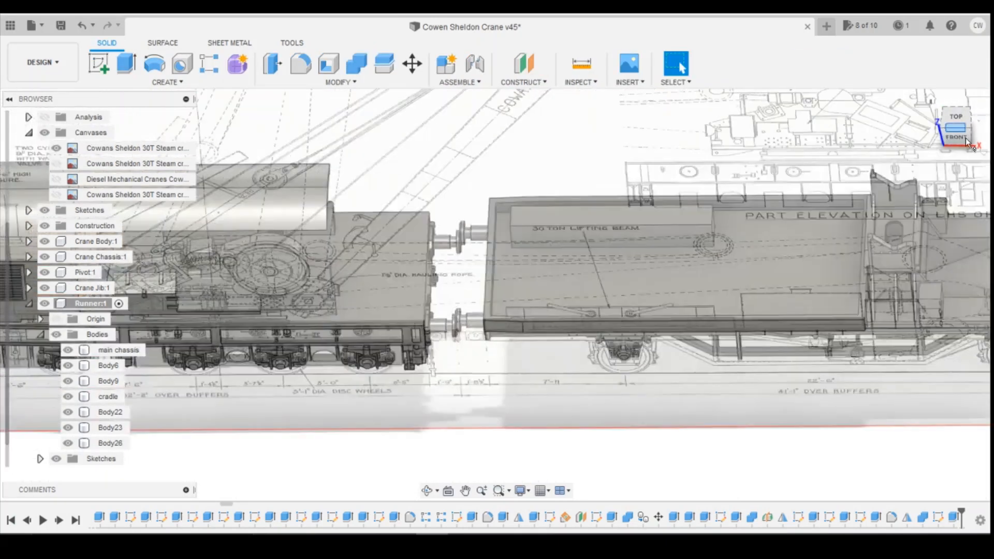
click(956, 140)
scroll(704, 377, up, 5)
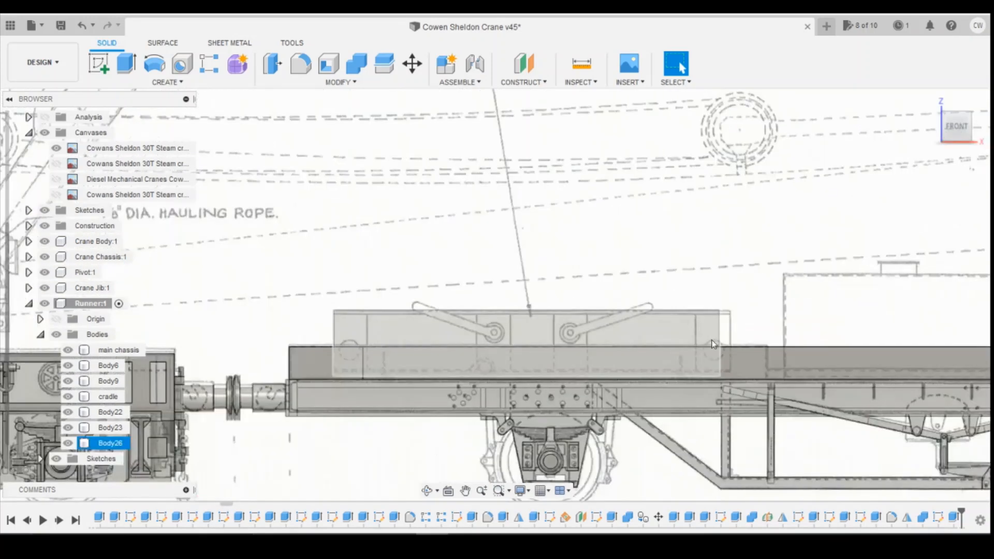
click(704, 377)
right_click(938, 518)
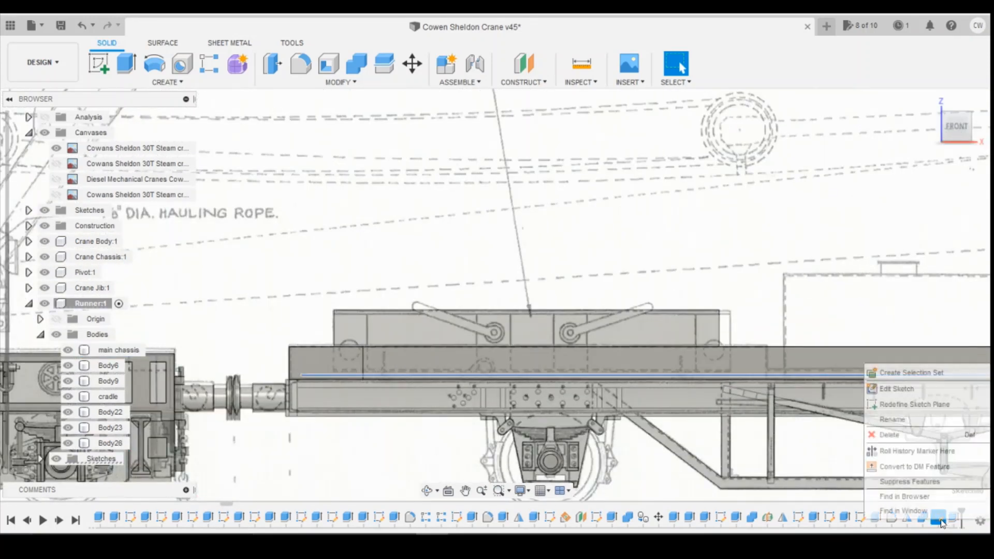
click(931, 389)
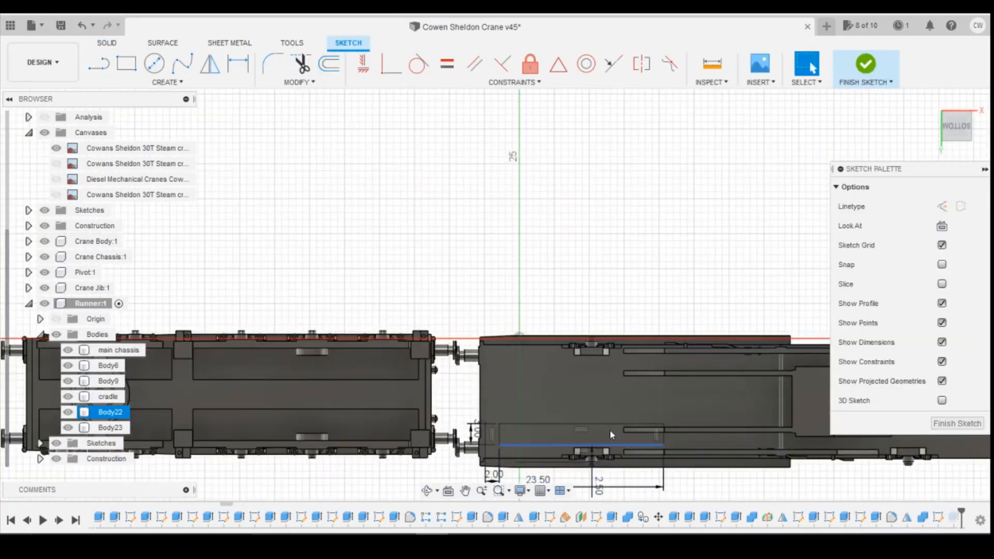
scroll(570, 466, up, 5)
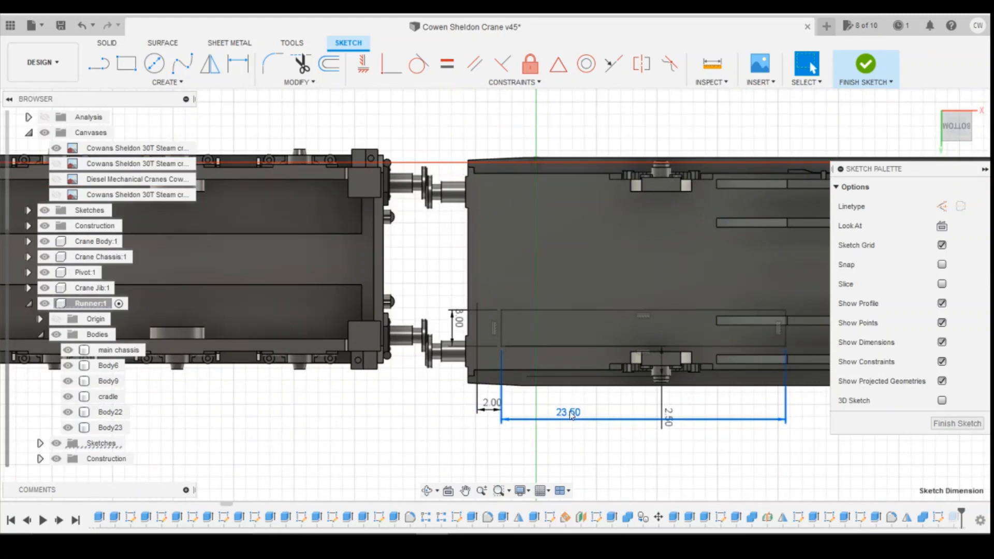
double_click(572, 413)
text(254)
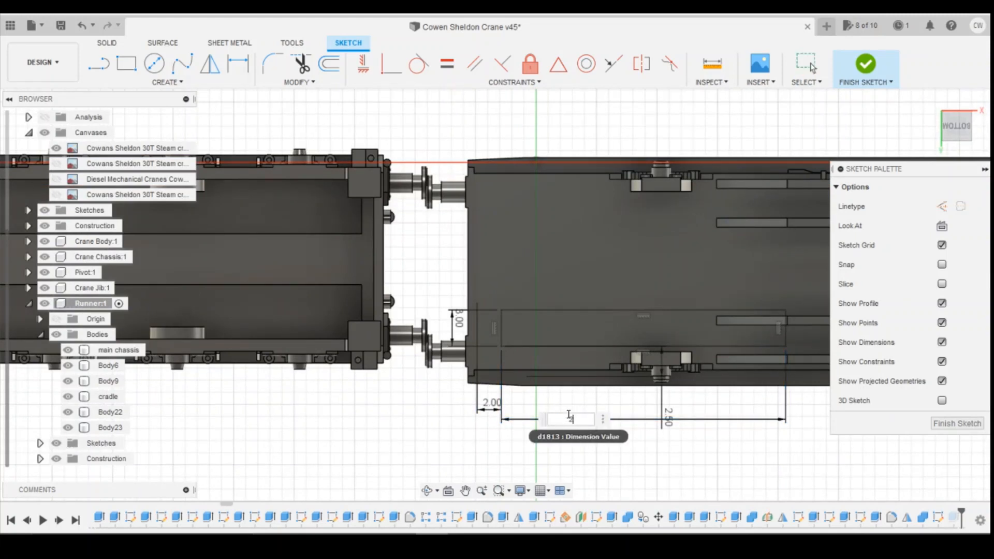
key(Return)
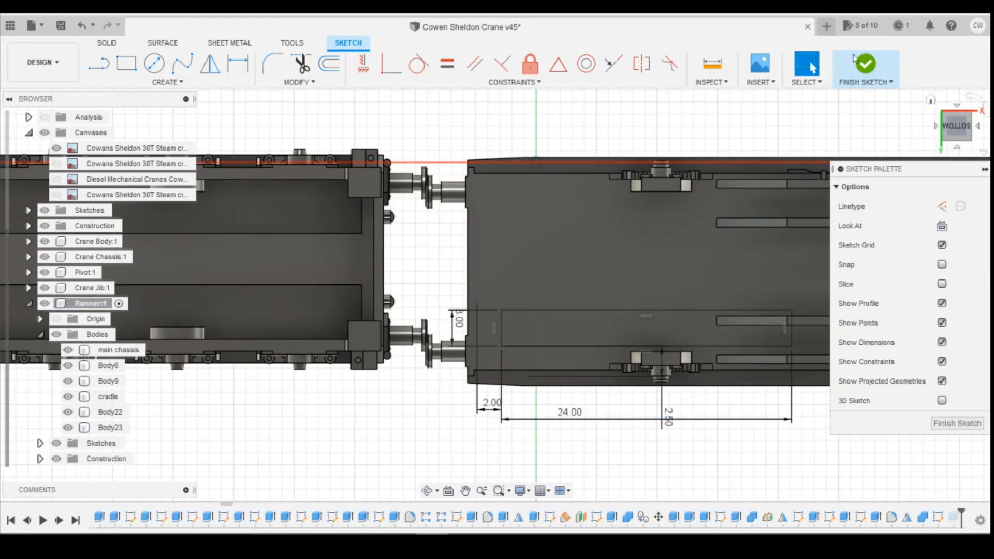
click(859, 62)
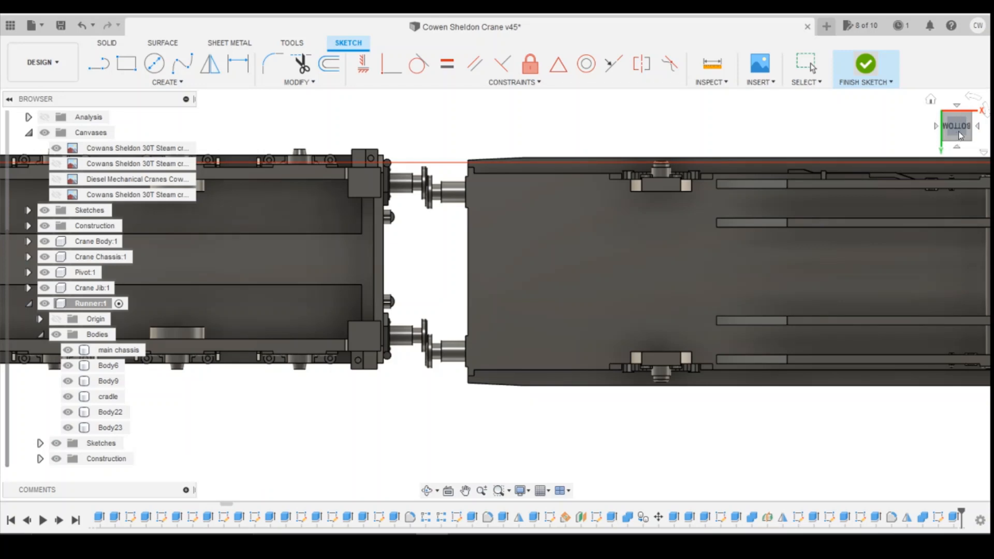
- Check the beam's fit against the side elevation and show the three hidden canvases over the model seen from above
click(956, 110)
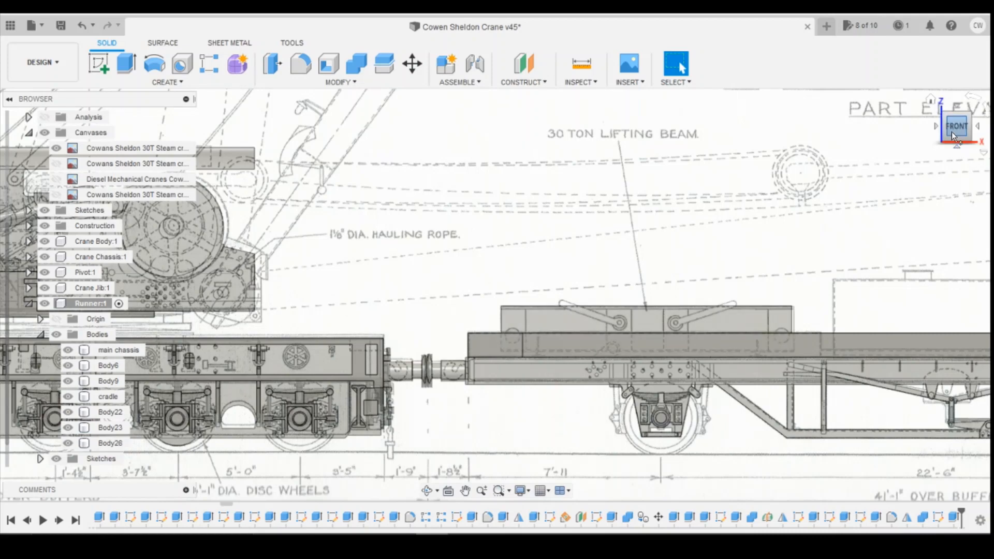
mouse_move(957, 134)
mouse_down()
mouse_move(948, 106)
mouse_move(974, 172)
mouse_move(964, 99)
mouse_up()
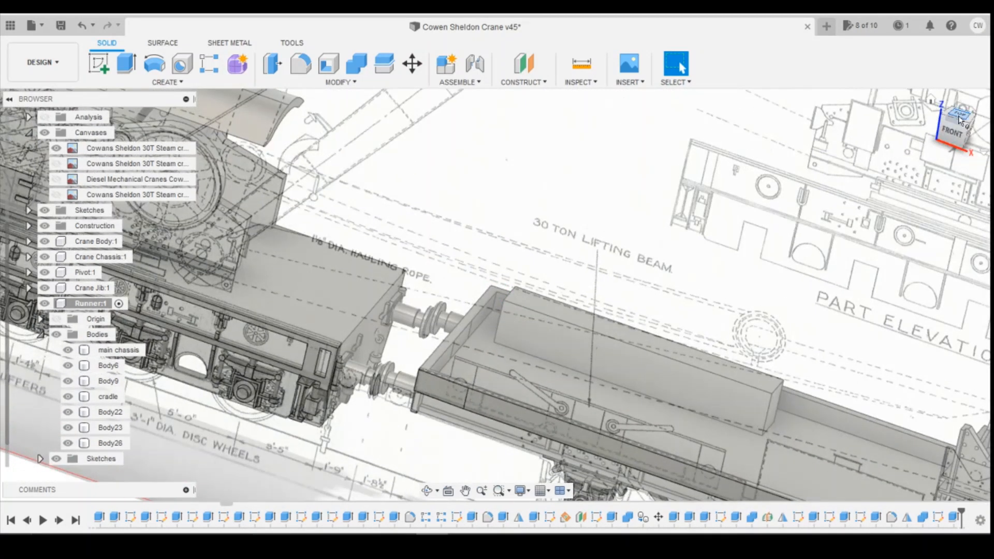
click(960, 119)
click(58, 166)
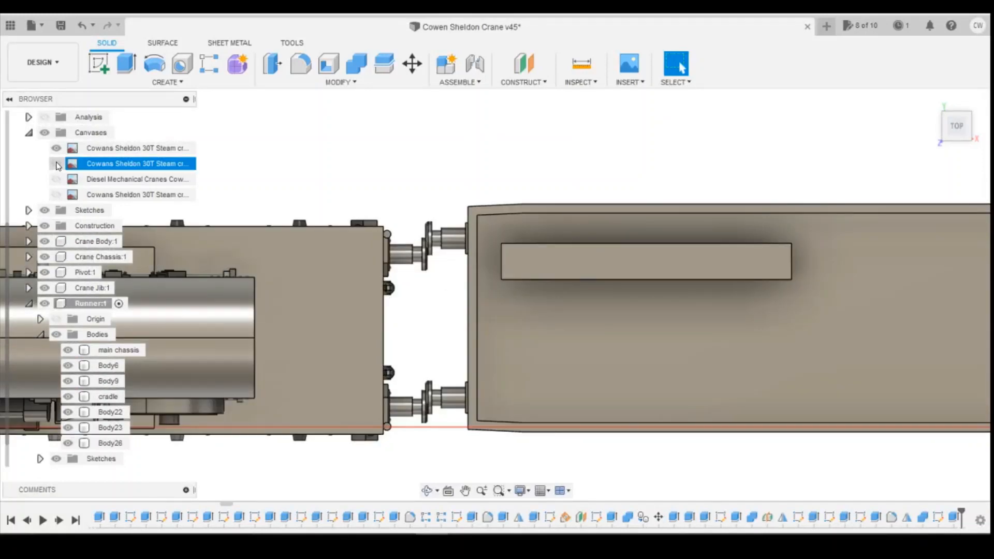
click(58, 180)
click(58, 195)
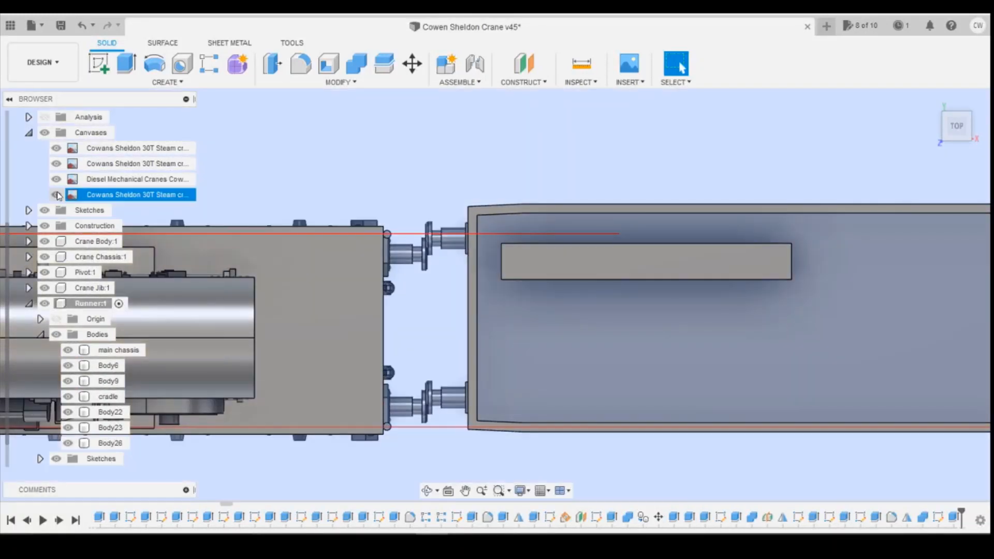
click(57, 195)
- Compare the beam block's width and position with the lifting beam on the match wagon plan drawing
click(642, 262)
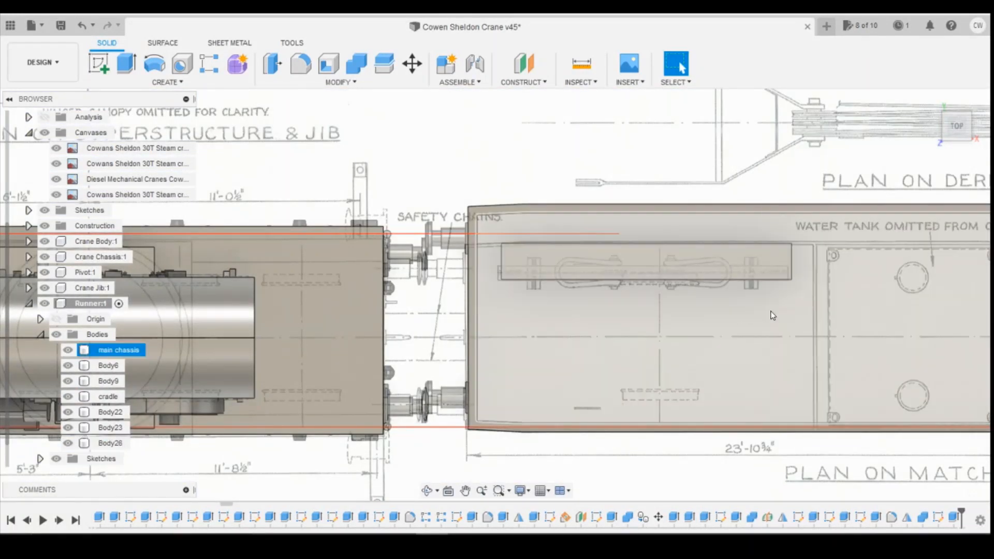
scroll(634, 253, down, 2)
scroll(621, 285, up, 4)
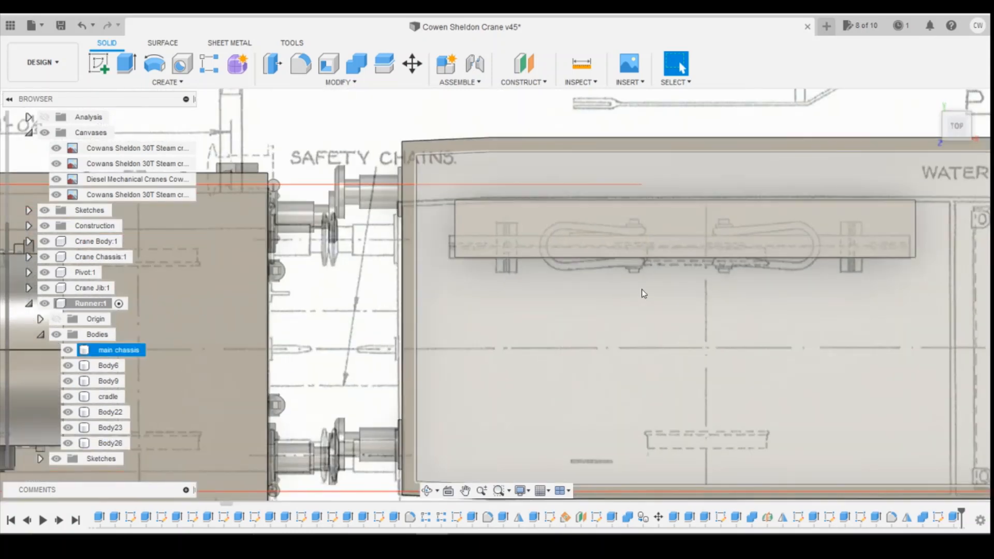
scroll(392, 251, down, 3)
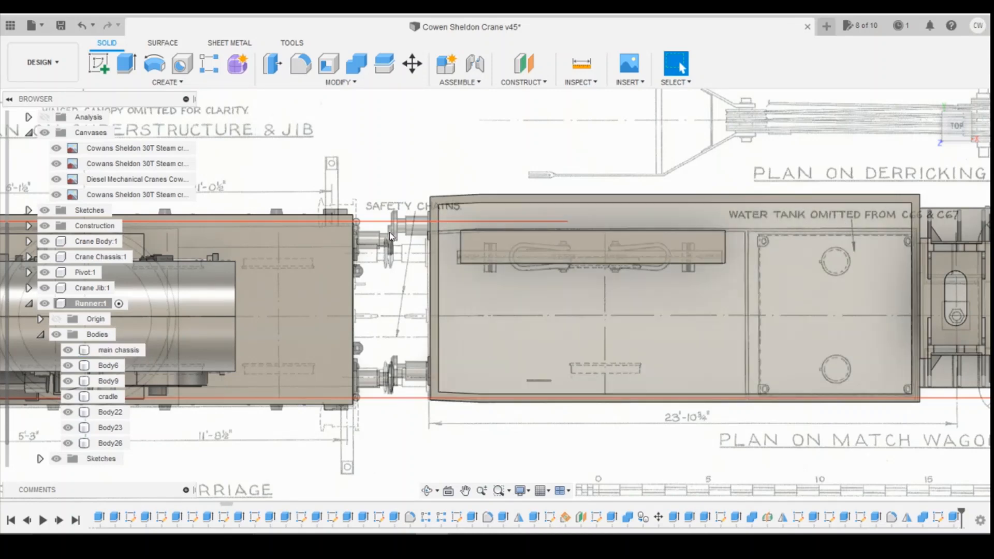
scroll(391, 233, down, 3)
scroll(614, 238, down, 1)
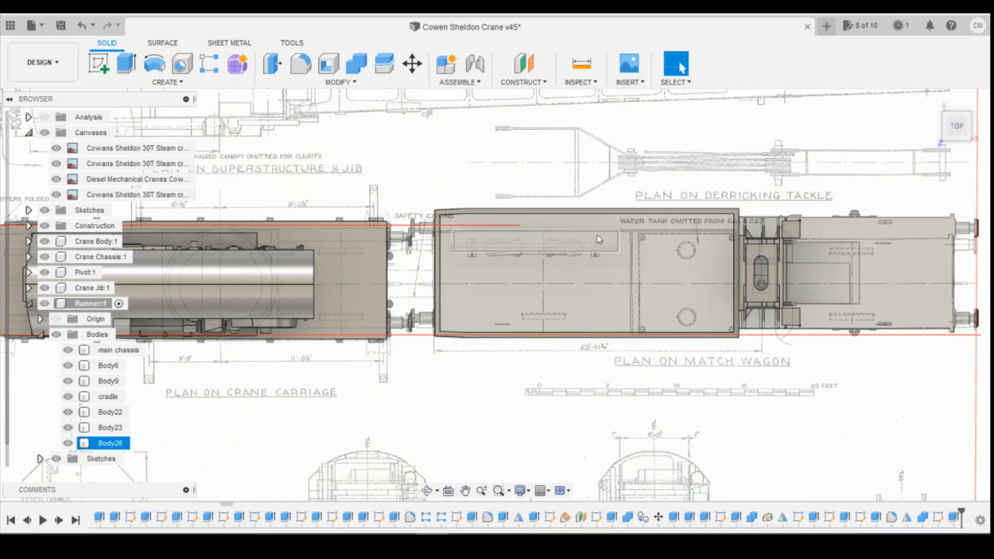
- Compare the beam block with the match wagon plan and the reference photo of the yellow crane
scroll(599, 239, up, 2)
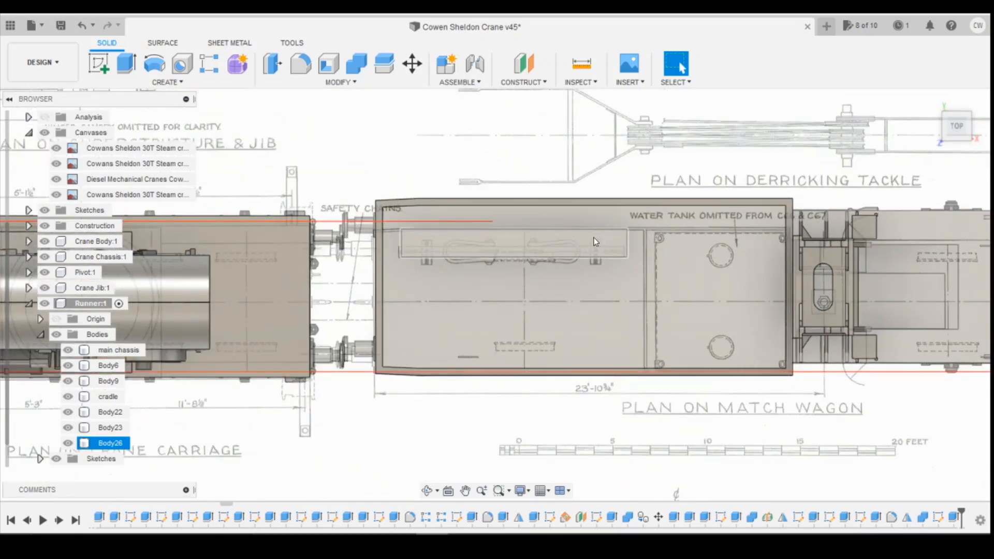
scroll(595, 242, up, 2)
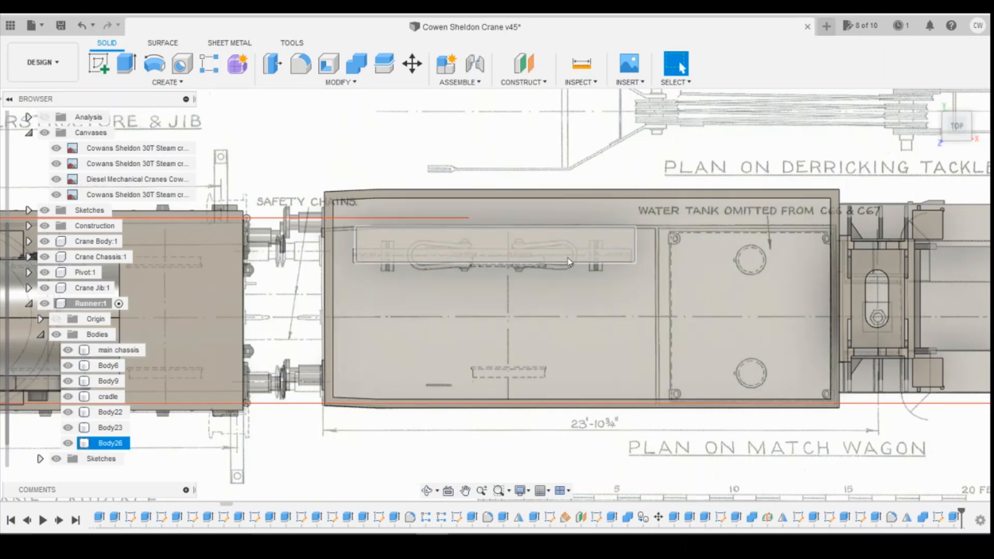
right_click(938, 520)
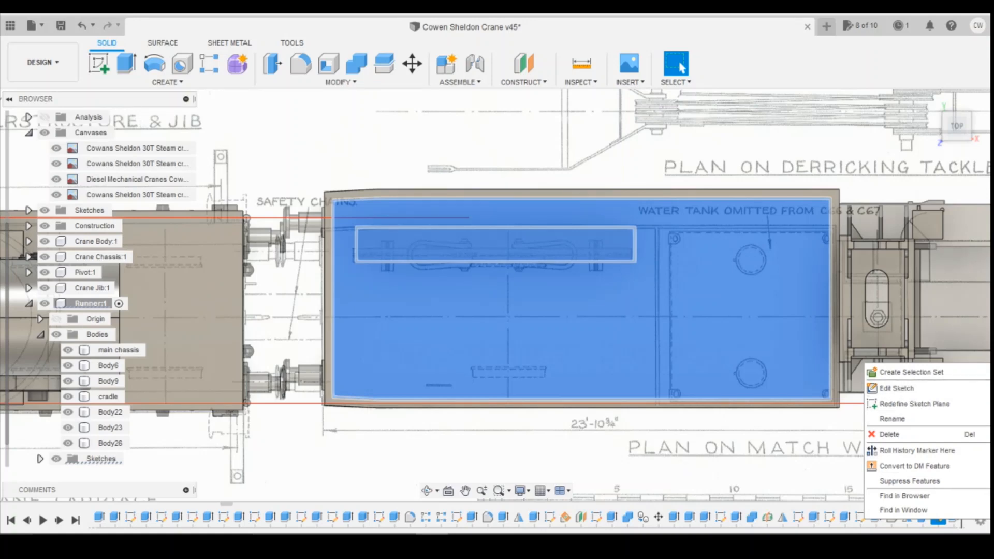
click(400, 541)
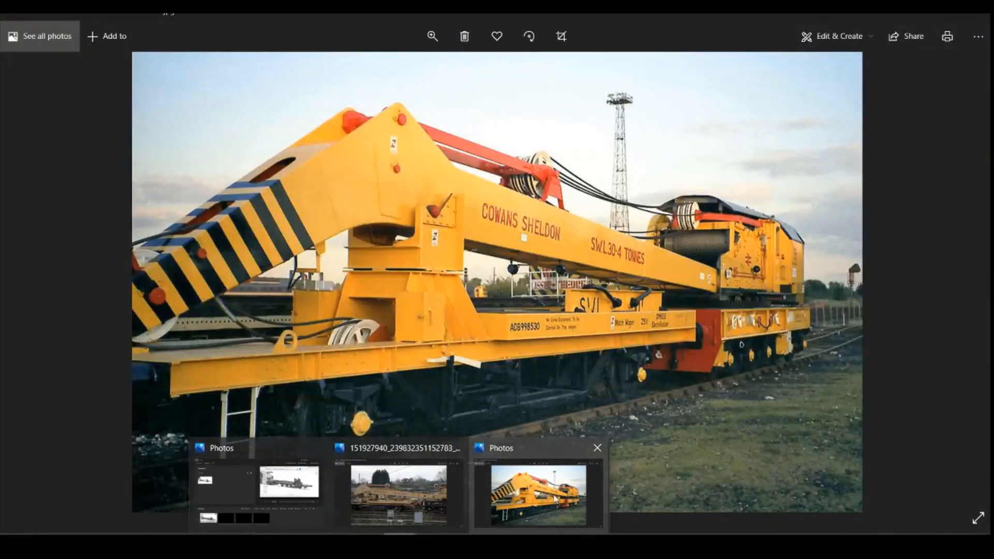
click(556, 499)
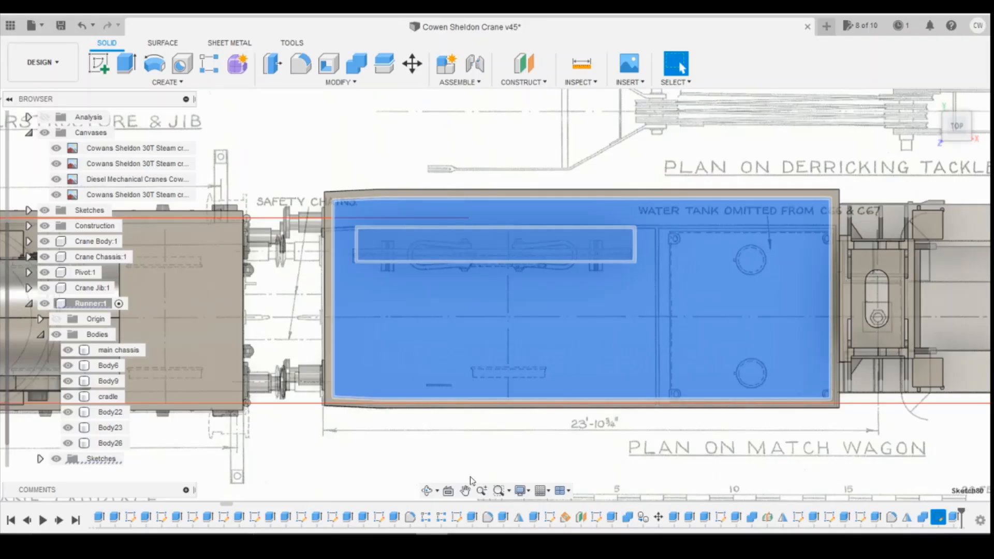
- Reopen the beam's base sketch and set the rectangle's width to 2 mm
right_click(949, 516)
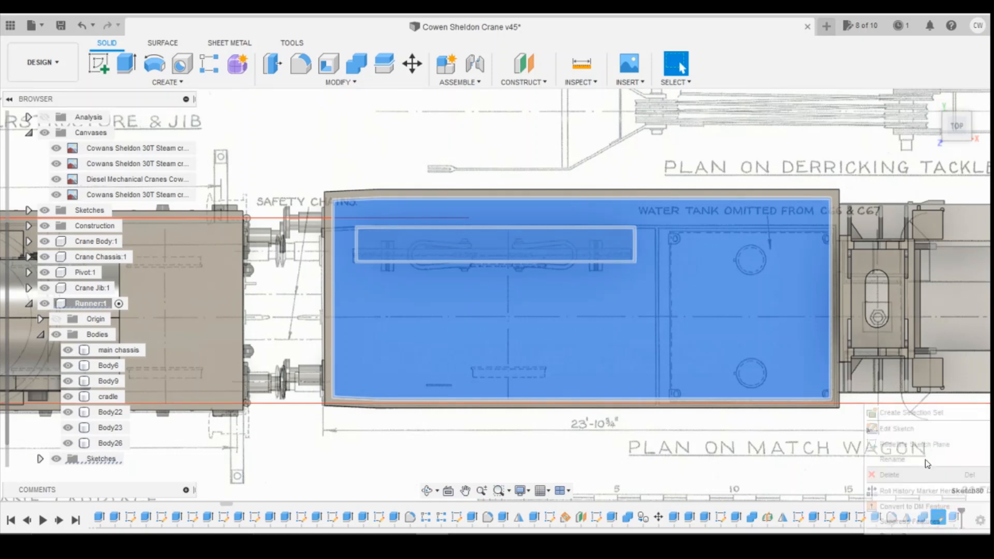
click(911, 429)
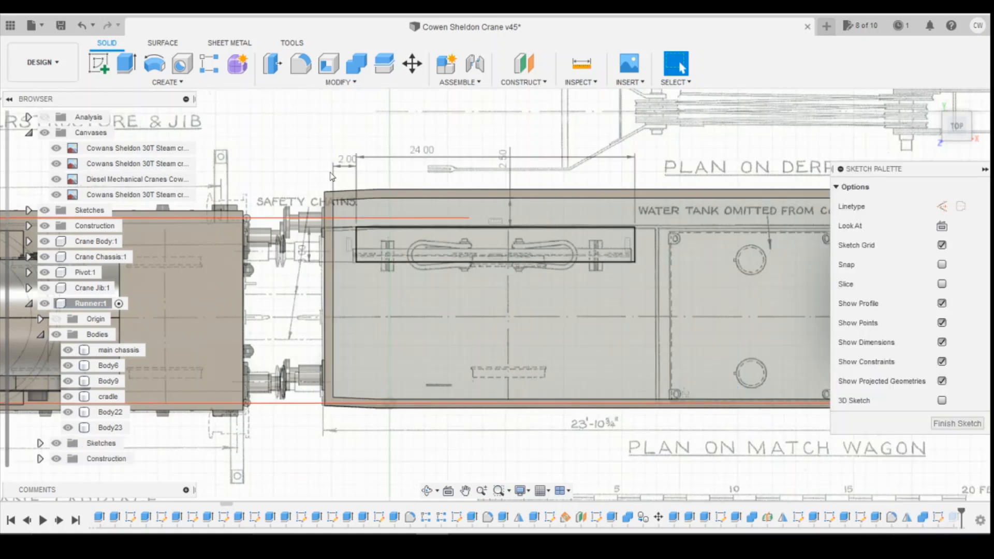
scroll(674, 305, down, 3)
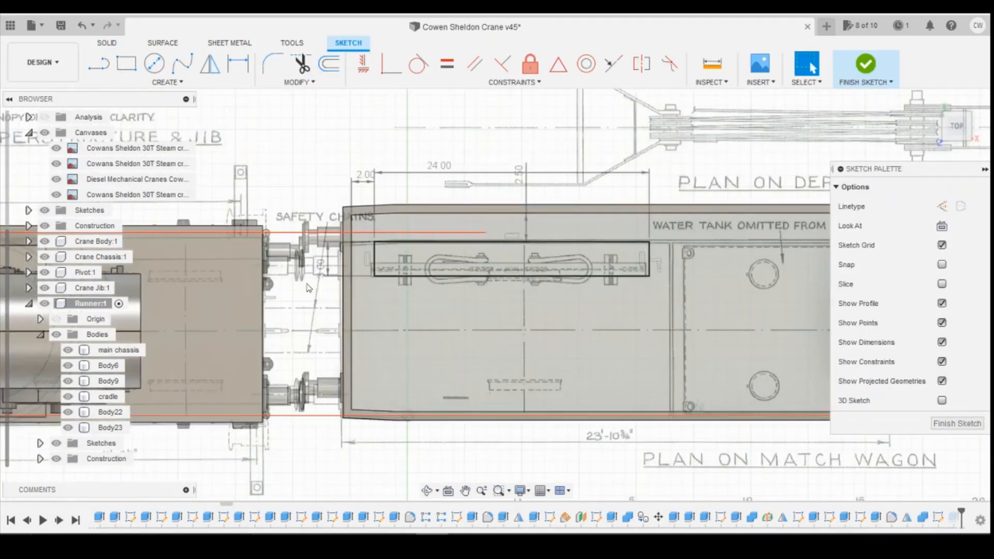
click(321, 266)
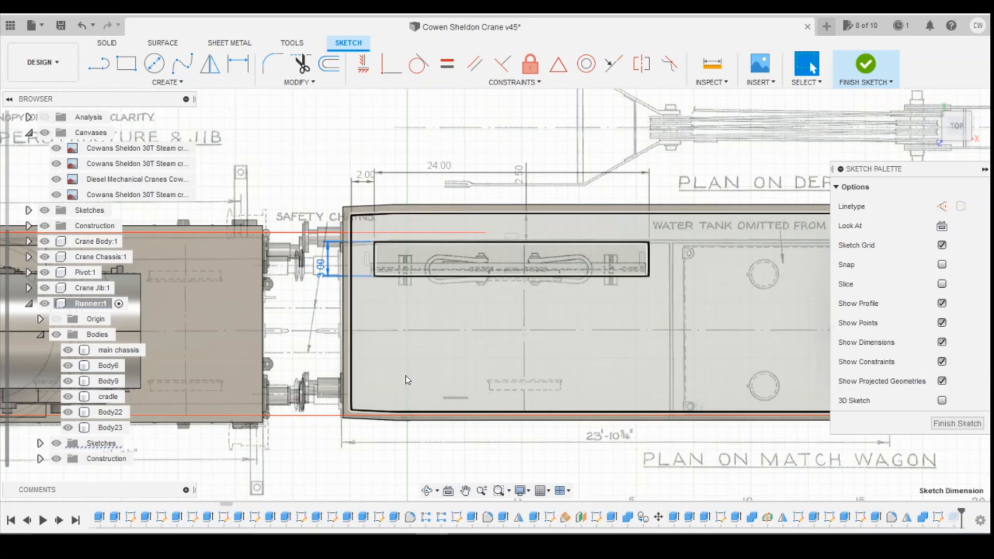
double_click(330, 273)
text(2)
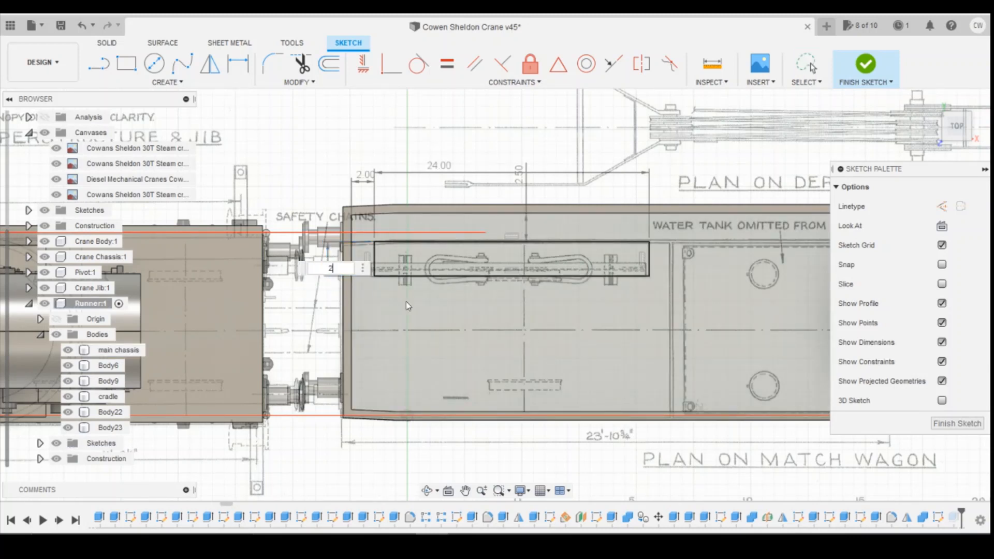
key(Return)
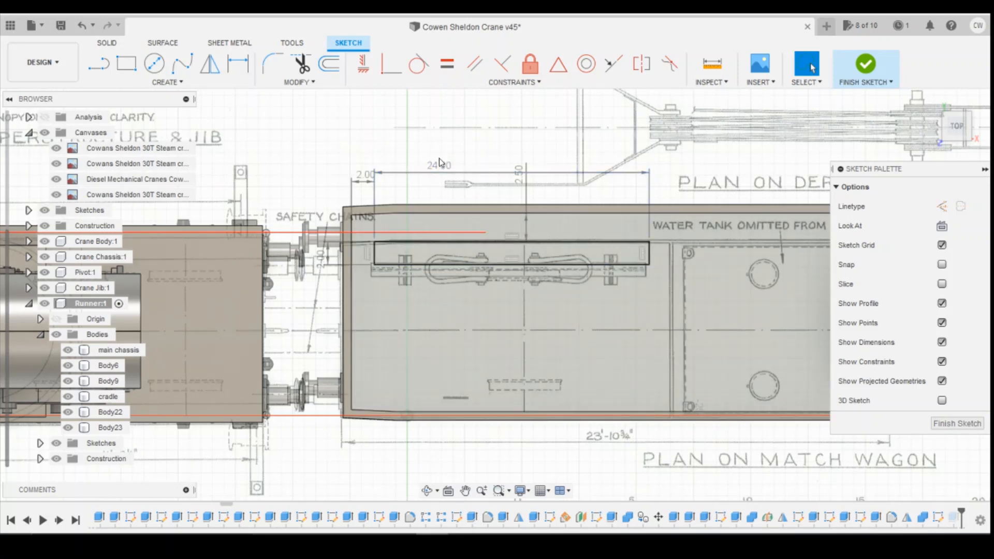
- Set the base rectangle's length to 12 mm and finish the sketch
double_click(439, 164)
text(12)
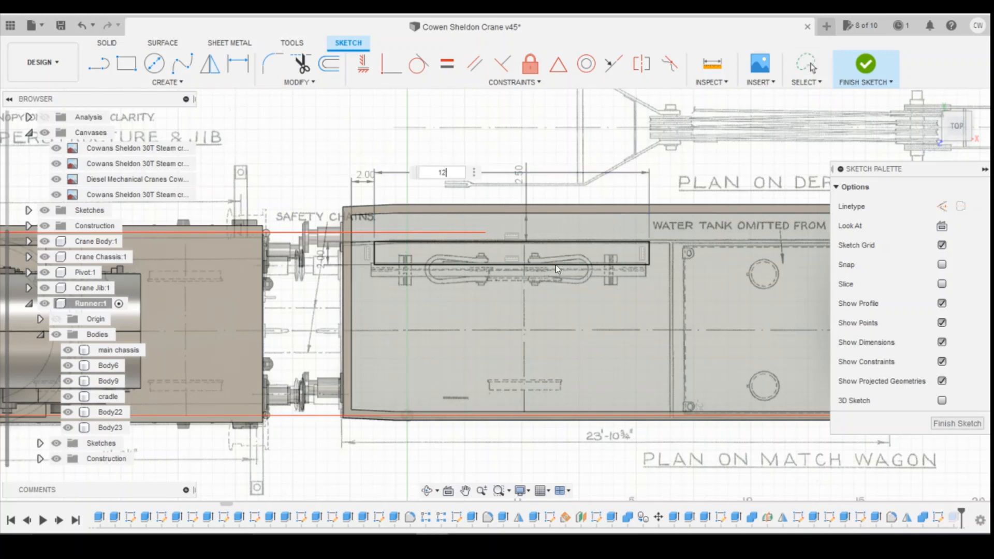
key(Return)
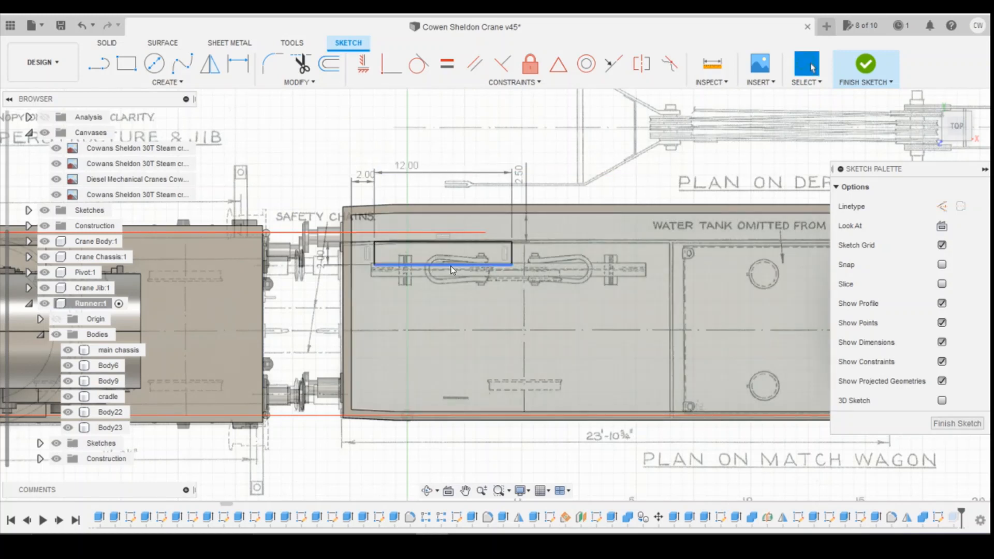
click(866, 67)
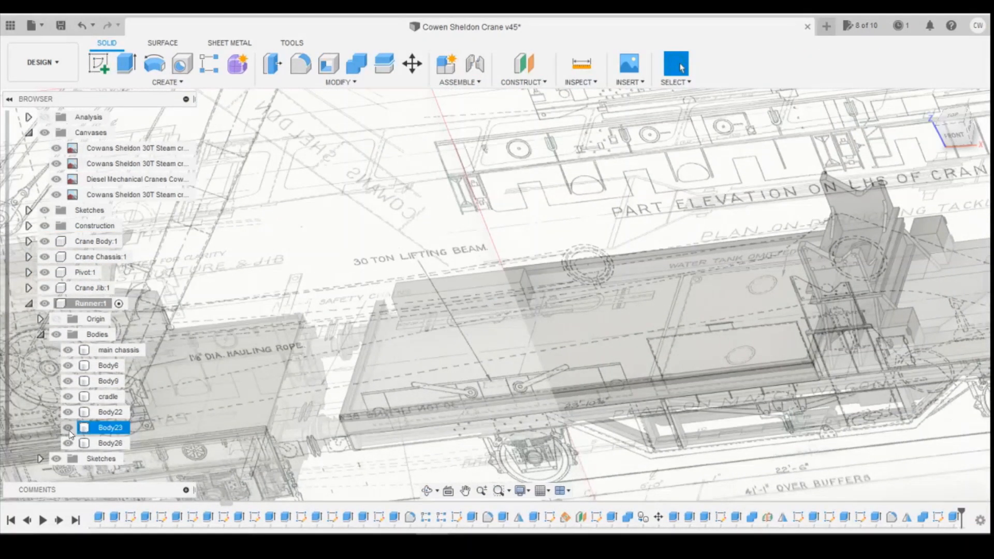
- Hide all four drawing canvases so only the model is shown
click(72, 443)
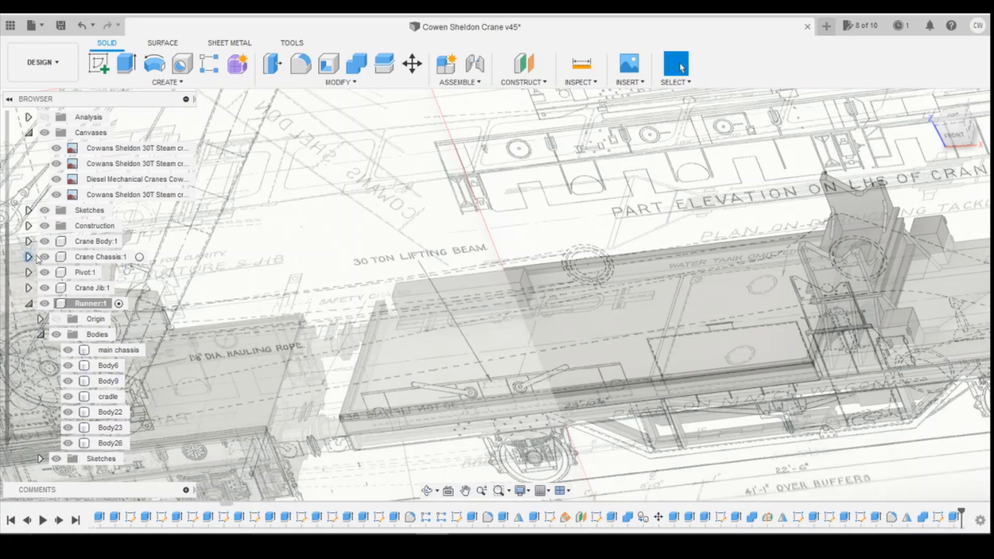
click(56, 148)
click(56, 163)
click(56, 179)
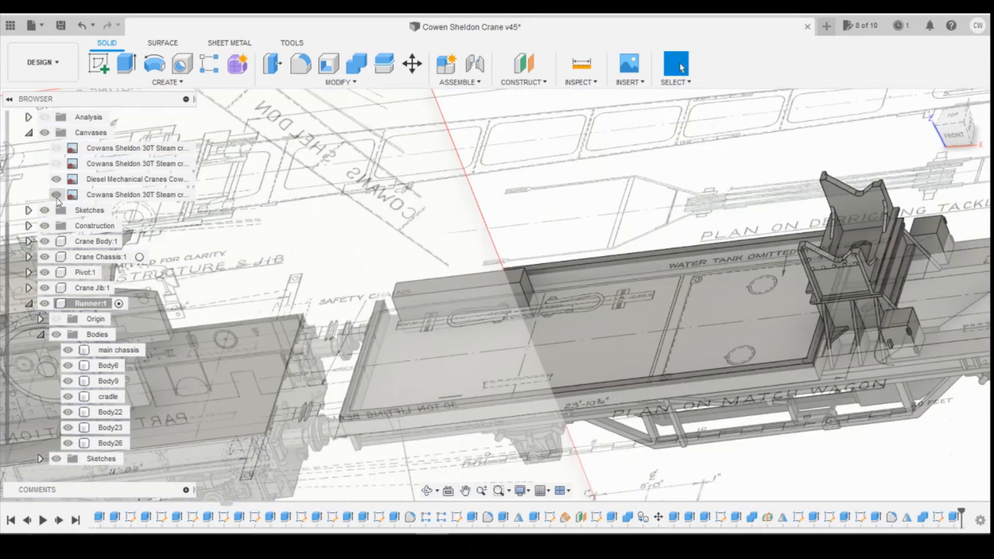
click(58, 195)
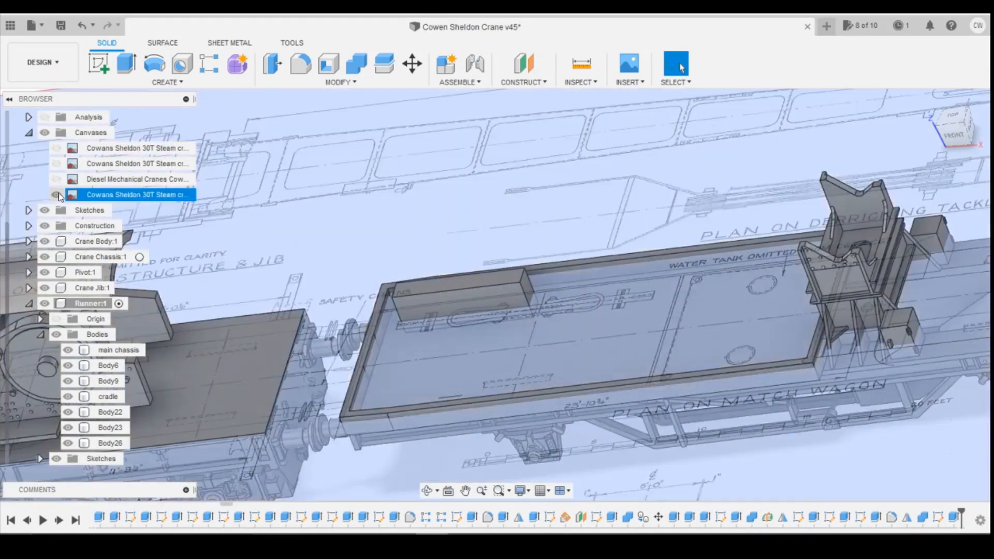
click(56, 194)
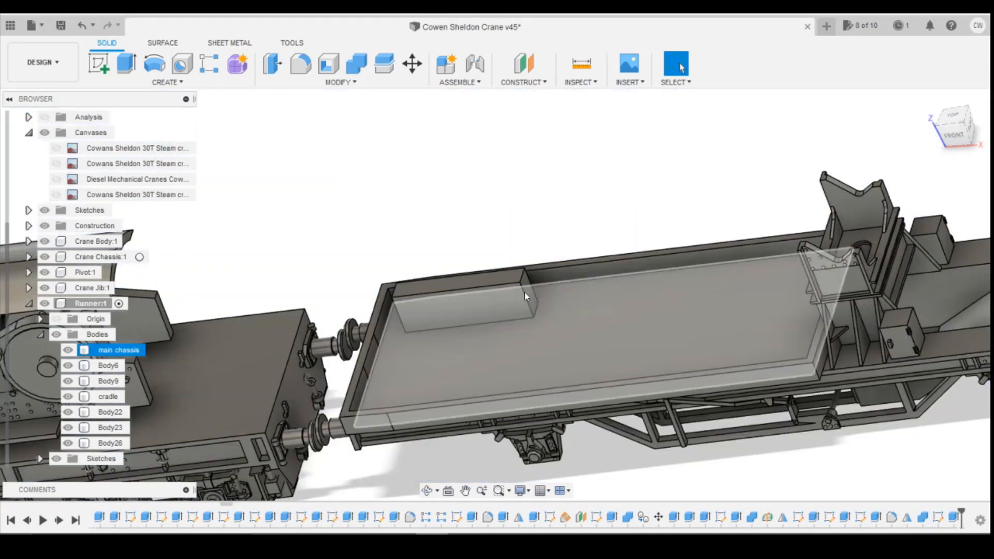
- Hide the runner's other bodies, the crane body and the crane chassis, leaving only the beam block shown
click(72, 444)
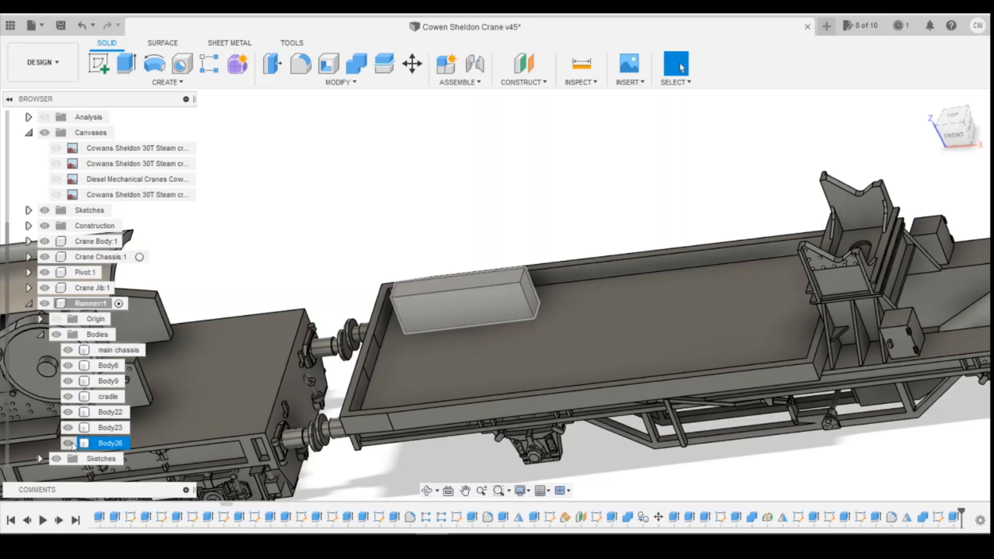
click(68, 427)
click(68, 412)
click(68, 397)
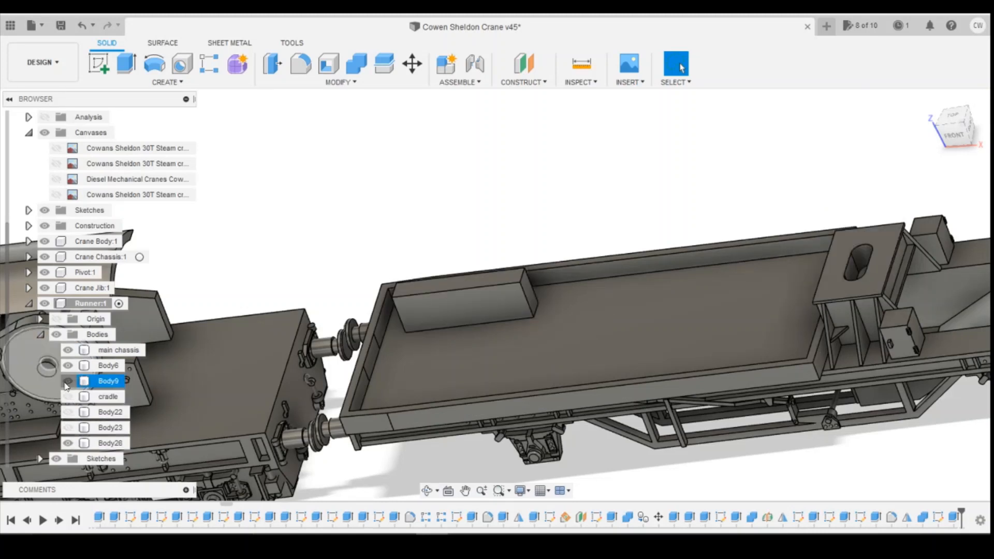
click(68, 381)
click(68, 366)
click(68, 350)
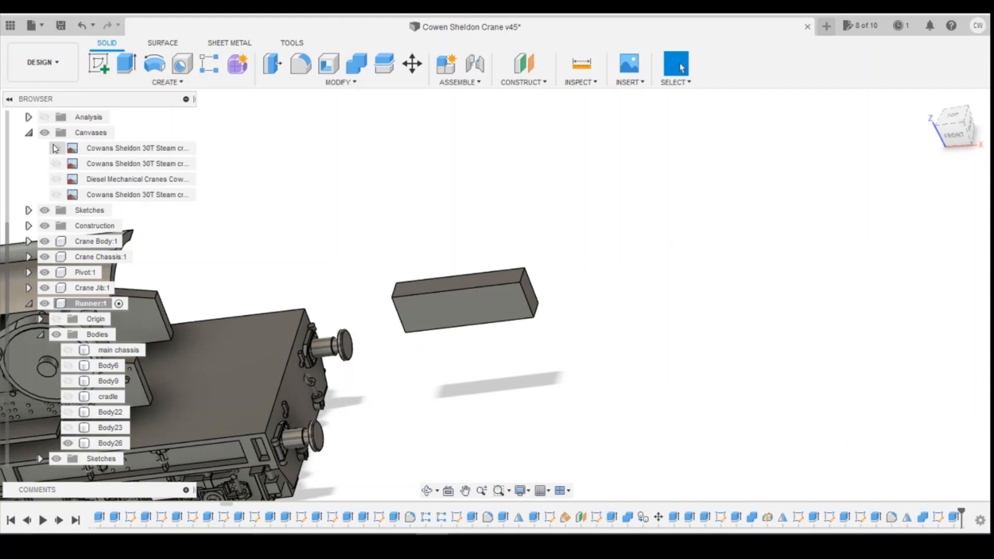
click(45, 242)
click(44, 256)
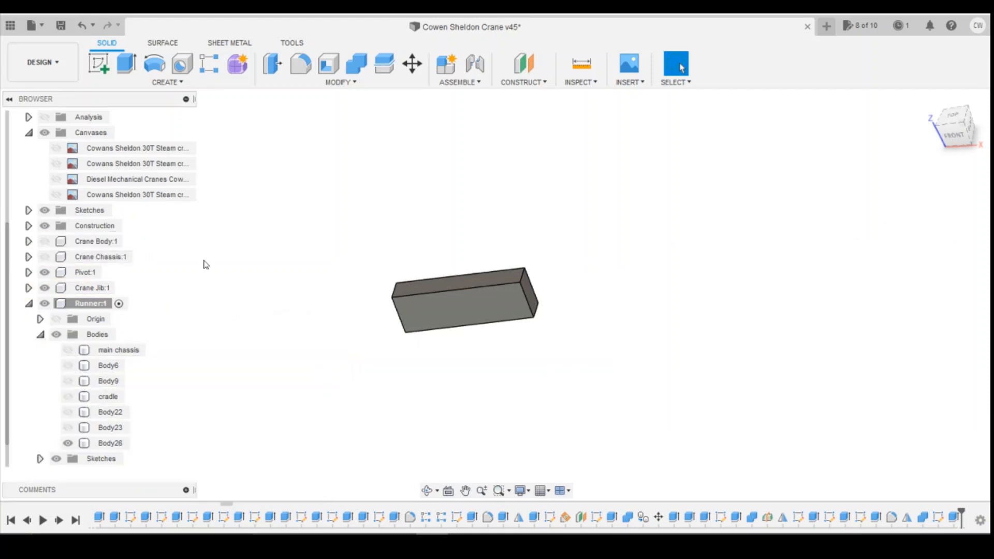
- Start a sketch on the beam block's end face and draw a tall rectangle about 0.64 mm wide against one long edge
click(971, 128)
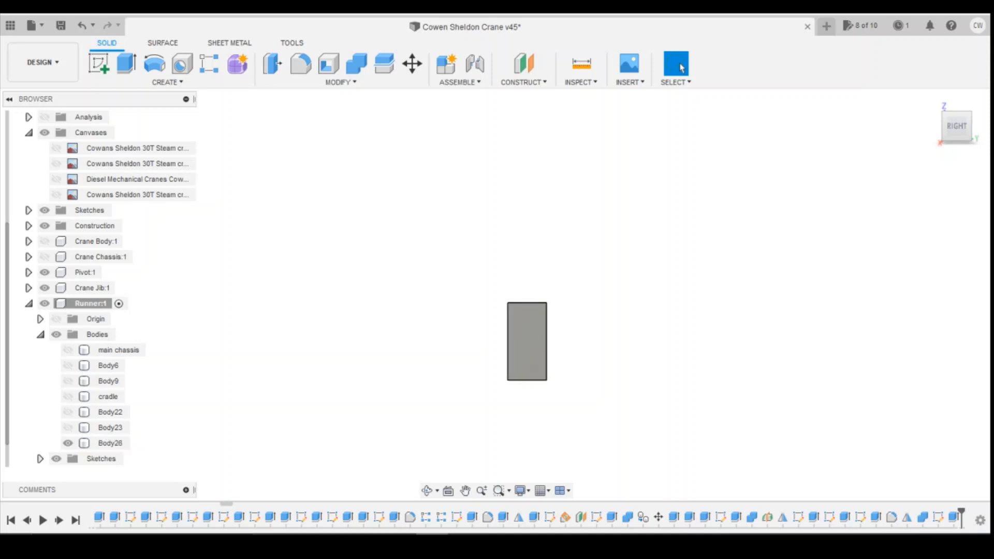
click(98, 63)
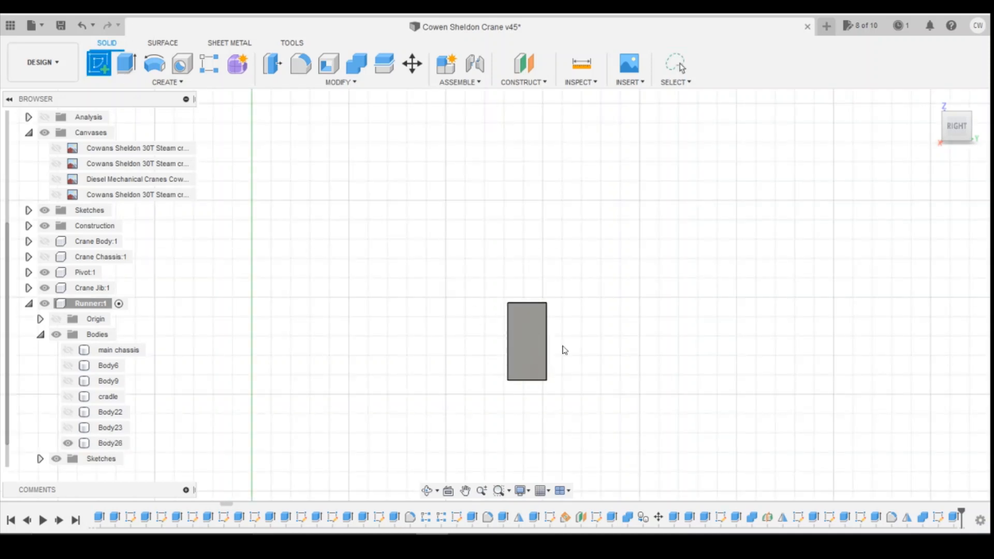
click(542, 327)
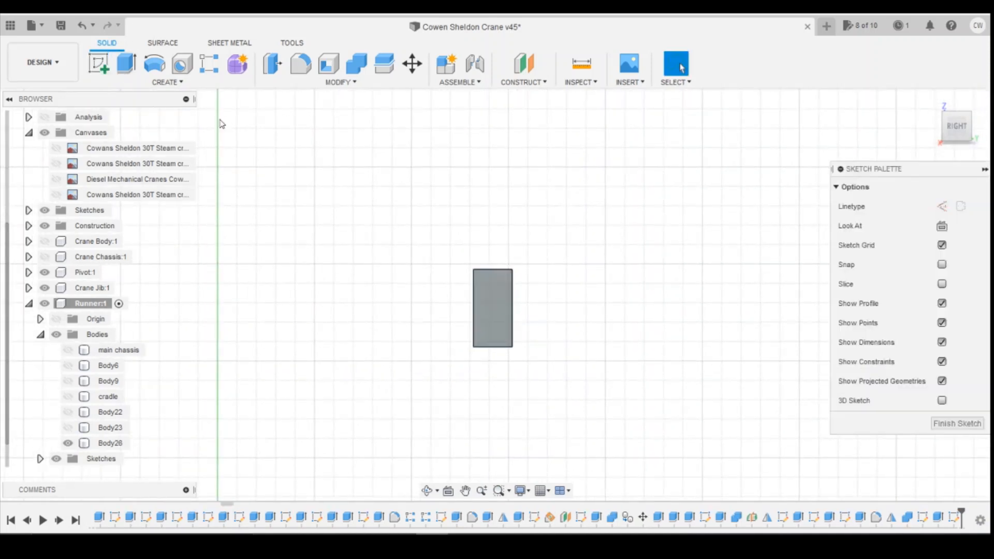
click(131, 66)
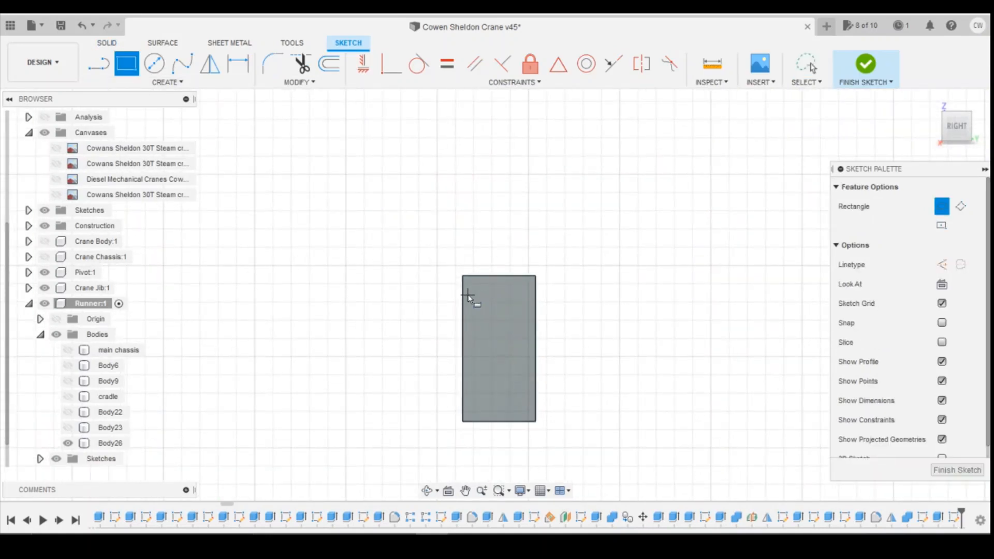
click(463, 292)
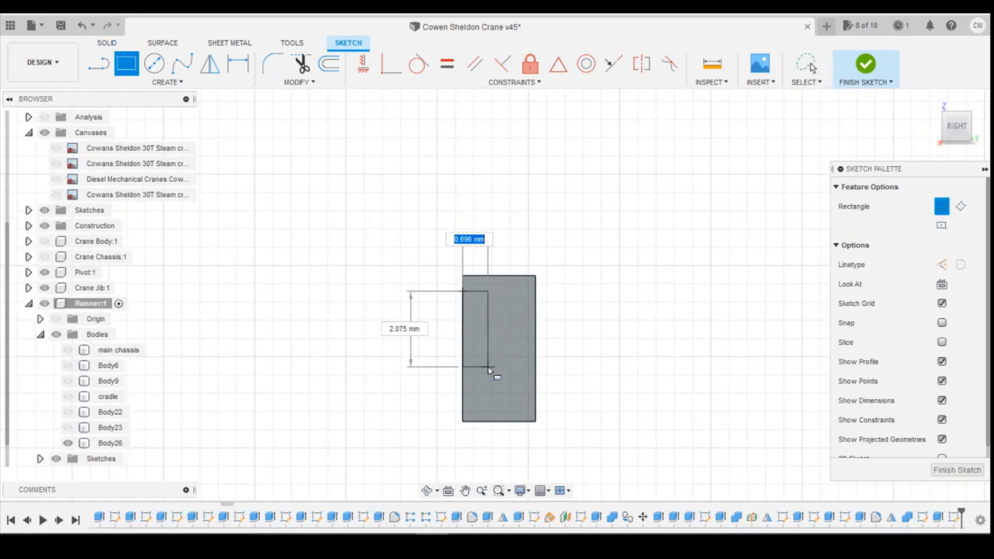
click(486, 402)
- Dimension the rectangle's upper edge 0.4 mm below the top of the end face
key(d)
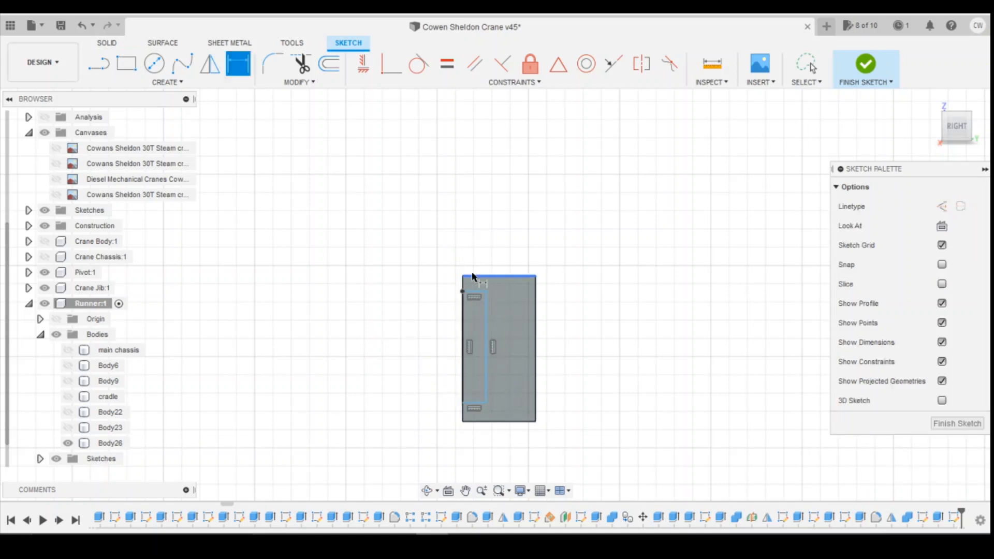
click(473, 276)
click(477, 292)
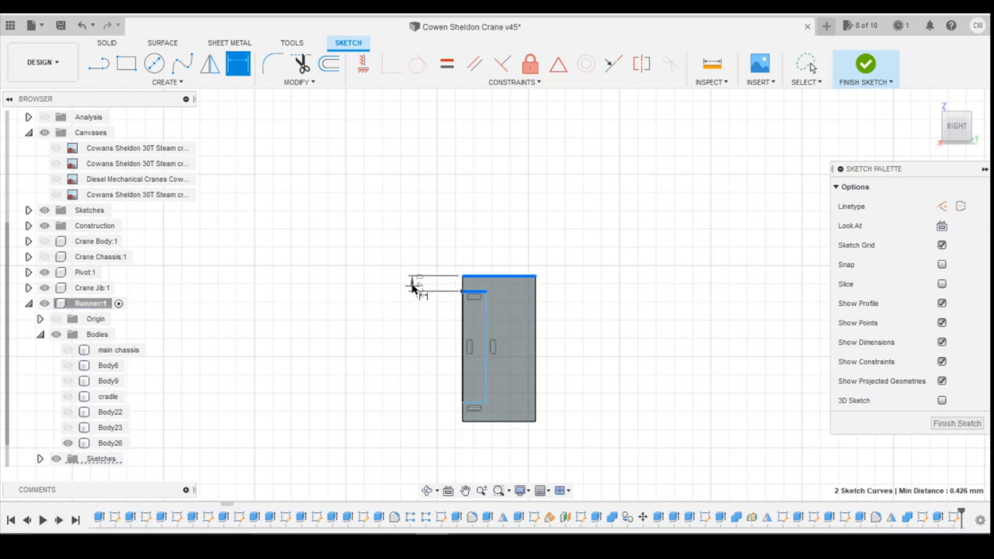
click(413, 284)
text(0.4)
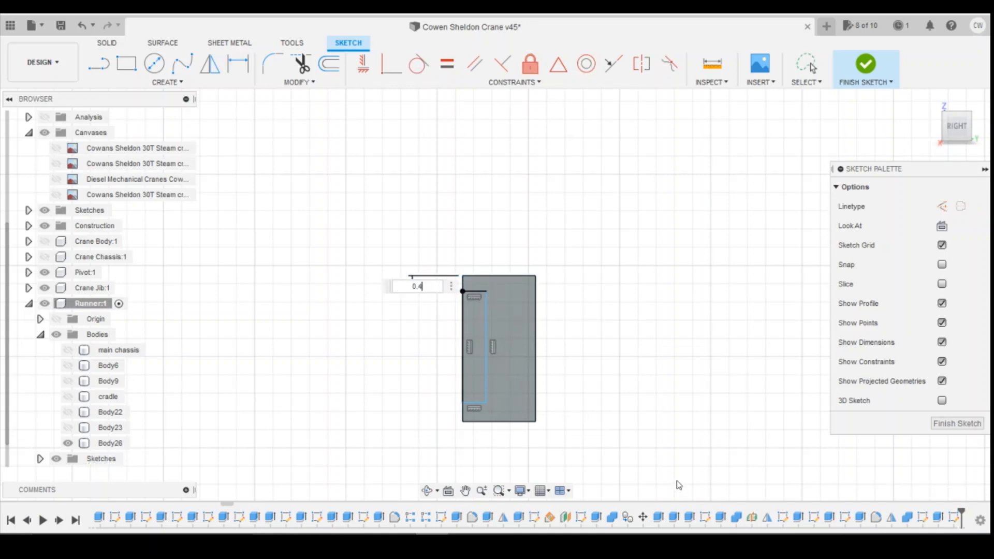
key(Return)
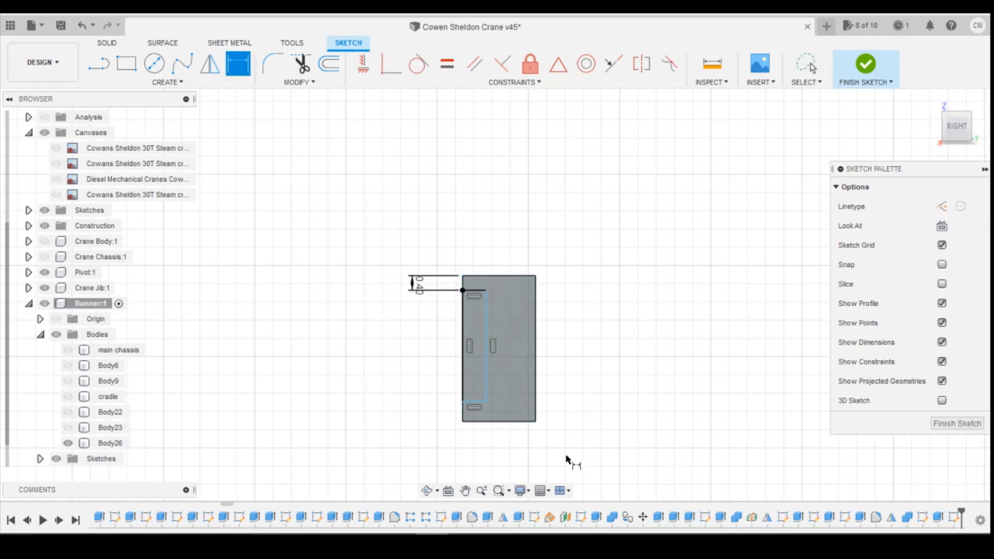
- Dimension the rectangle's lower edge 0.4 mm above the bottom of the end face
click(475, 403)
click(473, 421)
click(466, 441)
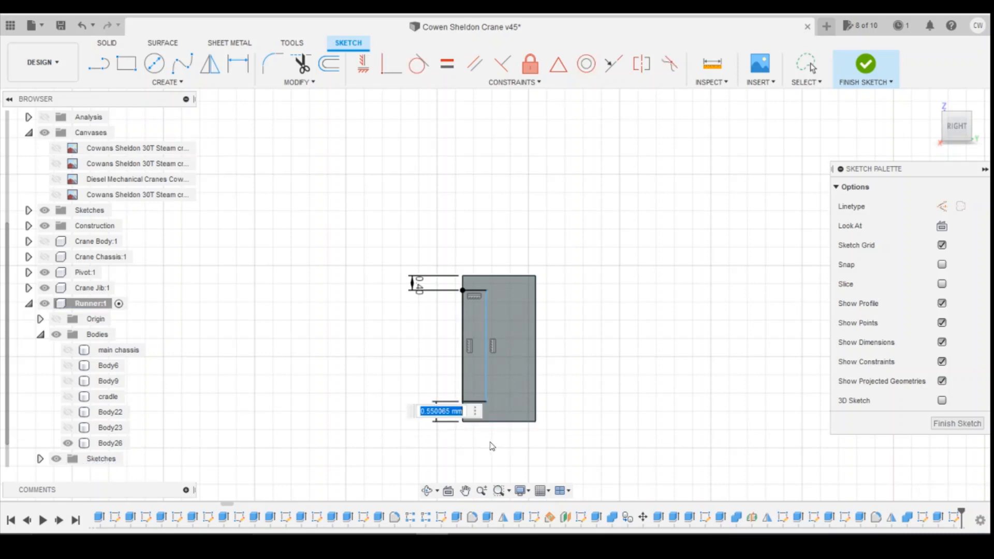
text(0.4)
key(Return)
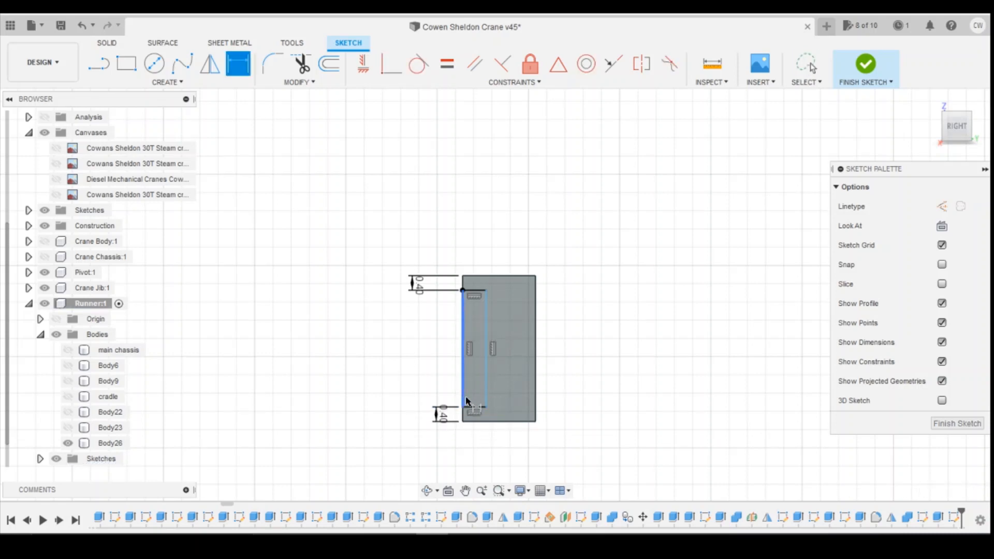
click(475, 407)
click(473, 407)
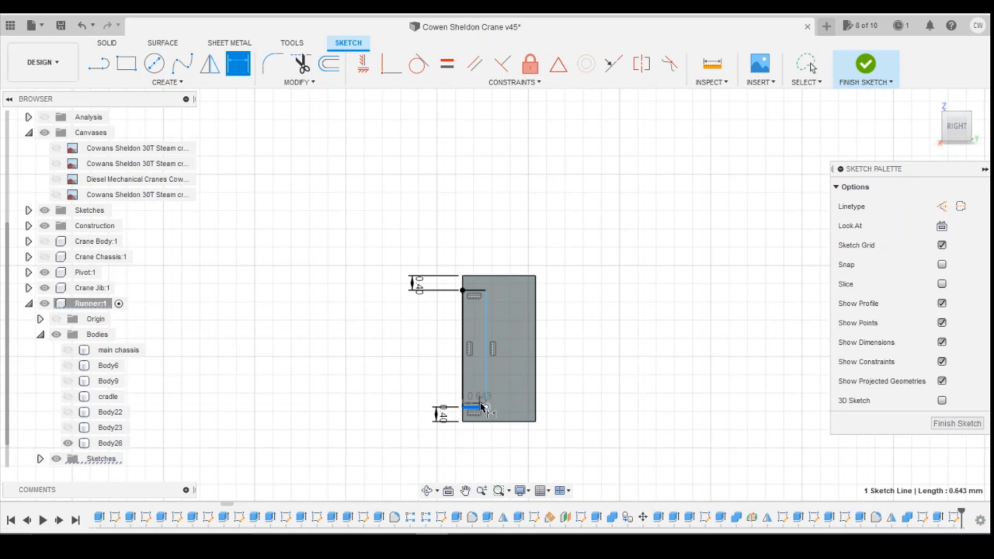
key(Escape)
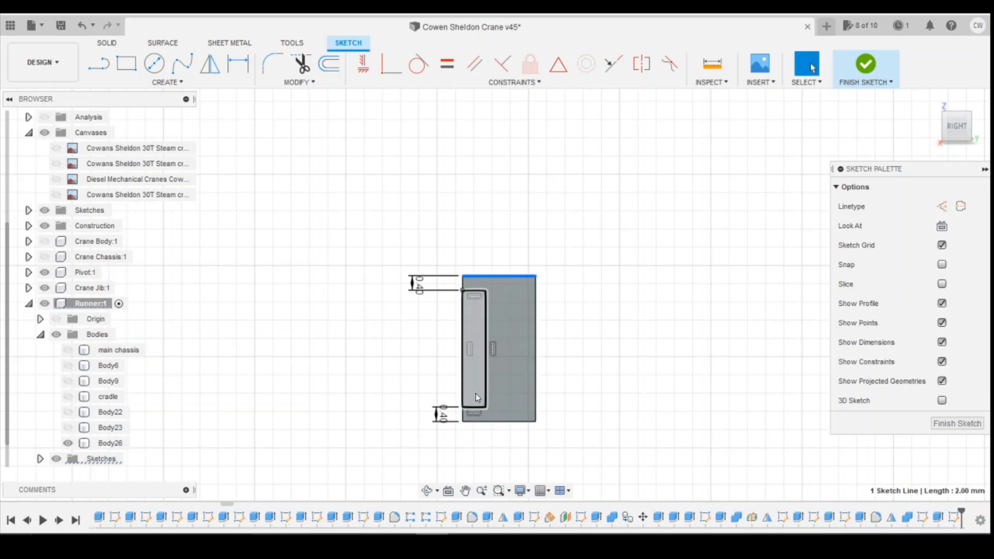
- Dimension the width of the recess rectangle on the beam's end face as 0.7 mm
click(474, 407)
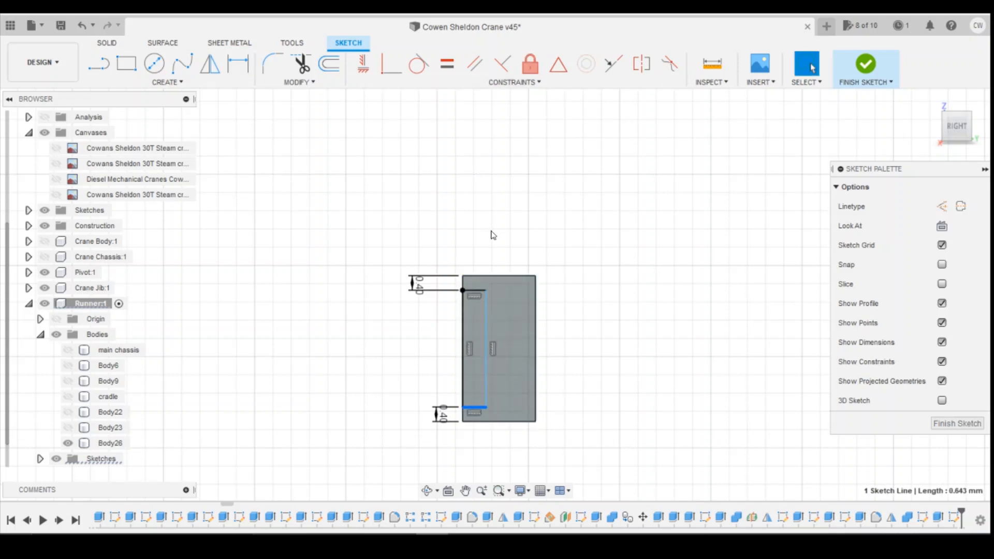
key(d)
click(475, 194)
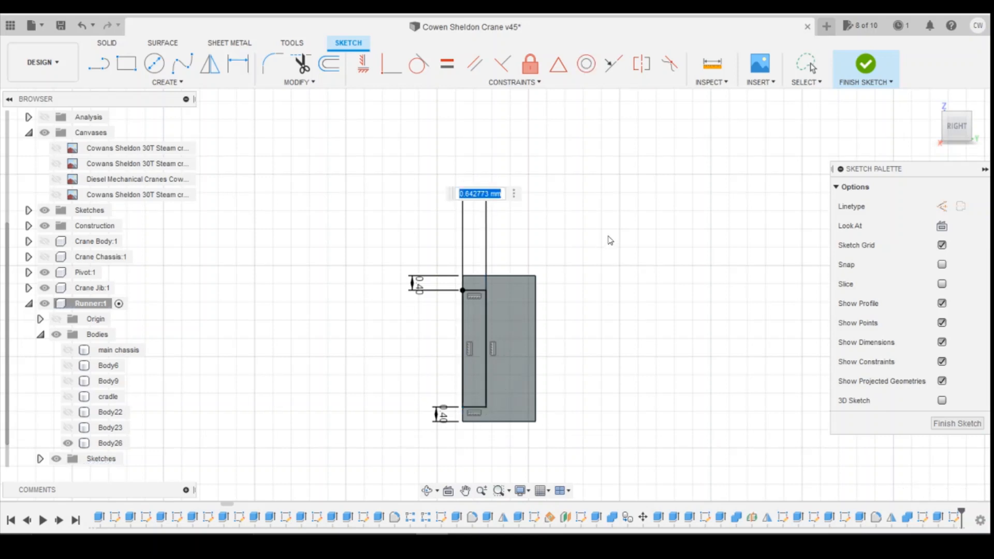
text(0.7)
key(Return)
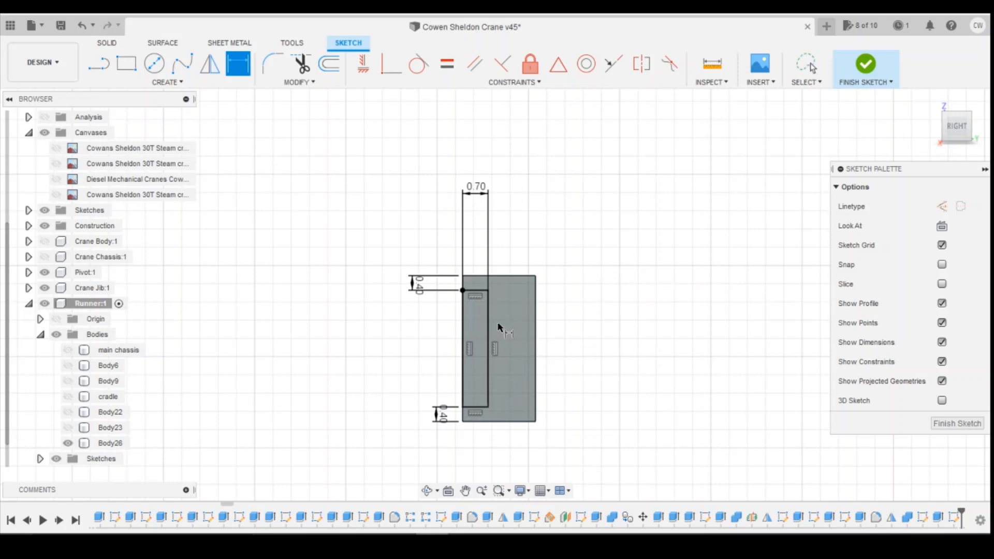
- Change the recess rectangle's width dimension to 0.5 mm
double_click(474, 188)
text(0.5)
key(Return)
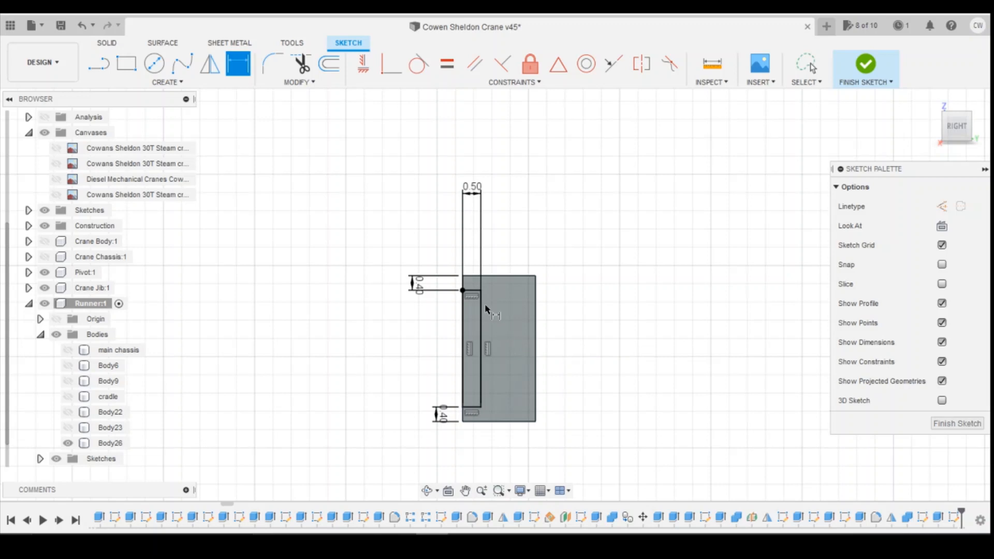
scroll(476, 313, up, 1)
key(Escape)
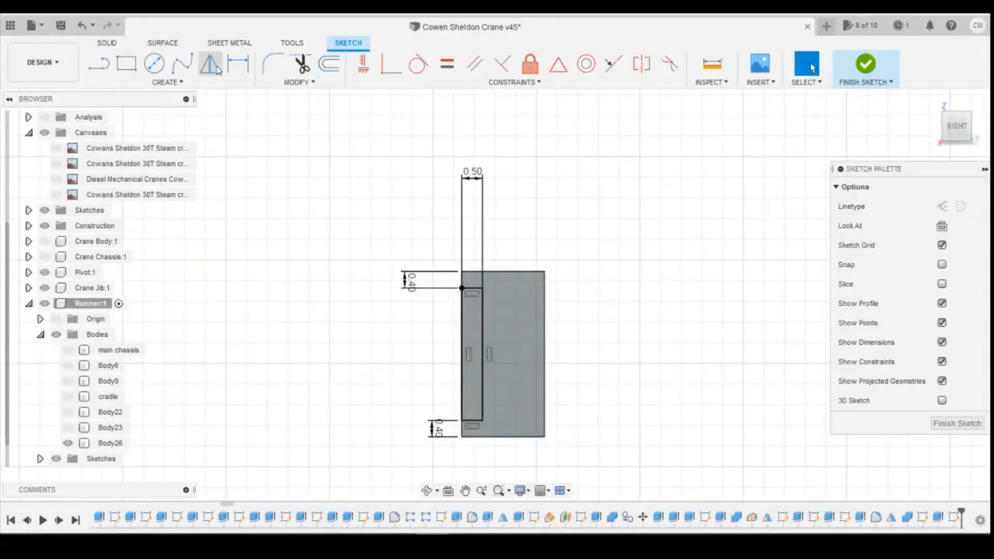
- Draw a second rectangle 0.5 mm wide against the opposite long edge of the end face, level with the first rectangle's upper and lower edges
click(130, 70)
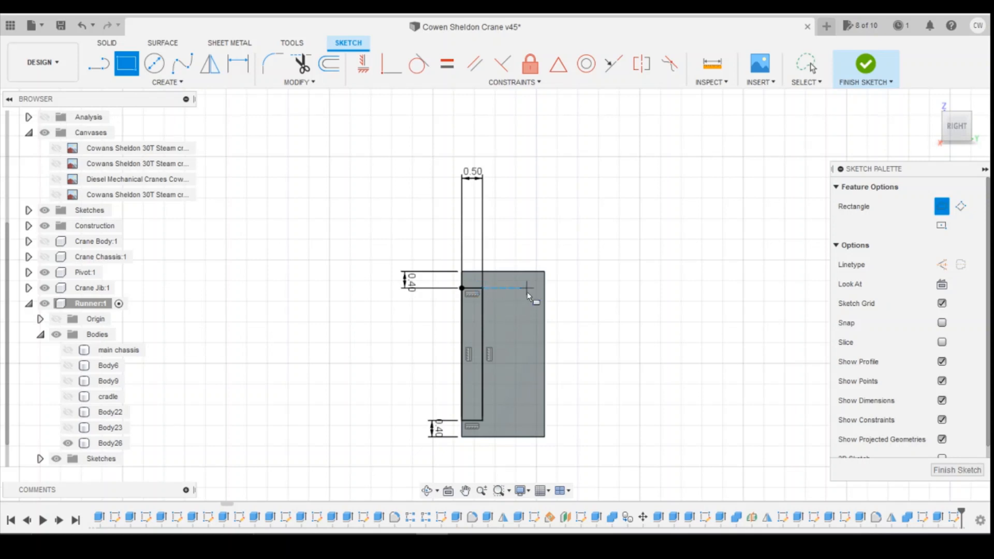
click(546, 289)
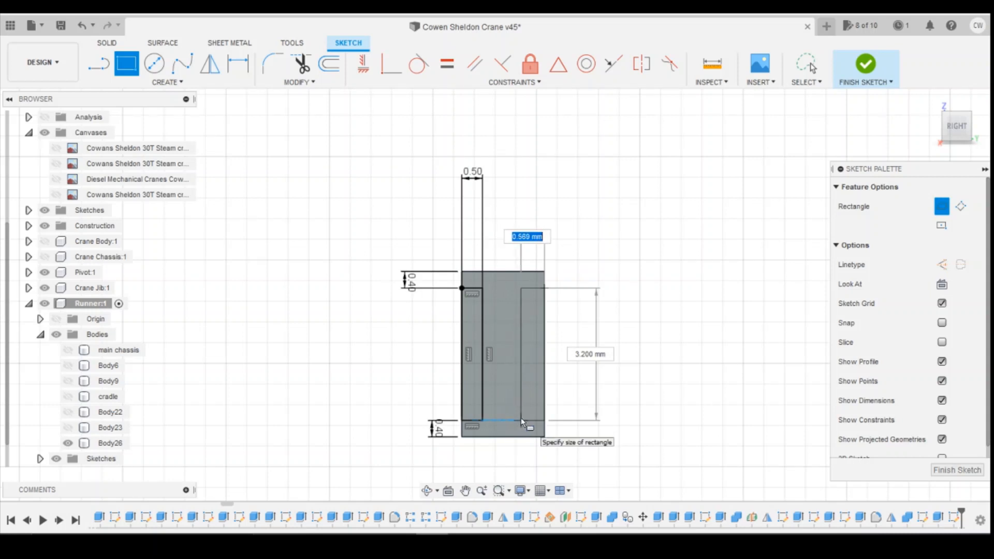
text(0.5)
key(Return)
key(Escape)
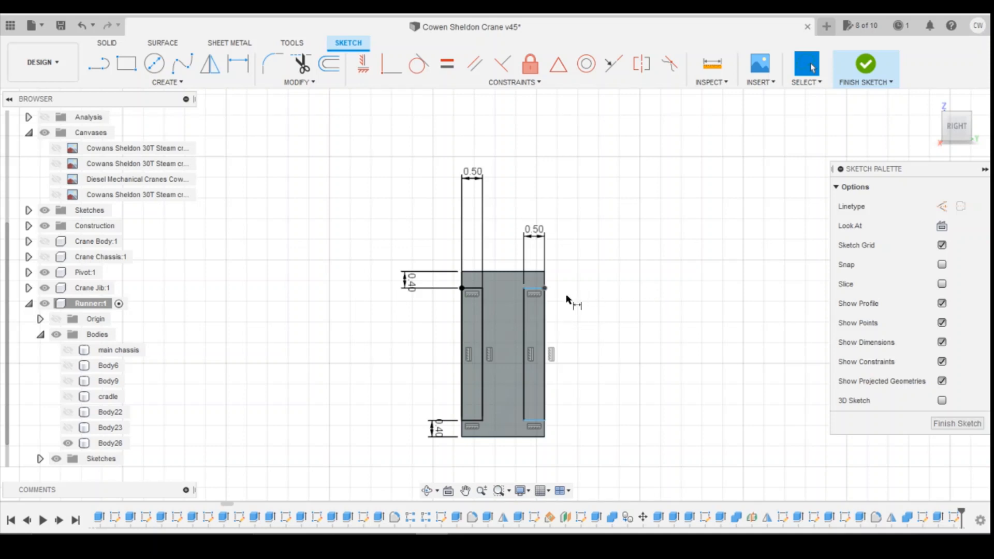
- Dimension the second rectangle's upper corner 0.4 mm below the top of the end face
key(d)
click(544, 271)
click(544, 288)
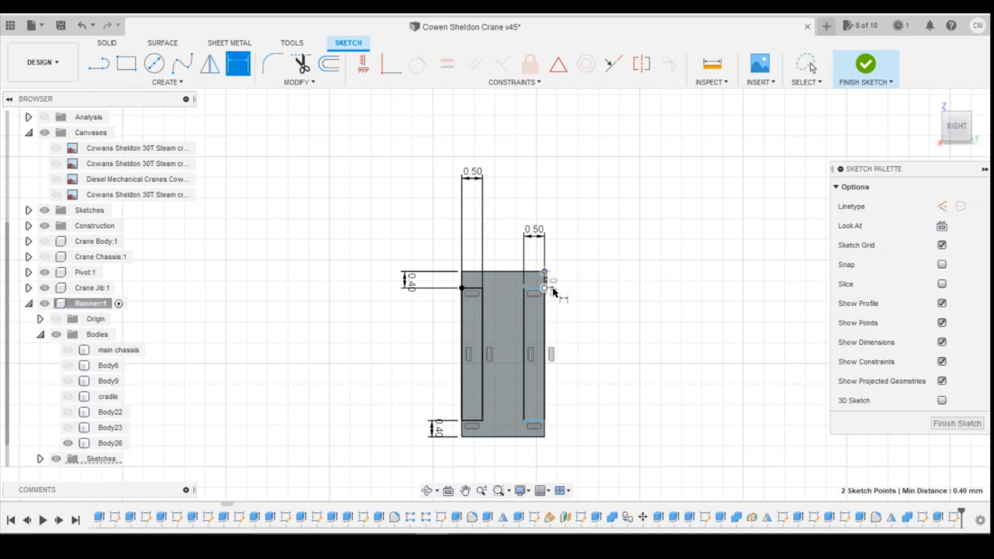
click(612, 311)
key(Return)
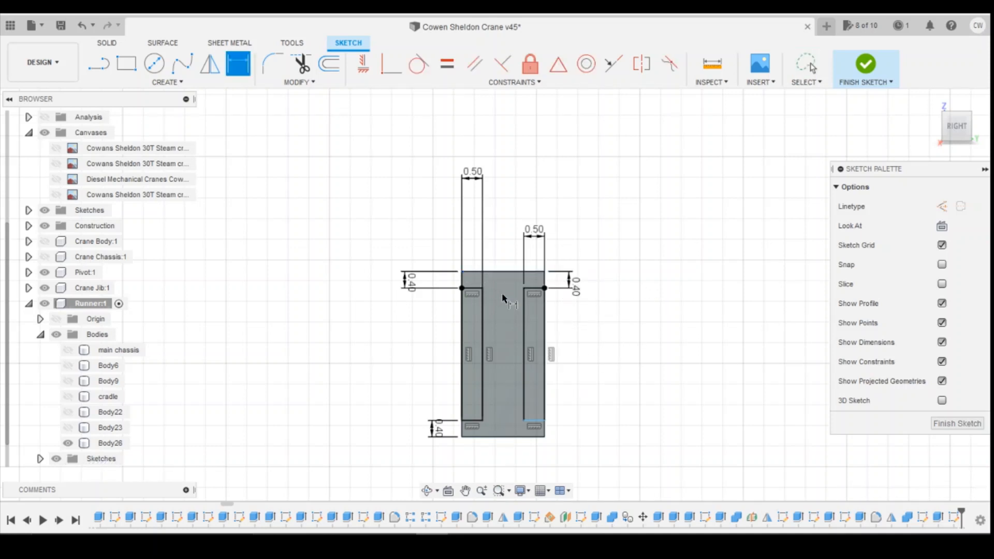
- Dimension the second rectangle's lower corner 0.4 mm above the bottom of the end face
click(545, 420)
click(544, 437)
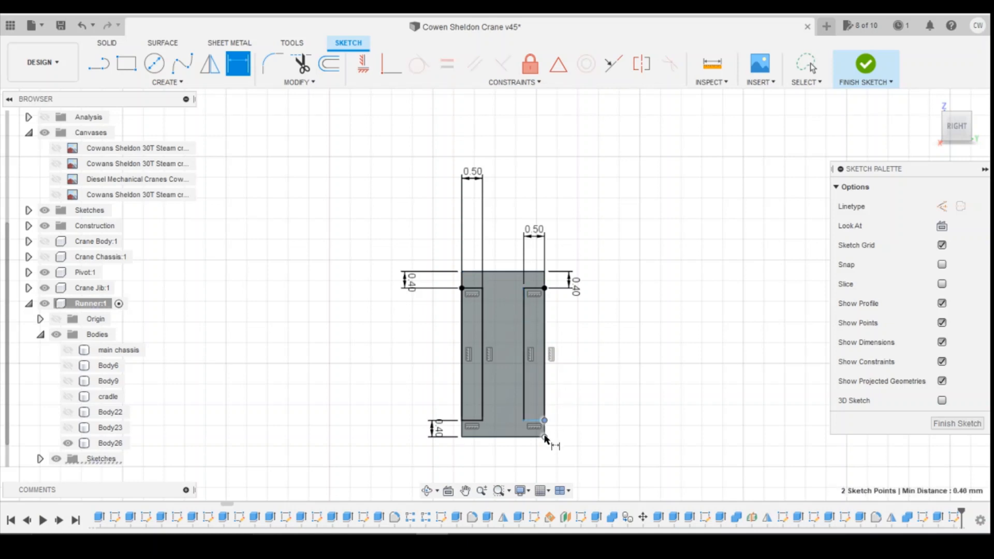
click(614, 438)
key(Return)
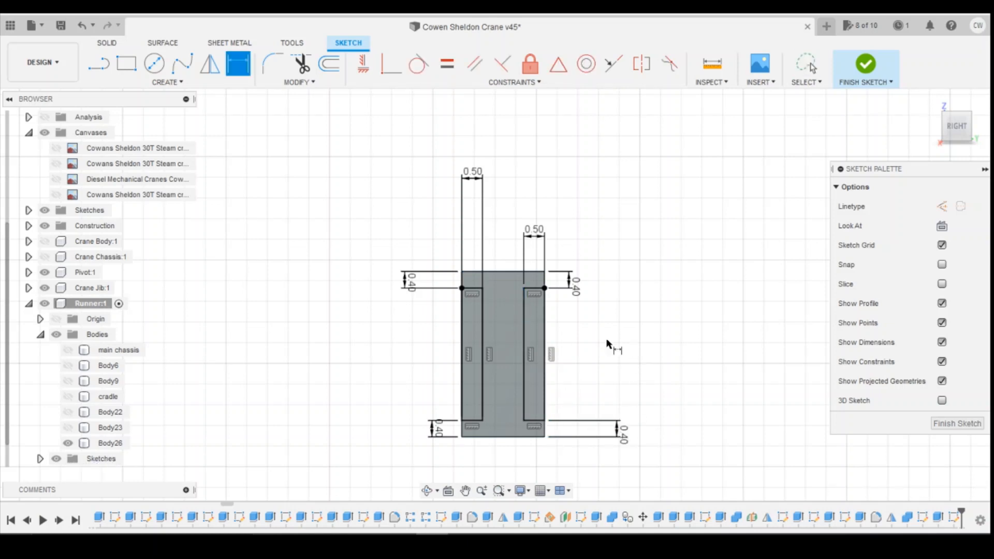
key(Escape)
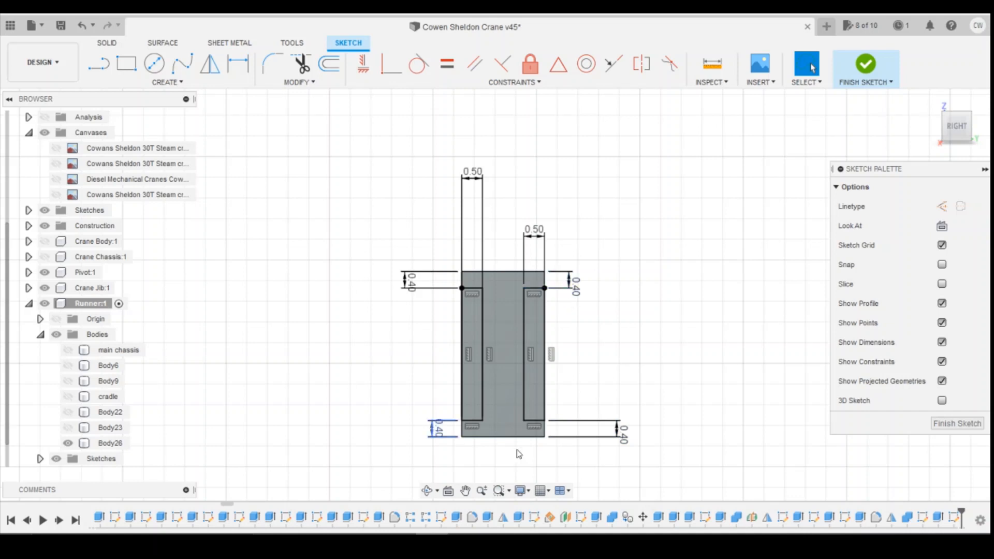
- Extrude both recess rectangles -12 mm as a cut along the beam block to form an I-section
click(538, 330)
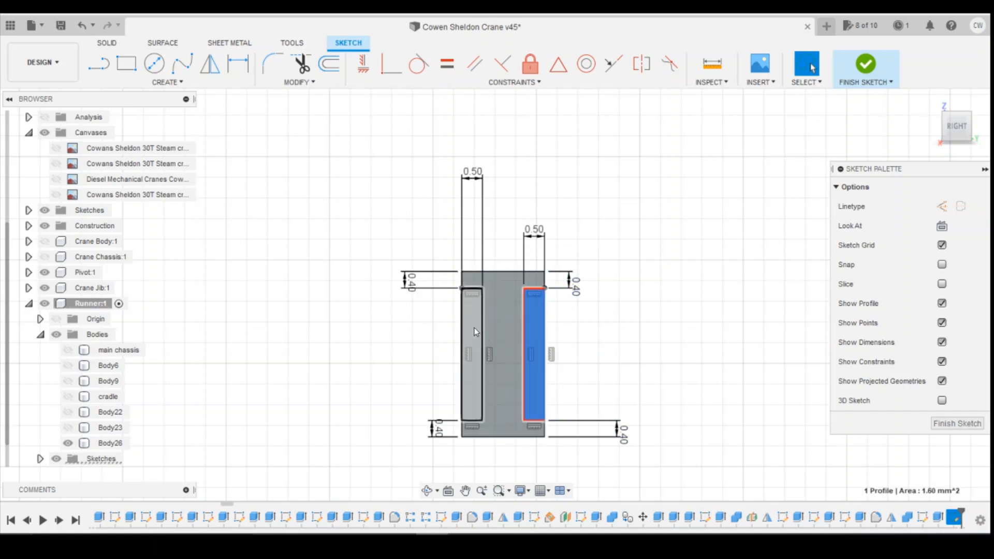
shift+click(473, 327)
right_click(474, 328)
click(484, 383)
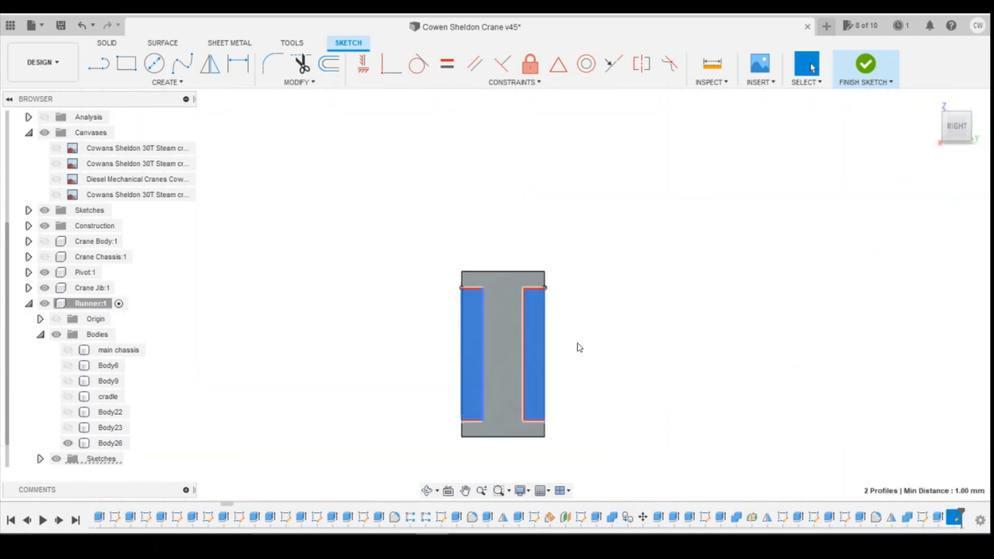
mouse_move(962, 126)
mouse_down()
mouse_move(935, 126)
mouse_move(964, 129)
mouse_up()
click(966, 130)
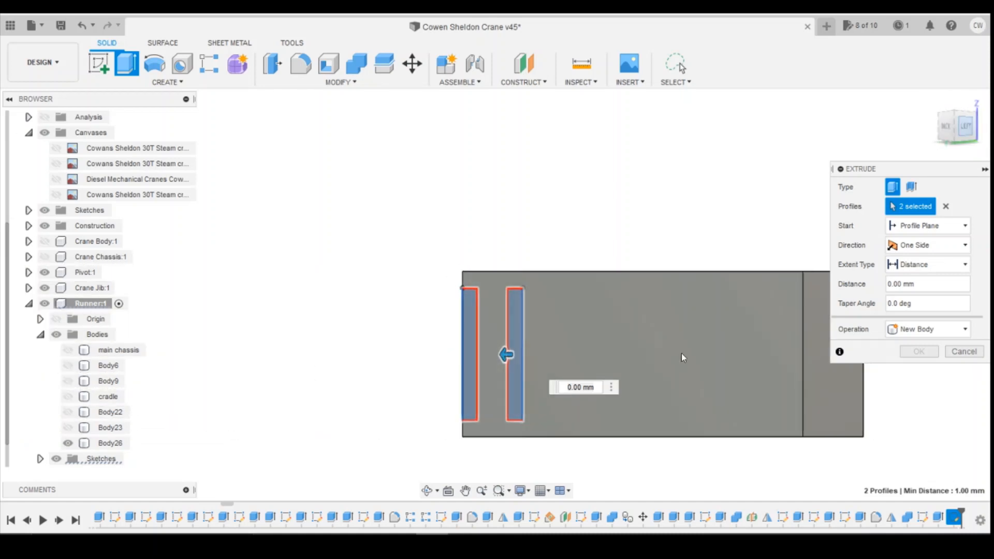
text(-12)
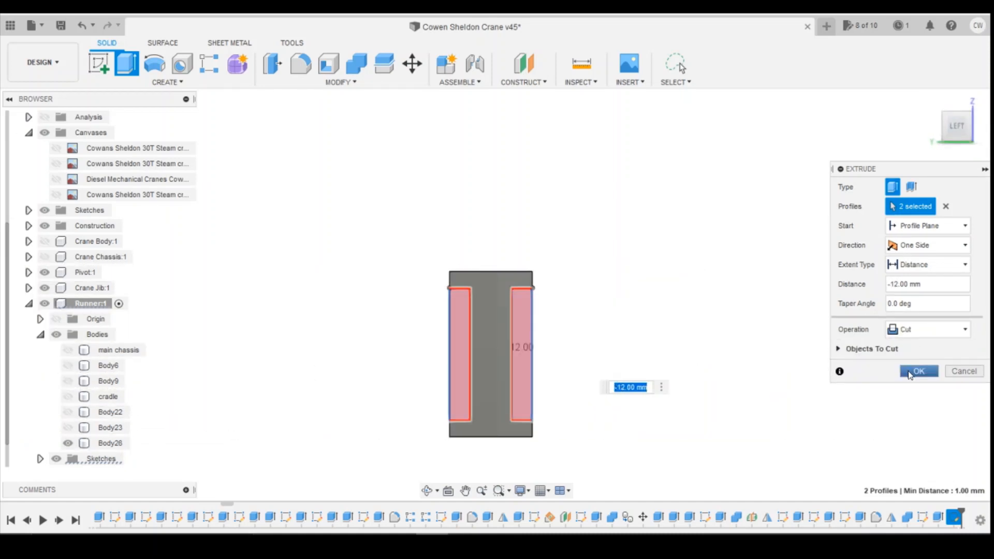
click(919, 371)
- Look at the beam from the front and show the runner's main chassis and the first Cowans Sheldon drawing canvas with it
drag(966, 129, 948, 129)
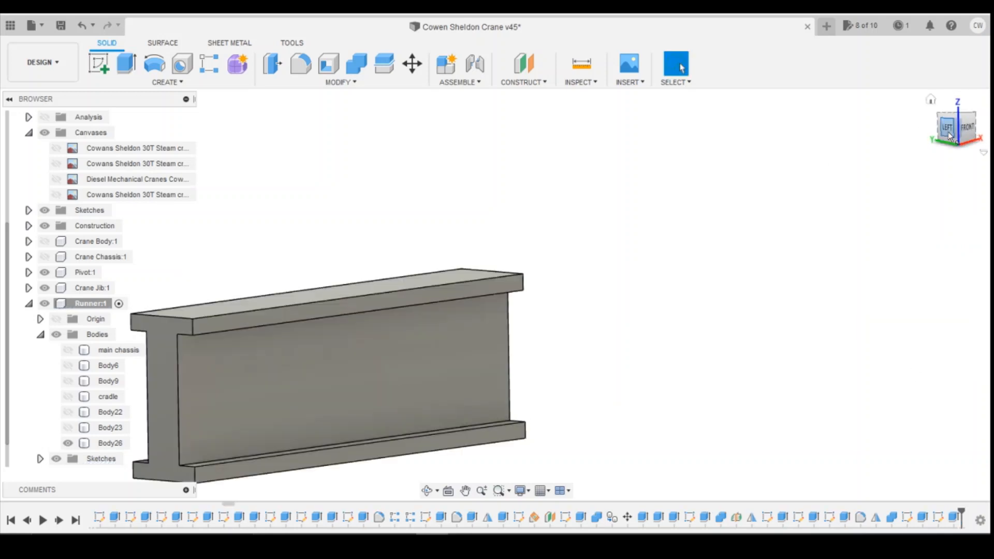
scroll(866, 262, down, 3)
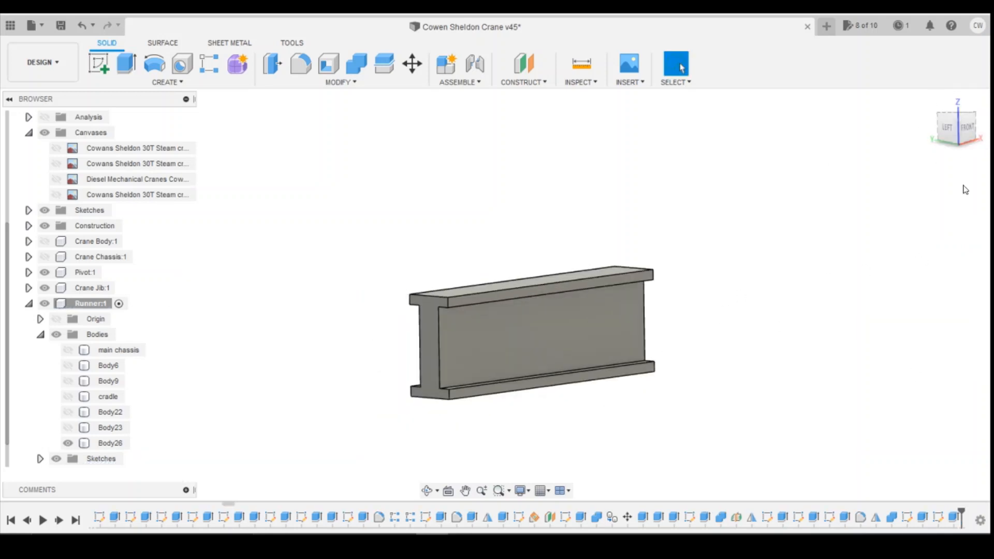
click(966, 129)
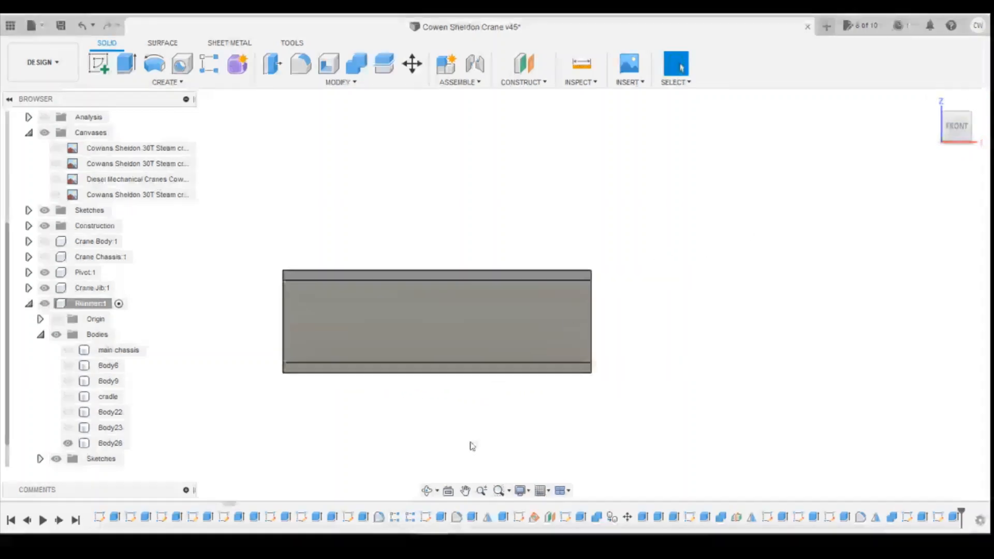
click(293, 304)
scroll(468, 309, down, 3)
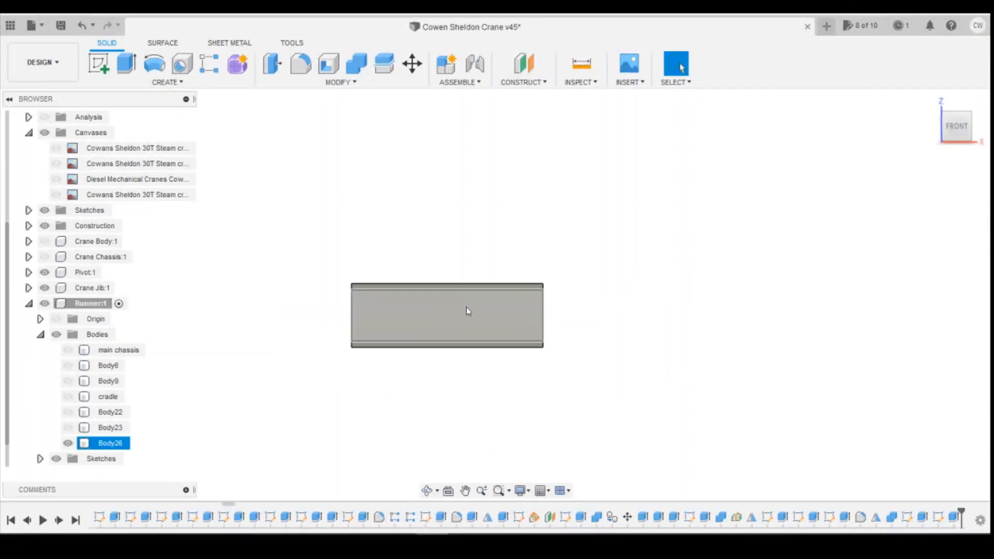
click(153, 327)
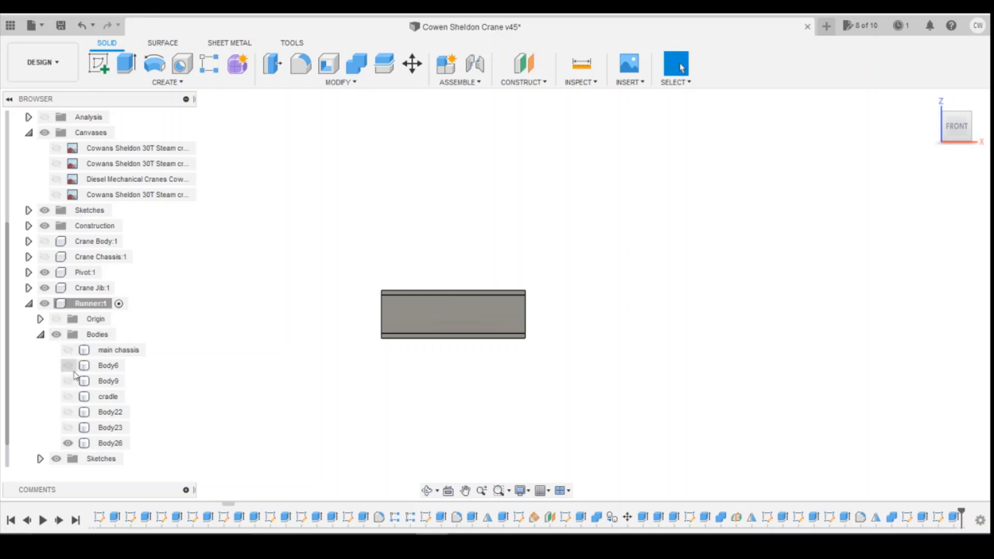
click(104, 350)
click(68, 350)
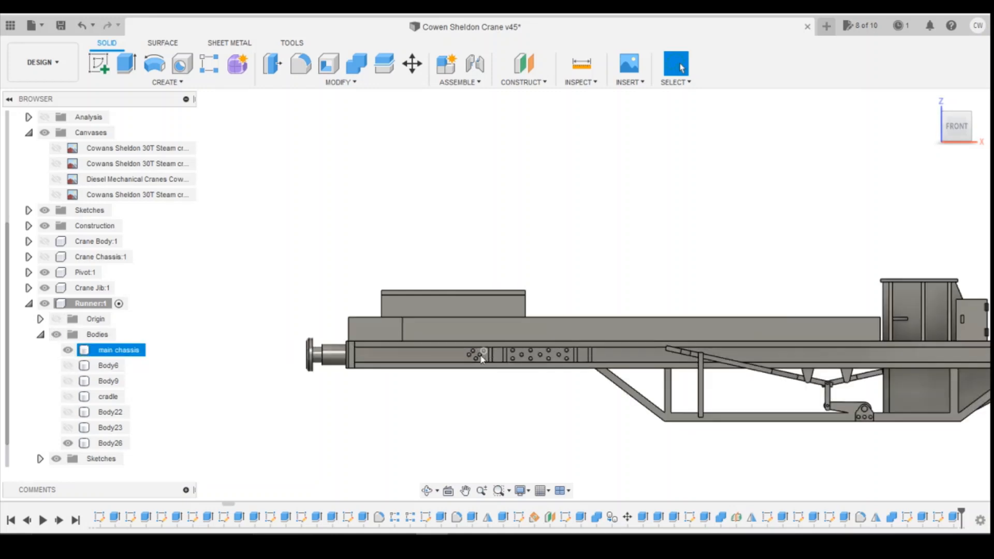
click(458, 417)
click(56, 148)
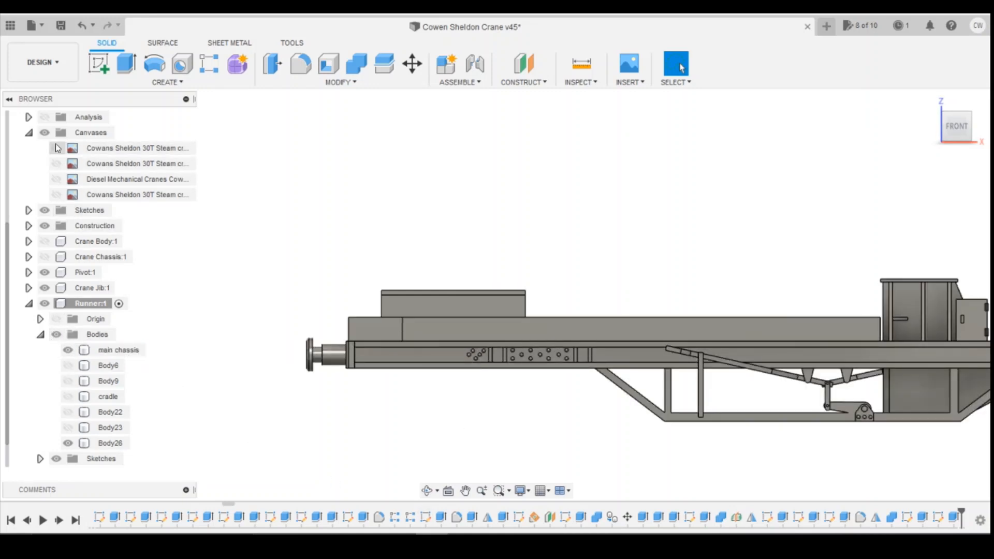
scroll(524, 299, up, 3)
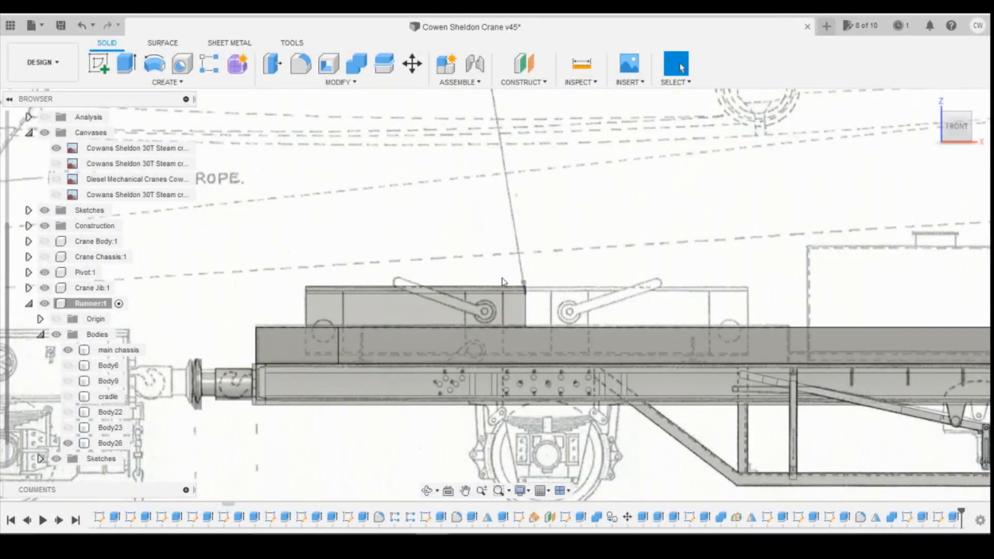
click(477, 312)
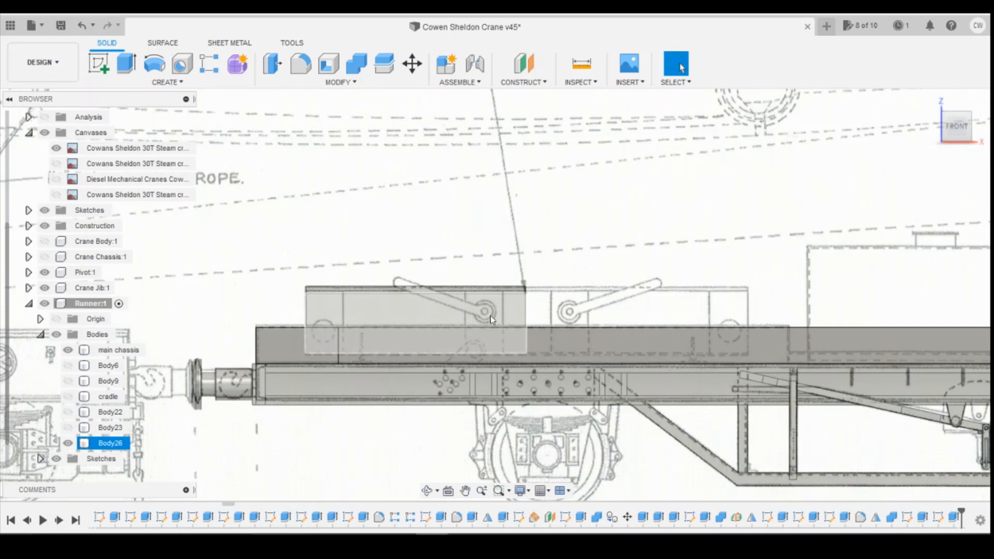
- Switch to the photo viewer and look through the crane reference photos for details of the 30 ton lifting beam on the runner wagon
mouse_move(401, 533)
click(439, 505)
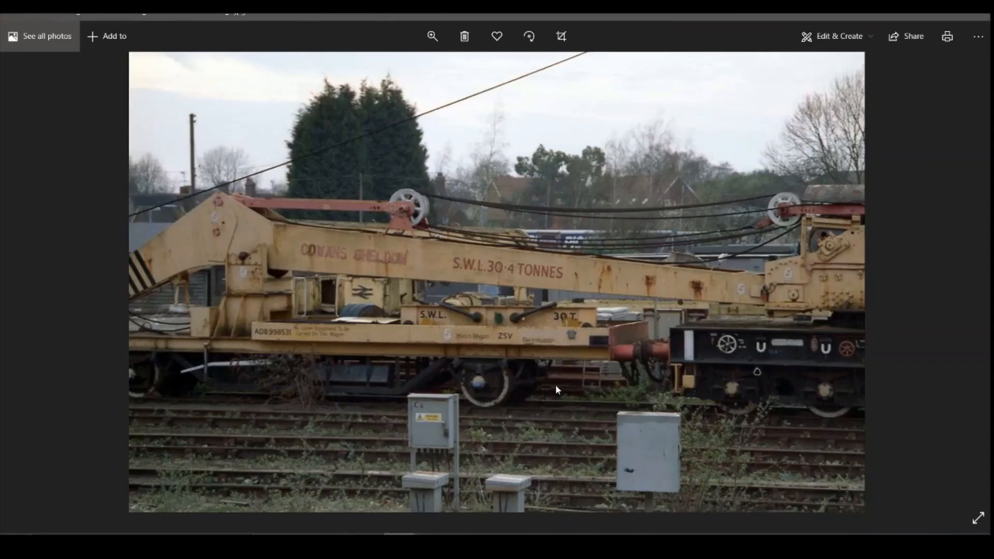
key(Right)
key(Right)
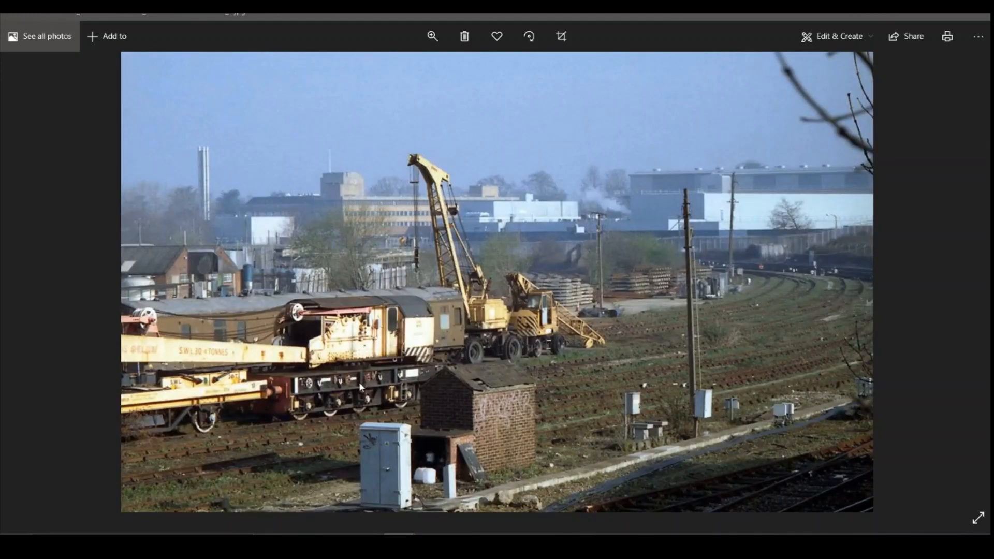
key(Right)
key(Right)
key(Right)
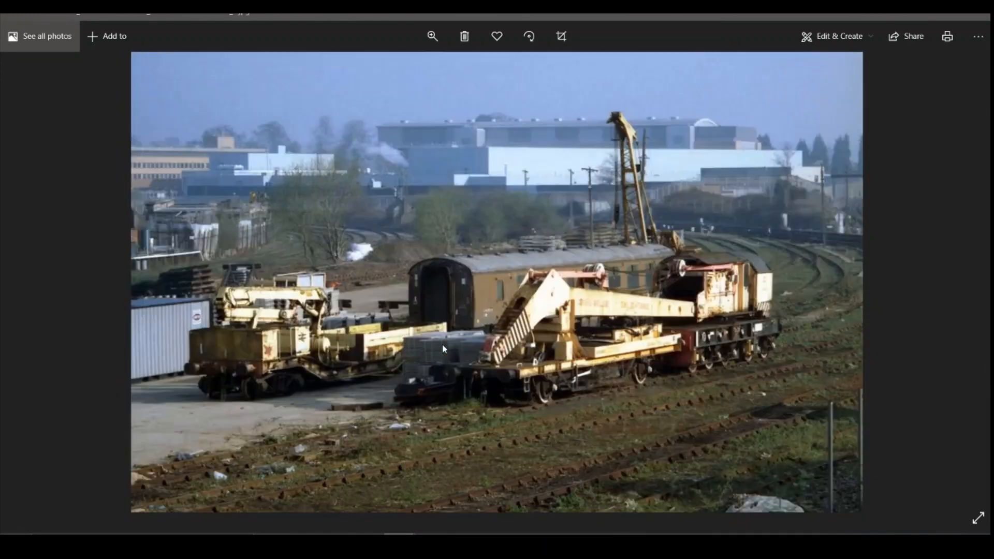
key(Right)
key(Right)
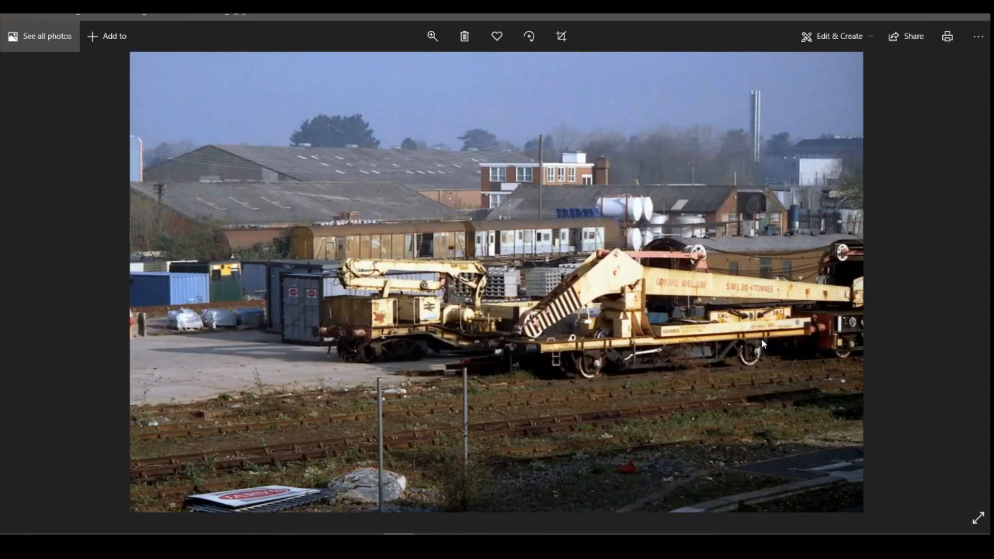
key(Right)
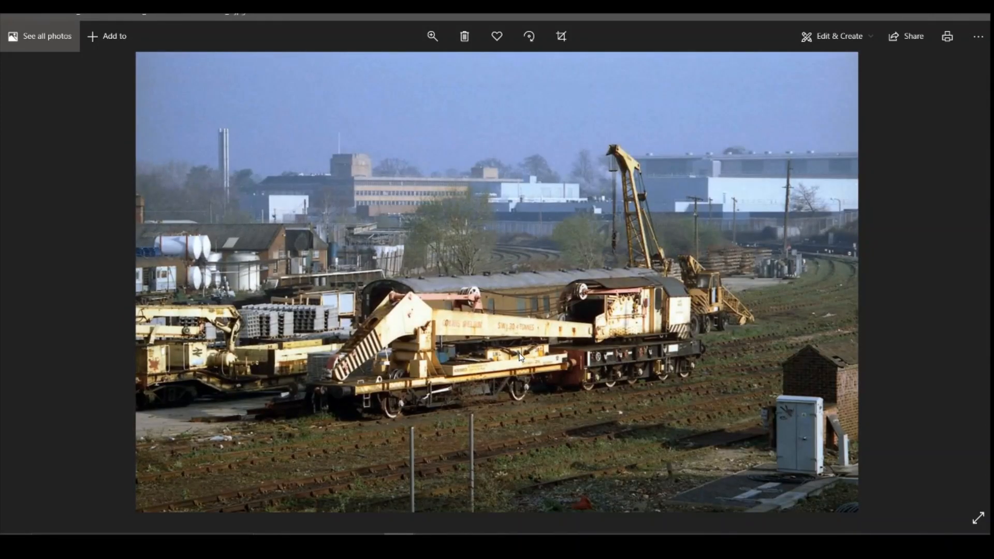
key(Right)
key(Right)
key(Right)
key(Right)
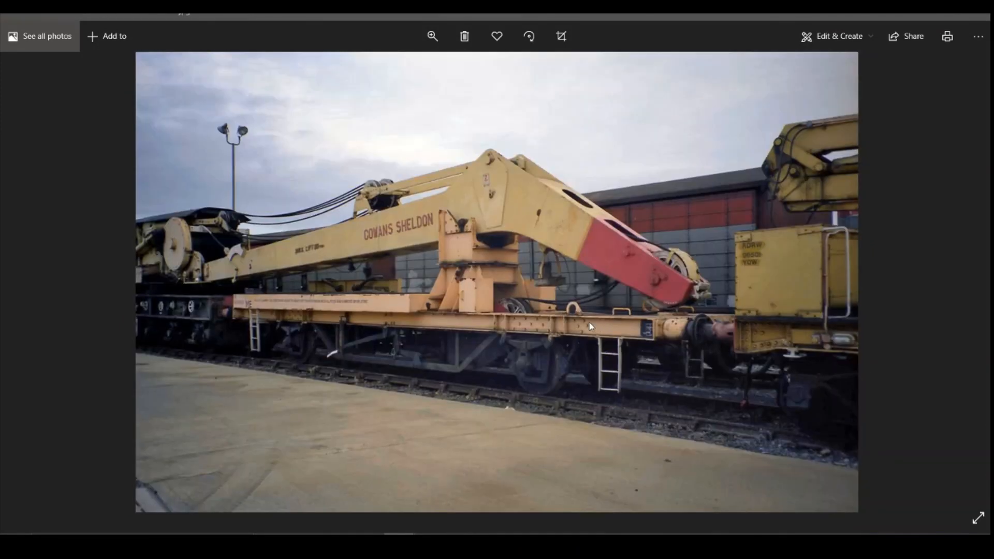
key(Right)
key(Right)
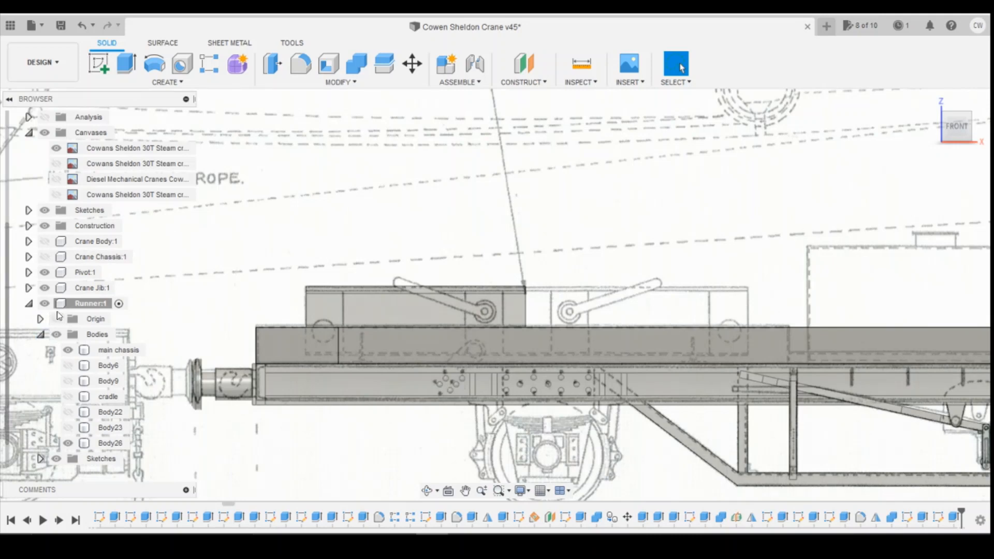
- Hide the main chassis body and start a sketch on the recessed web face of the lifting beam
click(64, 350)
click(65, 350)
click(425, 329)
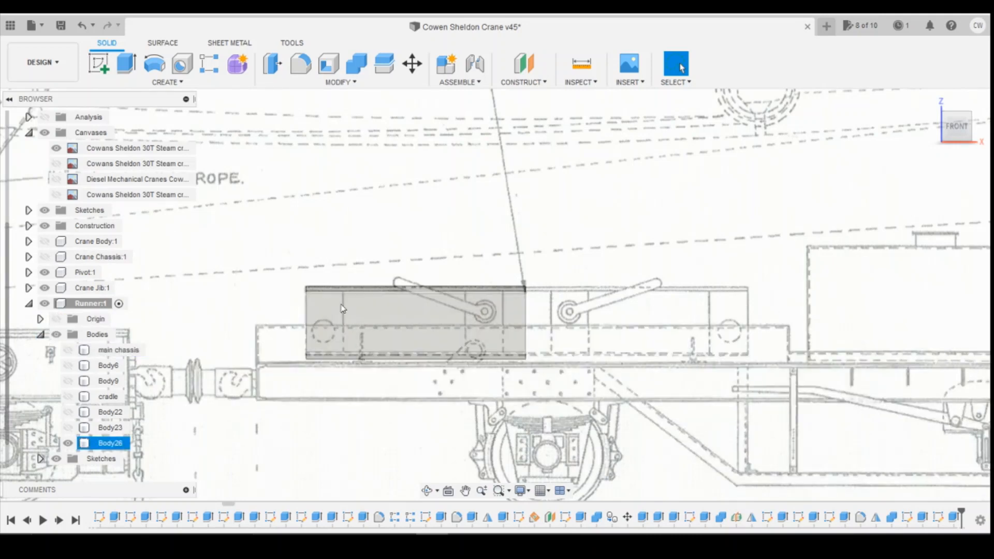
click(100, 65)
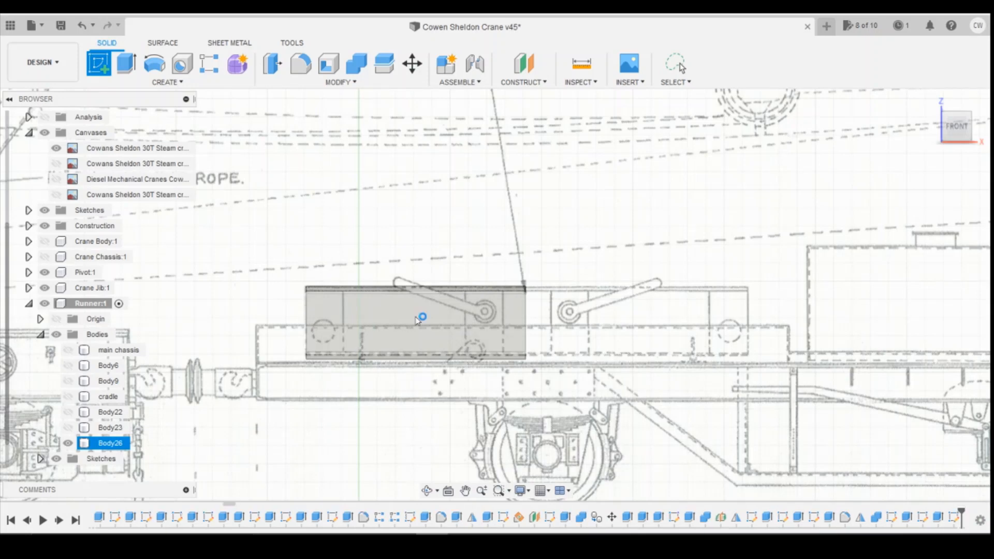
click(417, 318)
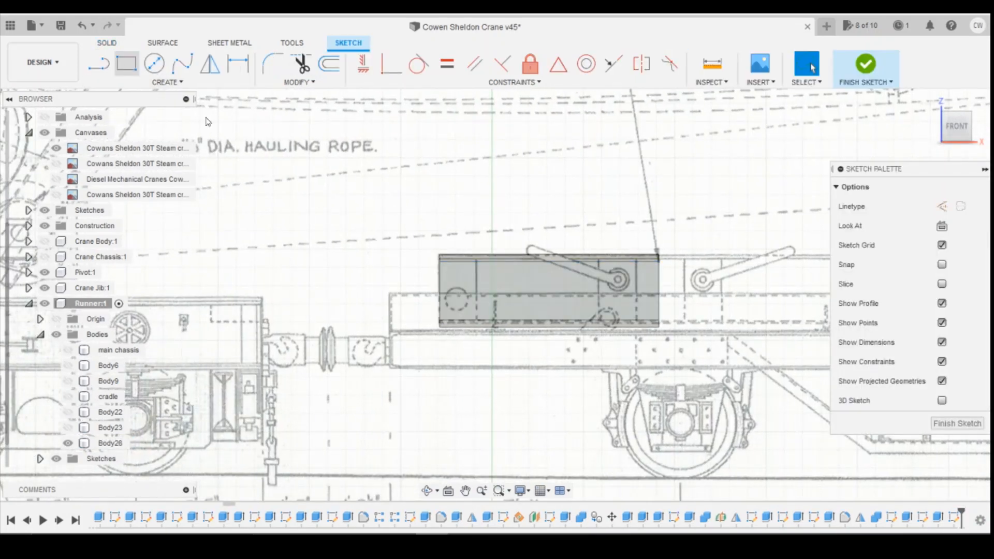
- Draw a rectangle over the outer end of the web, between the two flanges, and dimension its width to 2 mm
key(r)
scroll(477, 264, up, 3)
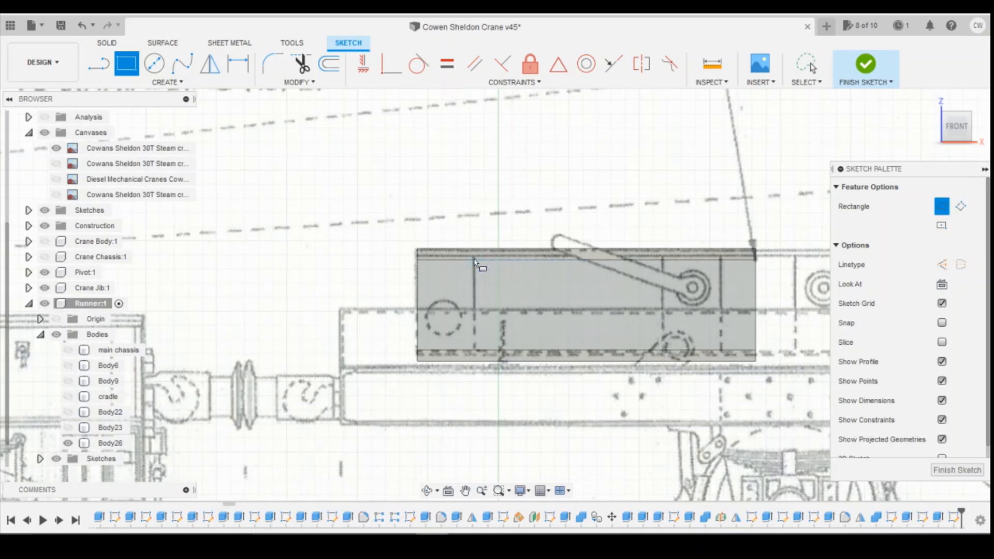
click(474, 259)
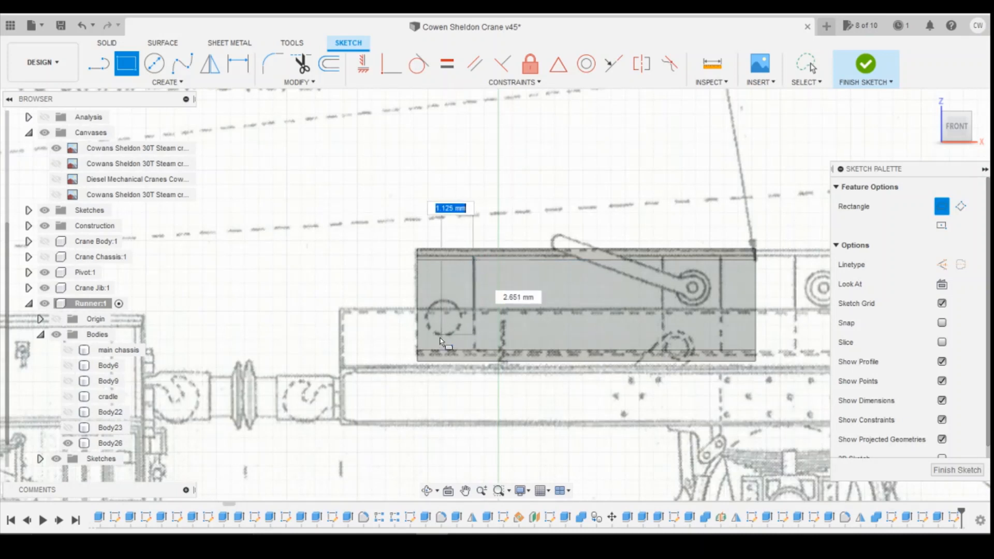
click(418, 352)
key(d)
click(473, 295)
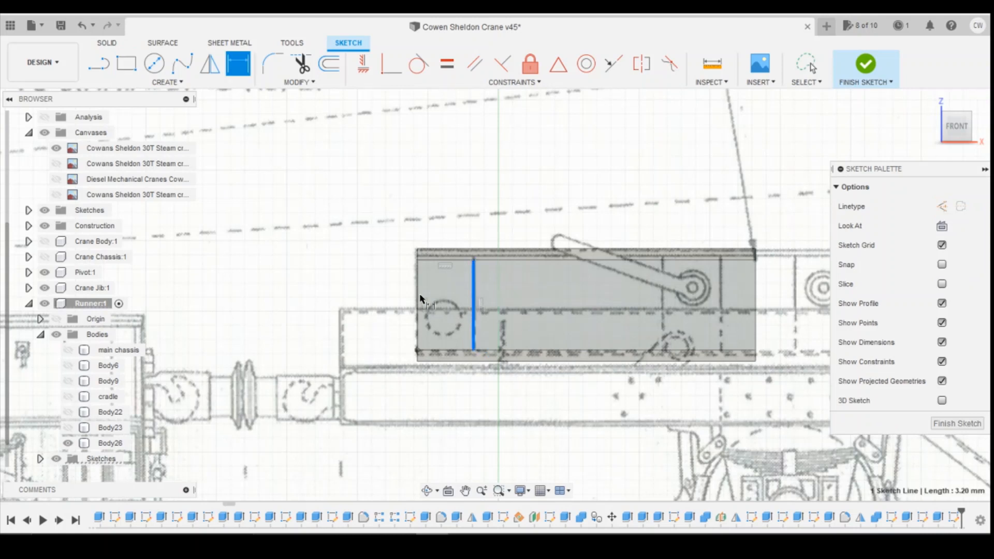
click(418, 287)
click(443, 199)
text(2)
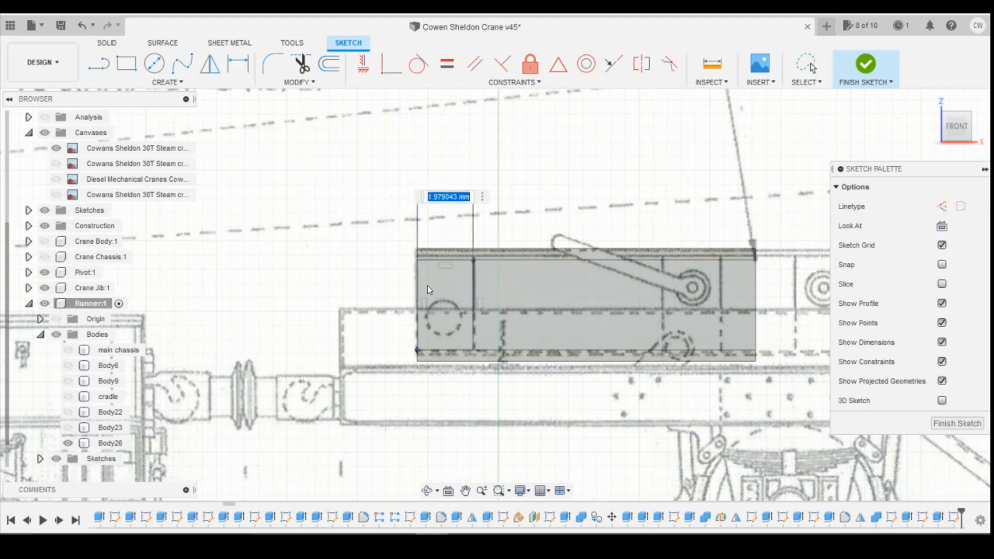
key(Return)
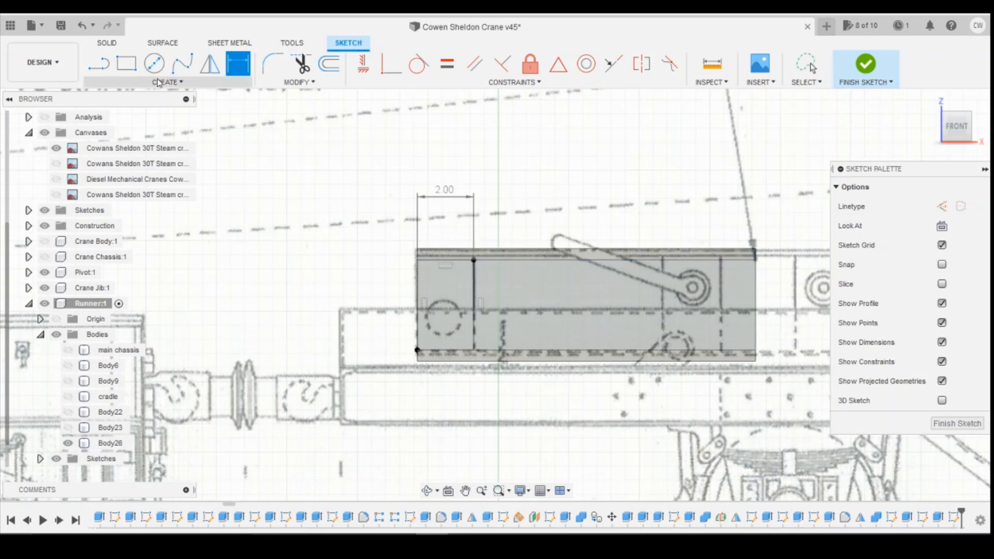
- Draw a second web rectangle 2 mm wide and 3.2 mm high over the plate behind the drawing's lifting handle pivot
key(r)
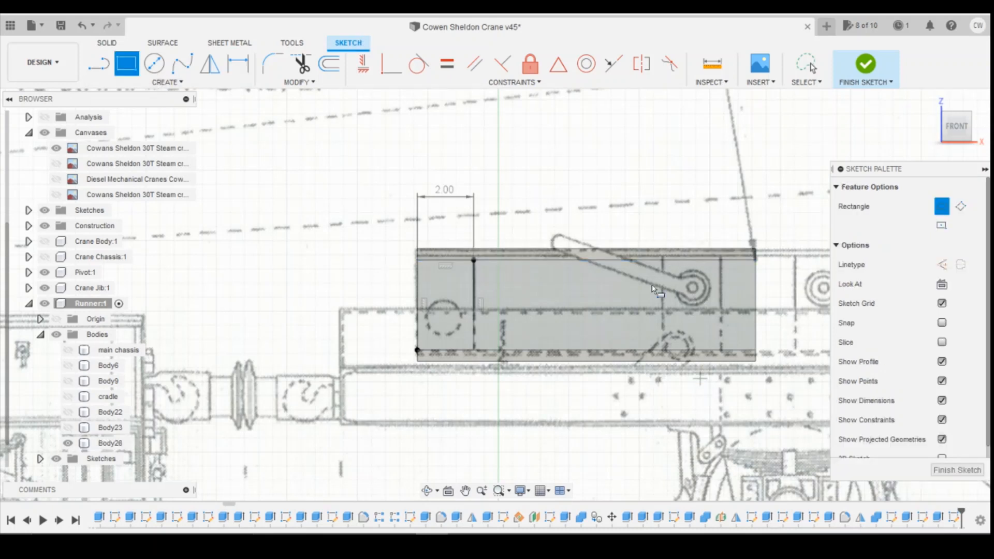
click(662, 260)
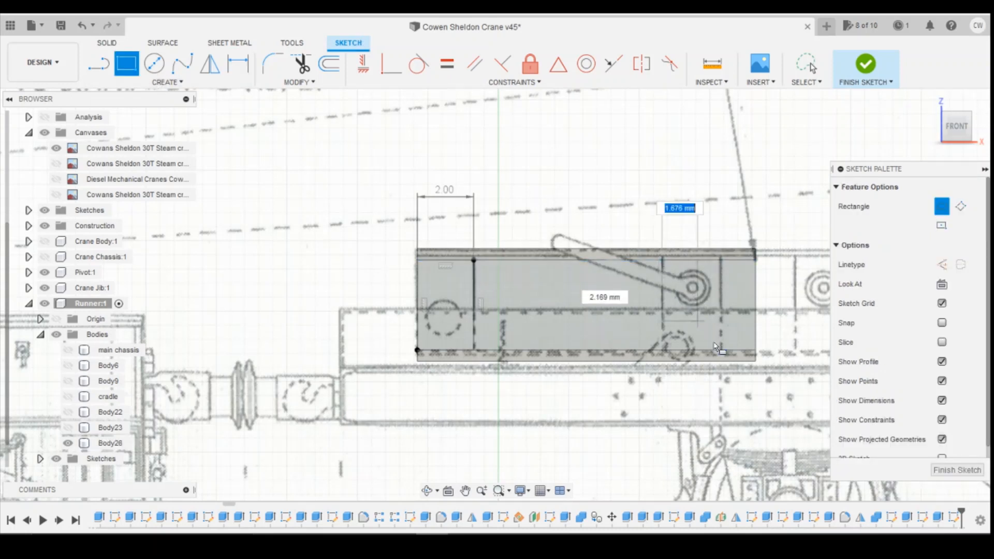
key(Tab)
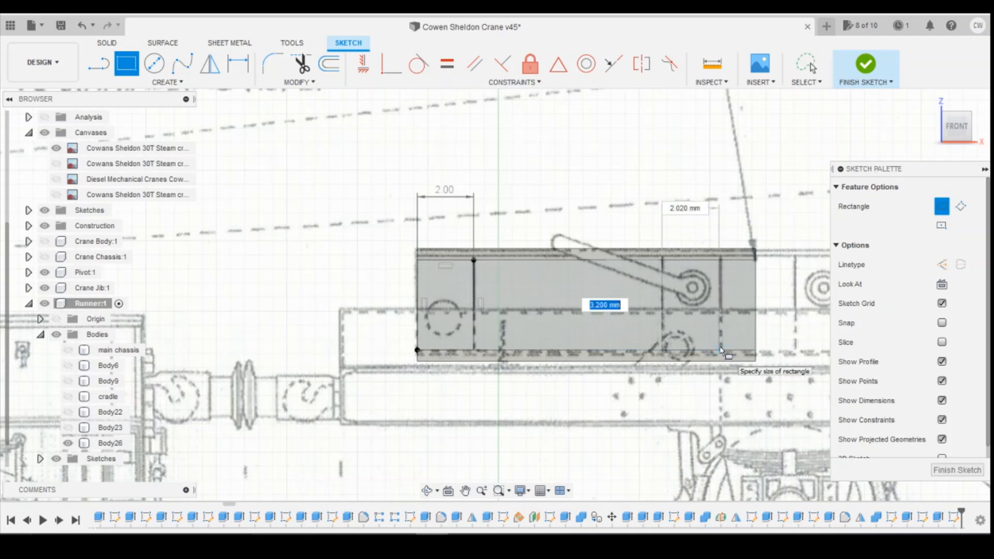
key(Tab)
text(2)
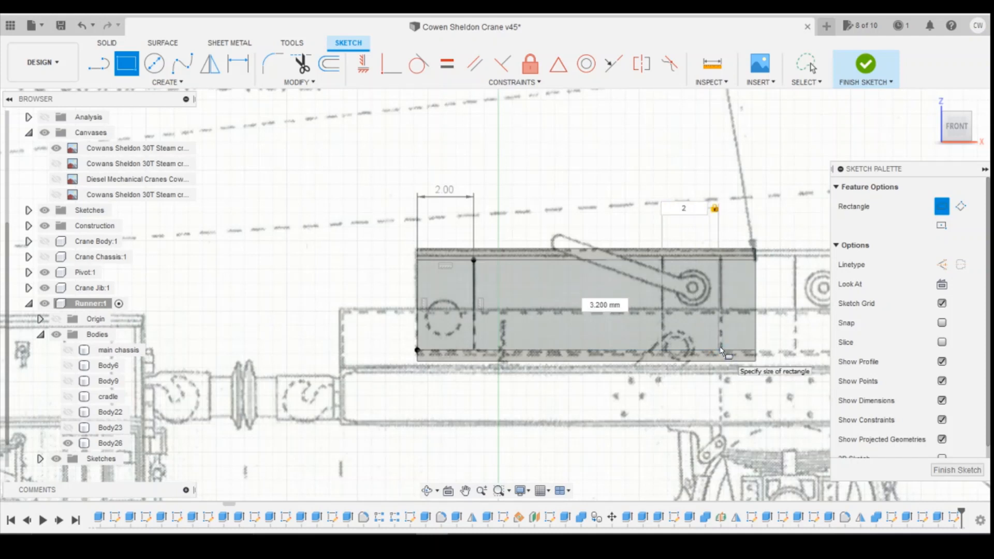
key(Tab)
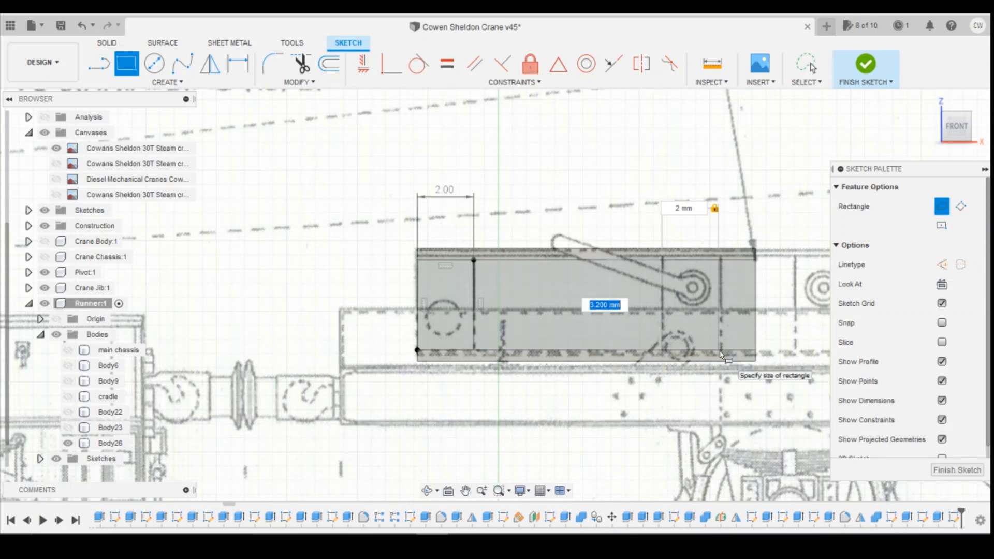
key(Return)
- Dimension the second rectangle's inner edge 1.3 mm from the beam's inner end
key(d)
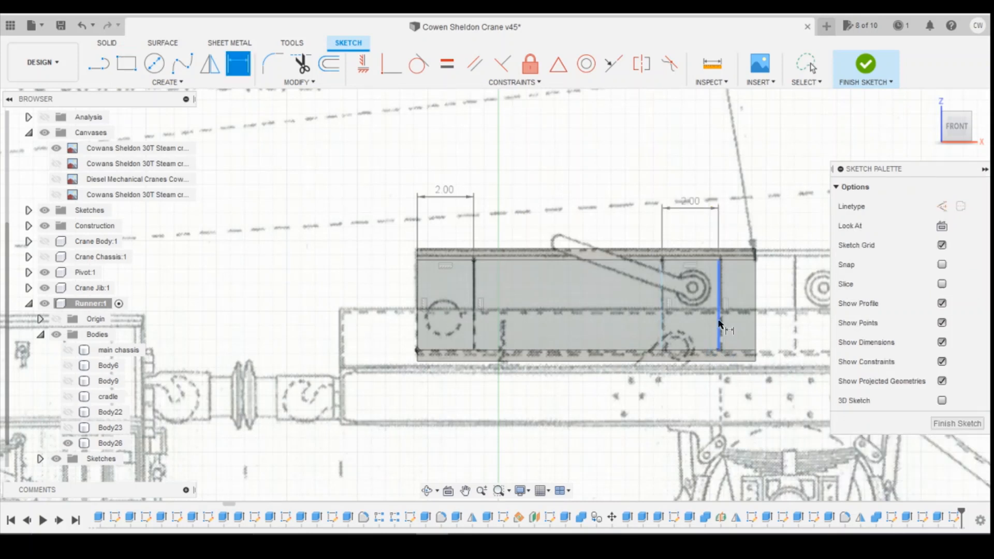
click(719, 332)
click(755, 324)
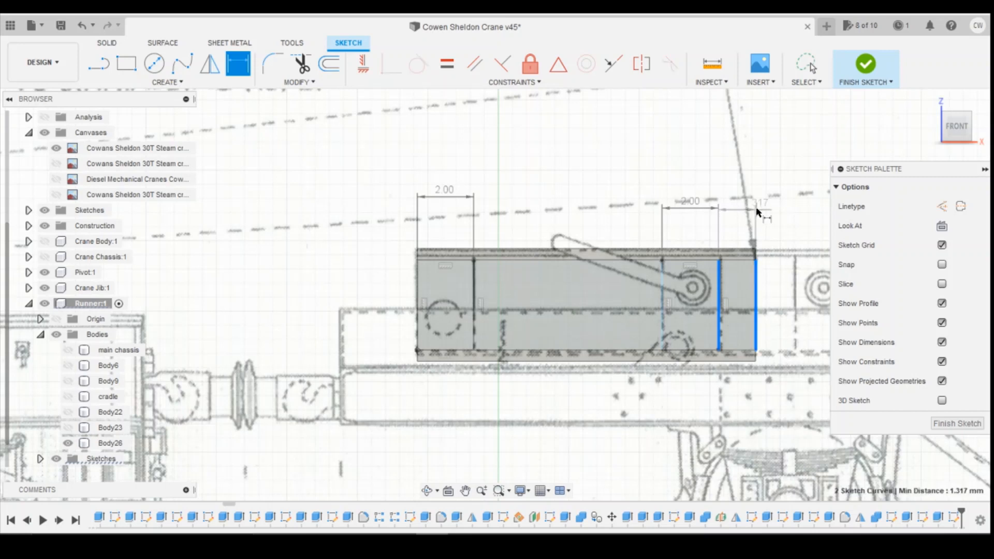
click(764, 266)
text(1.3)
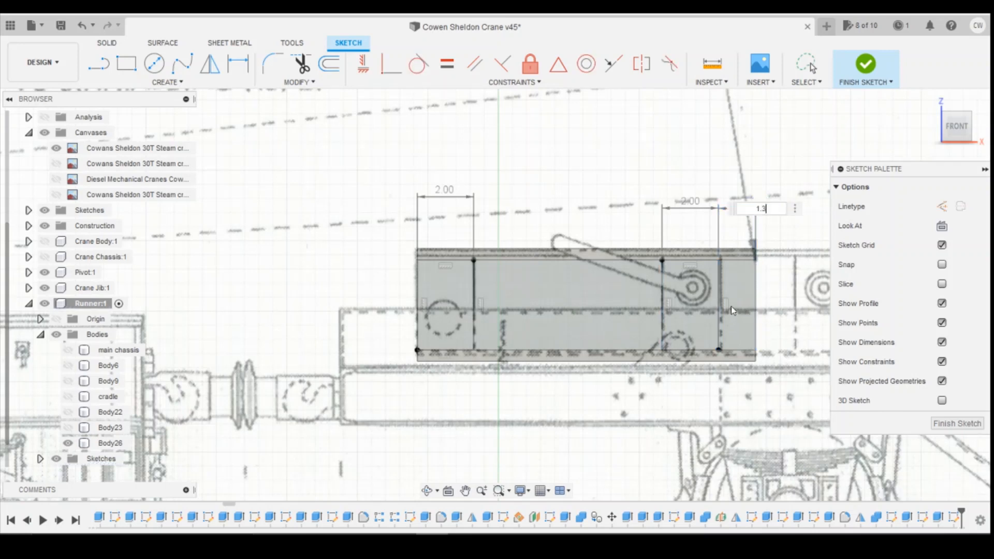
key(Return)
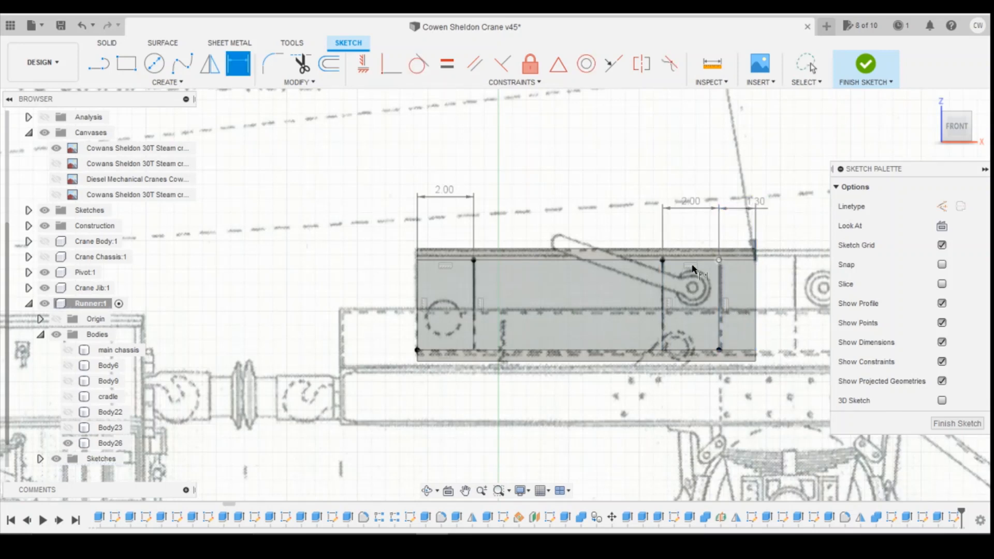
key(Escape)
- Extrude both web rectangles 0.18 mm to form raised plates on the beam's side
click(701, 299)
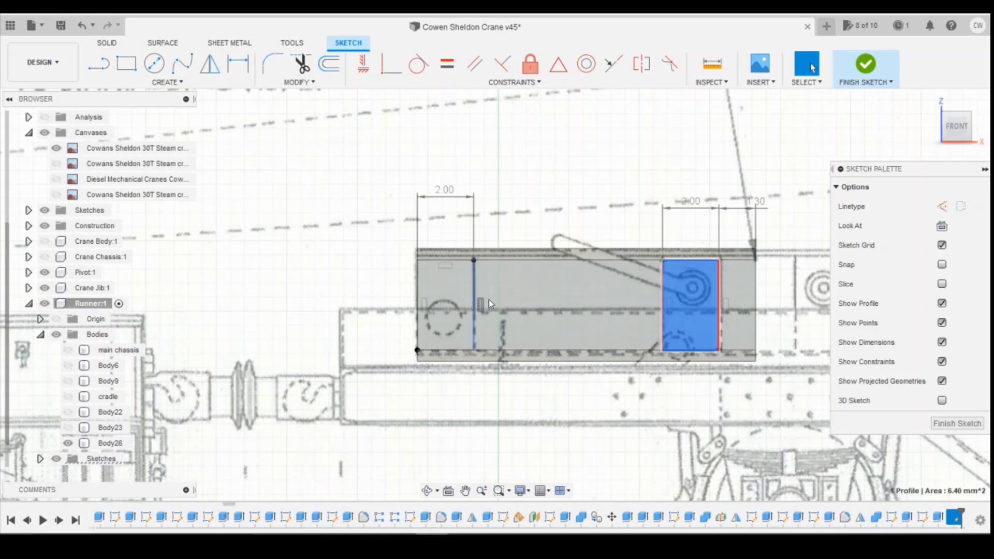
ctrl+click(454, 289)
right_click(454, 289)
click(439, 344)
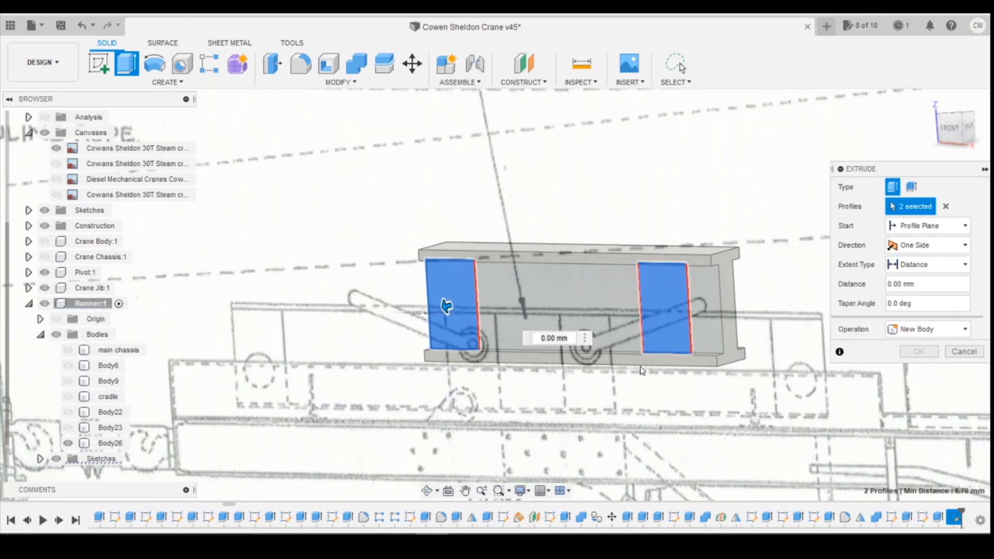
text(0.18)
key(Return)
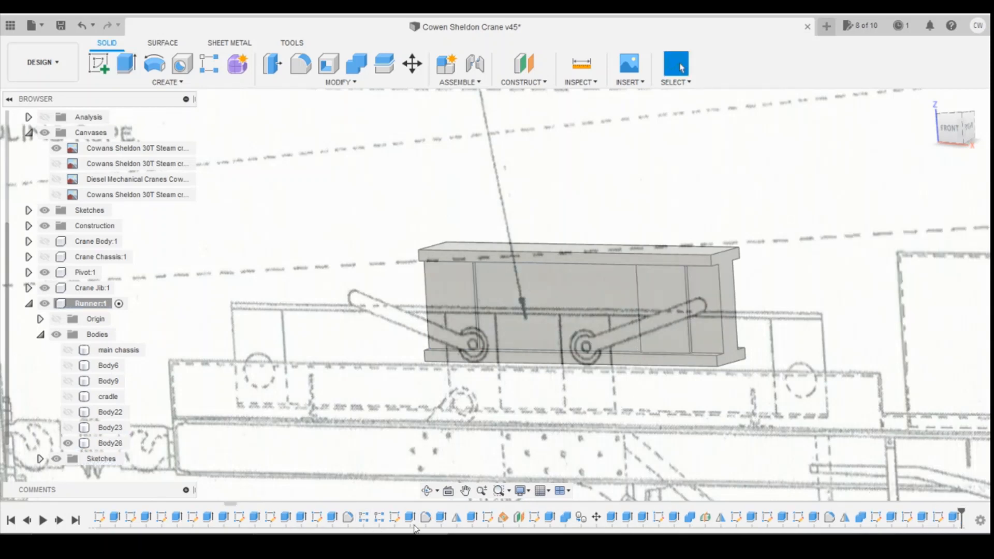
- View the beam from the front and compare it with the runner wagon photo in the photo viewer
click(950, 128)
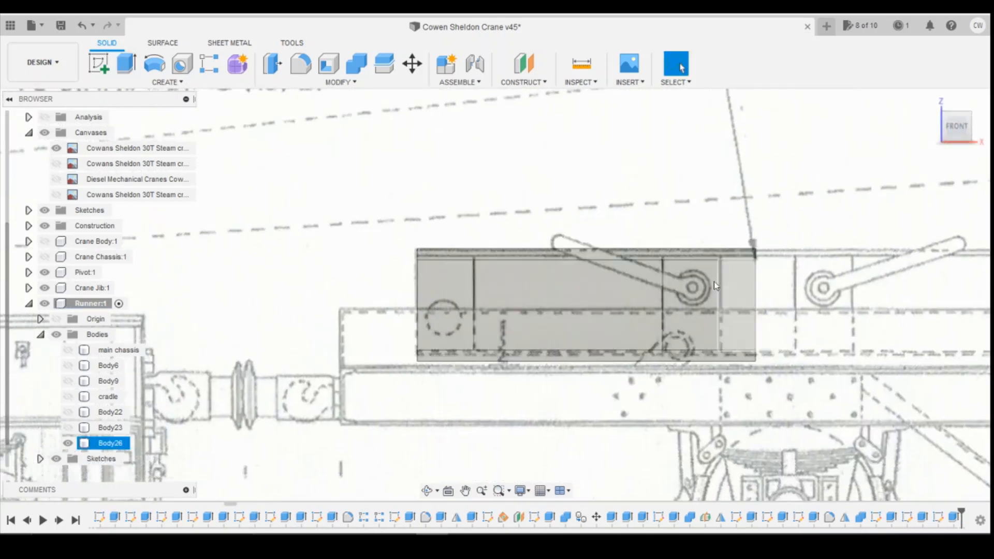
mouse_move(401, 544)
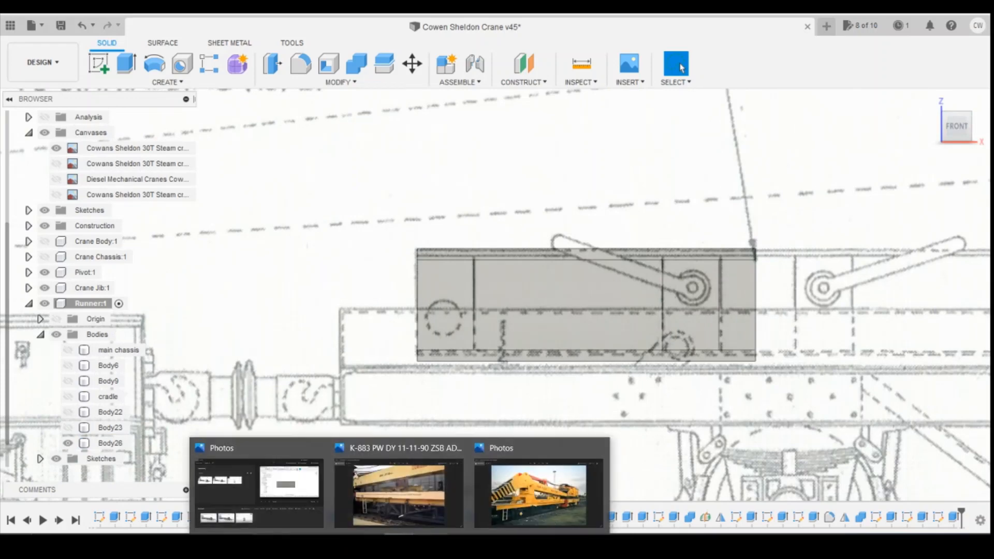
click(517, 508)
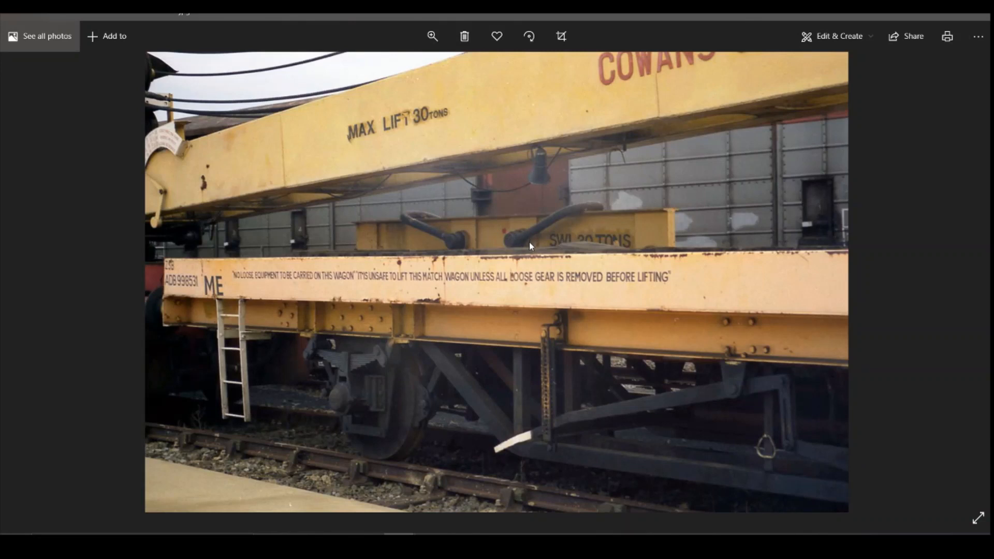
click(432, 543)
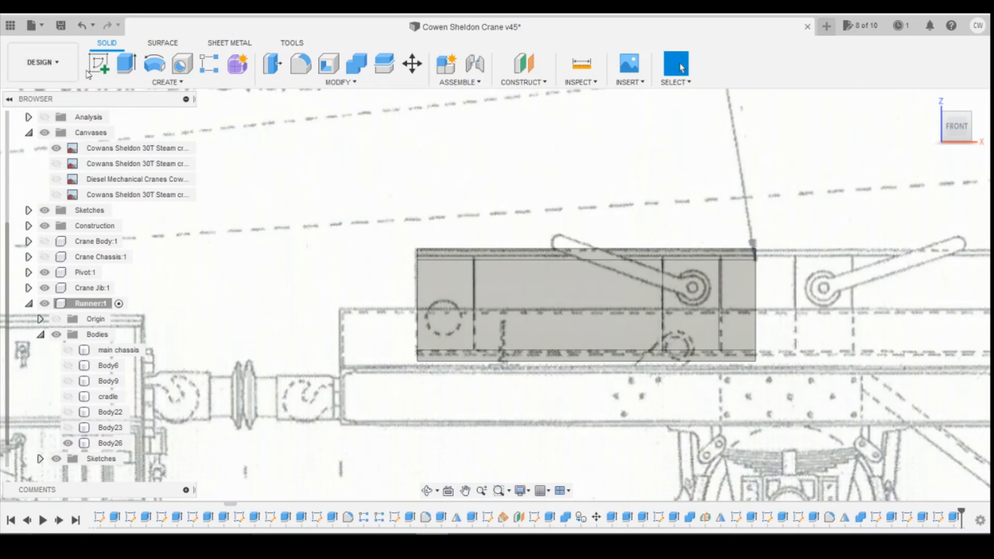
- Check the wagon photo and sketch a 1.3 mm diameter circle on the inner raised plate, around the drawing's handle pivot
click(699, 282)
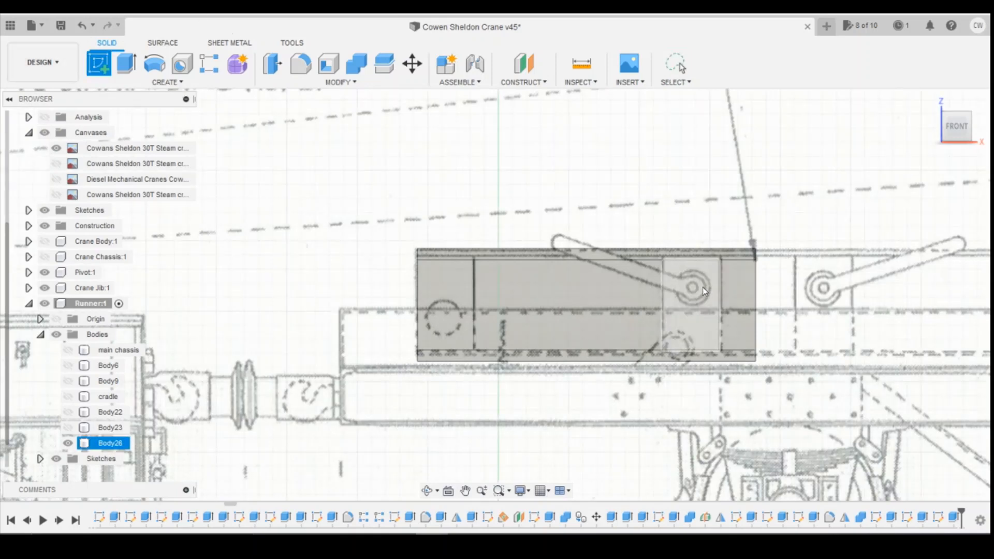
click(713, 293)
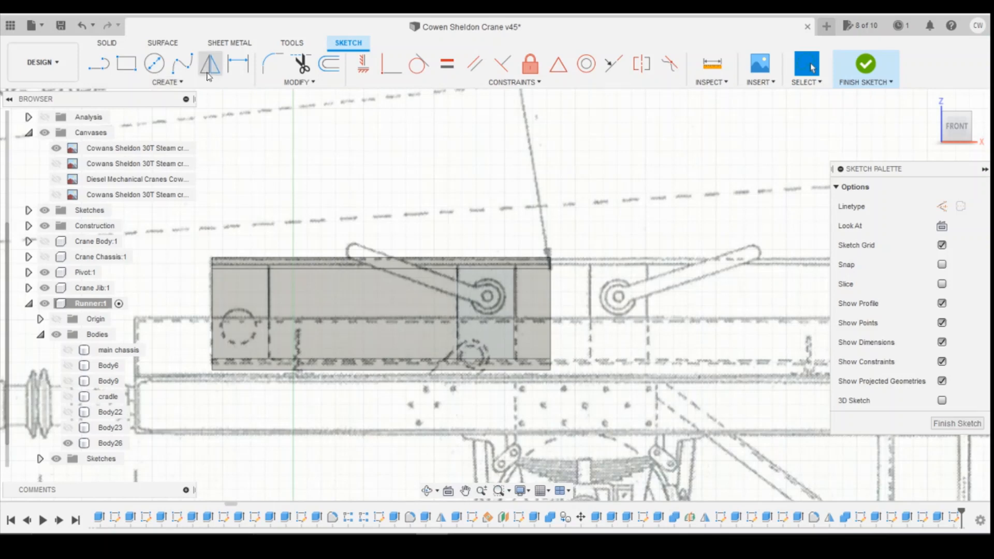
click(154, 63)
scroll(484, 298, up, 3)
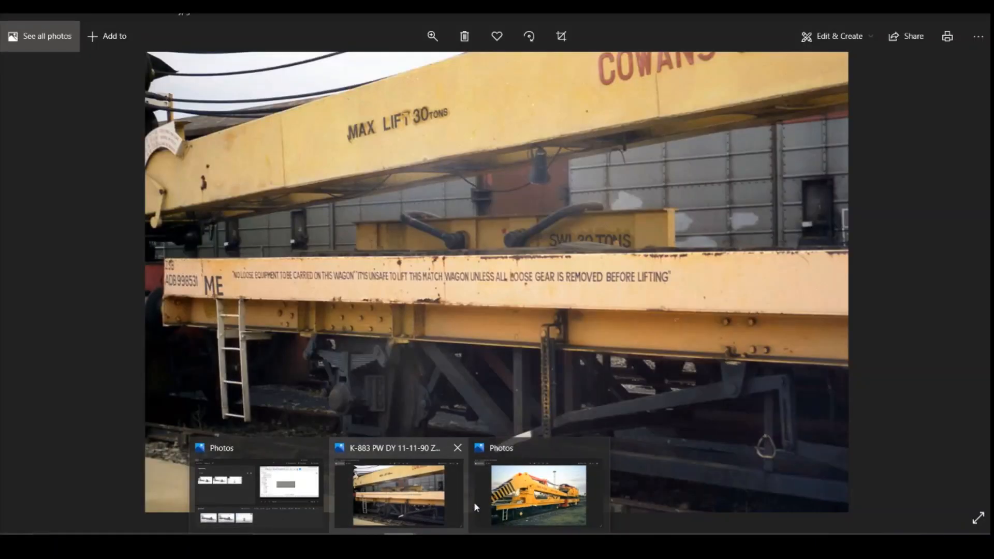
click(428, 499)
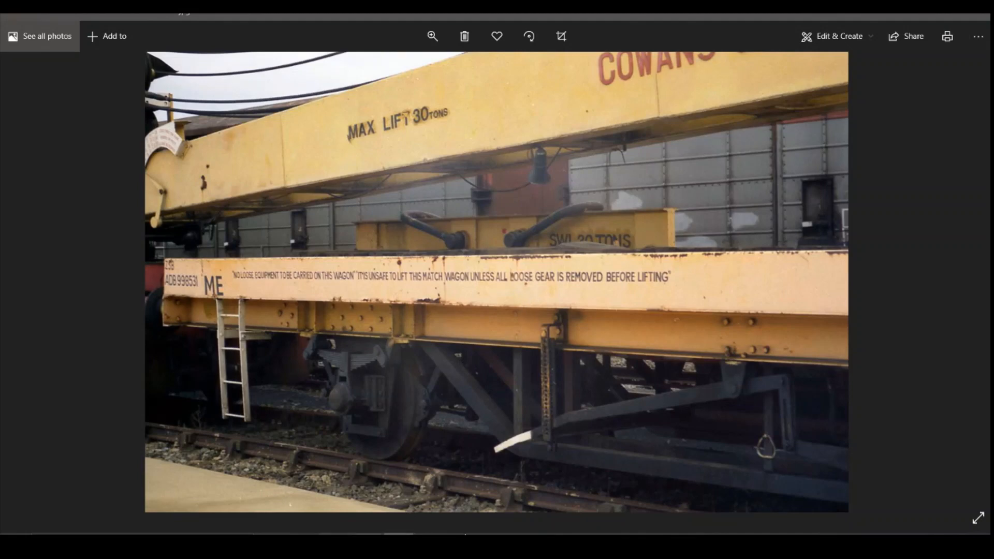
key(alt+Tab)
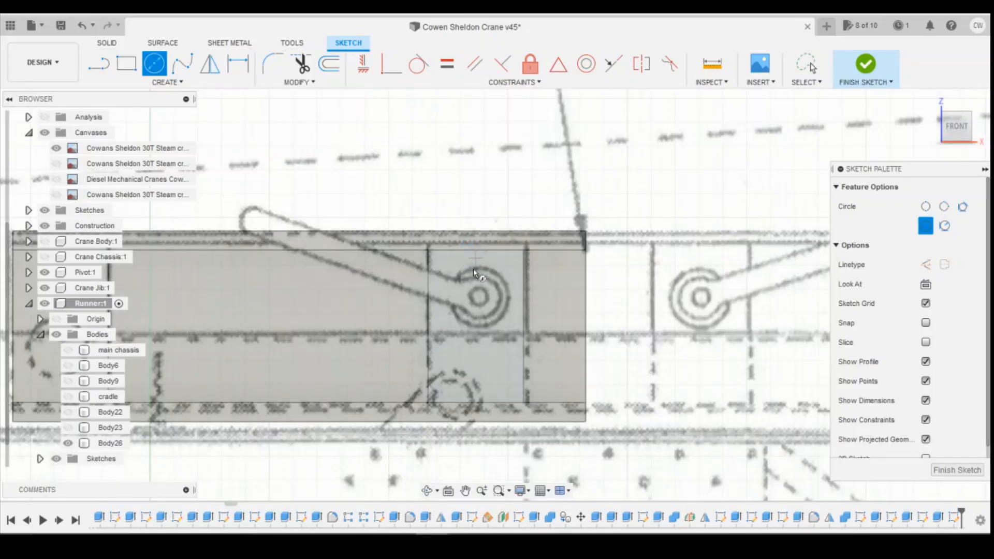
click(478, 299)
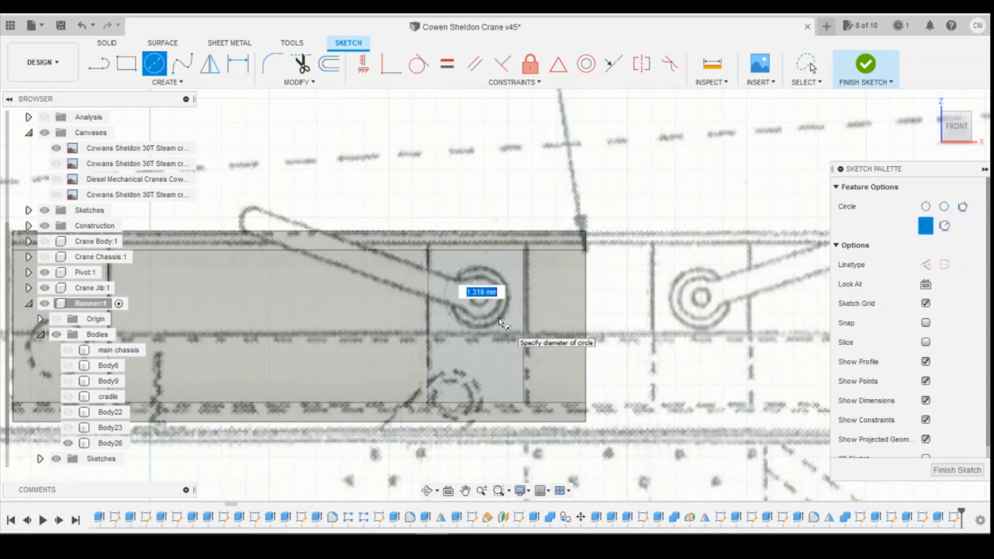
text(1.3)
key(Tab)
key(Return)
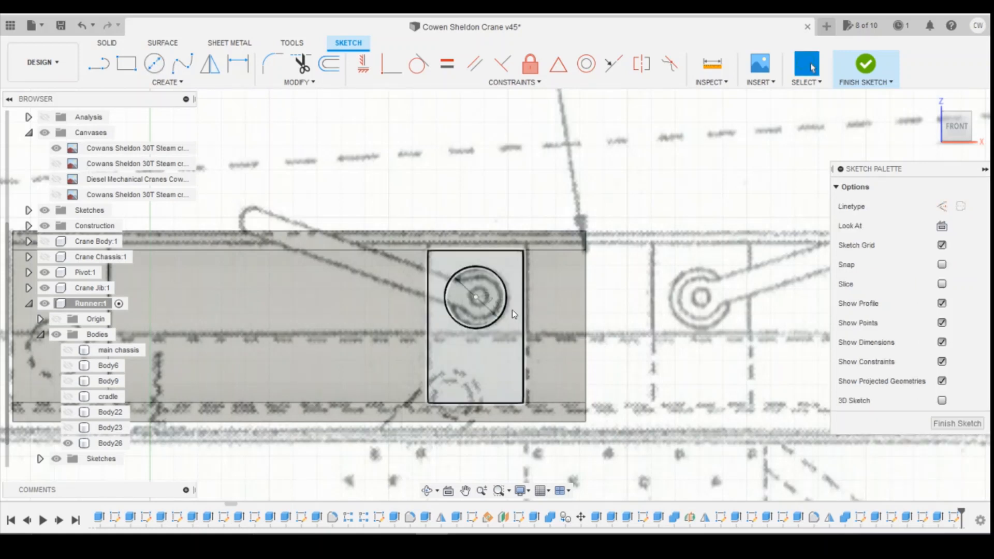
- Extrude the handle pivot circle 0.15 mm from the inner raised plate
right_click(499, 290)
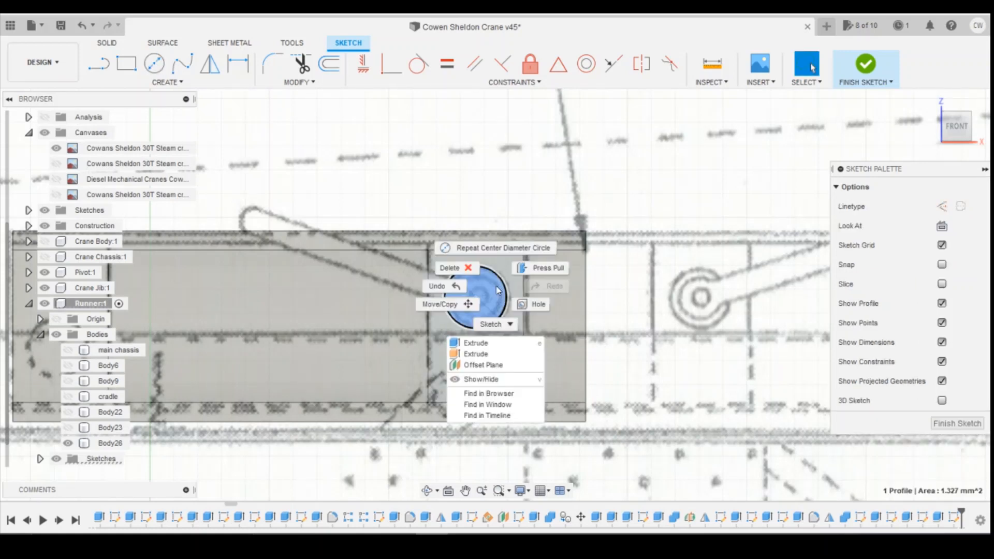
click(487, 343)
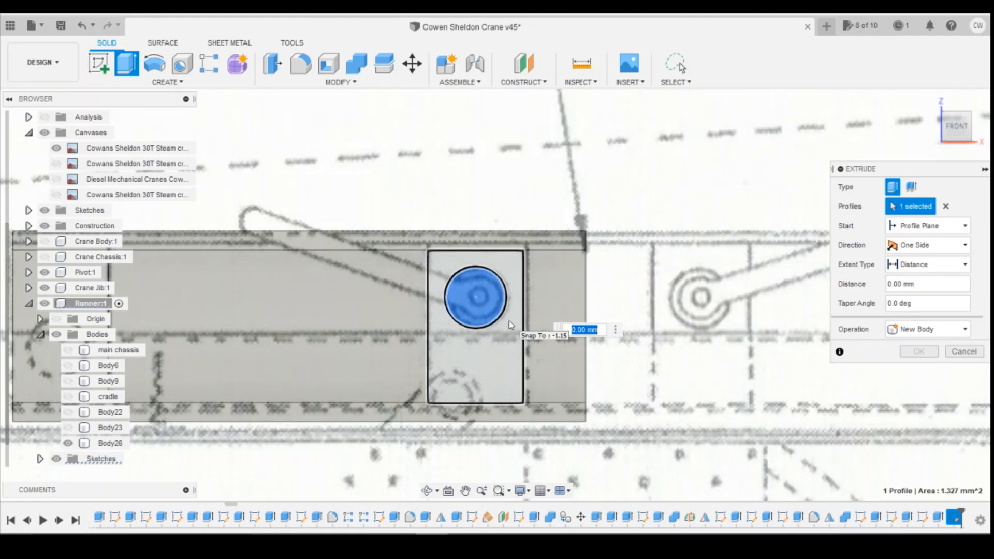
text(0.15)
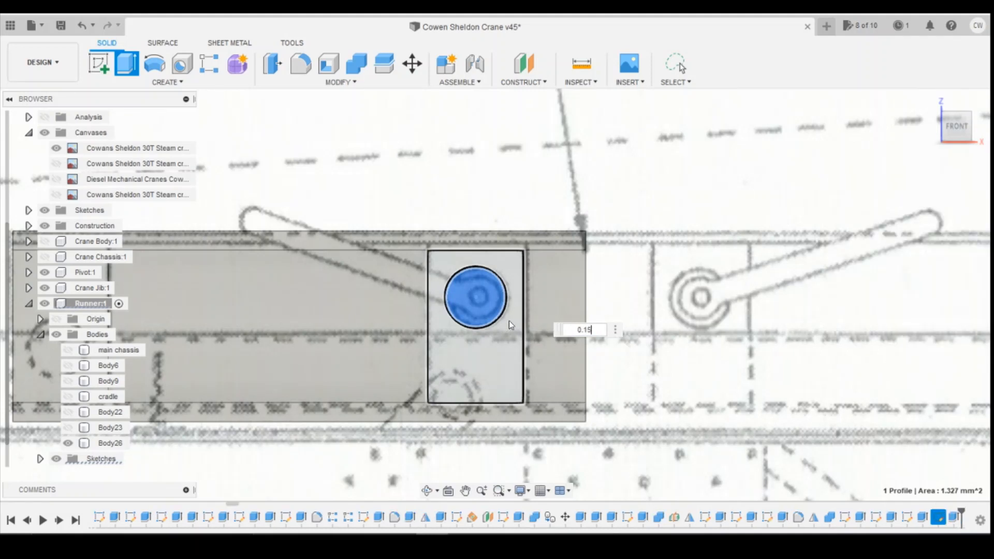
key(Return)
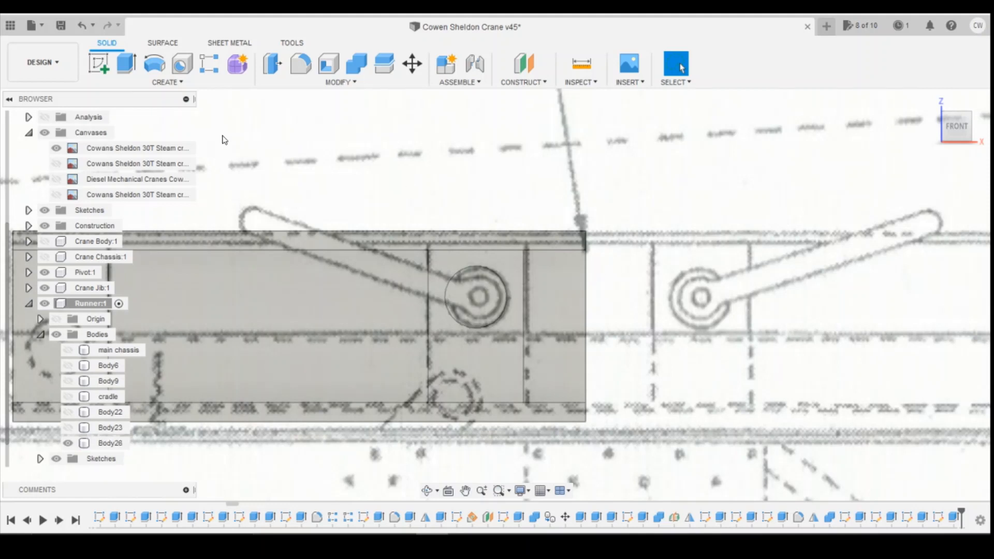
- Sketch a 1 mm diameter circle centred on the outer face of the raised handle pivot disc
click(107, 70)
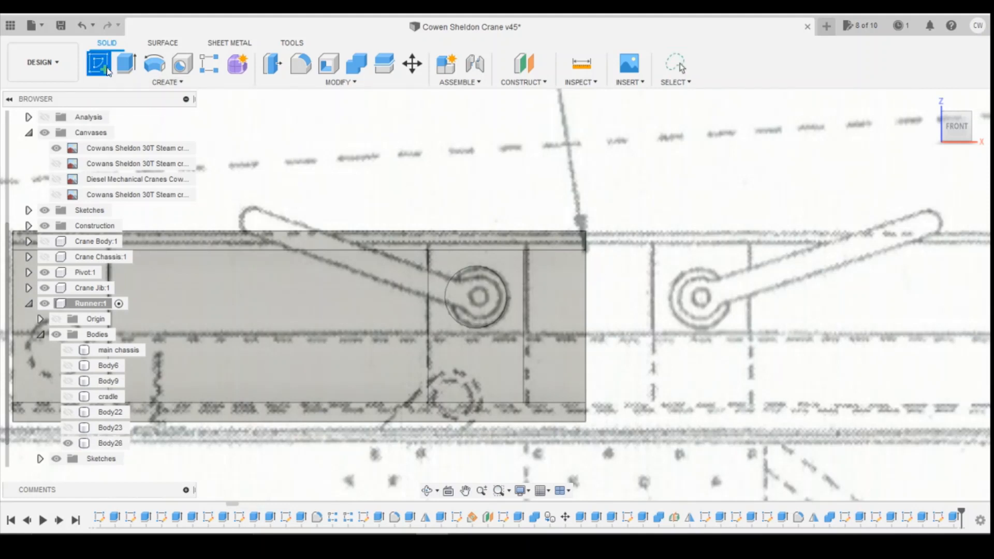
click(470, 301)
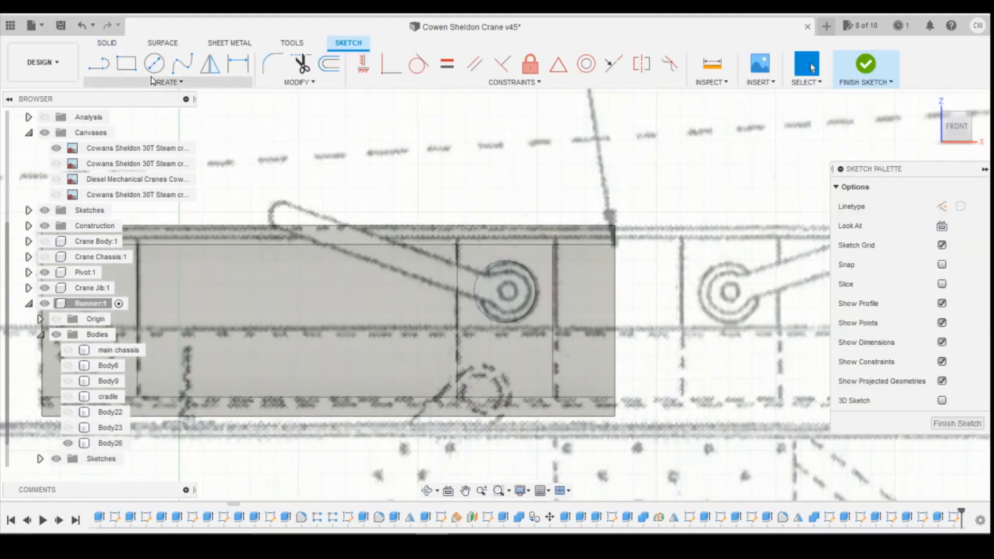
click(153, 76)
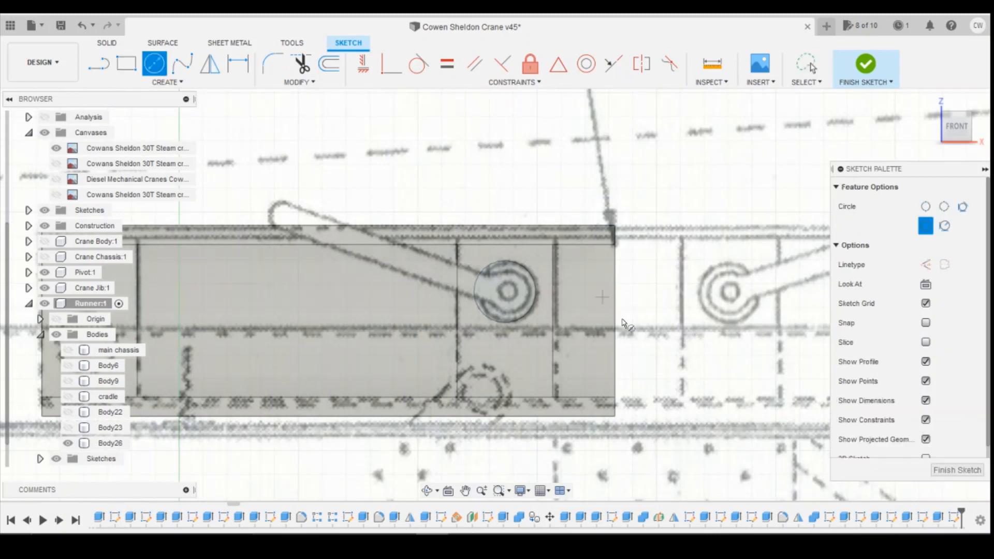
click(505, 292)
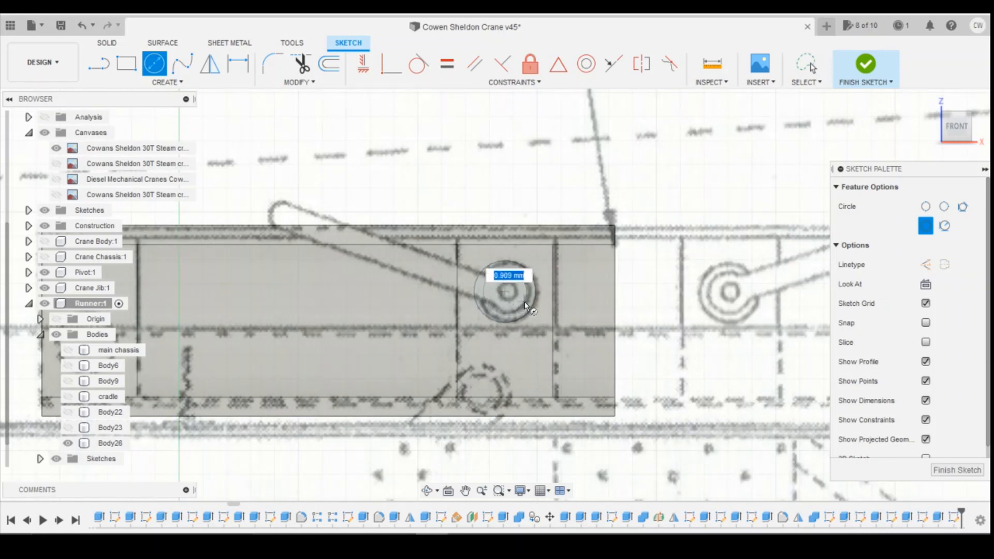
text(1)
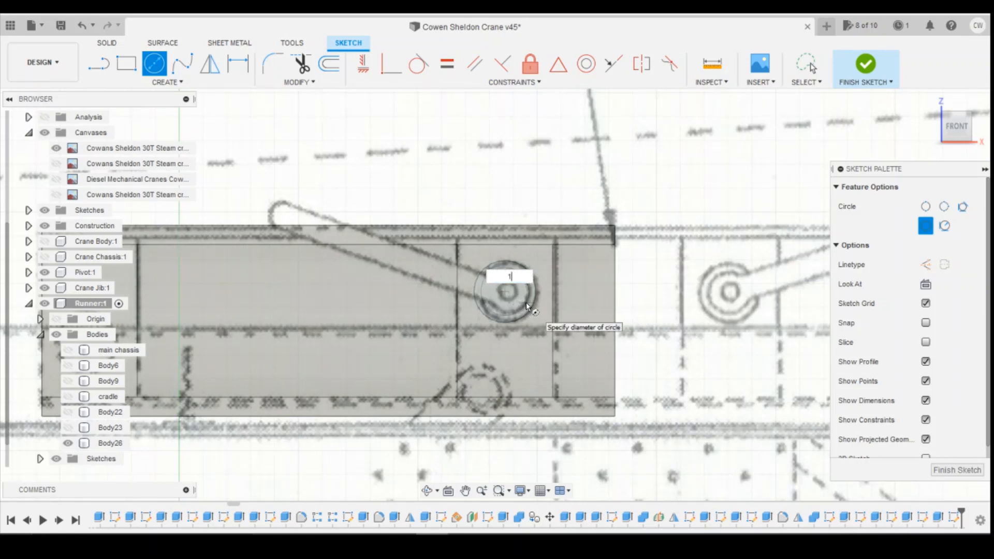
key(Tab)
key(Return)
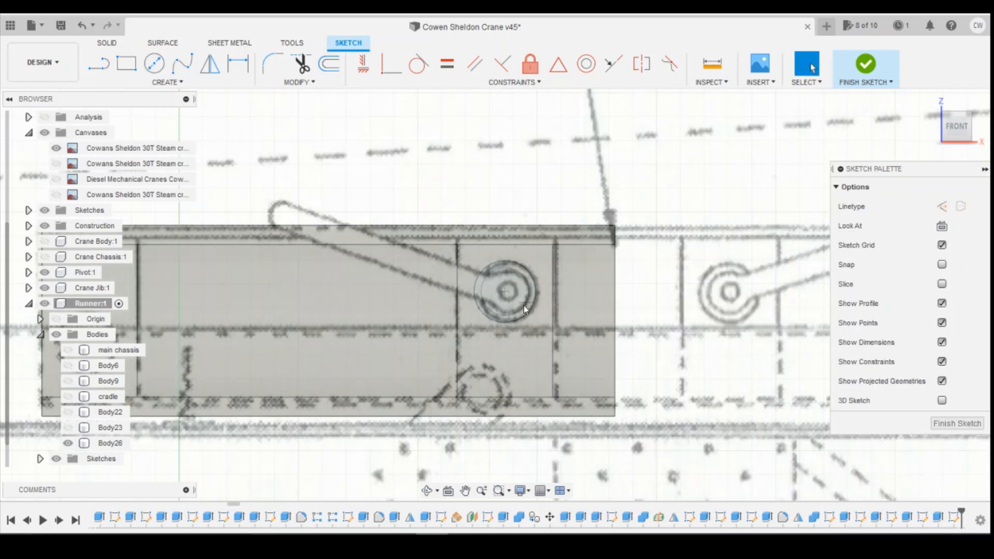
right_click(517, 287)
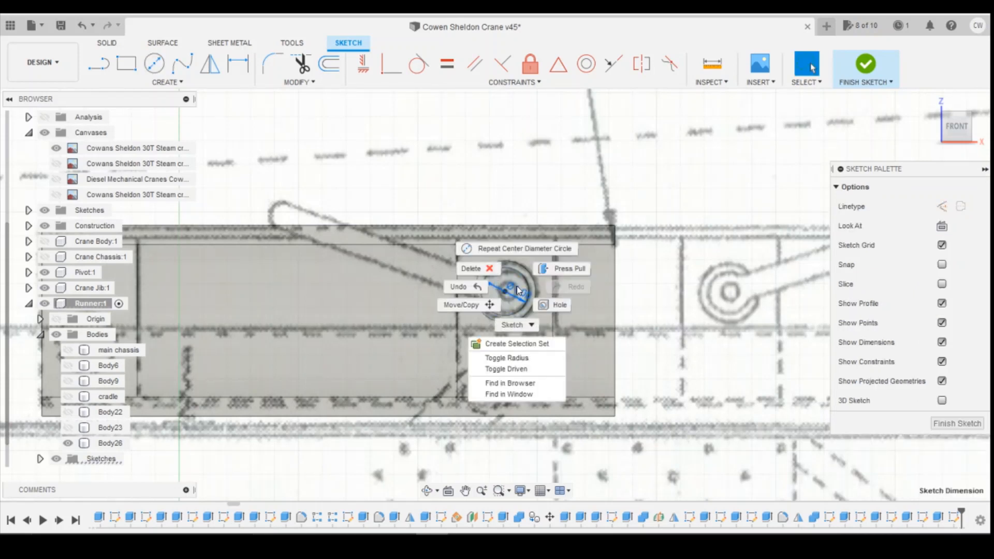
click(510, 305)
right_click(510, 306)
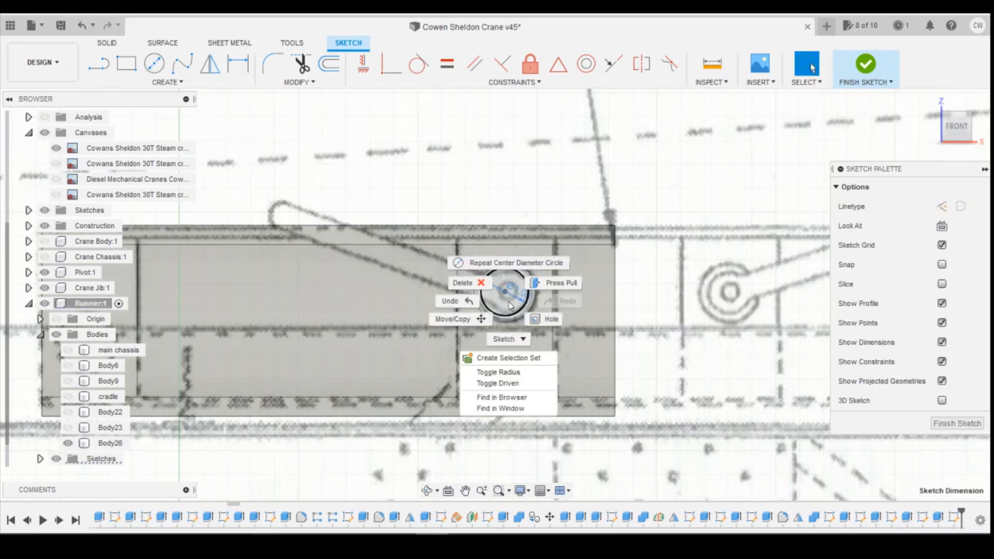
click(510, 305)
key(Escape)
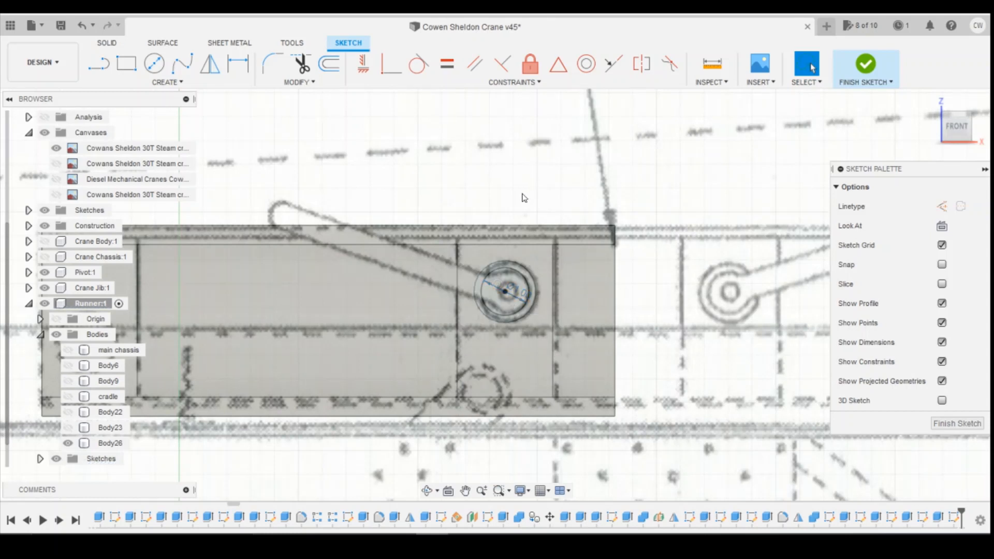
- Check the runner wagon photo and extrude the 1 mm circle 0.3 mm outward from the pivot disc
right_click(506, 307)
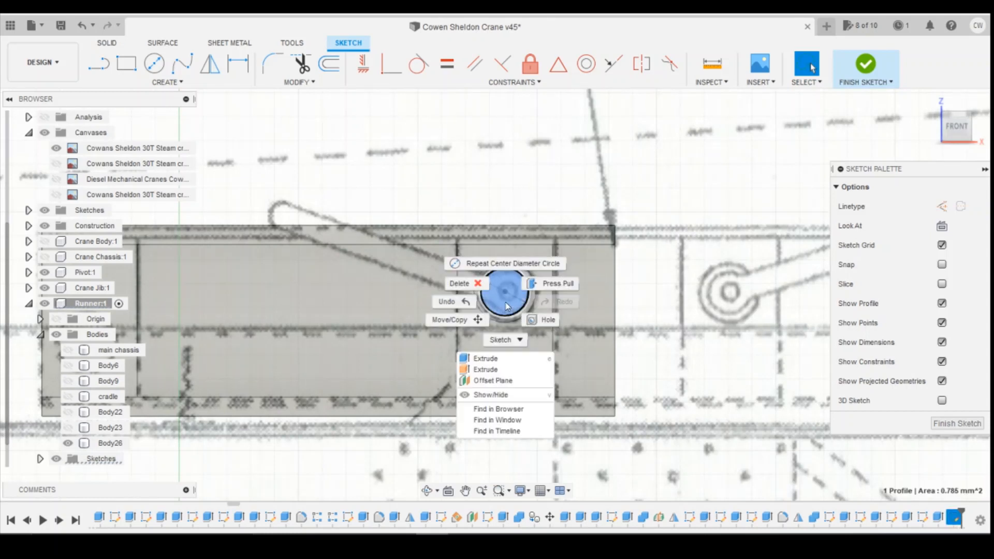
click(505, 359)
key(e)
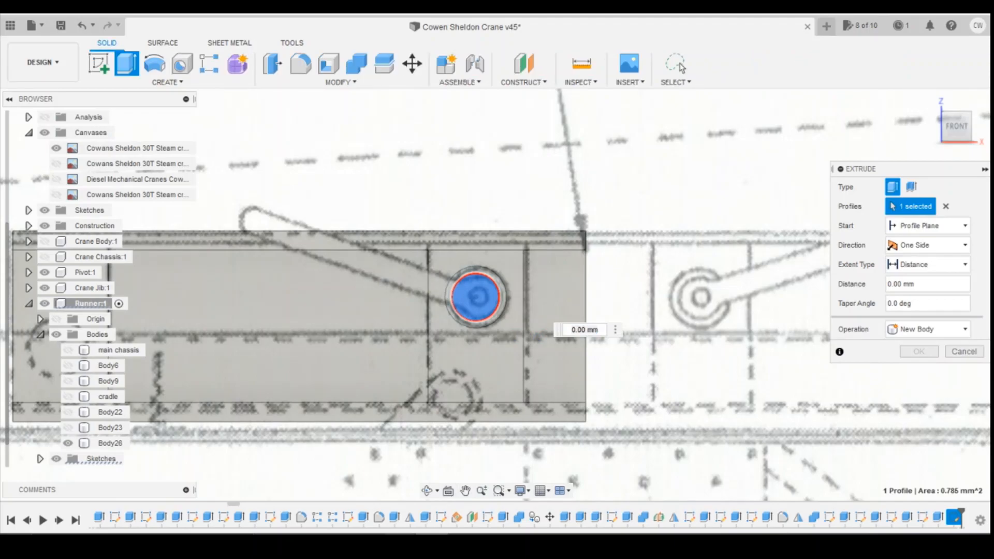
click(421, 505)
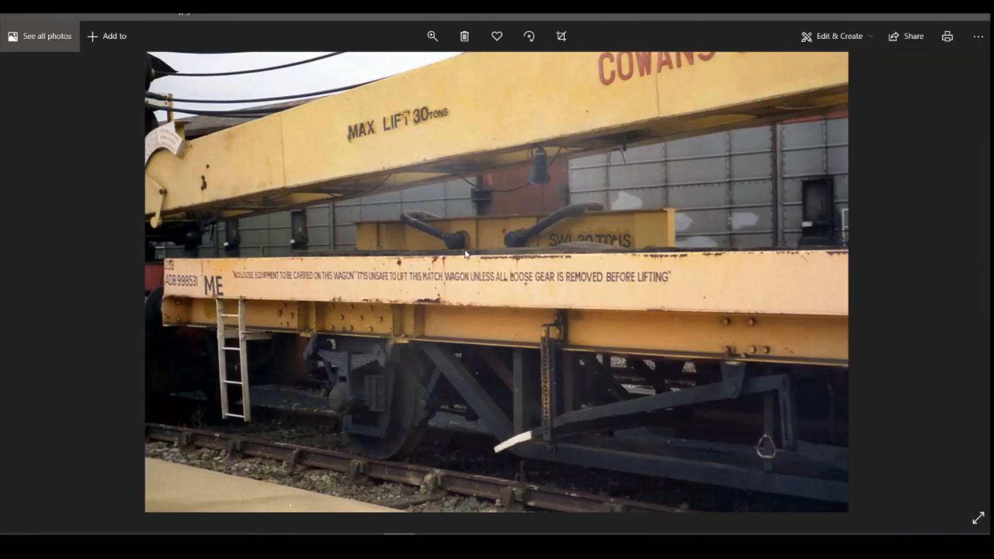
key(alt+Tab)
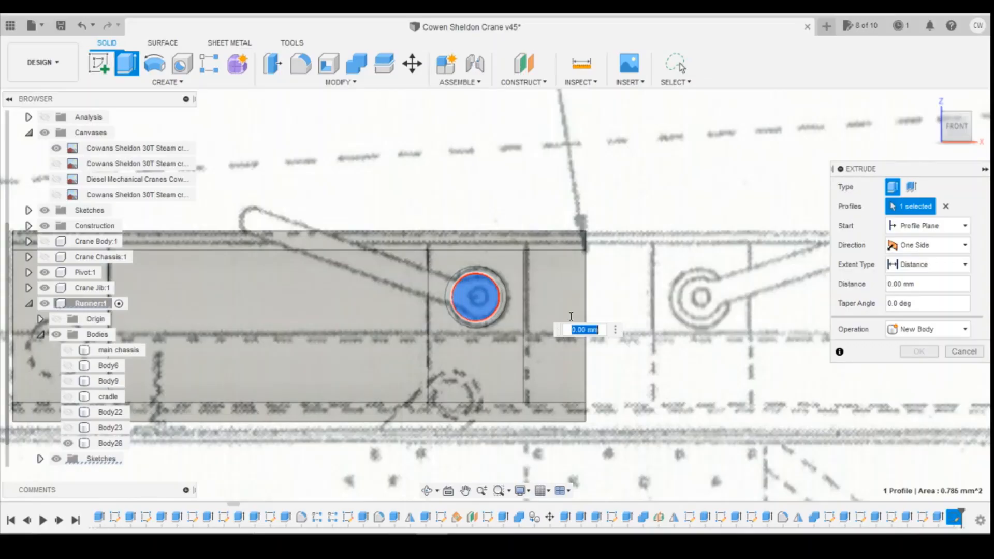
text(0.3)
key(Return)
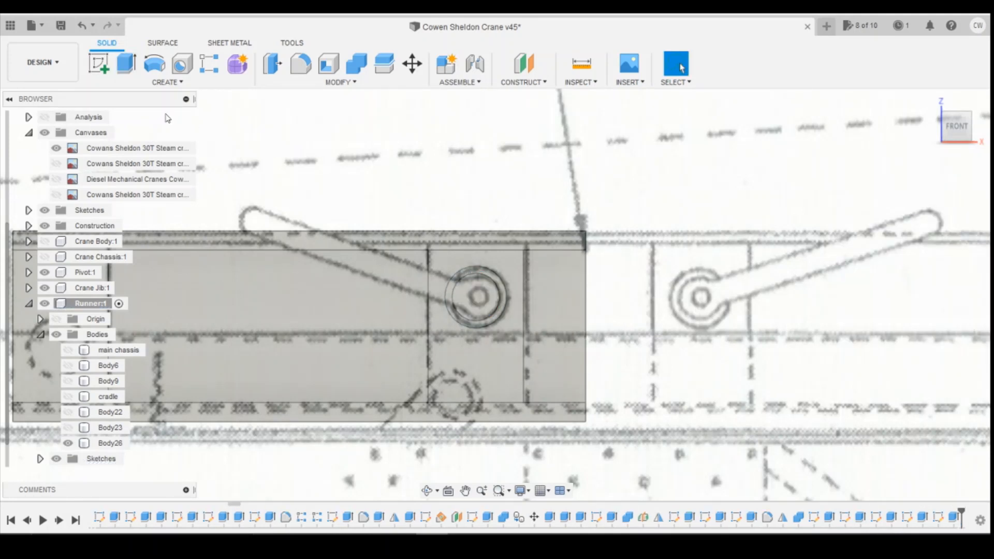
- Sketch a 0.8 mm diameter circle centred on the end face of the 1 mm pivot boss
click(98, 63)
click(475, 299)
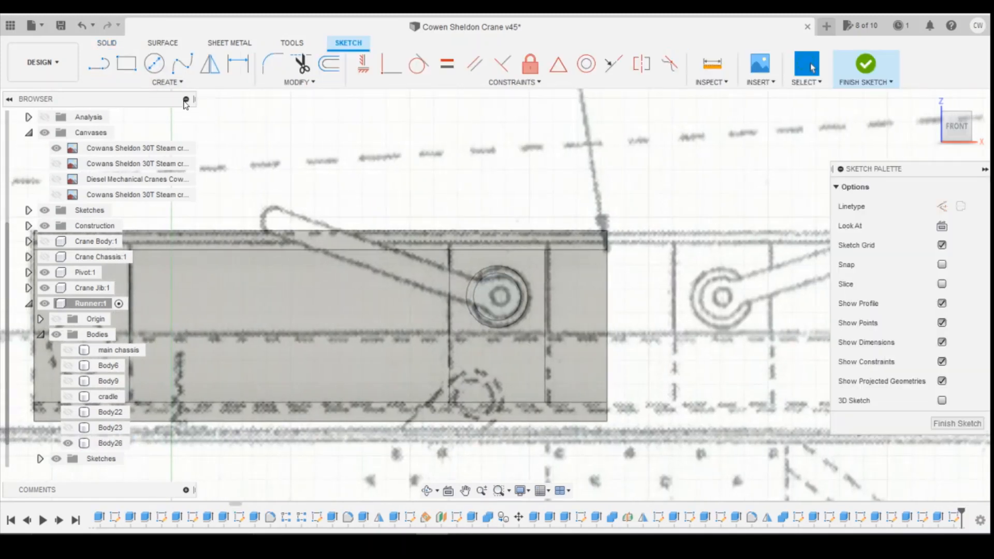
click(155, 64)
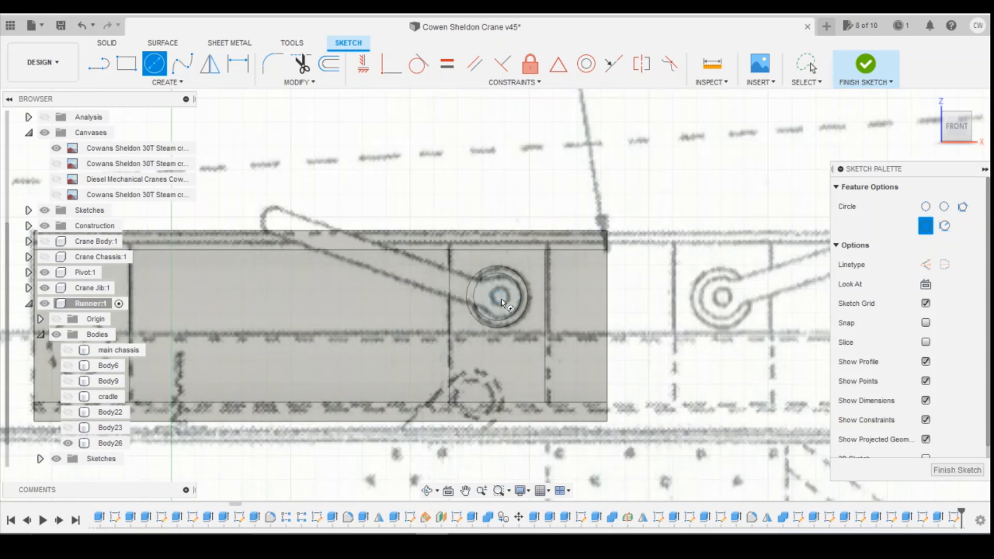
click(501, 299)
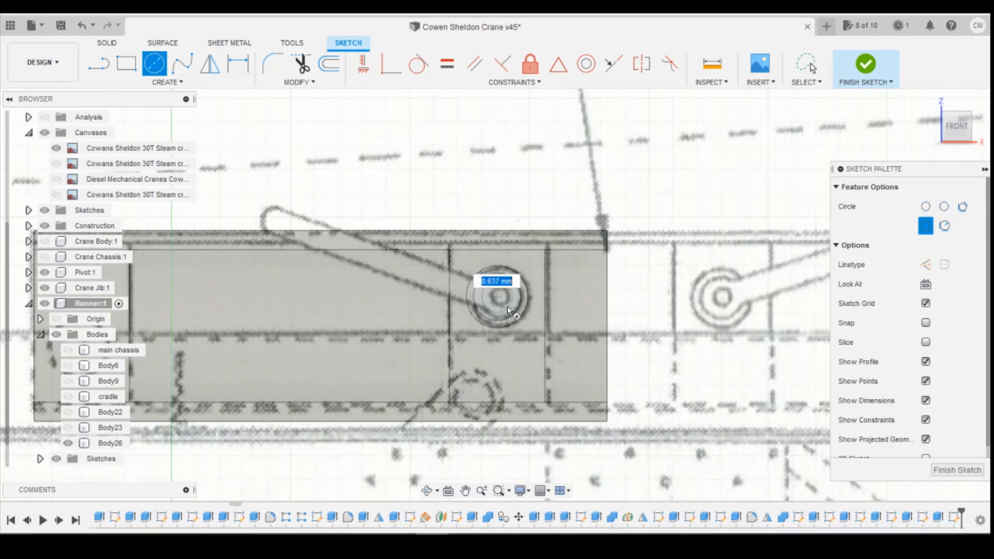
text(0.8)
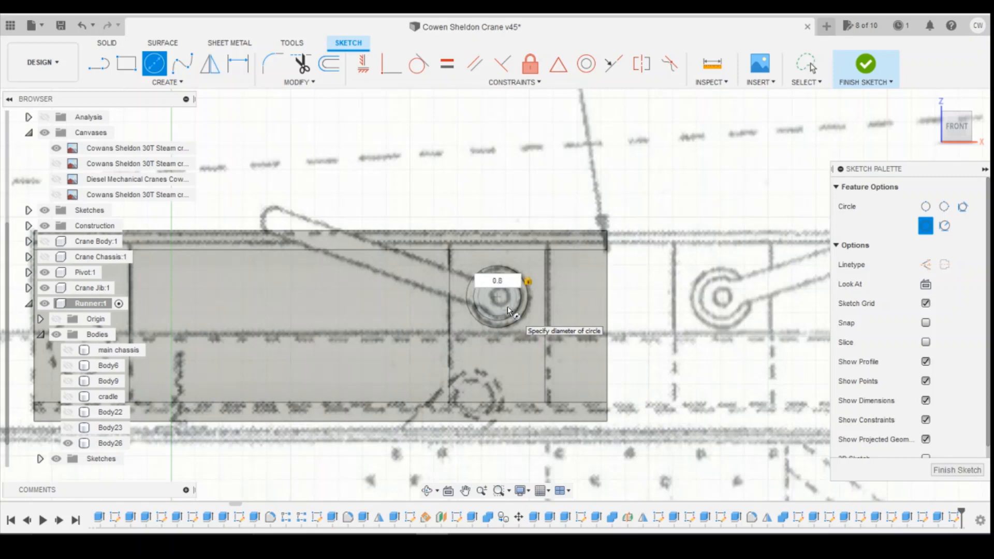
key(Return)
key(Escape)
- Check the runner wagon photo and extrude the 0.8 mm circle 0.3 mm outward from the pivot boss
mouse_move(400, 534)
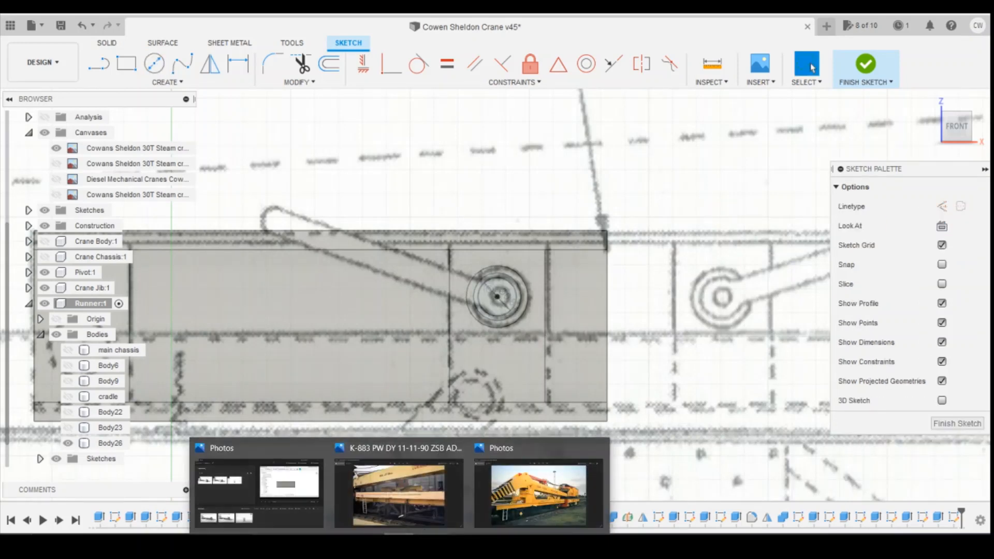
click(399, 491)
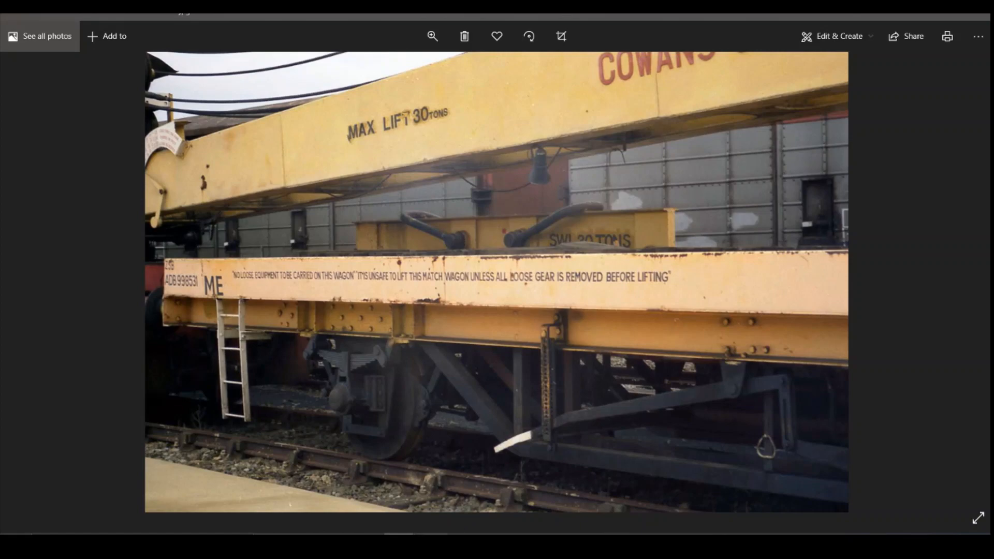
key(alt+Tab)
right_click(501, 292)
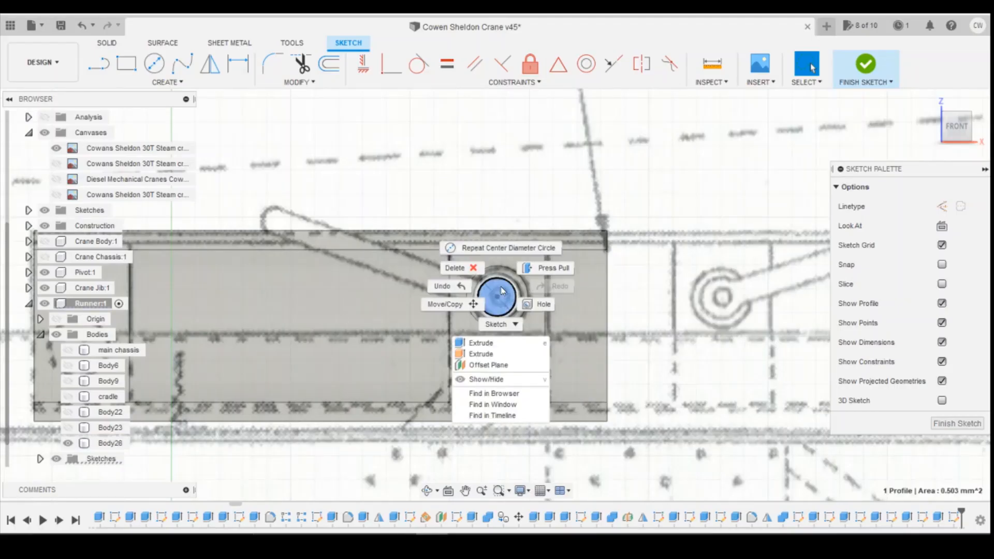
click(479, 339)
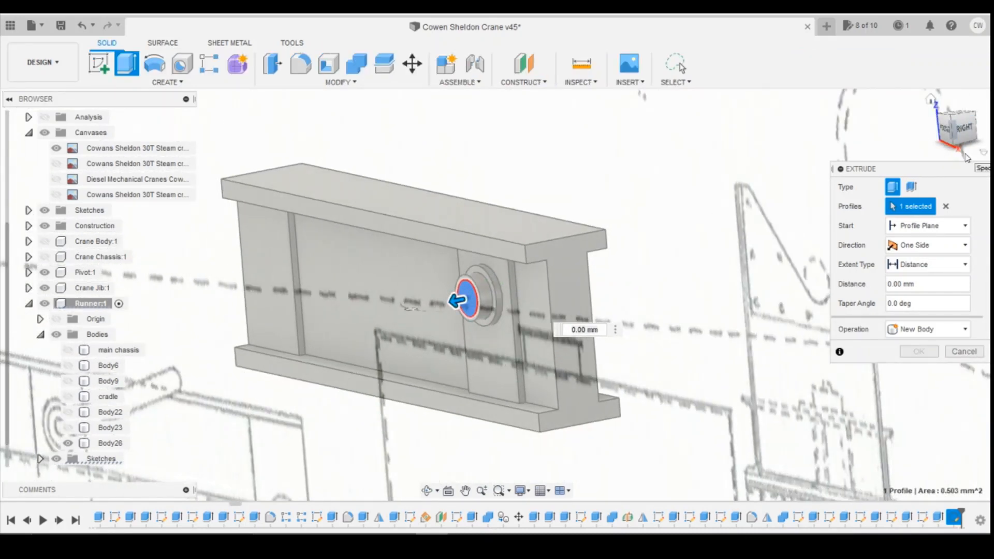
drag(570, 330, 640, 330)
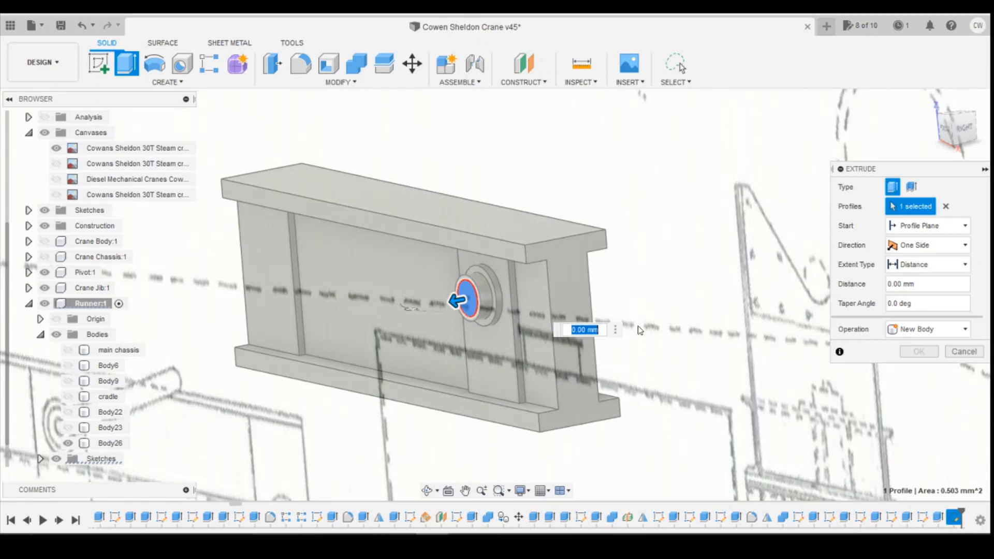
text(0.3)
key(Return)
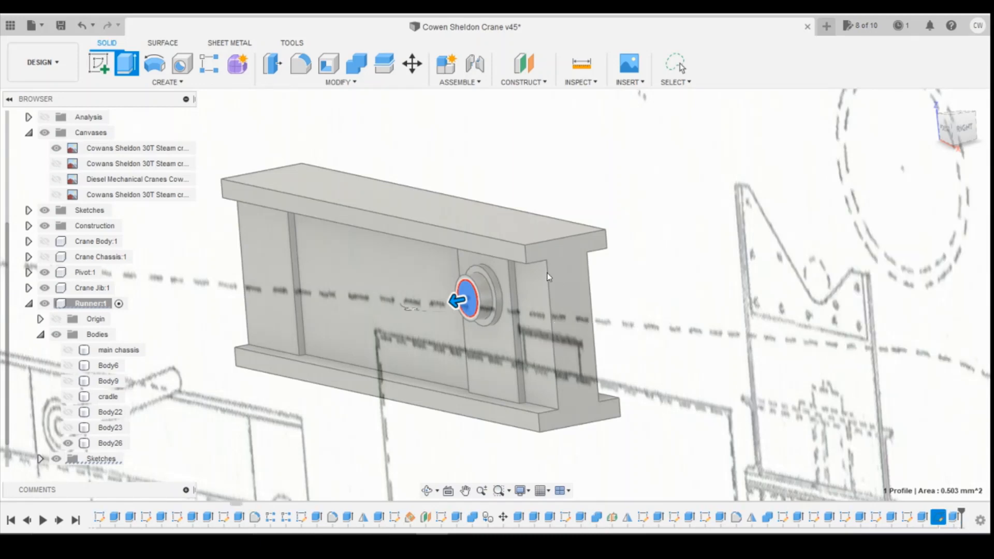
- Compare the pivot's side profile with the wagon photo and set the largest disc's extrusion distance to 0.35 mm
click(966, 133)
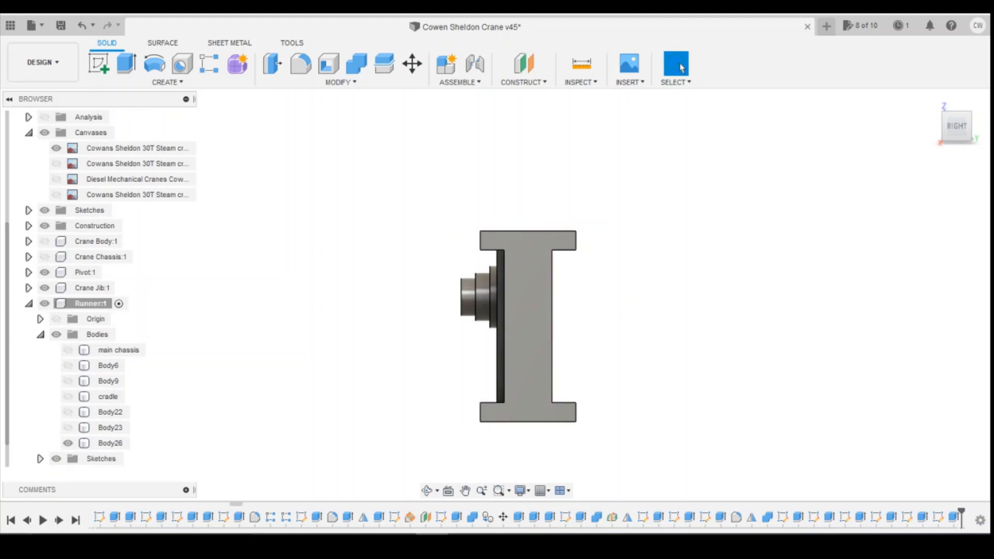
click(401, 510)
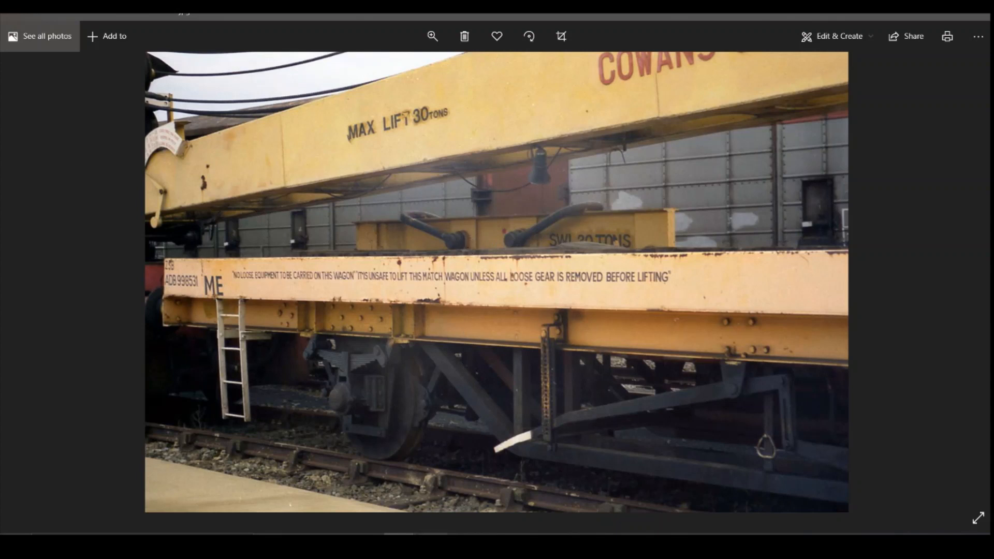
mouse_move(431, 529)
click(431, 498)
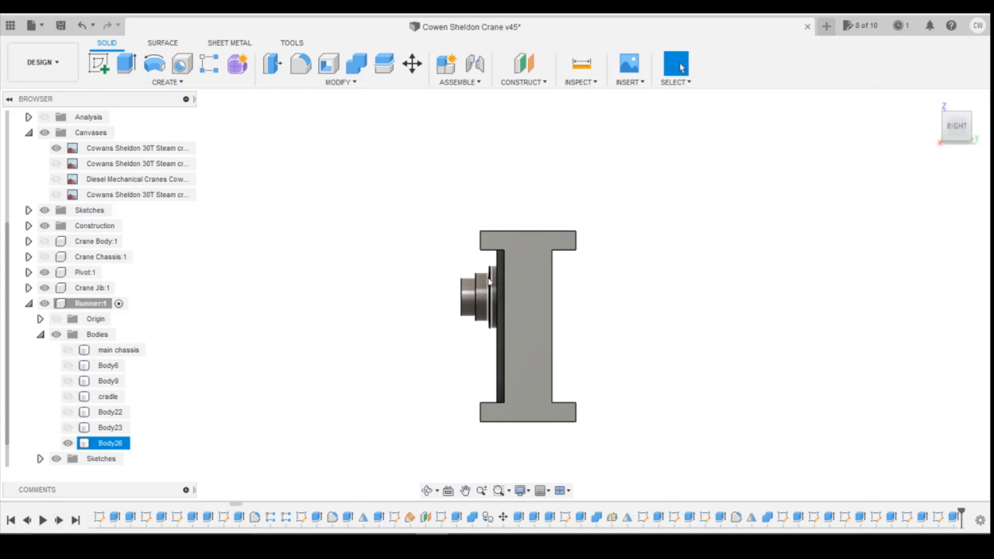
right_click(898, 524)
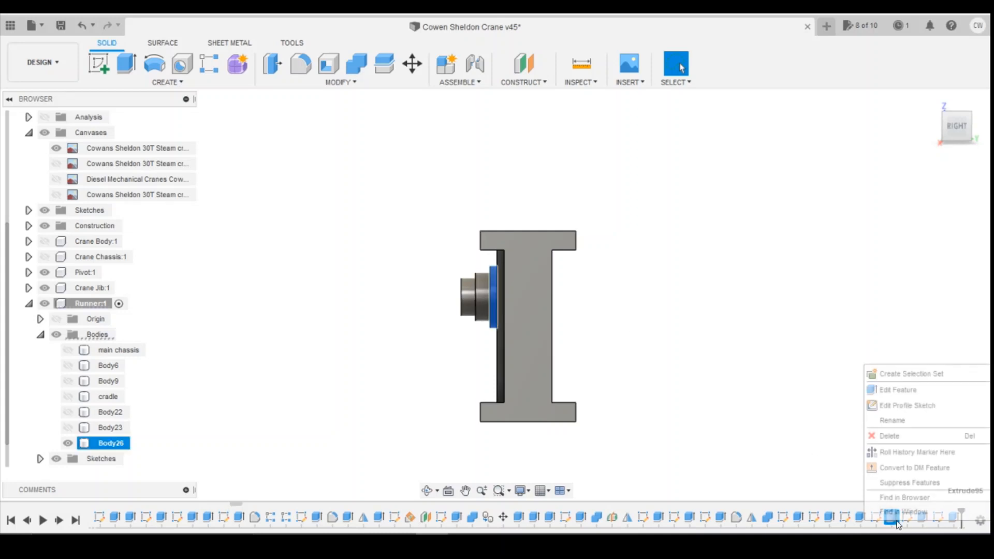
click(921, 391)
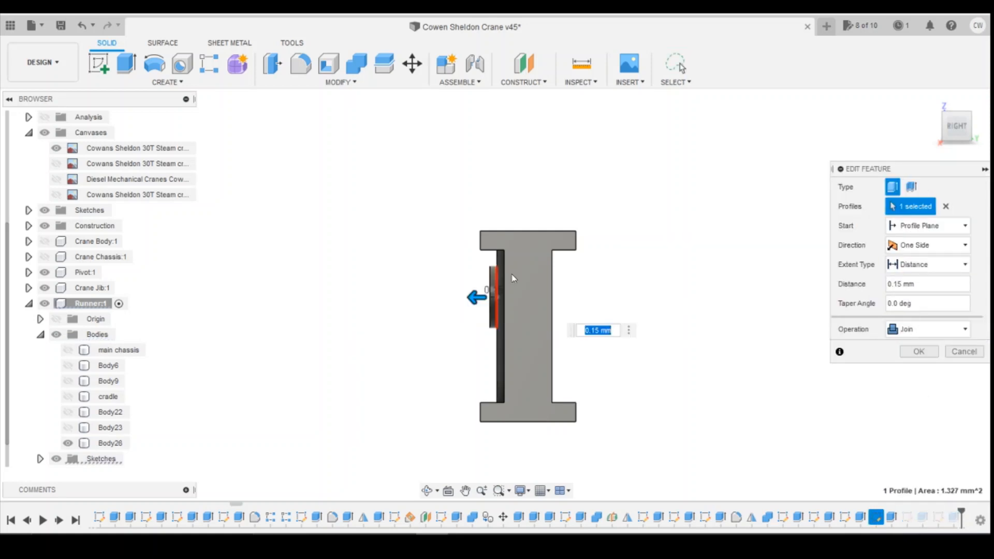
drag(958, 130, 983, 130)
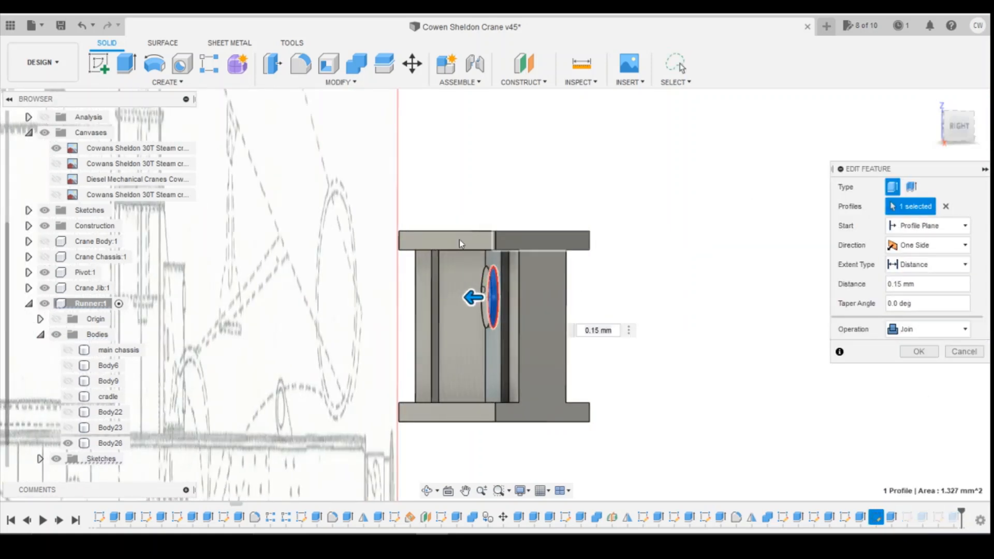
text(0.35)
click(919, 351)
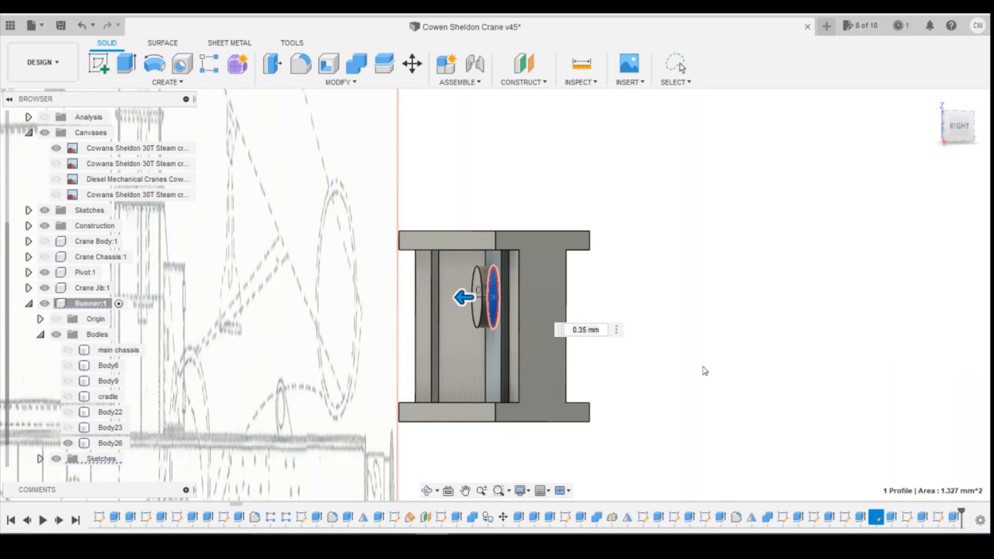
- Set the extrusion distance of the pivot's 1 mm diameter boss to 0.5 mm
click(959, 128)
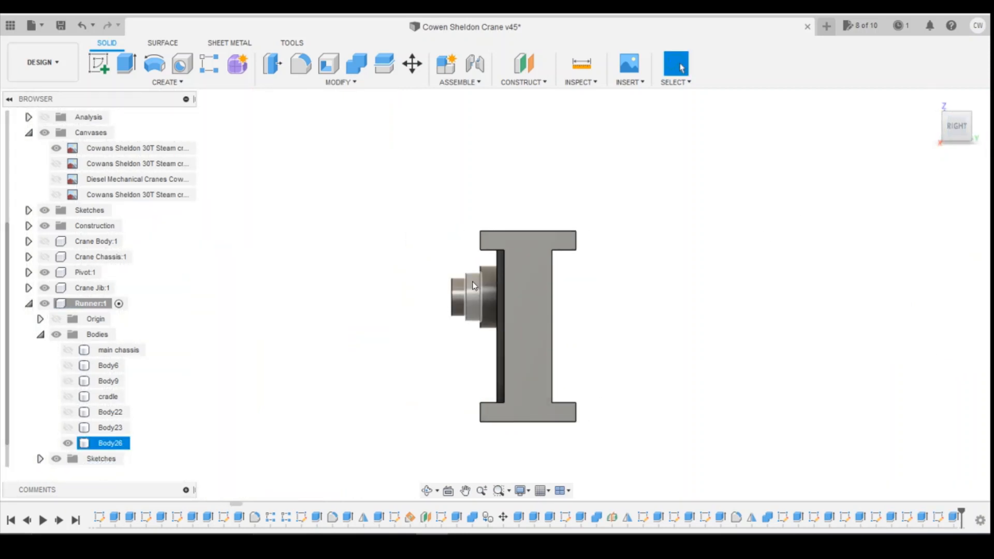
right_click(922, 518)
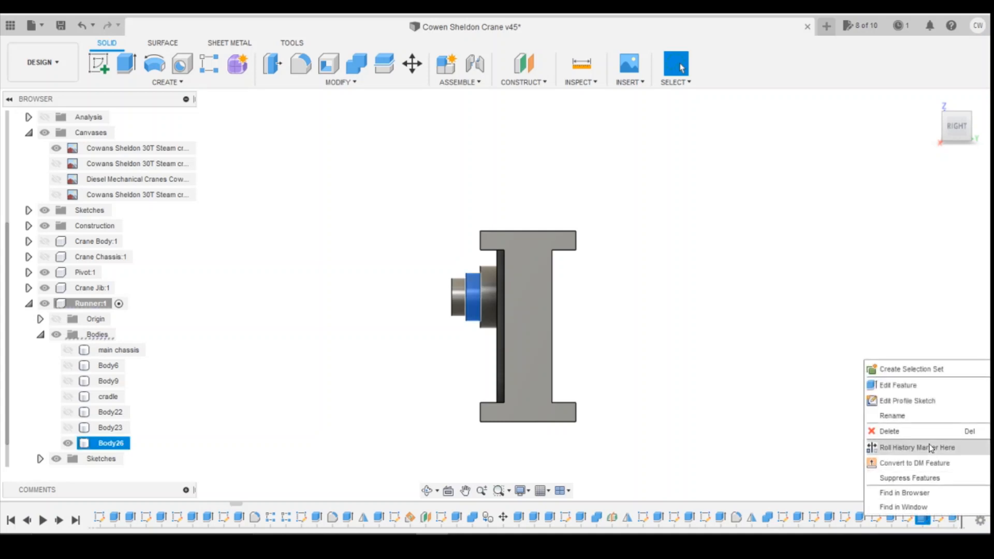
click(920, 386)
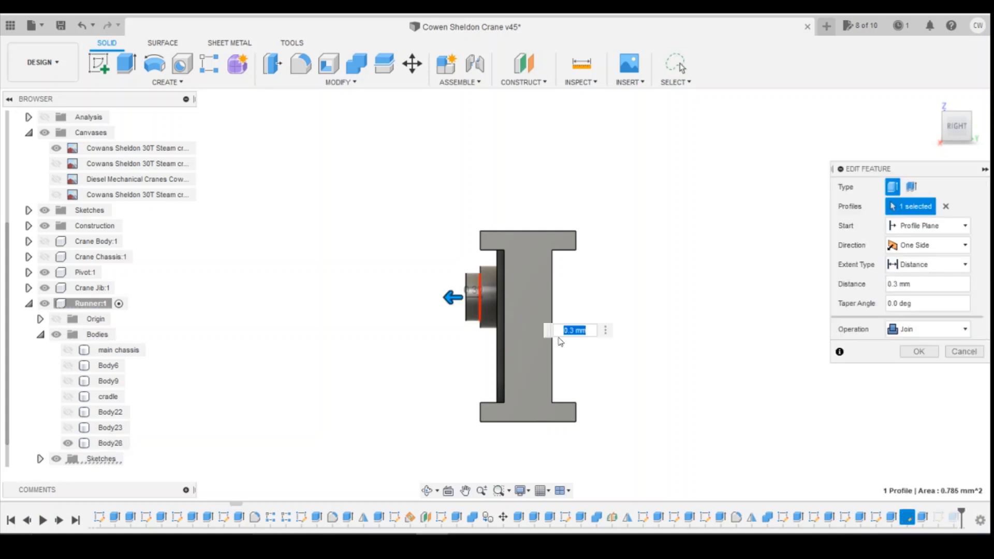
text(0.5)
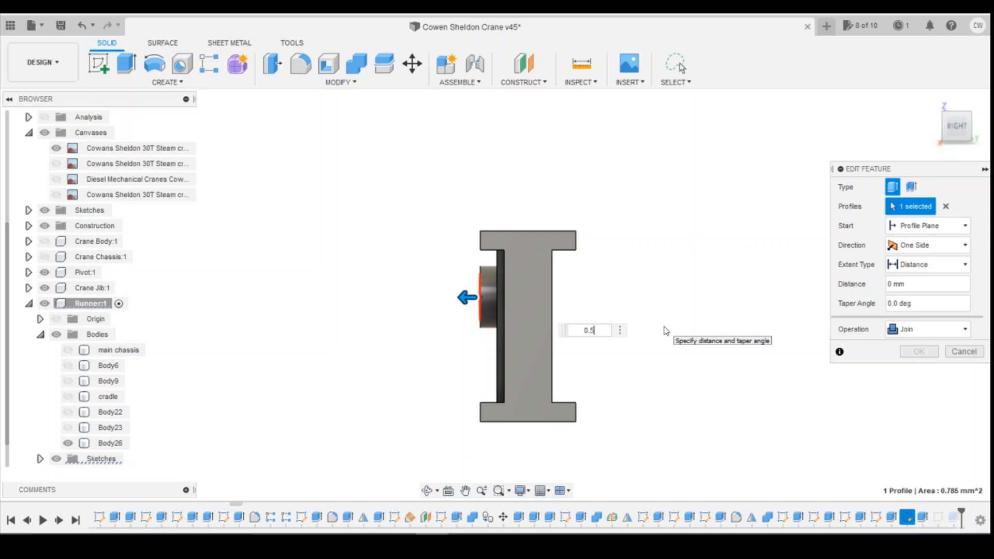
key(Return)
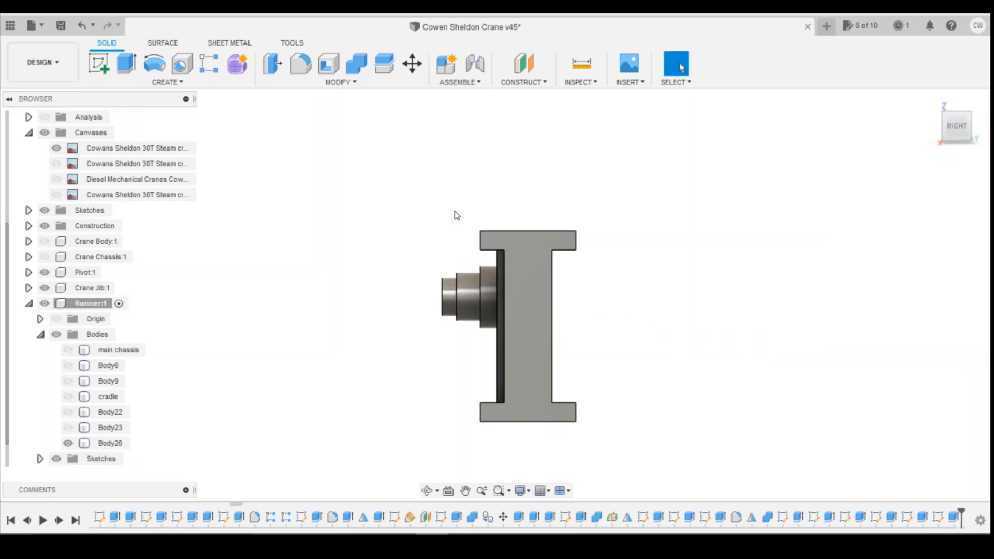
click(473, 306)
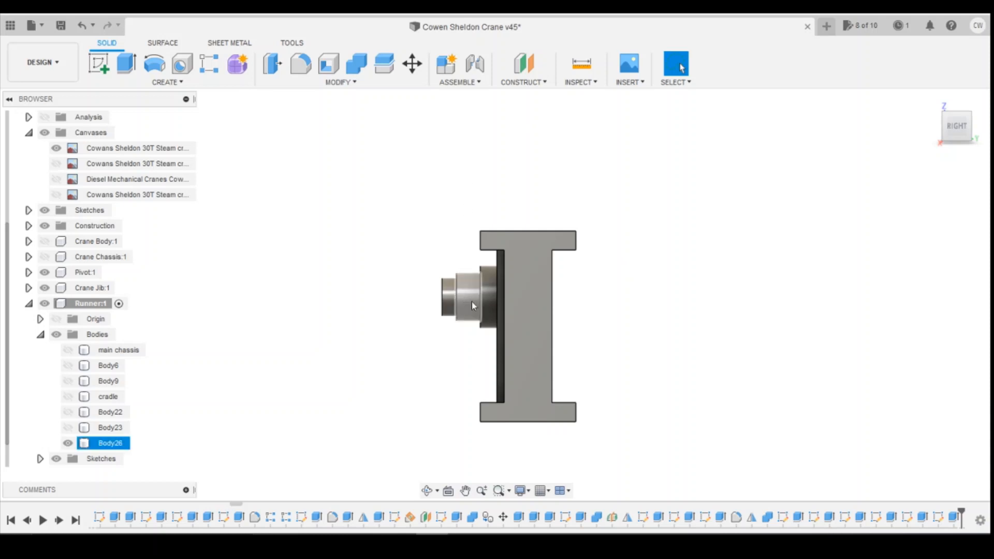
click(456, 388)
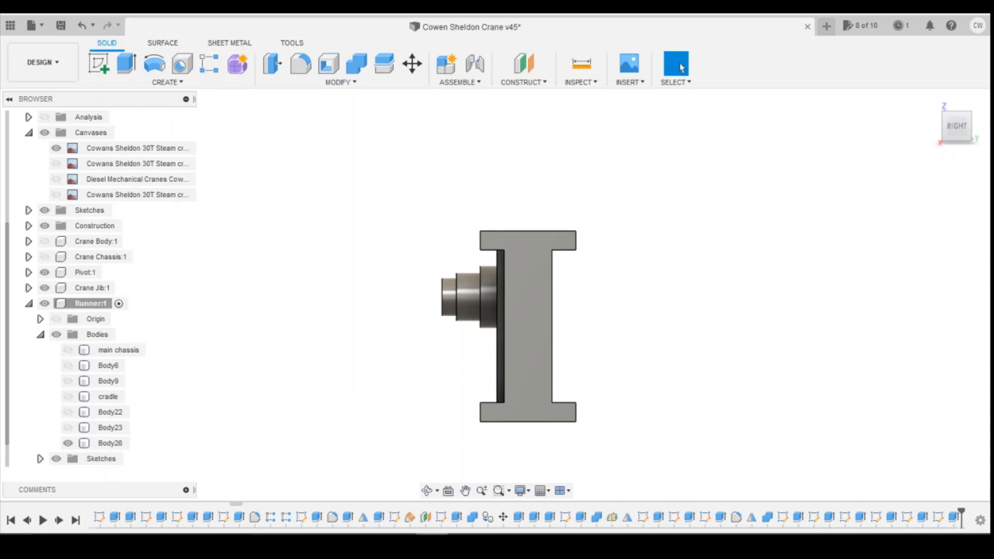
- Check the runner wagon photo and increase the extrusion distance of the pivot's 1 mm diameter boss to lengthen it further
click(432, 541)
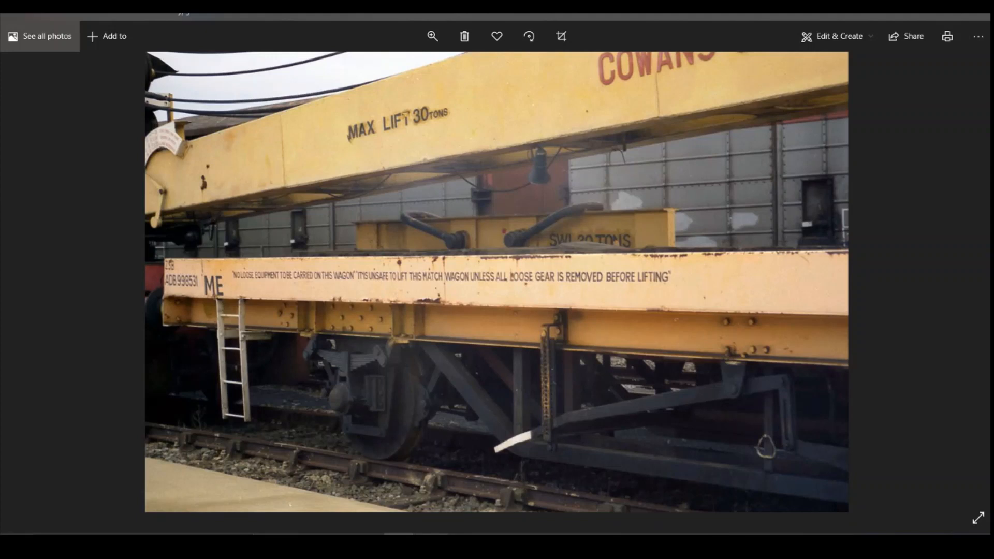
key(alt+Tab)
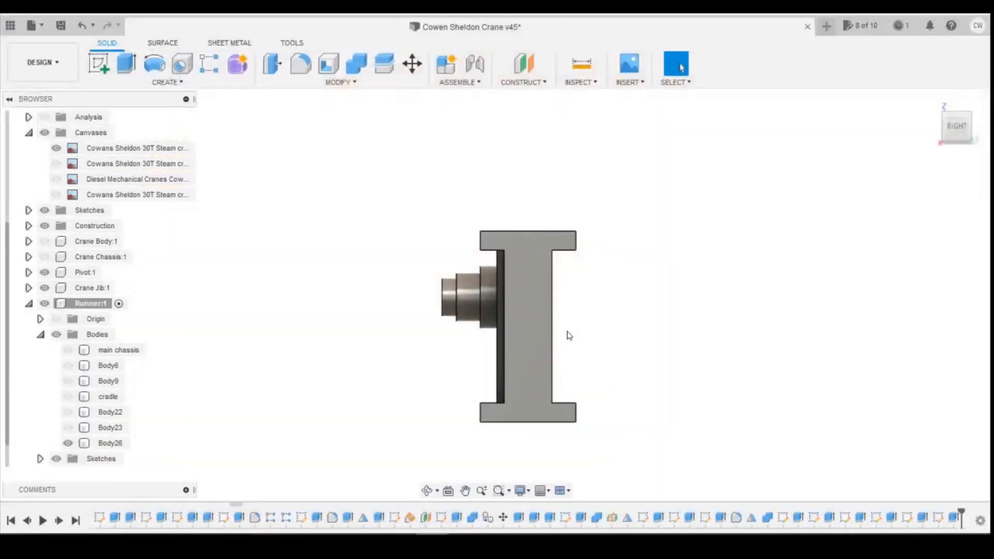
right_click(930, 519)
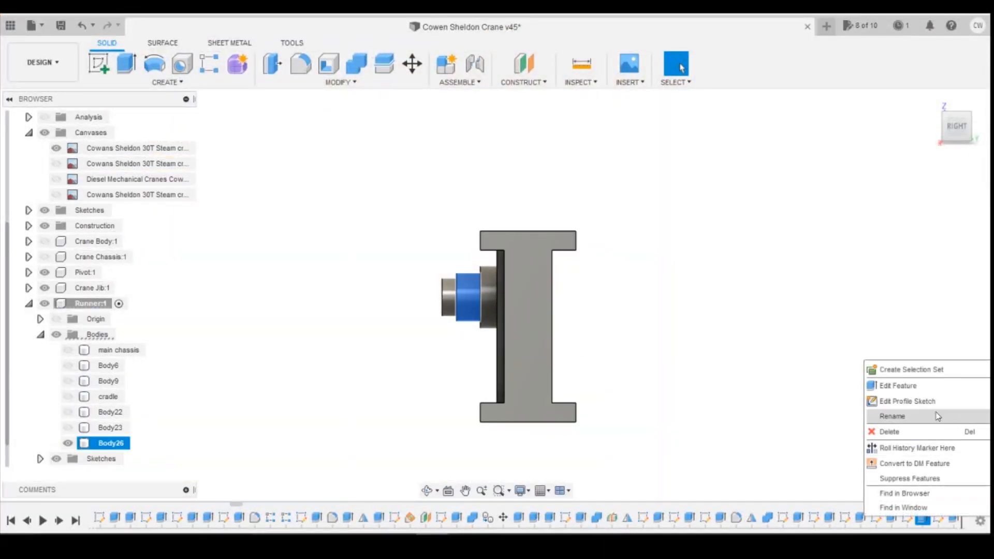
click(904, 388)
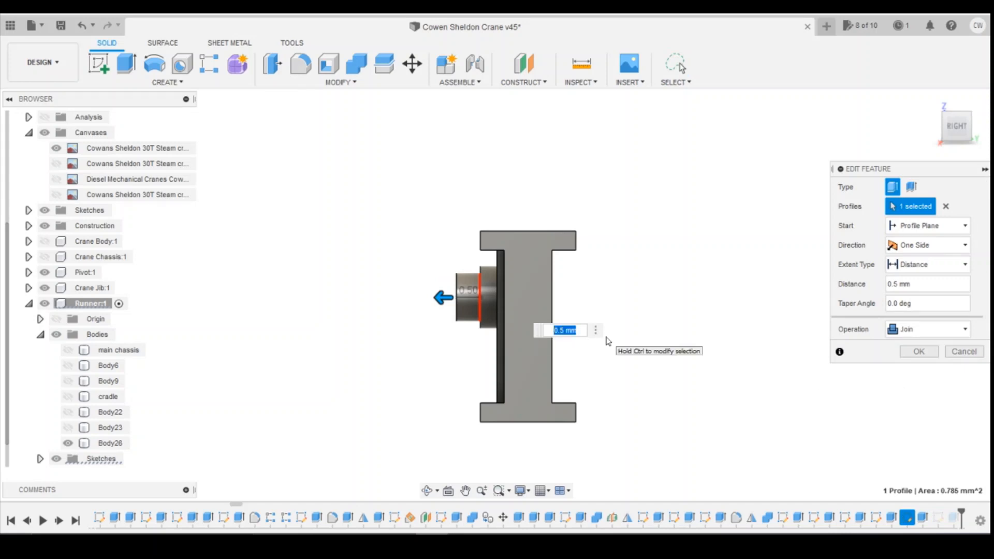
text(0.0)
key(Return)
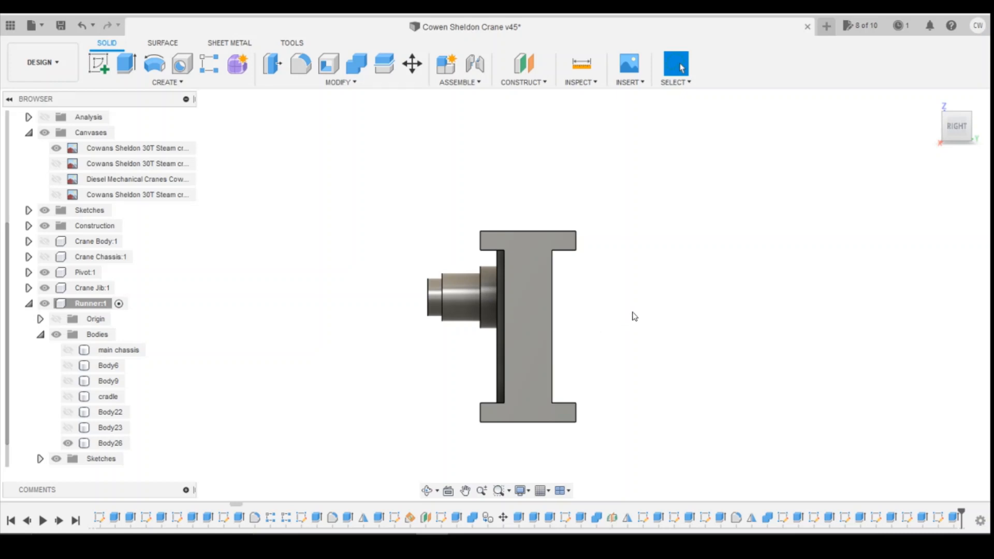
click(478, 289)
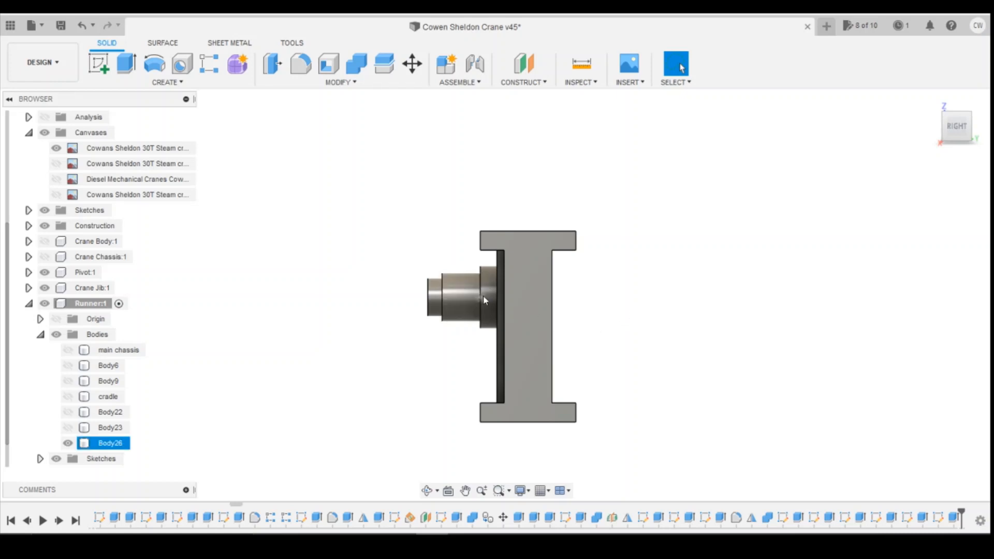
drag(961, 134, 943, 158)
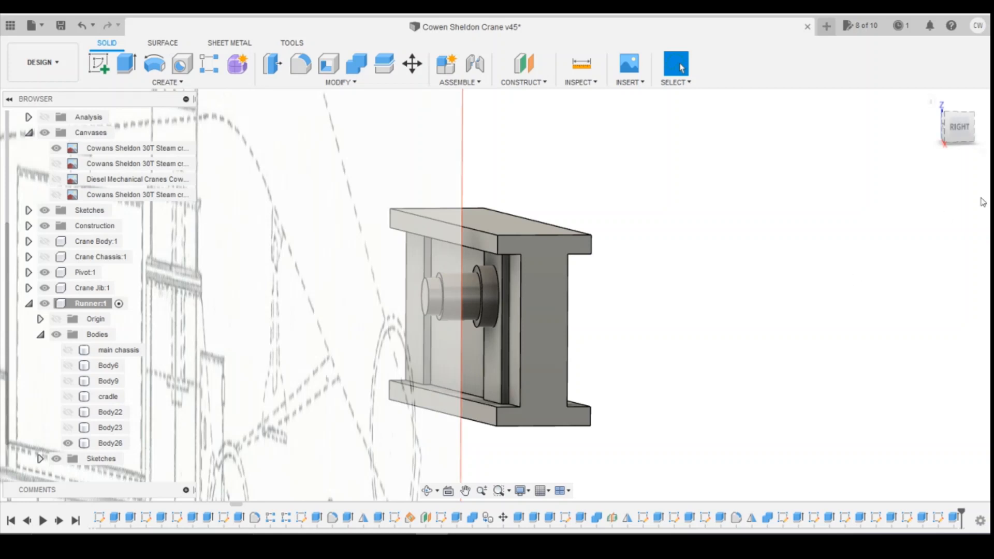
click(960, 129)
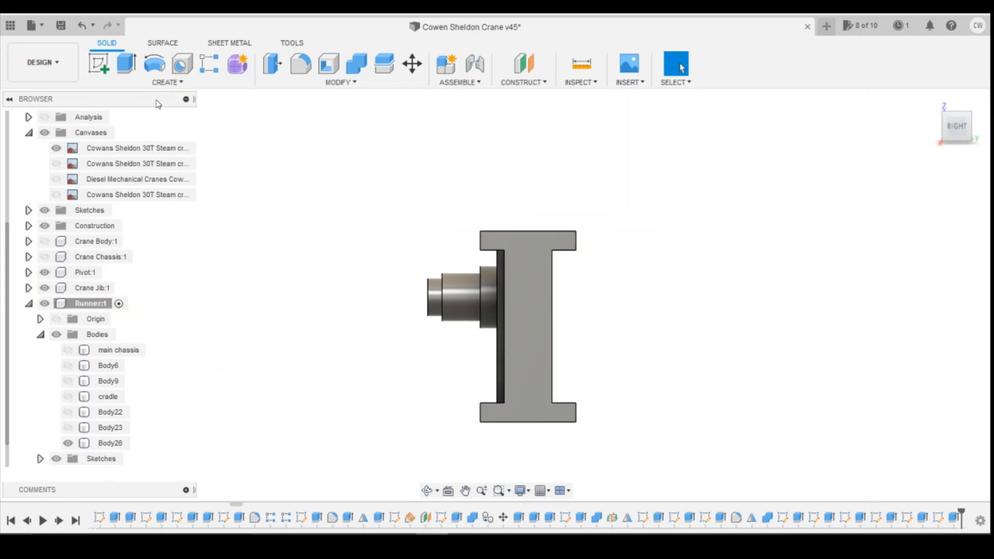
click(98, 63)
click(562, 261)
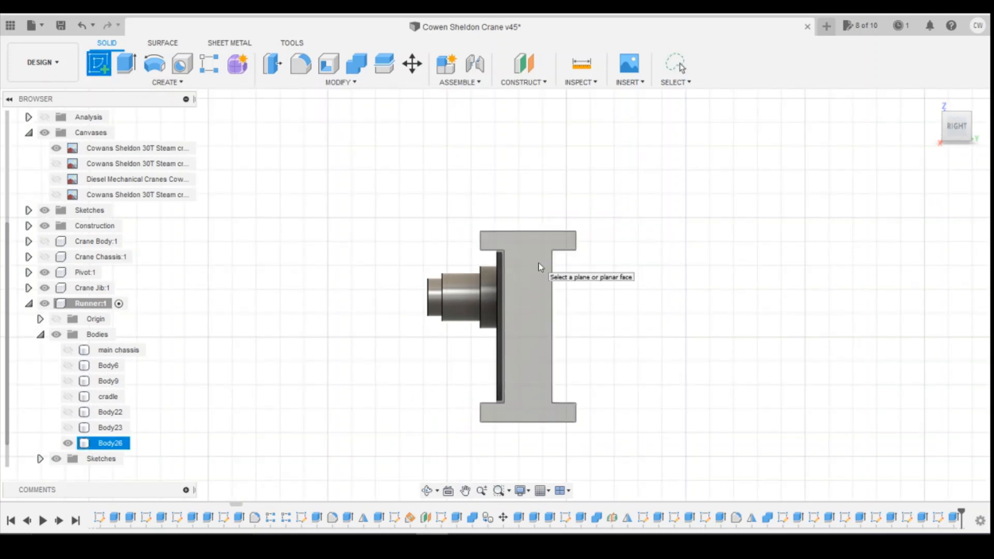
key(Escape)
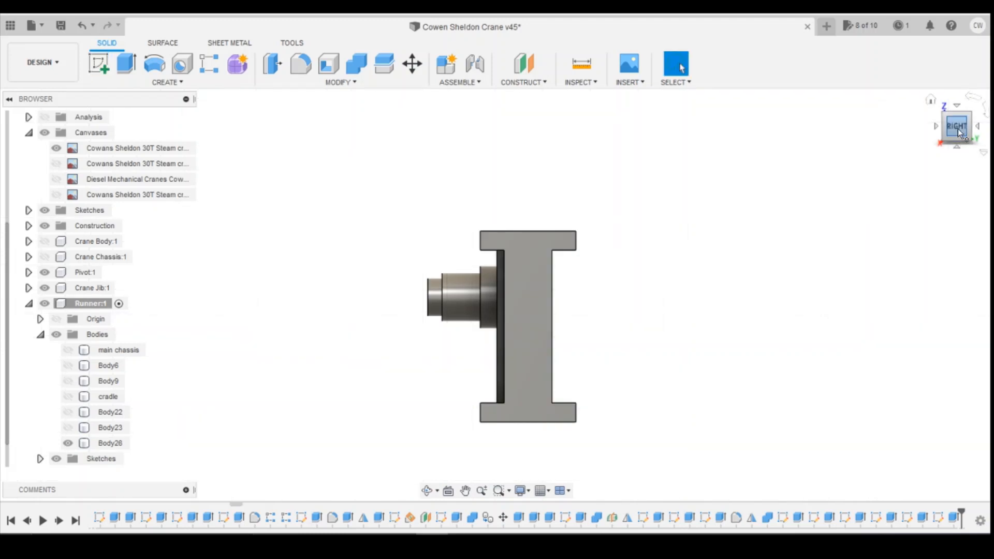
- Construct a midplane between the two opposite long edge faces of the lifting beam's top flange
click(523, 82)
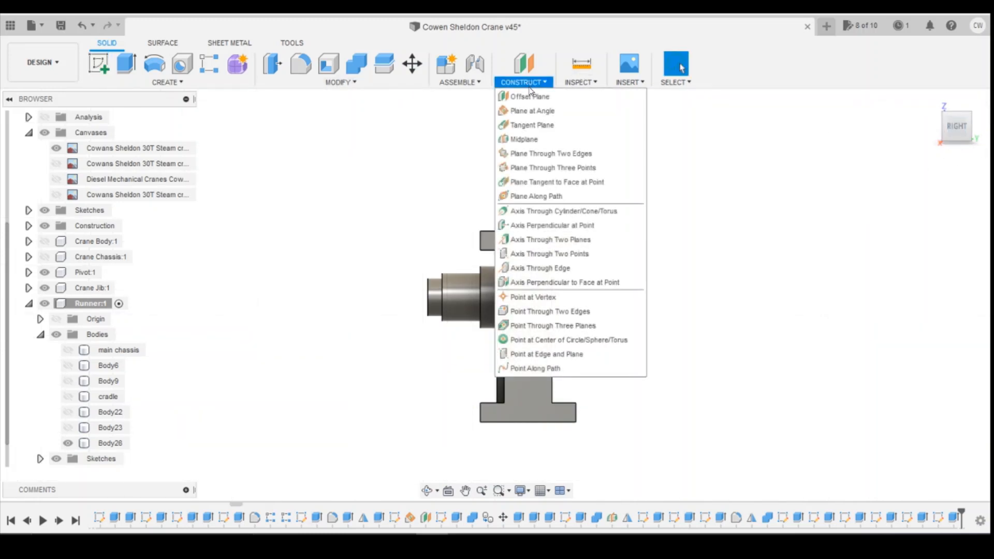
click(524, 140)
click(944, 112)
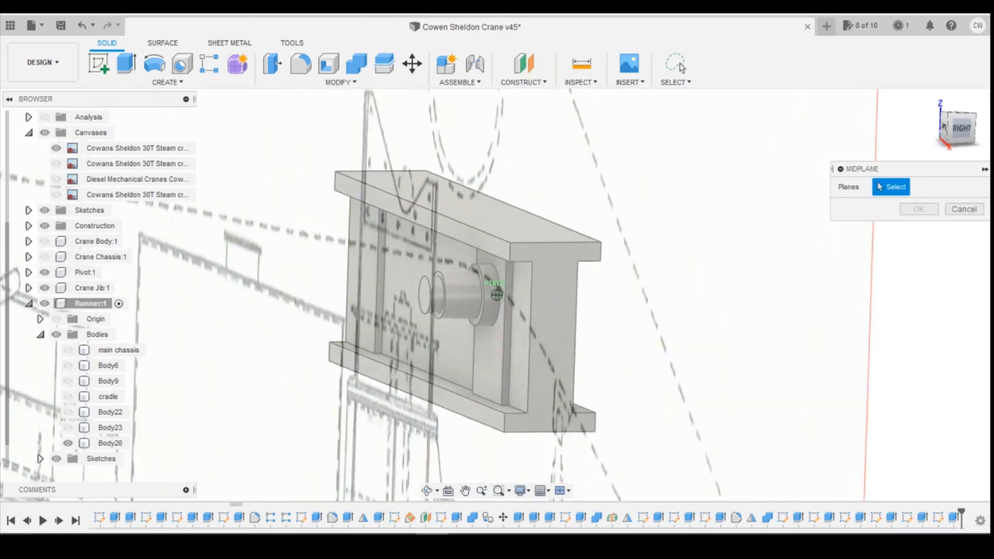
click(484, 251)
click(958, 134)
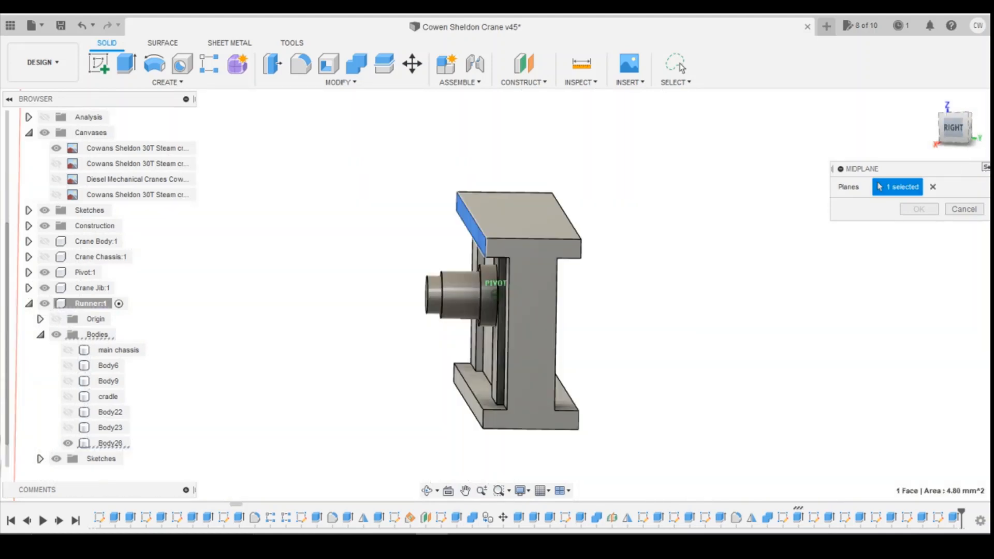
click(599, 241)
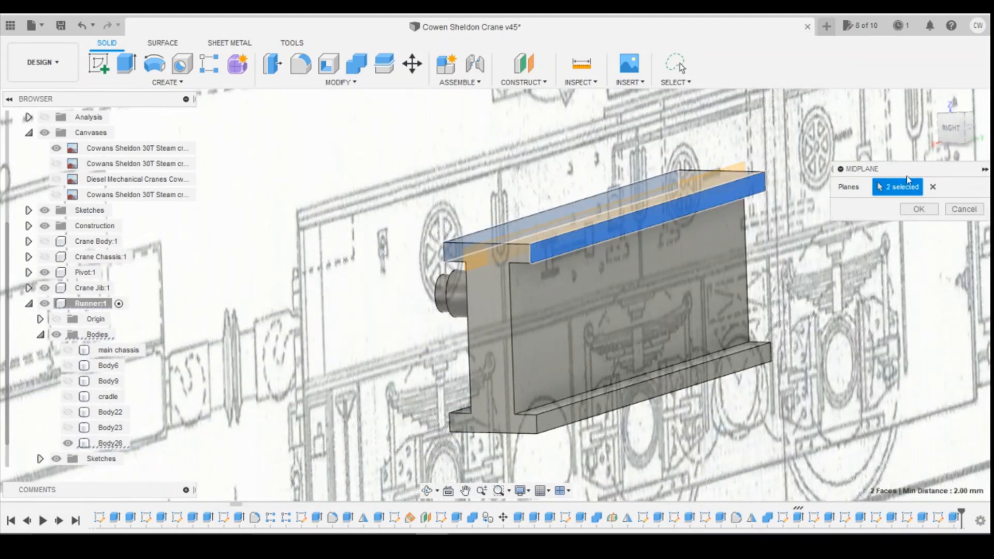
click(919, 209)
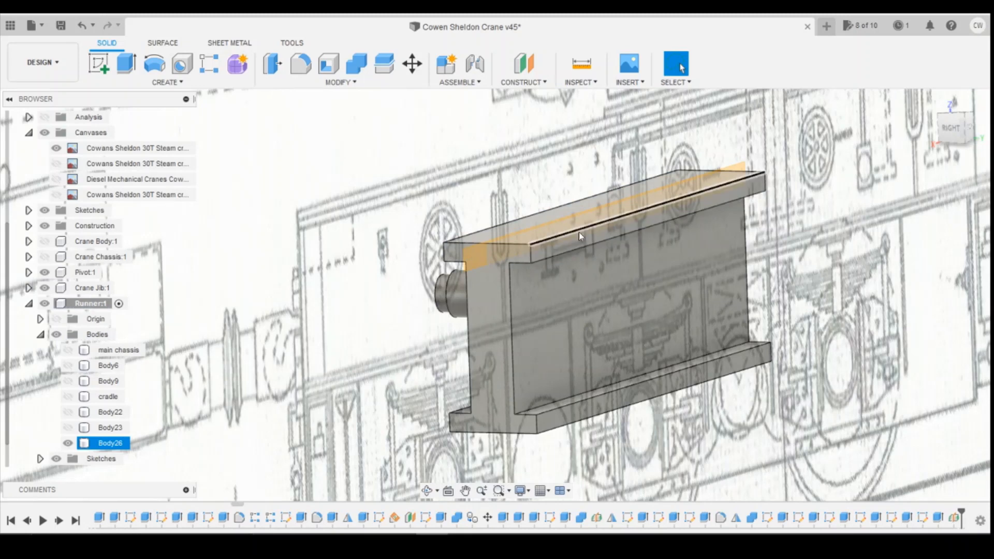
click(959, 126)
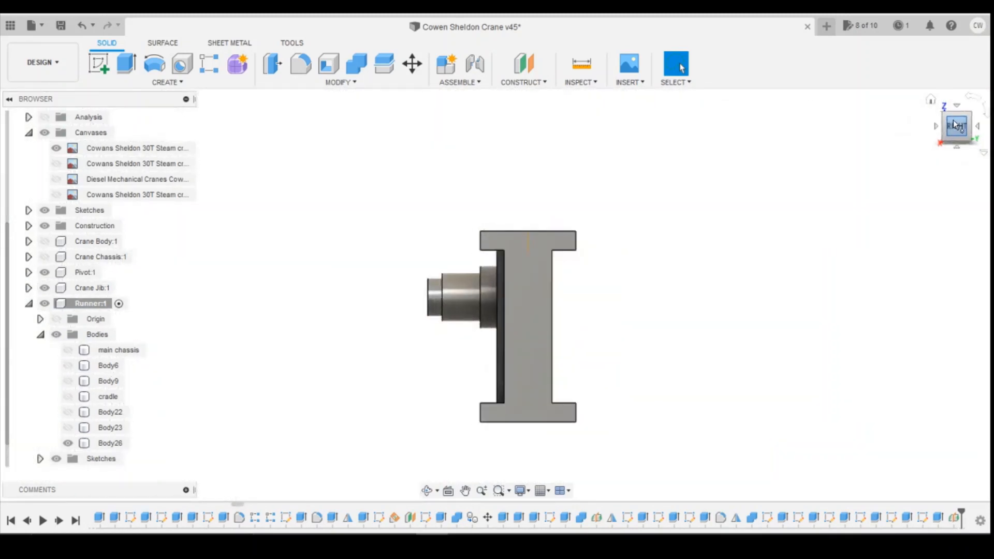
click(496, 287)
click(768, 434)
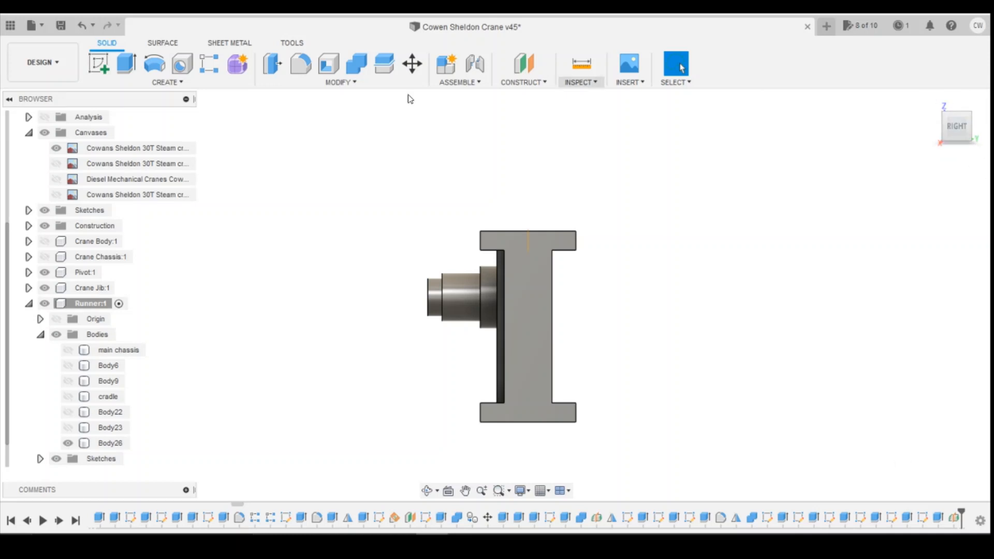
- Mirror the side plate extrusion and the three pivot extrusions as features across the beam's midplane, with the Adjust compute option
click(166, 82)
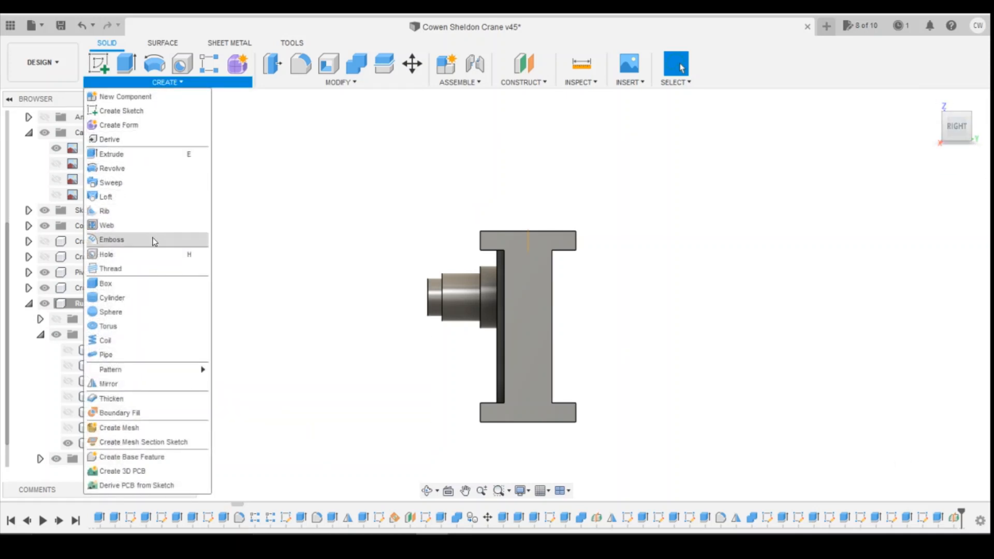
click(162, 384)
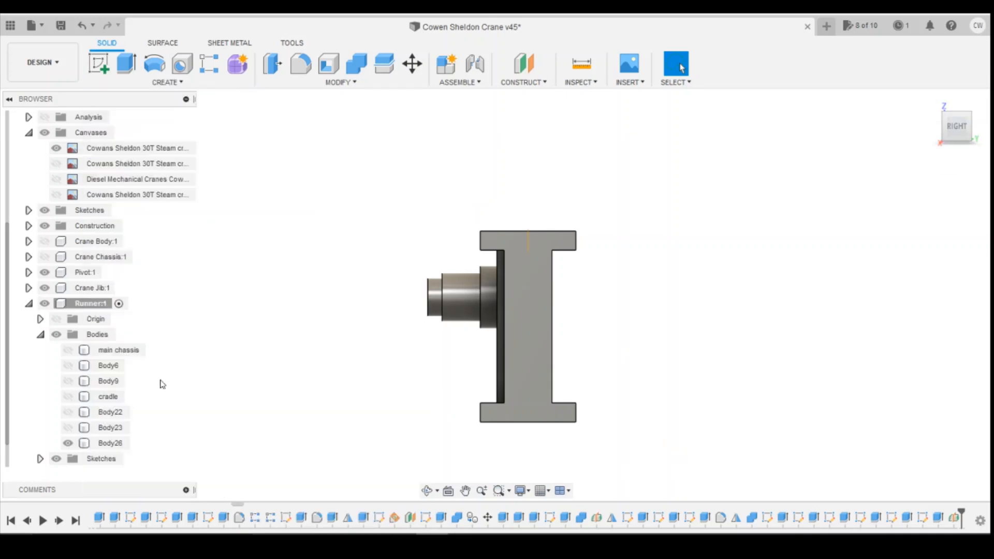
drag(966, 130, 981, 151)
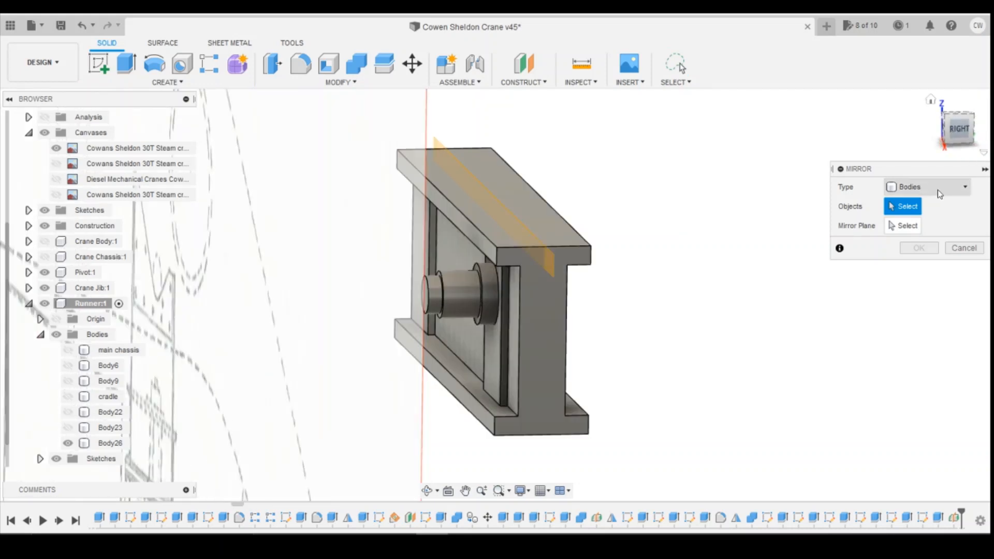
click(927, 186)
click(907, 230)
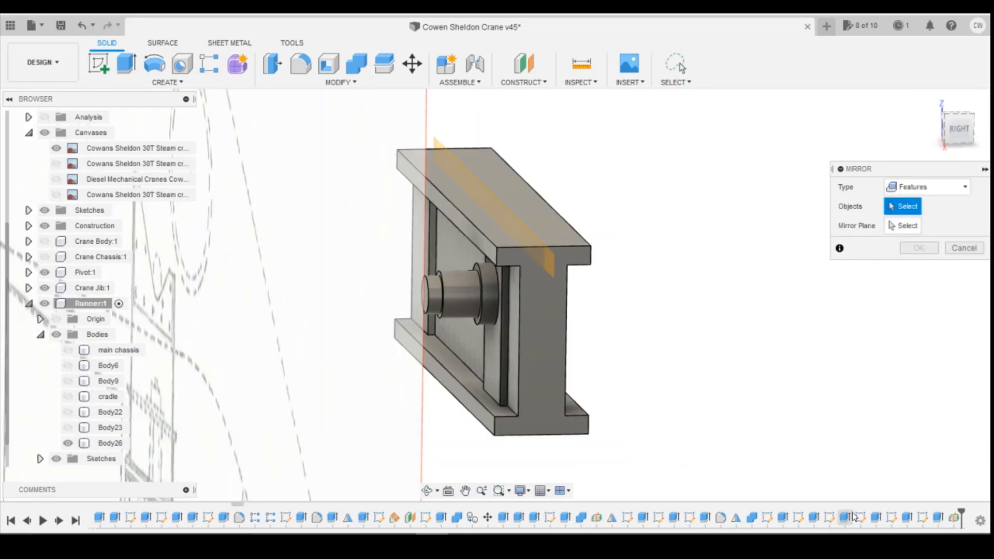
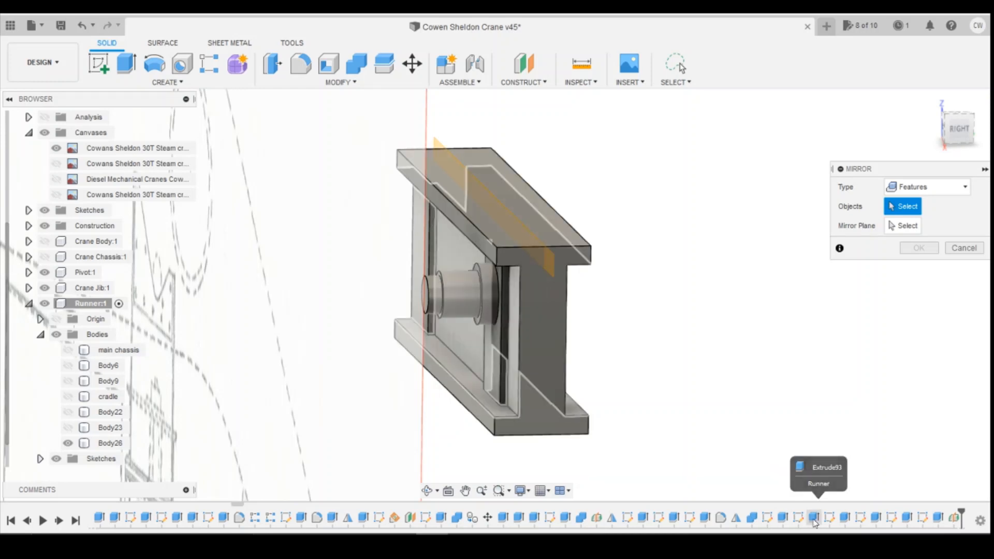
click(841, 518)
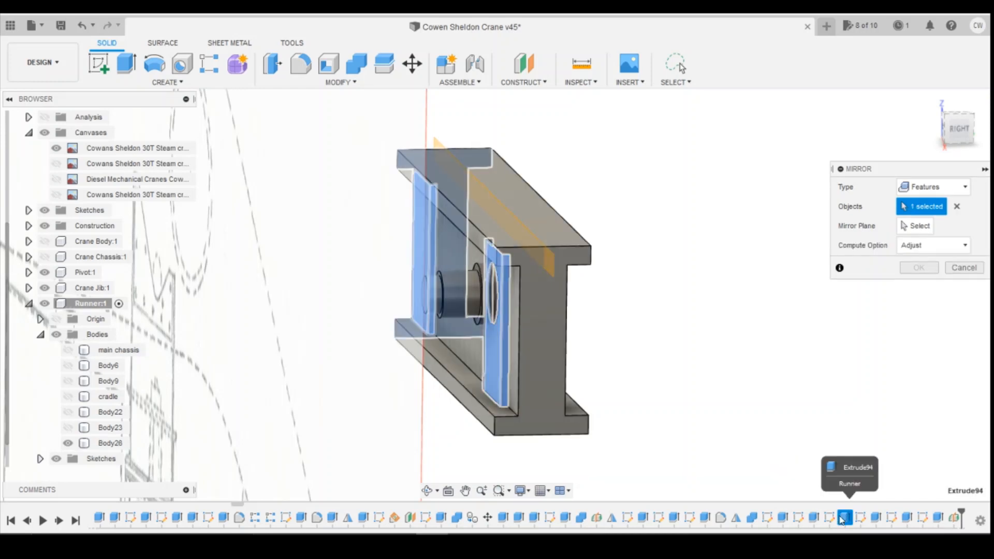
click(876, 518)
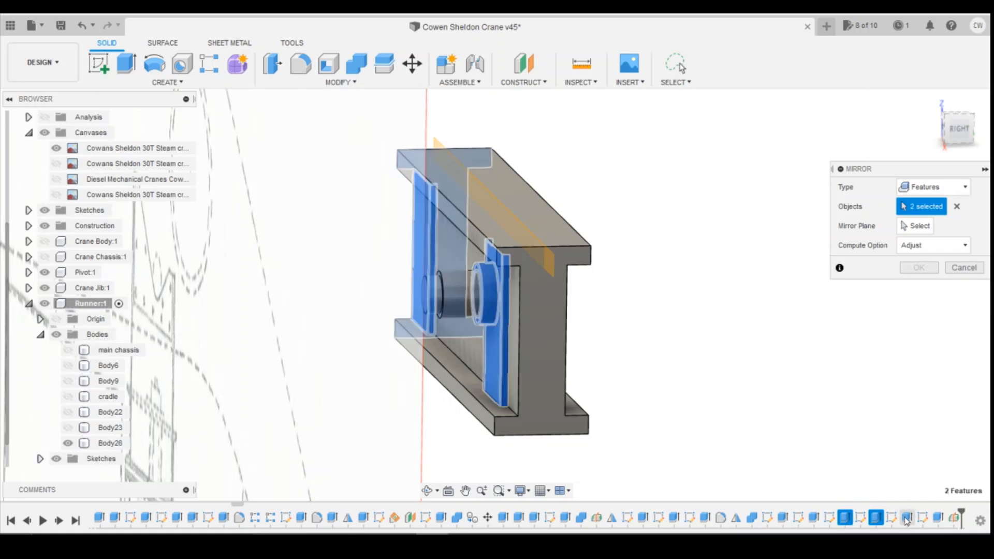
click(907, 517)
click(938, 518)
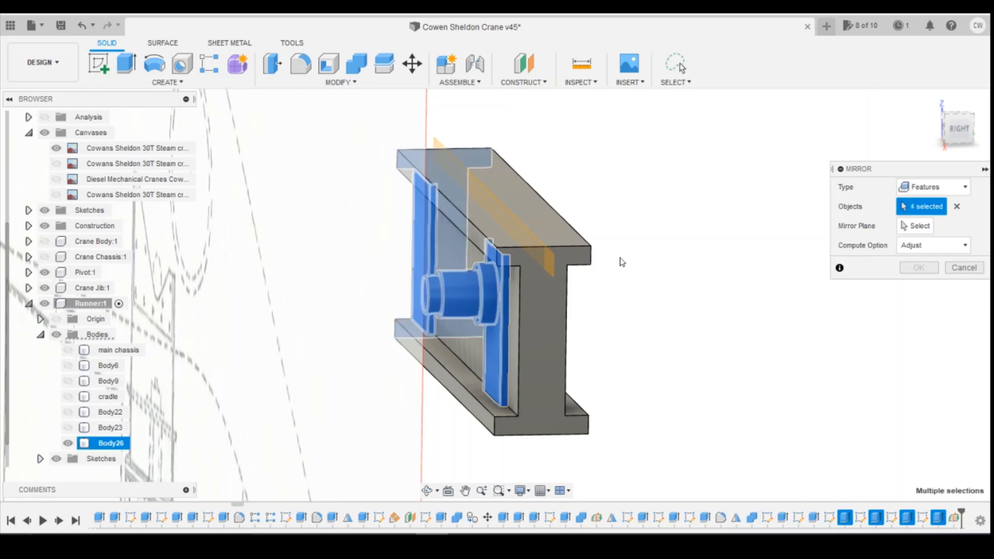
click(916, 226)
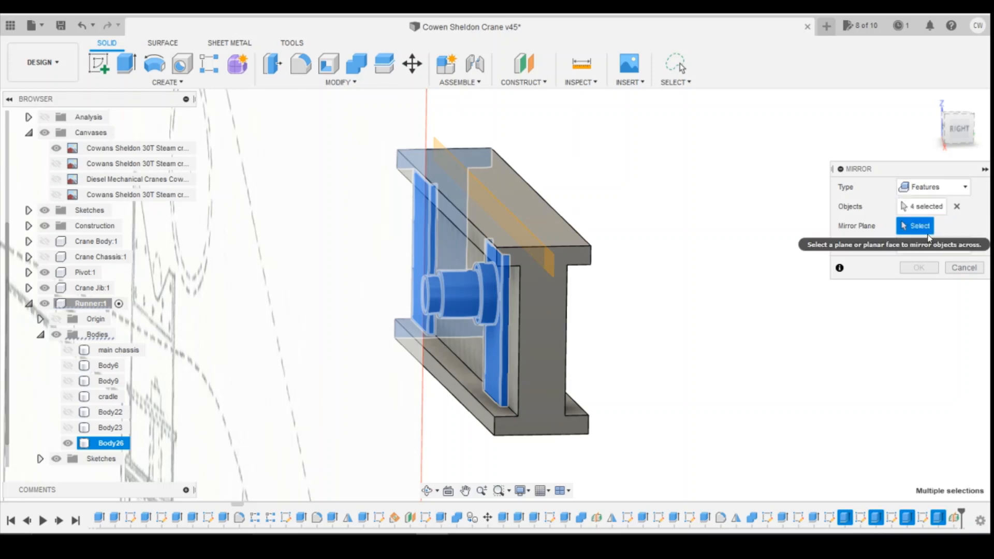
click(549, 266)
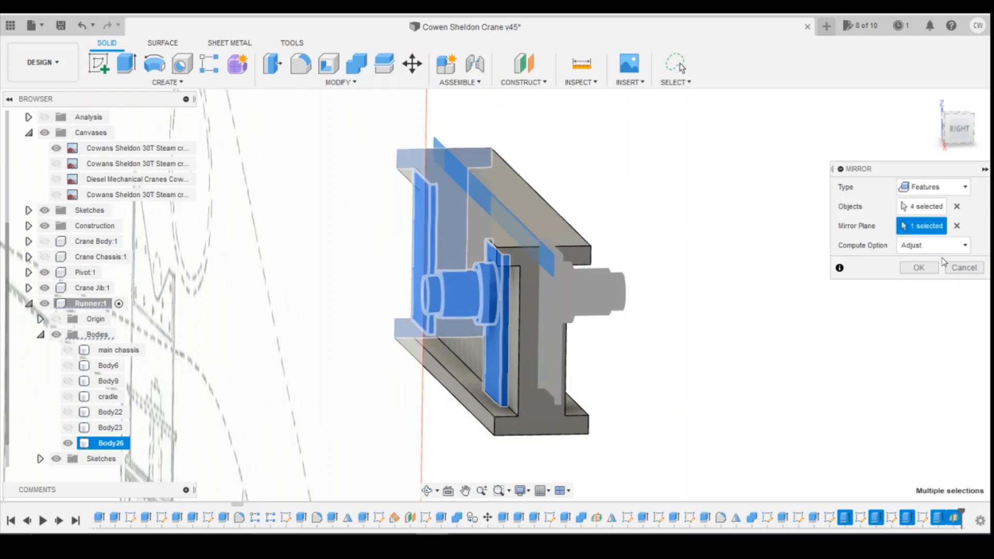
click(919, 268)
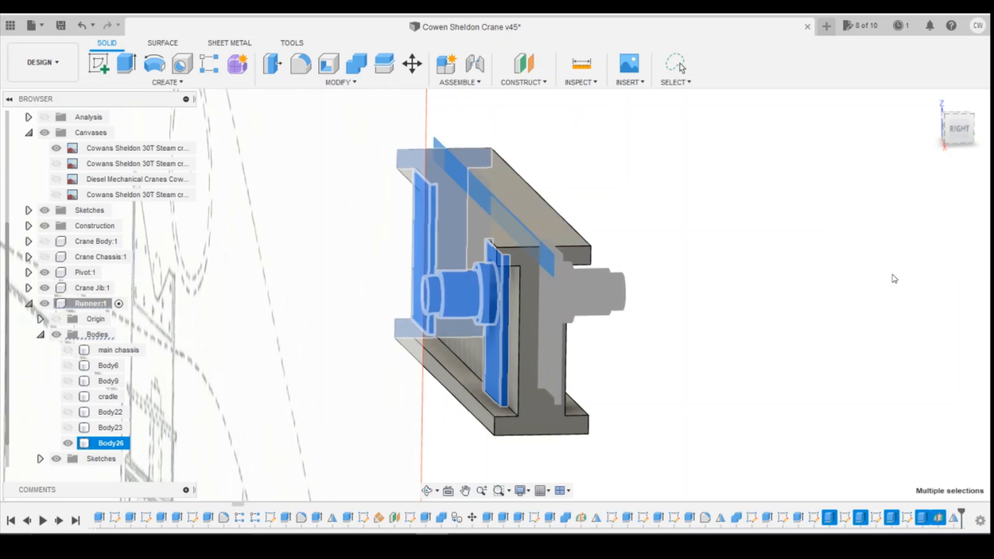
- Check the mirrored side plates and pivots on both sides of the lifting beam and hide the construction midplane used for mirroring
click(958, 129)
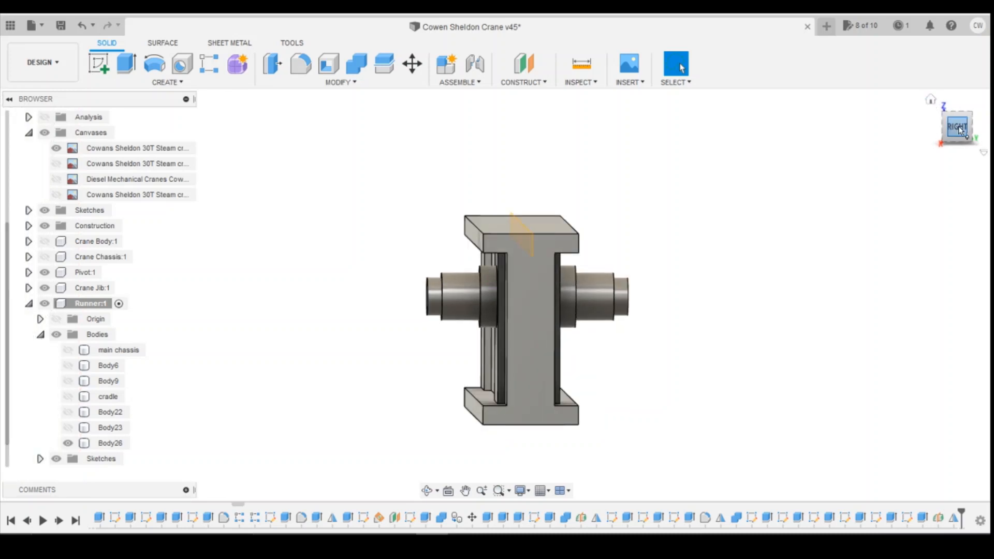
mouse_move(960, 129)
mouse_down()
mouse_move(980, 136)
mouse_move(966, 133)
mouse_up()
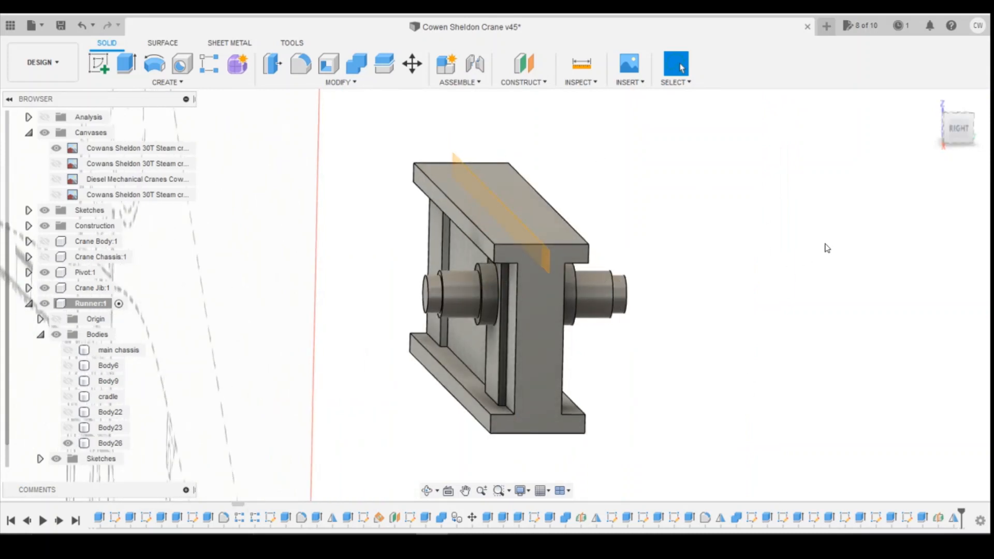
click(68, 443)
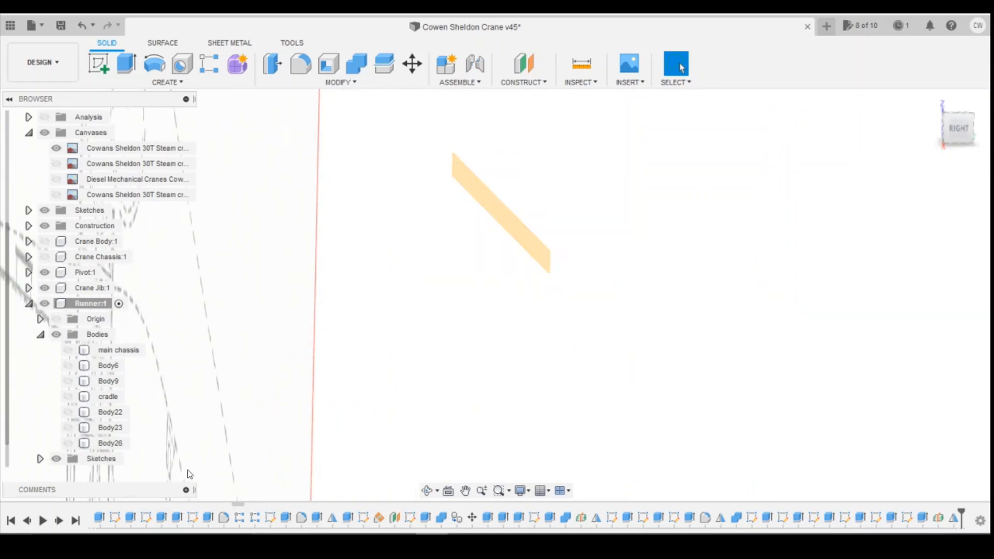
click(68, 443)
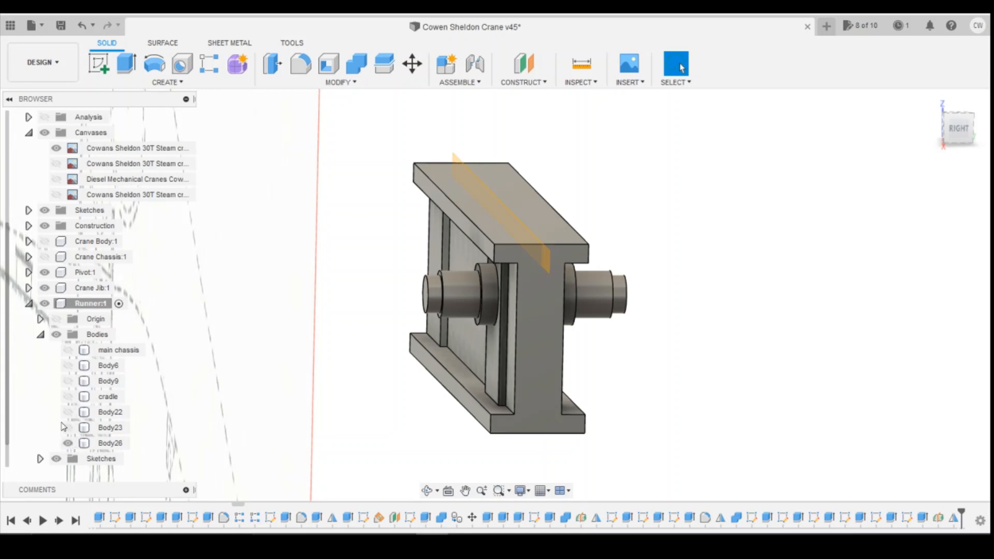
scroll(68, 428, down, 1)
click(40, 444)
scroll(72, 456, down, 6)
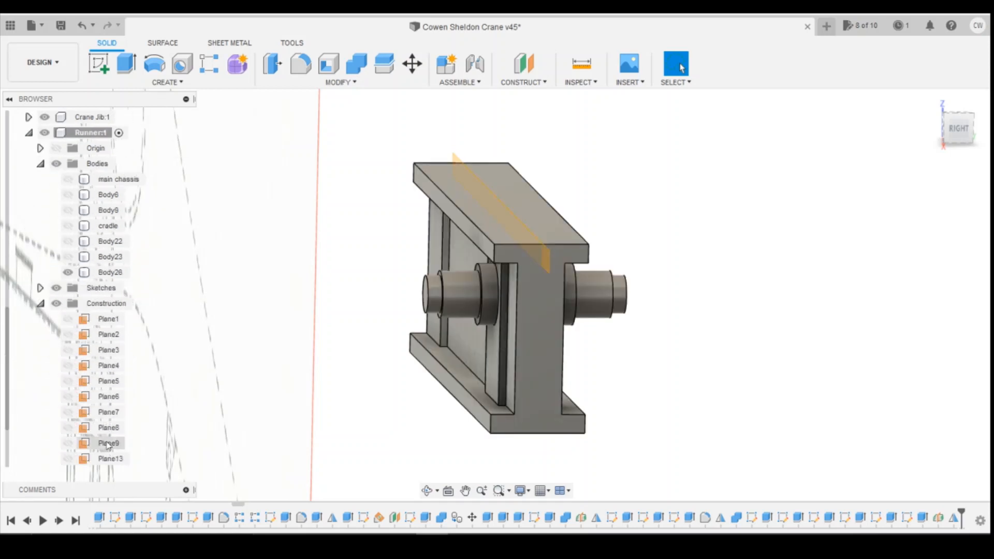
click(68, 459)
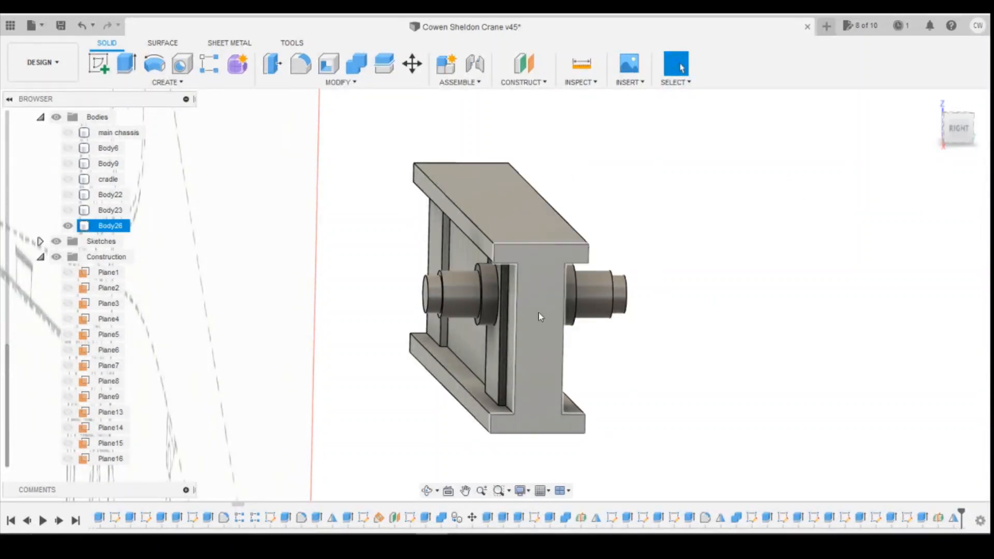
- Begin constructing an axis through the cylindrical handle pivot on the lifting beam with Axis Through Cylinder/Cone/Torus
click(946, 129)
click(945, 129)
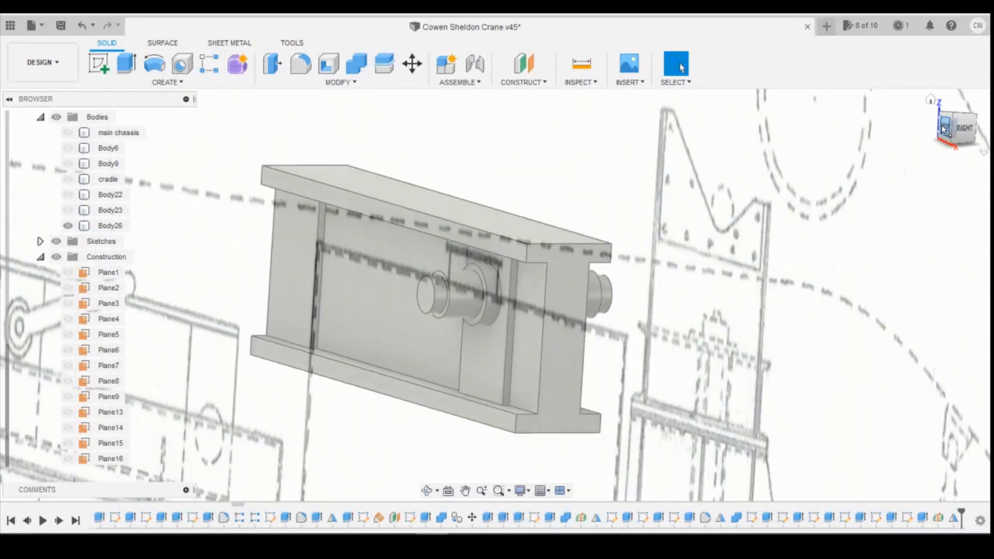
click(529, 73)
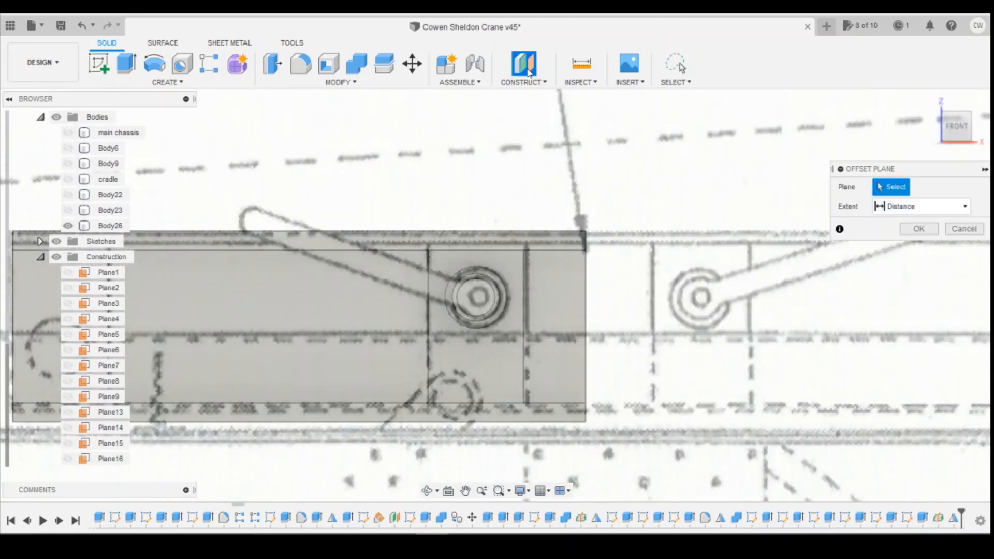
click(965, 229)
click(537, 82)
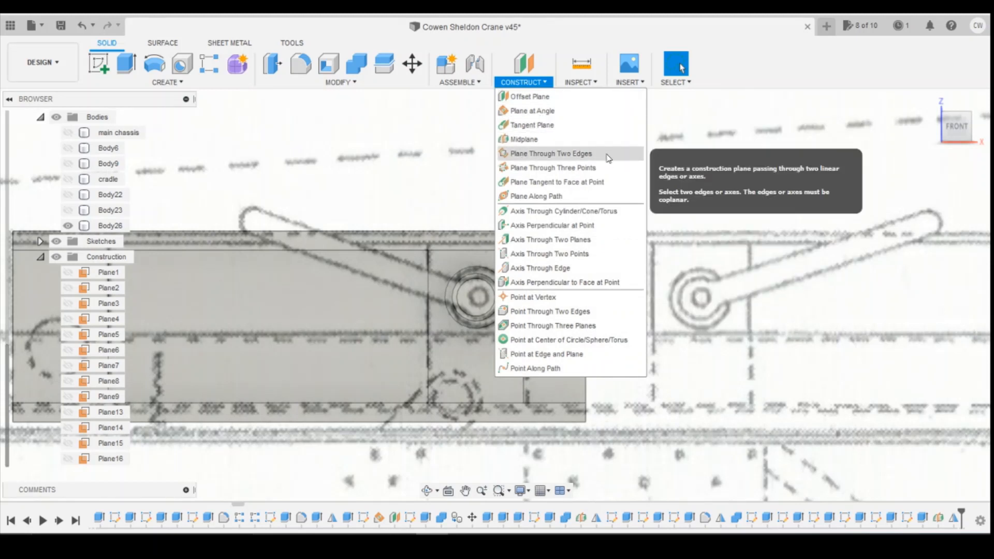
click(601, 212)
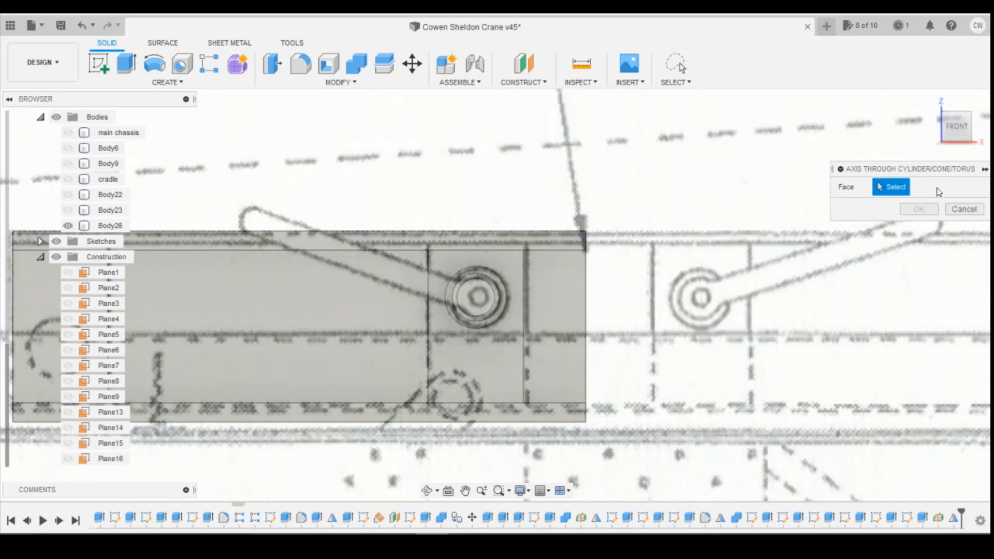
drag(958, 132, 885, 163)
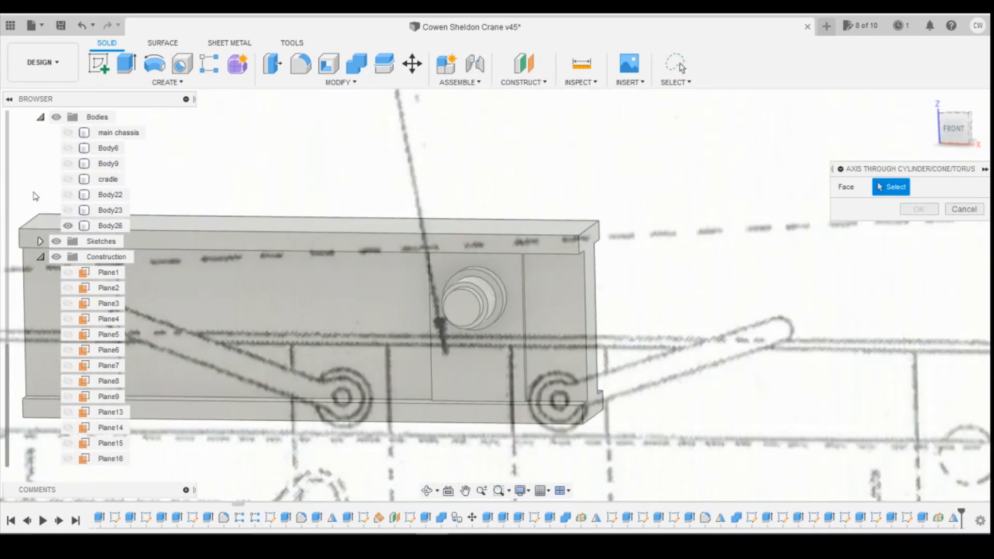
scroll(89, 154, up, 4)
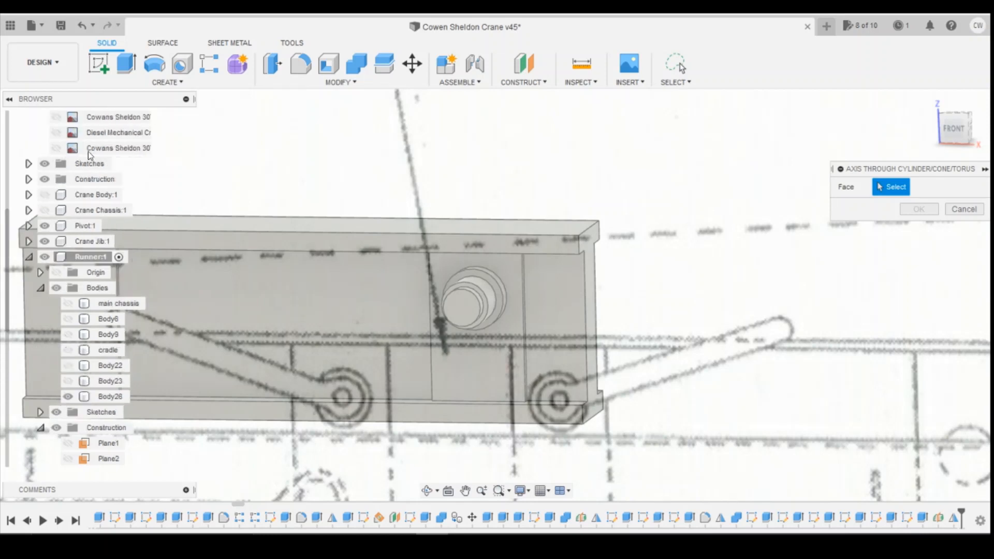
- Hide the first Cowans Sheldon 30T canvas and create an axis through the cylindrical end of the beam's protruding pin
scroll(89, 151, up, 2)
click(56, 210)
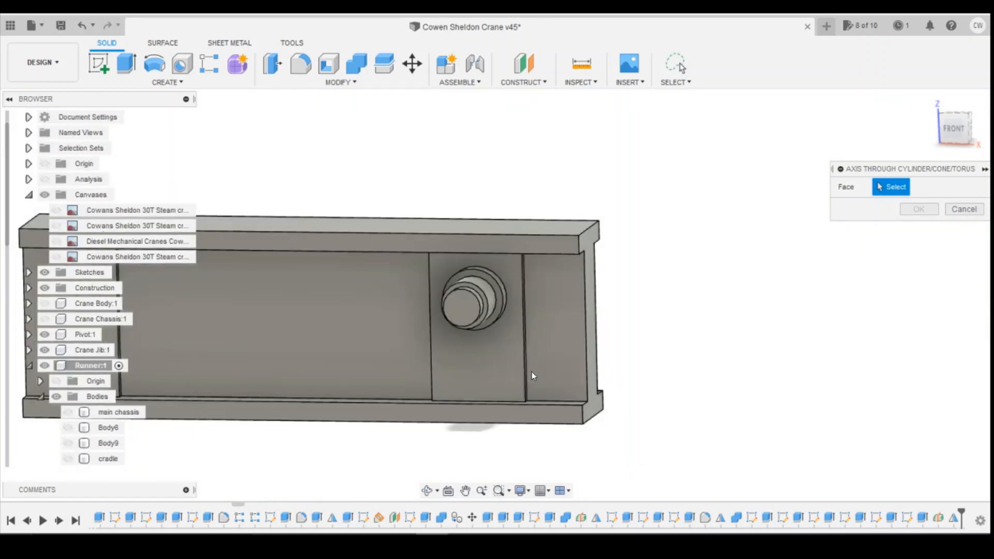
click(478, 298)
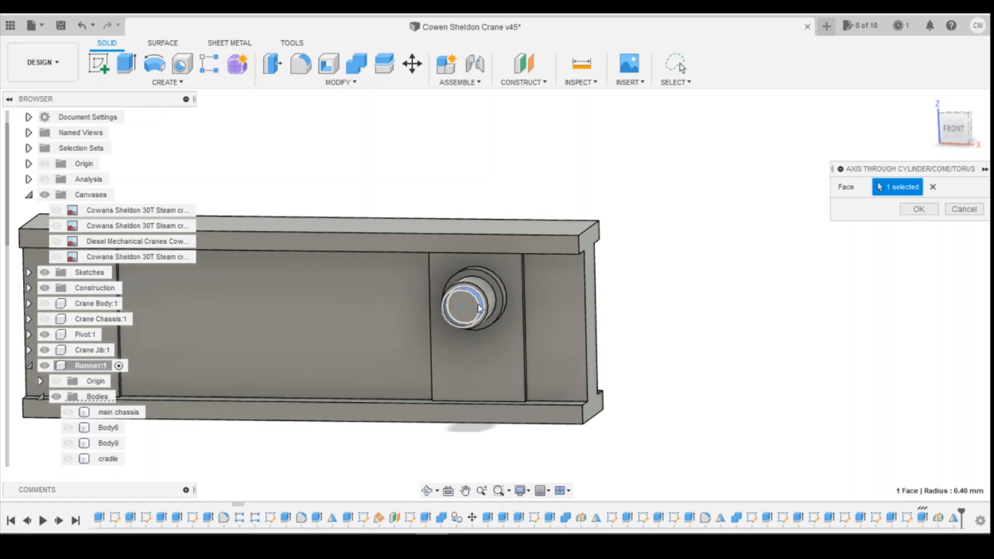
click(917, 209)
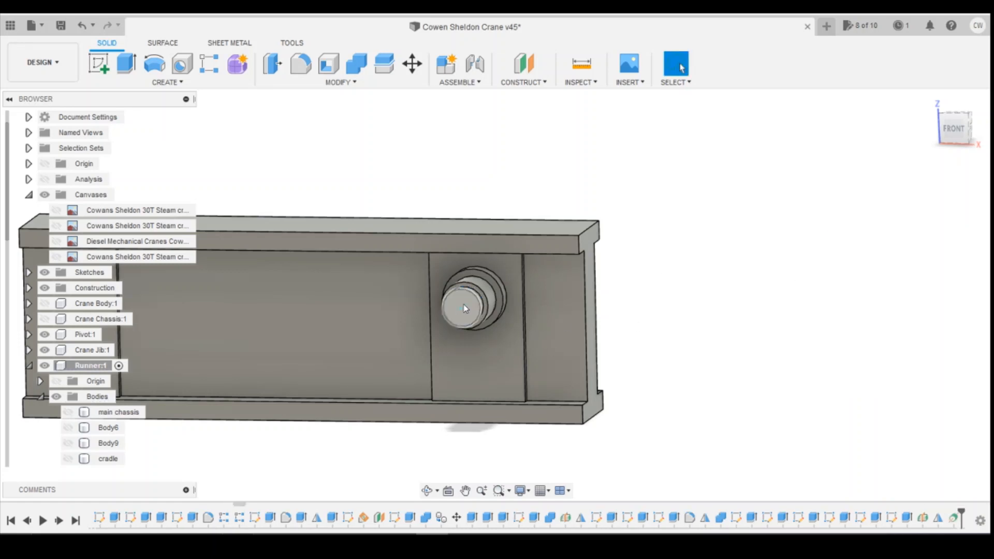
- Create a plane at -20 degrees through the pin axis, using the first Cowans Sheldon canvas shown from the front as the guide
click(523, 81)
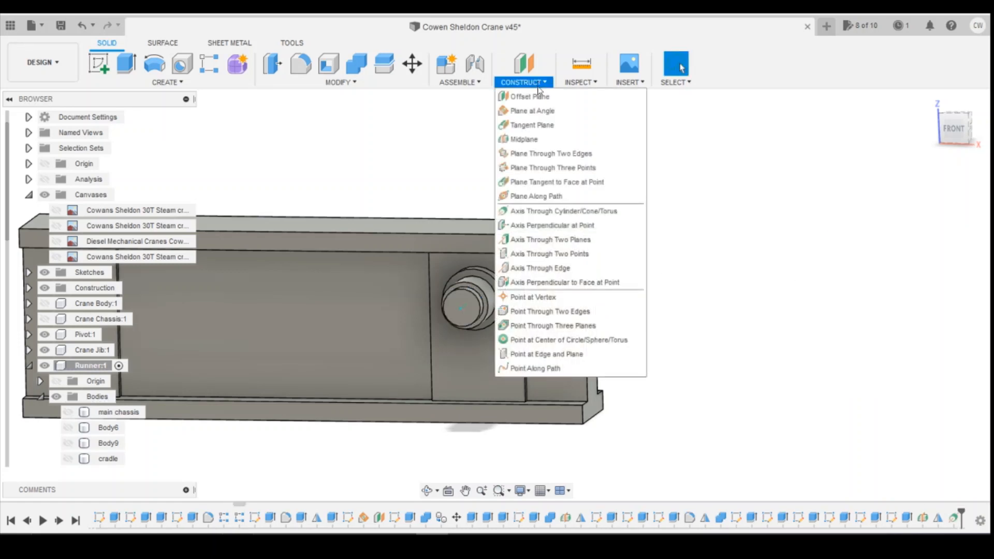
click(534, 111)
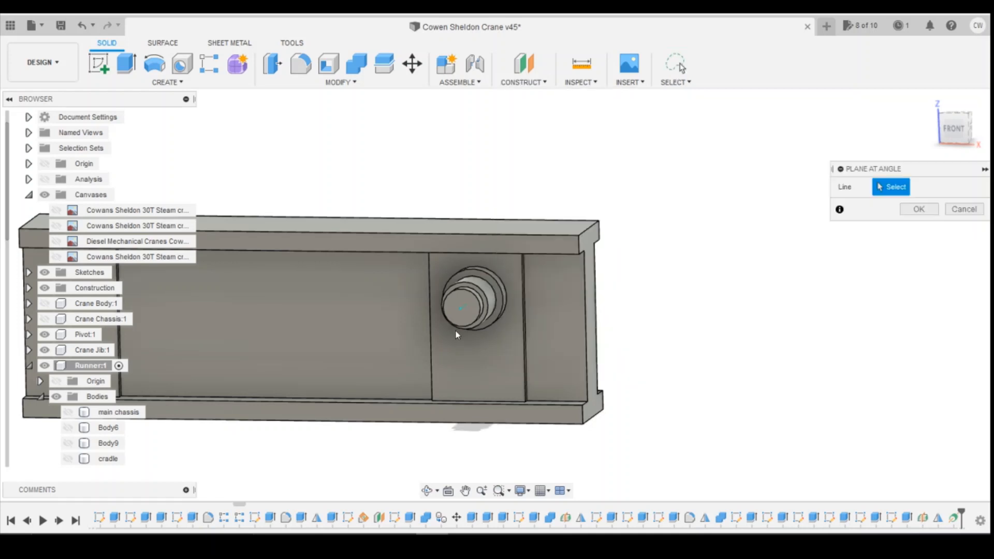
click(461, 309)
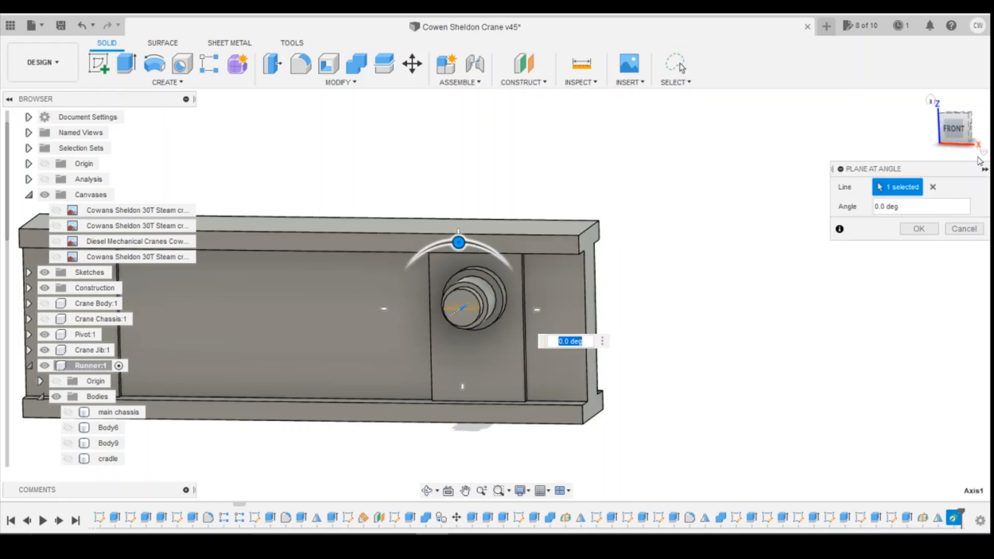
click(950, 128)
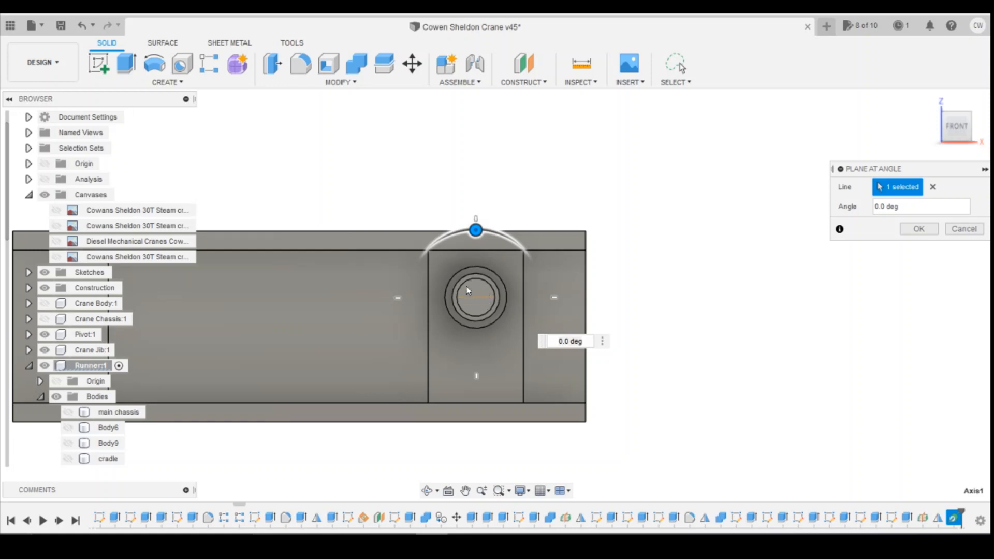
drag(953, 126, 949, 133)
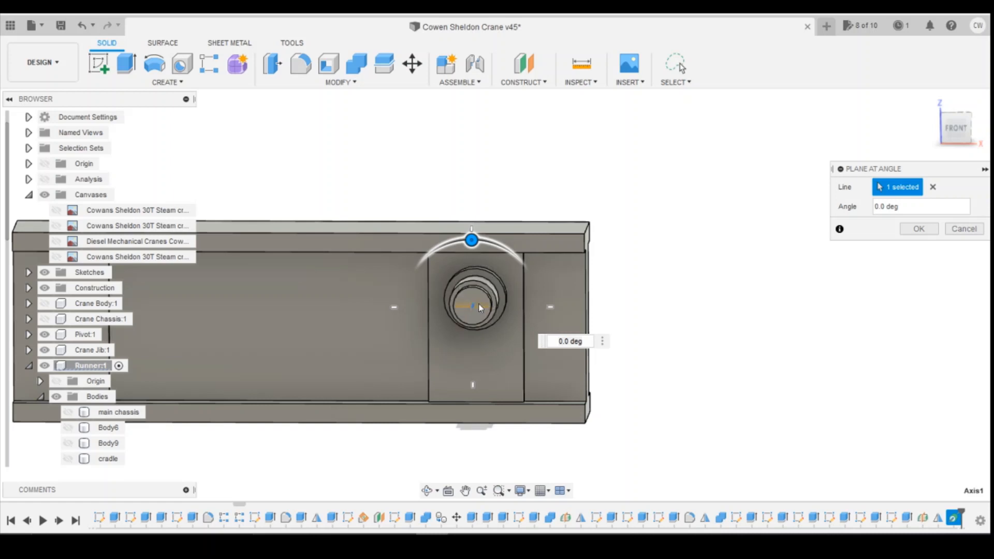
click(944, 122)
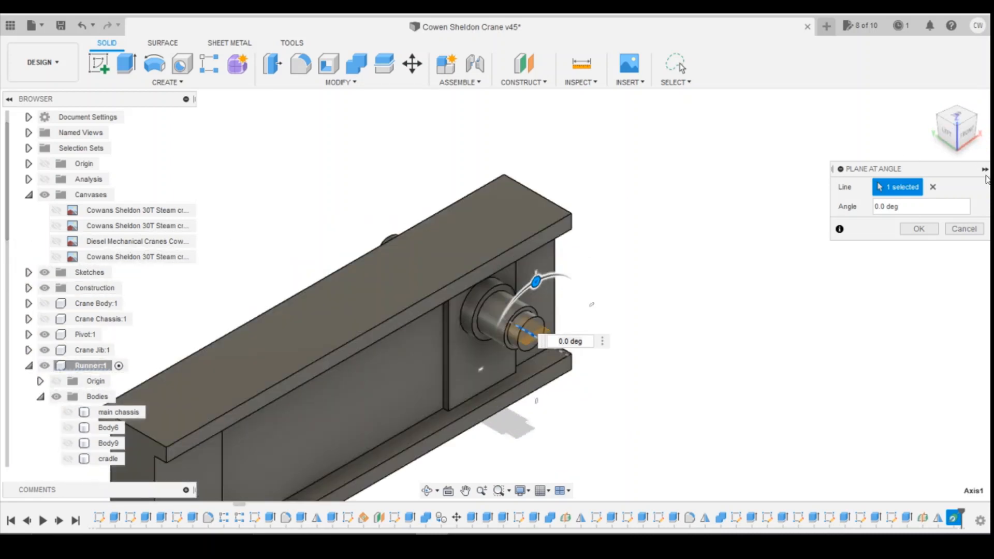
click(56, 211)
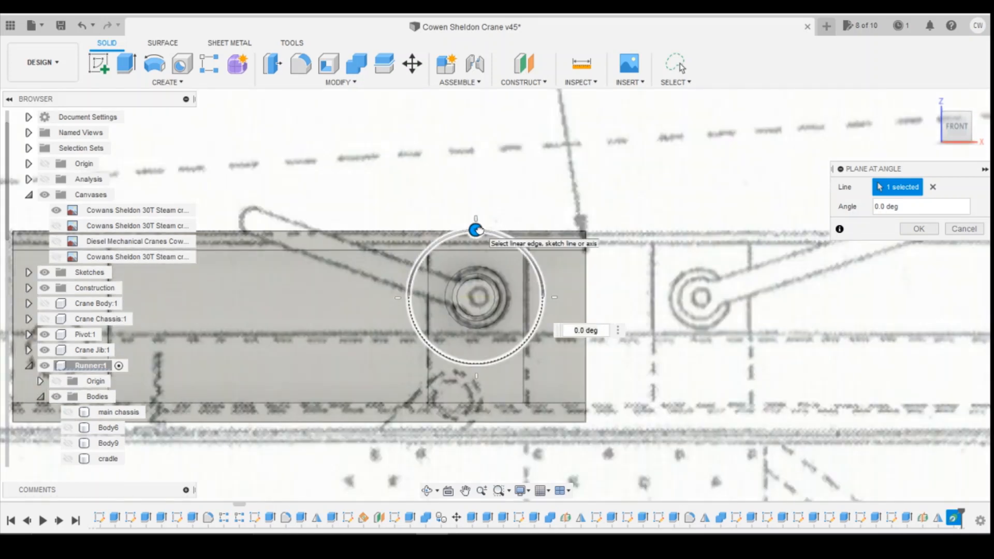
drag(476, 230, 499, 234)
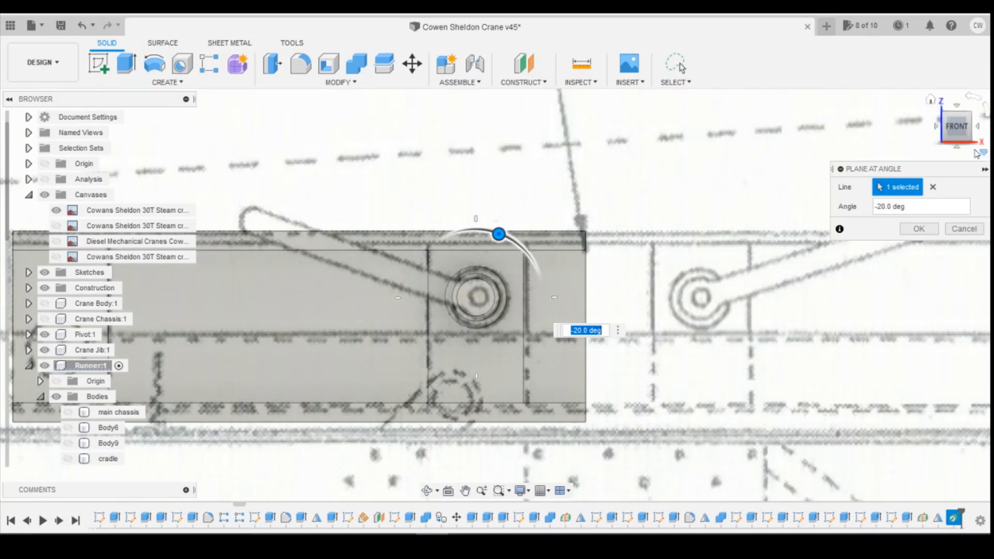
click(923, 230)
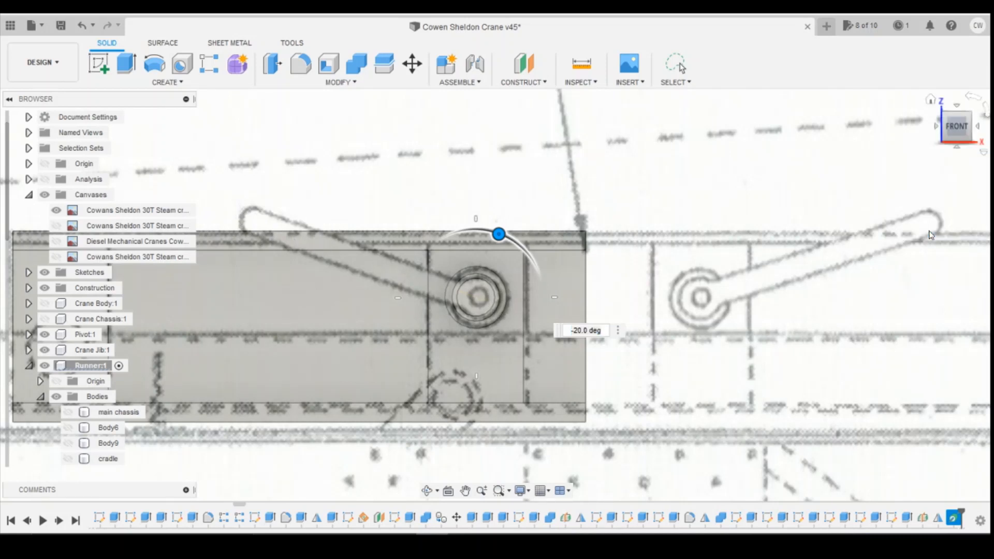
- Show the last Cowans Sheldon 30T canvas in top view and check the reference photo of the lifting beam's hooks
drag(957, 128, 964, 152)
click(957, 117)
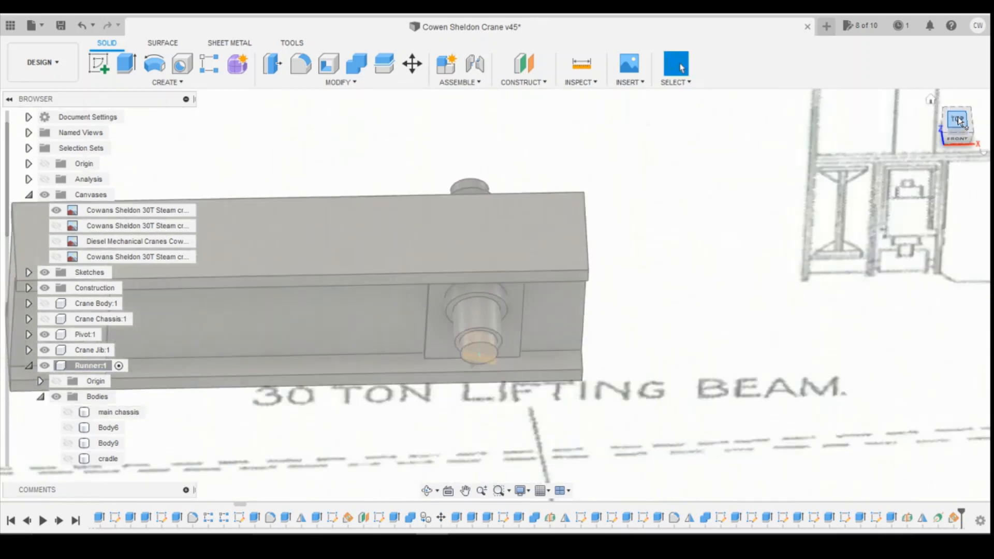
click(56, 257)
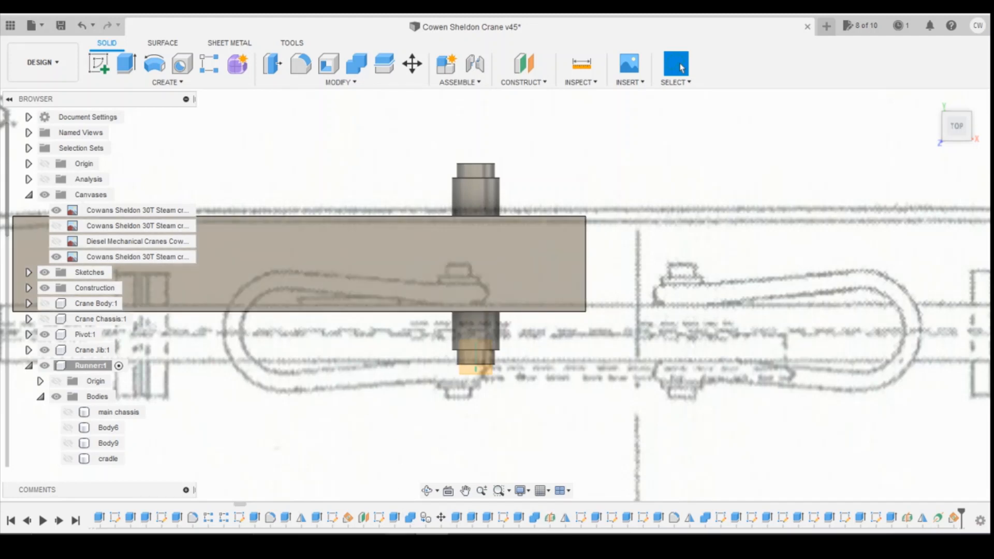
click(440, 512)
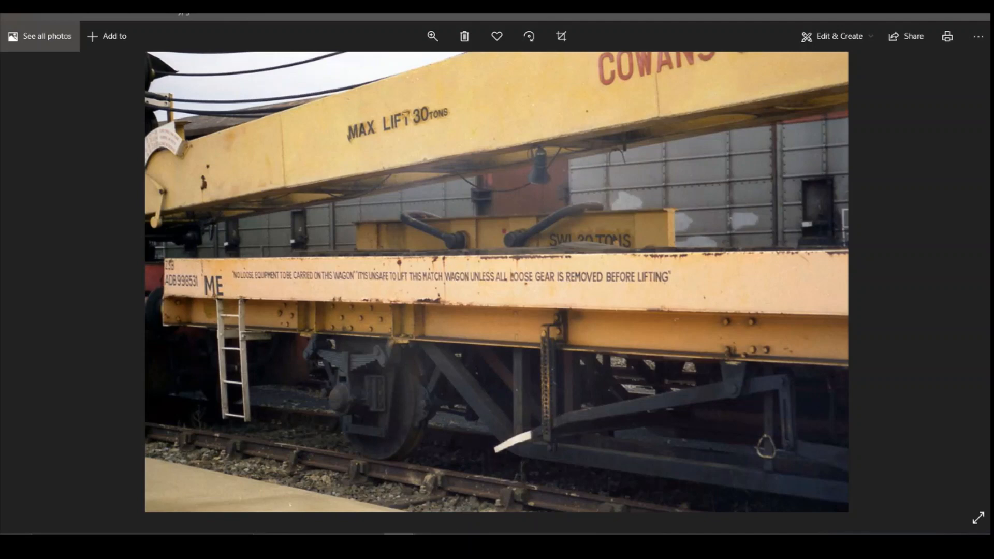
key(alt+Tab)
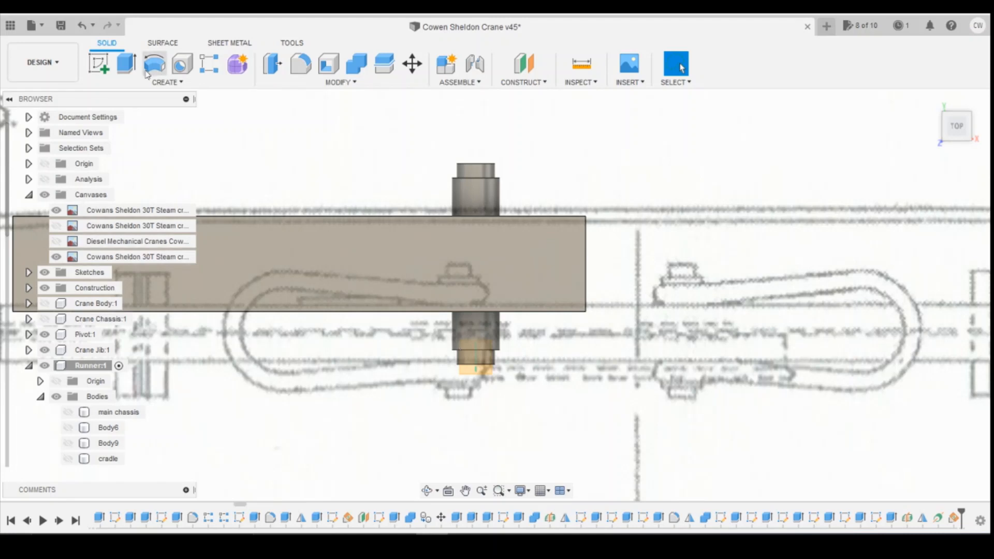
- Start a sketch on the angled plane through the pin and orient the view from above with the beam running horizontally
click(99, 63)
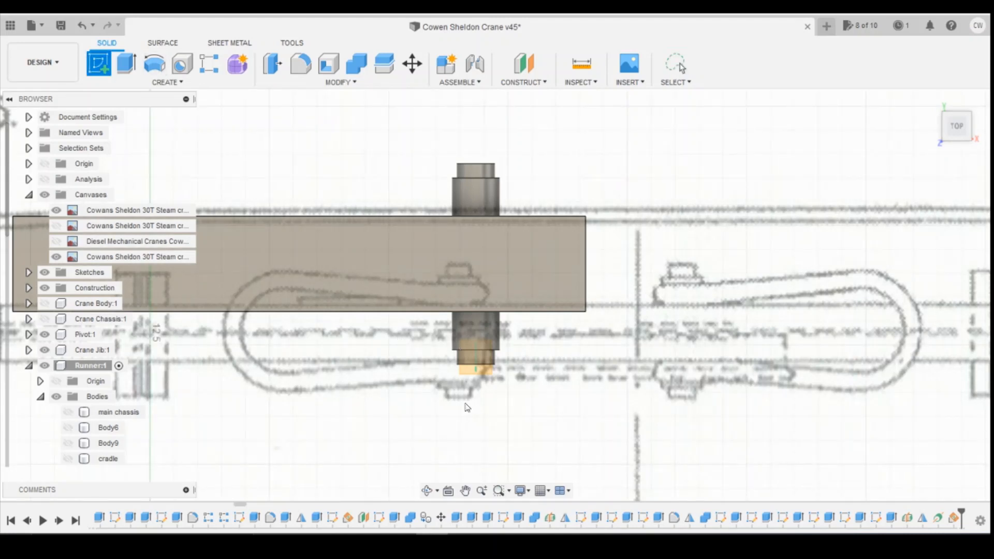
click(470, 372)
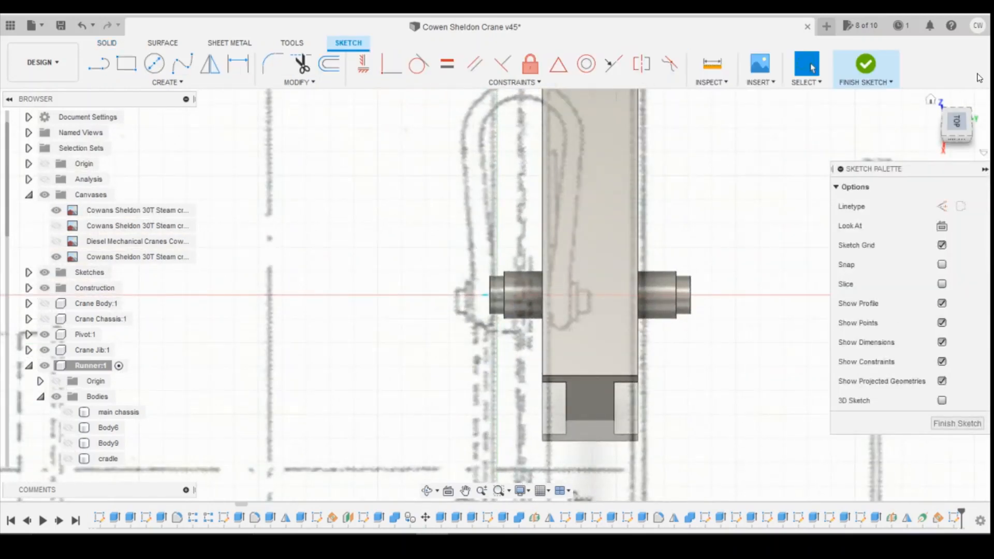
click(961, 120)
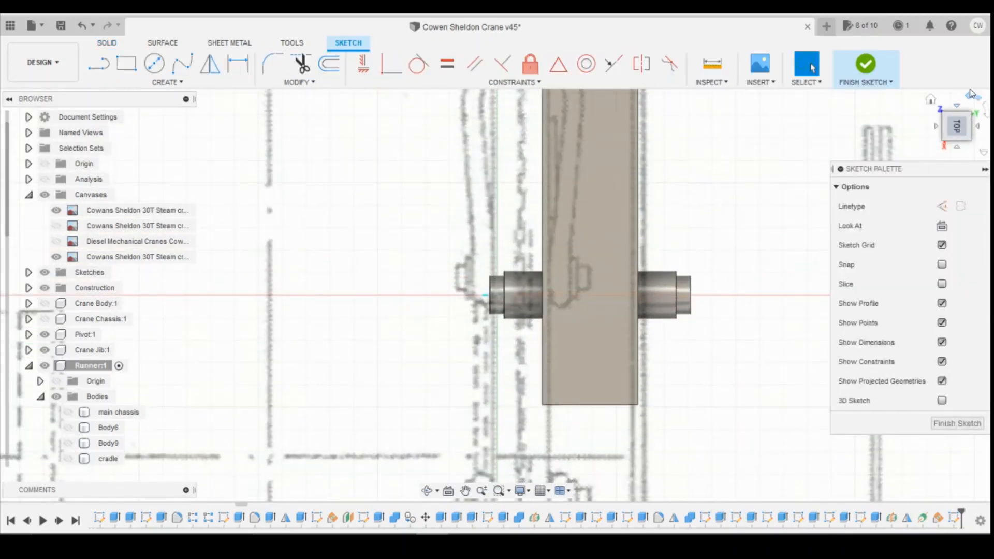
click(976, 102)
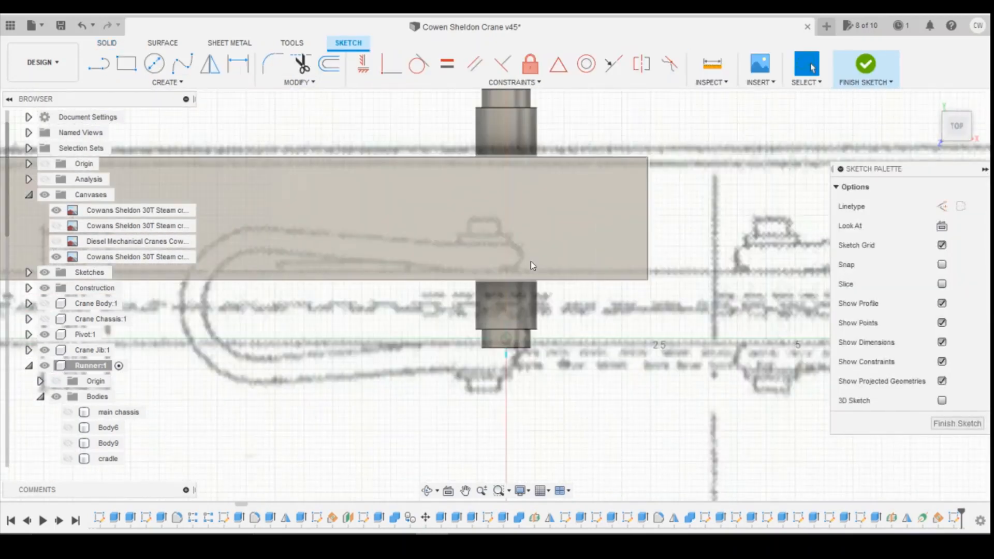
scroll(554, 297, down, 1)
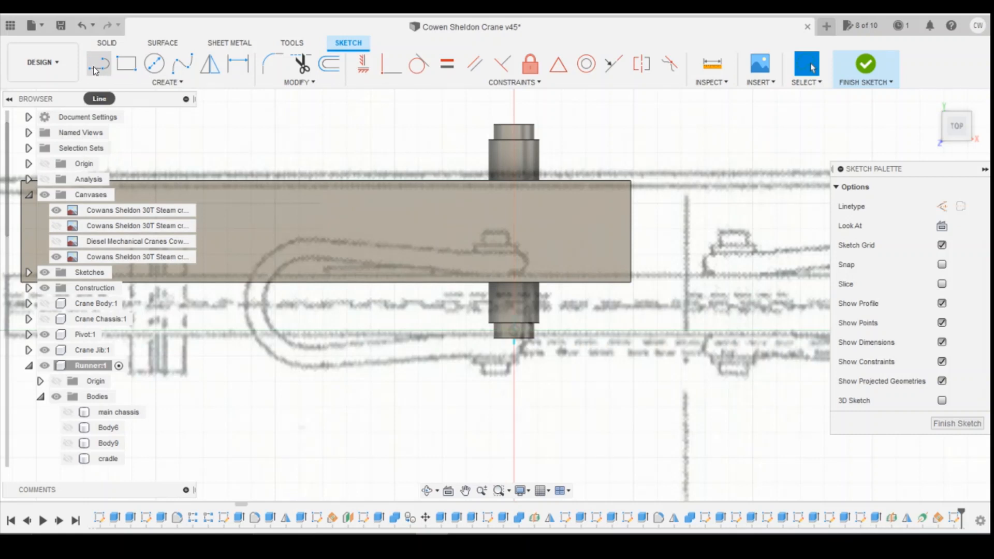
- Sketch a horizontal line about 5.8 mm long over the beam, ending near the beam's end edge
click(94, 66)
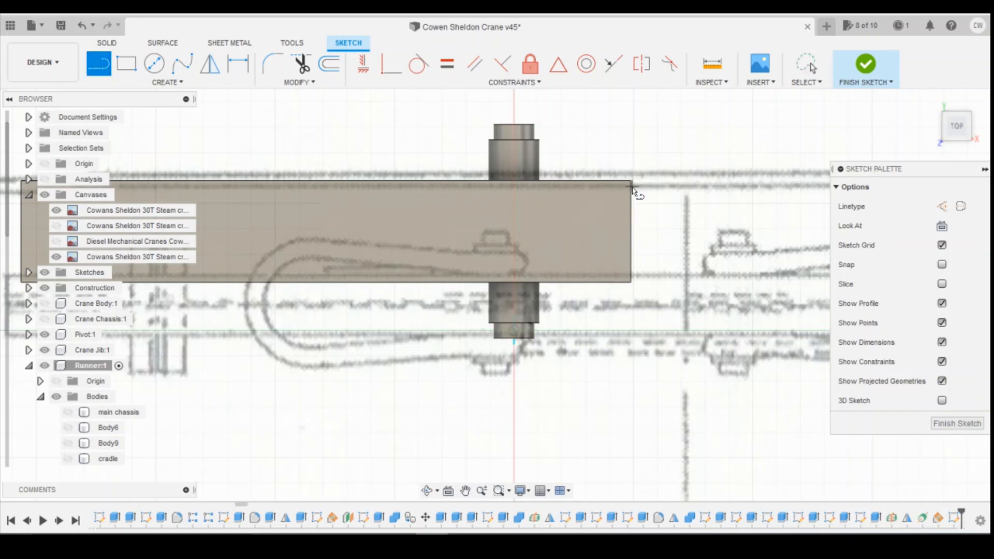
click(627, 227)
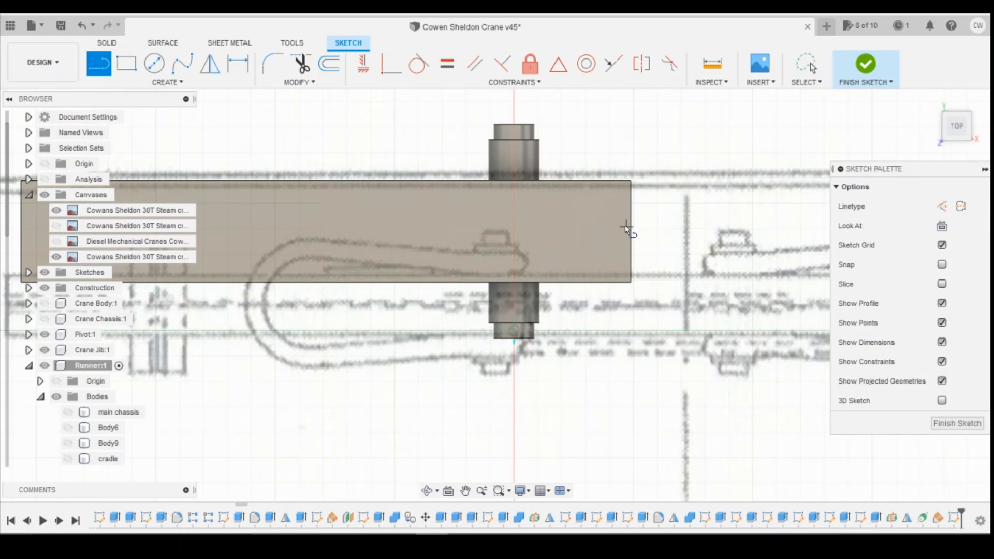
click(351, 227)
key(Escape)
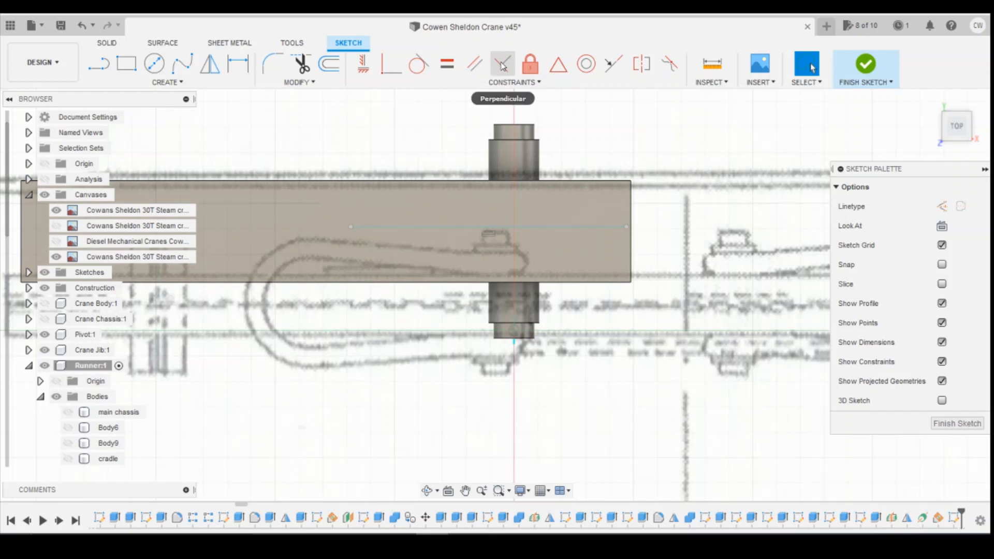
- Try to tie the line's endpoint to the beam's end edge with Midpoint and Coincident constraints, and delete the line
click(558, 65)
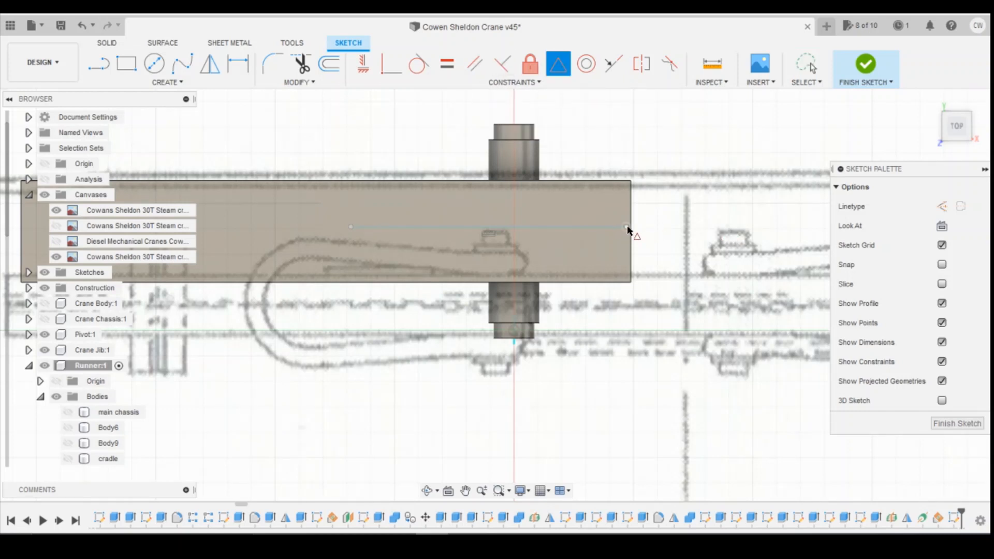
click(627, 228)
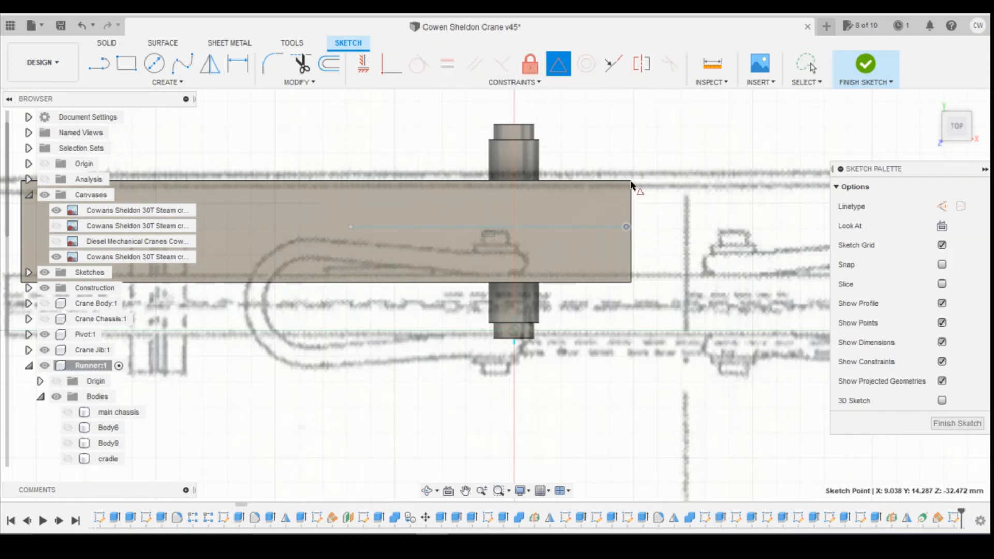
key(Escape)
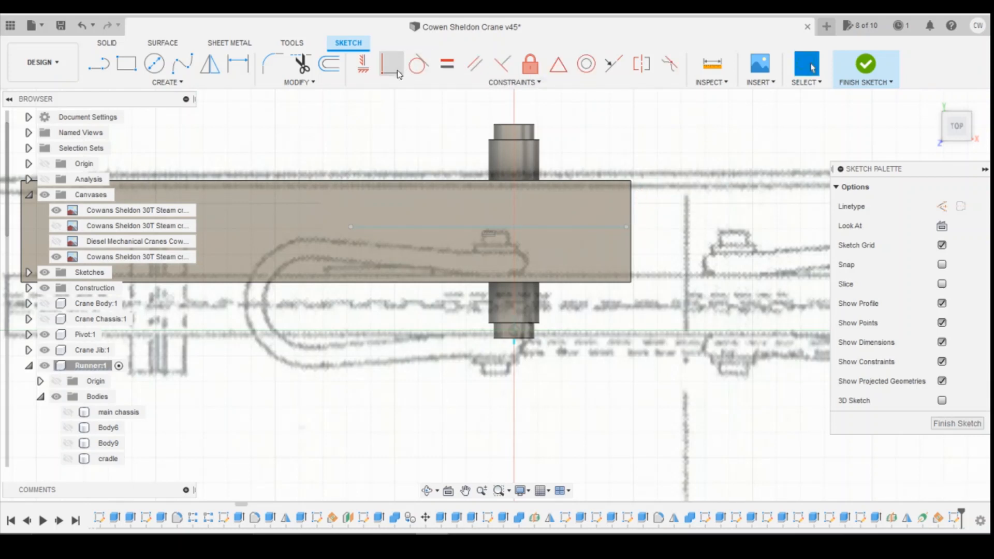
click(396, 70)
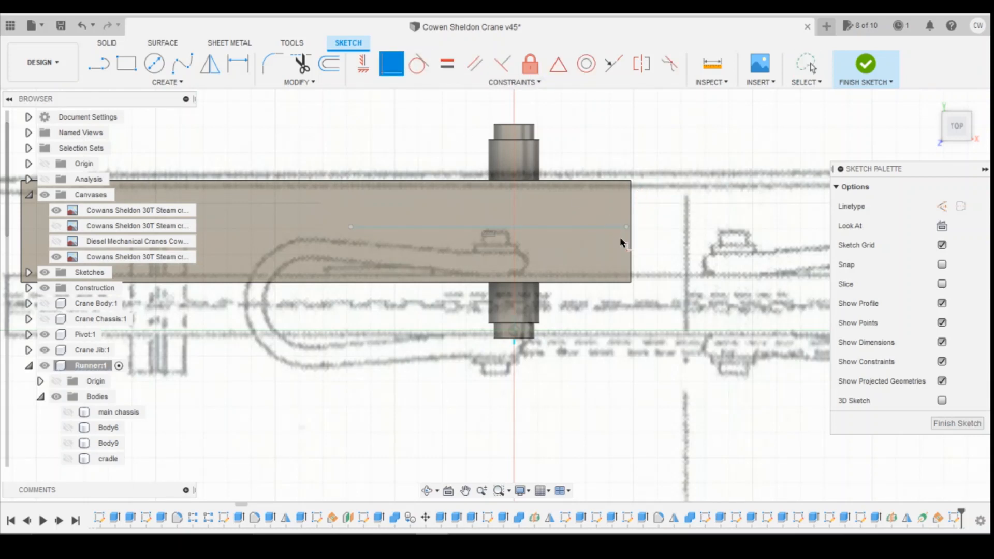
click(628, 228)
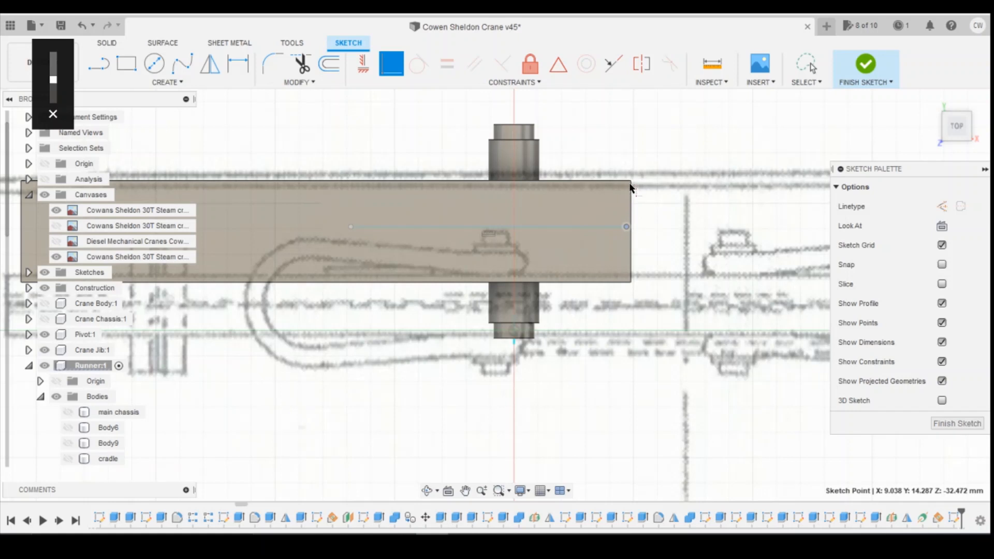
key(Escape)
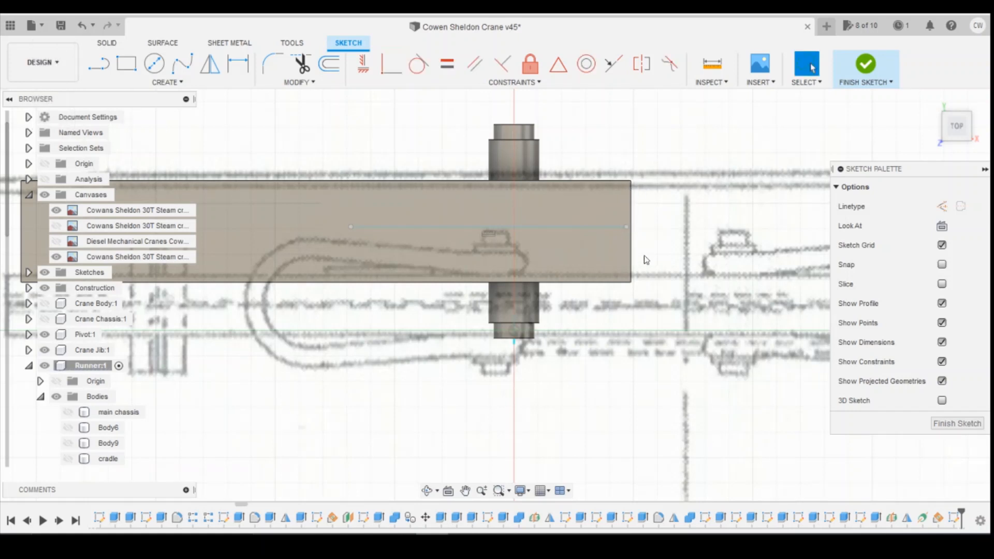
click(609, 231)
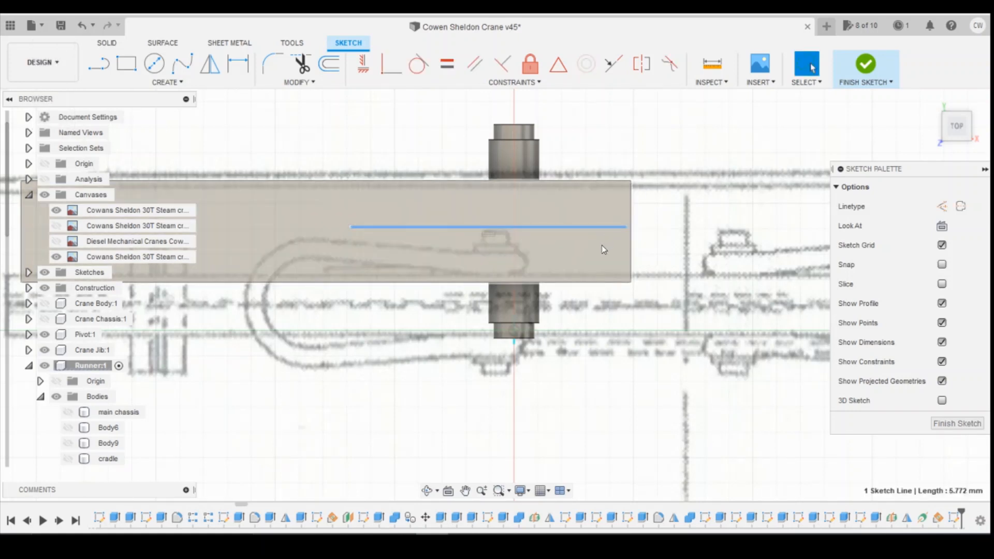
key(Delete)
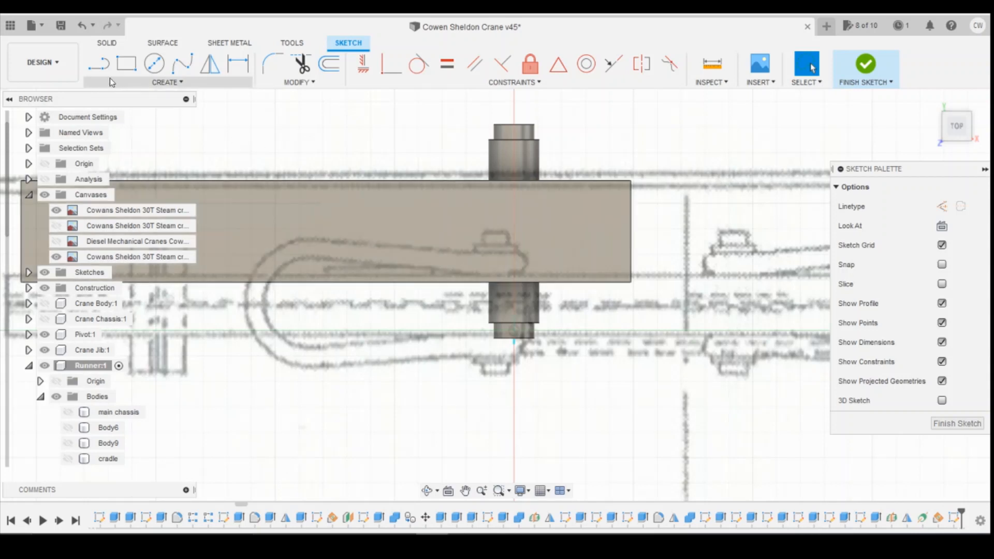
- Sketch a fit point spline about 6.4 mm long from the pin's centreline along the hook shape, ending midway across the beam
click(182, 66)
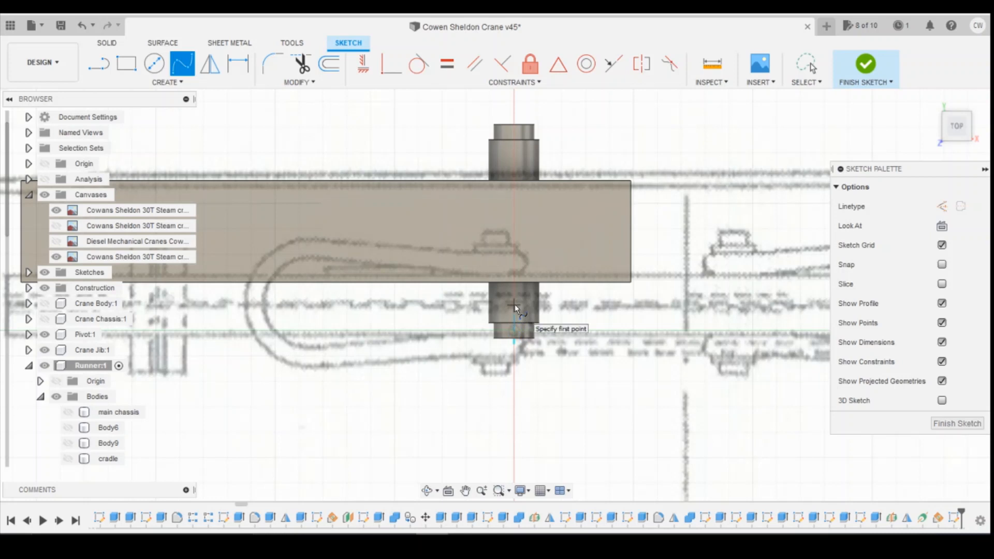
click(514, 338)
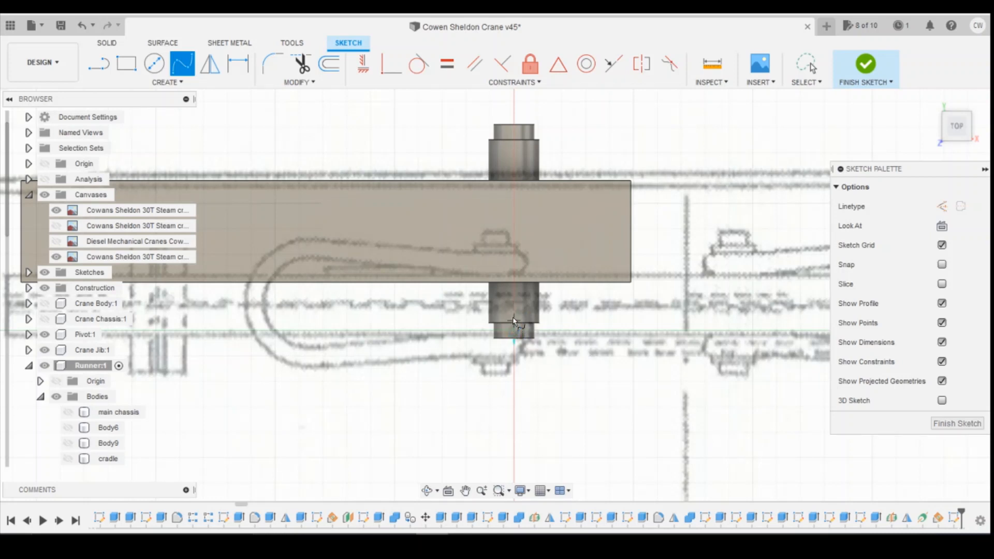
click(514, 304)
click(475, 304)
click(343, 318)
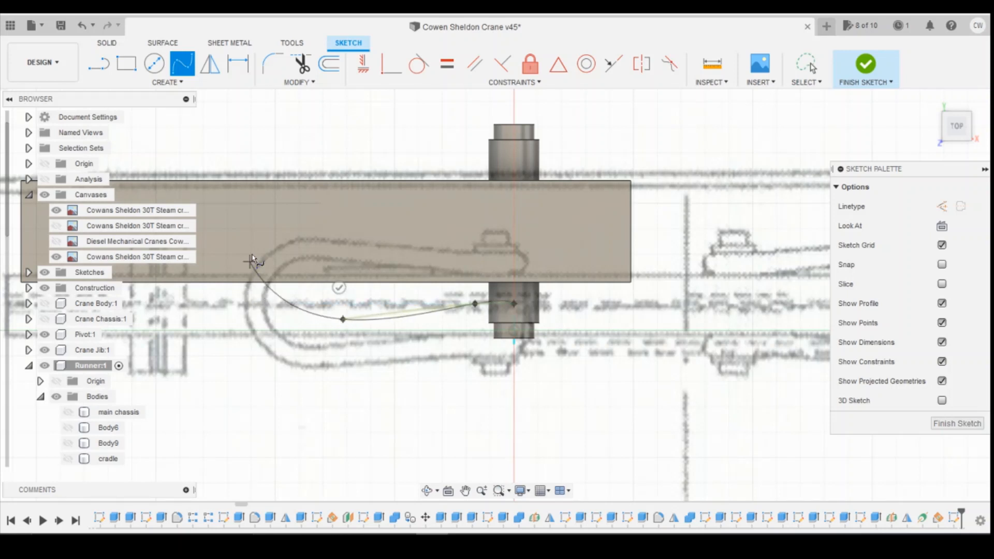
click(279, 298)
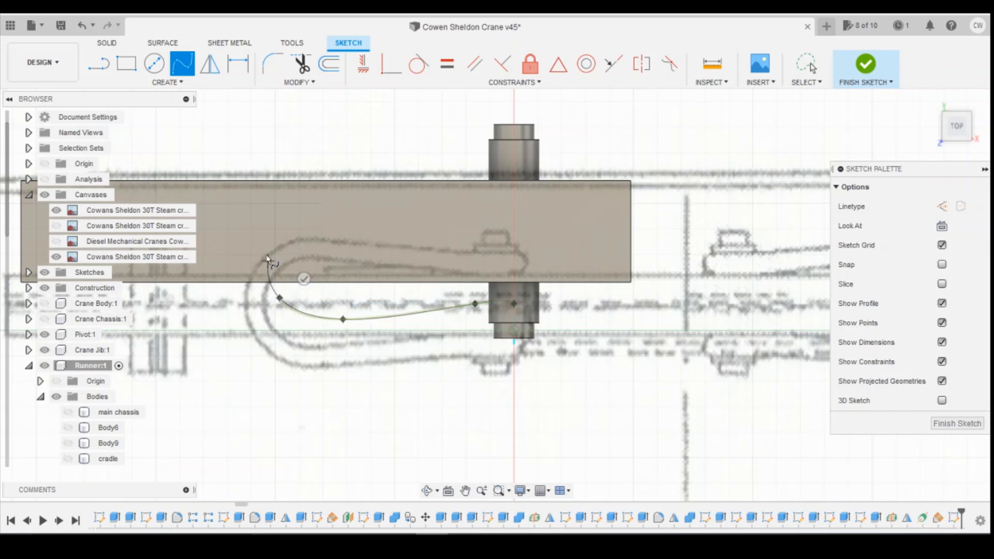
click(264, 231)
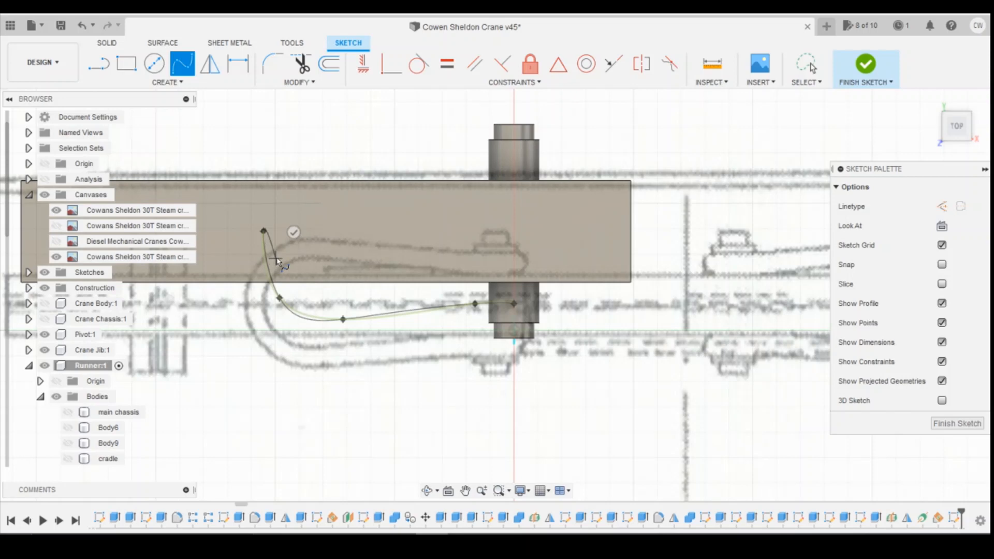
click(293, 233)
key(Escape)
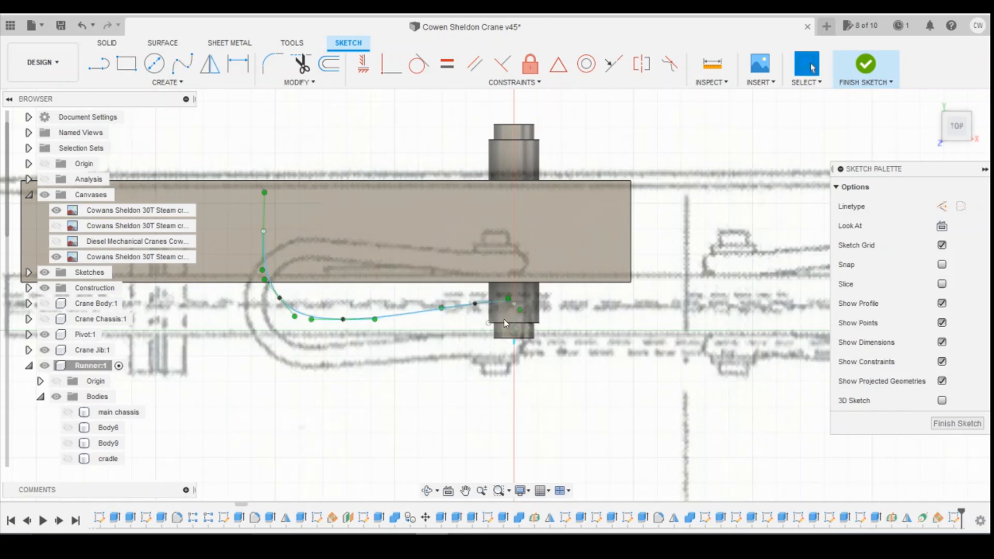
- Sketch a horizontal line about 5.2 mm long from the spline's loop end to the pin axis, and join it vertically to the spline's start
scroll(505, 322, down, 2)
scroll(495, 343, up, 3)
scroll(505, 315, down, 1)
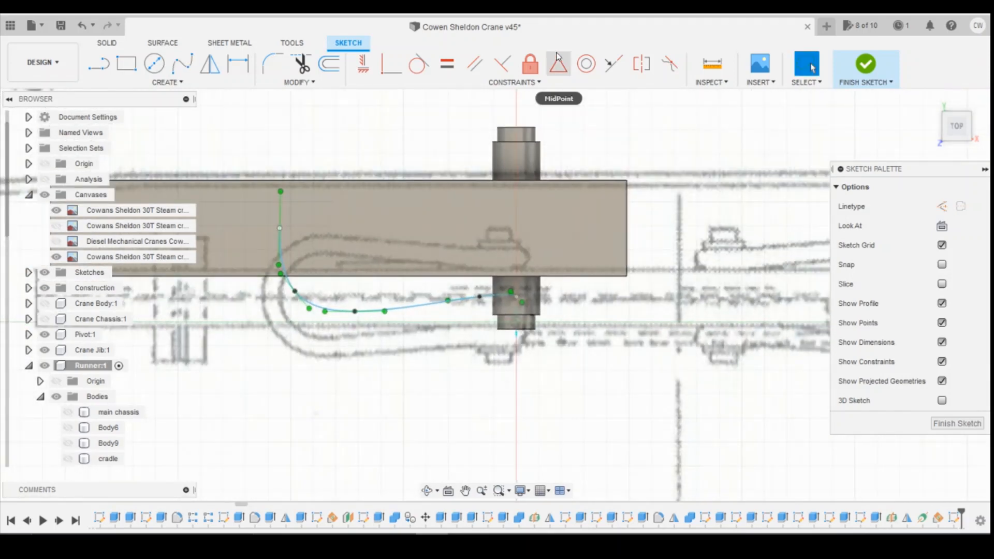
click(99, 63)
click(280, 228)
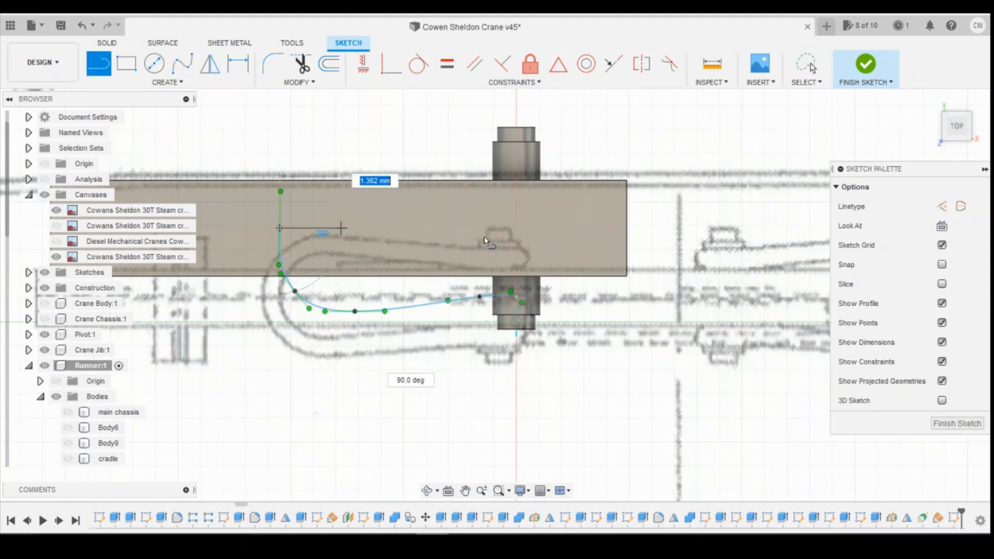
click(516, 227)
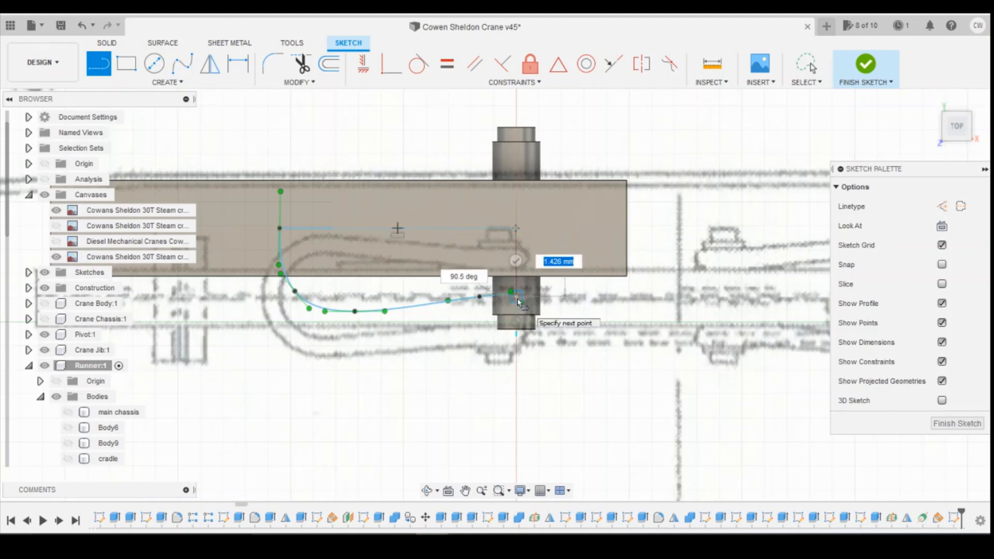
click(521, 303)
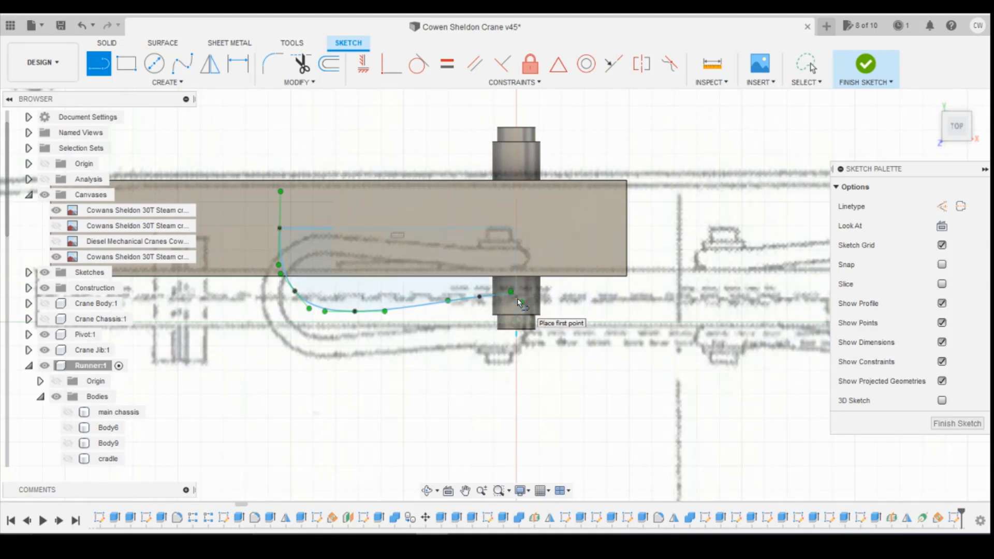
- Convert the vertical and horizontal lines closing off the spline to construction lines
click(941, 207)
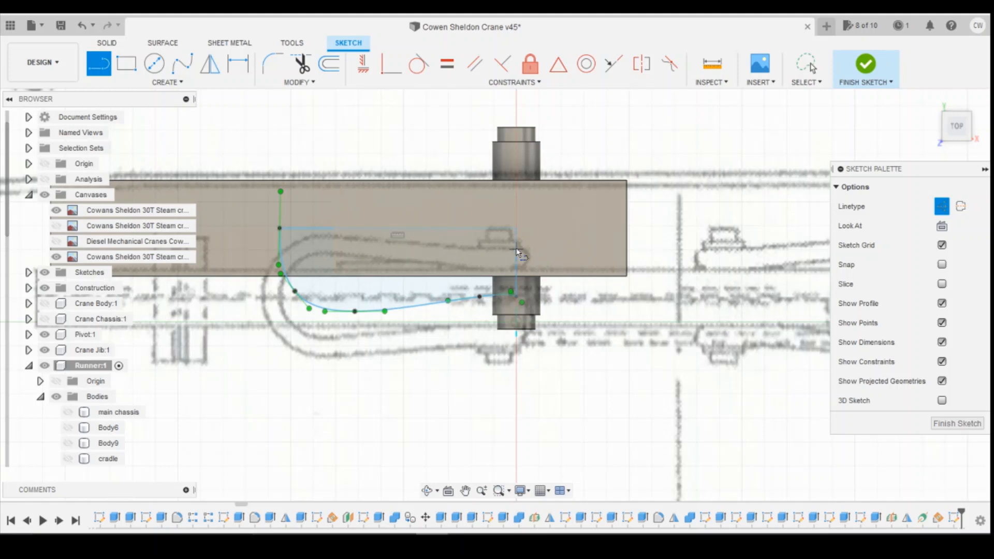
key(Escape)
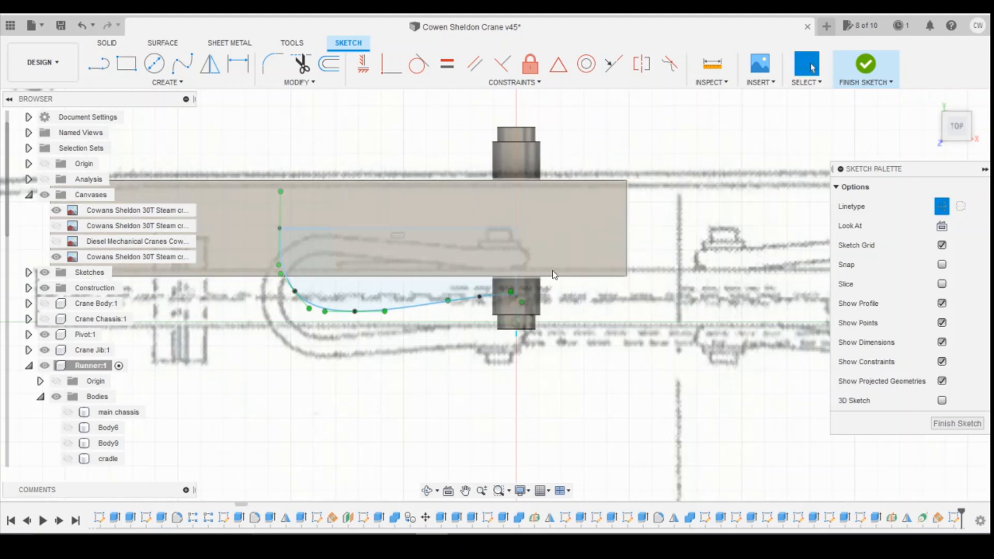
click(515, 260)
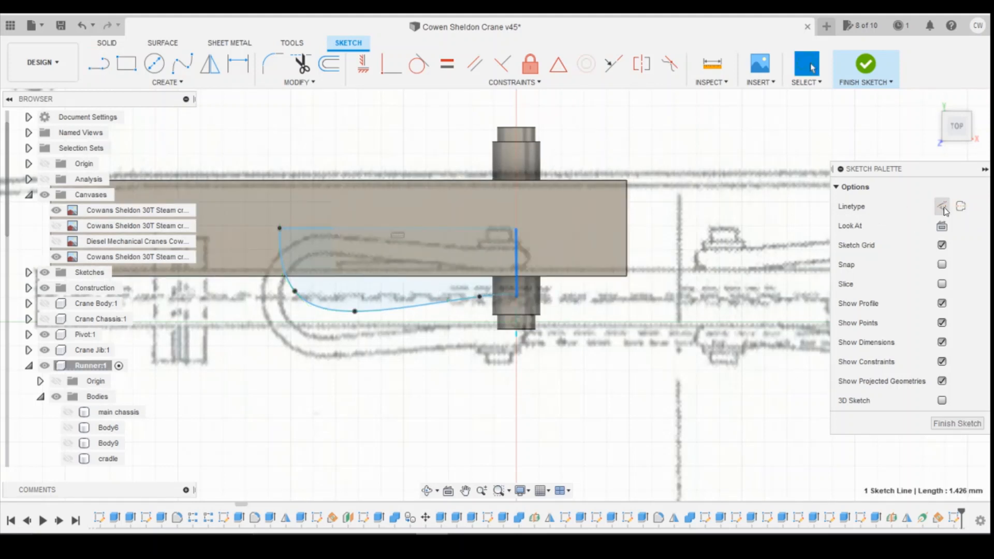
click(943, 207)
click(388, 229)
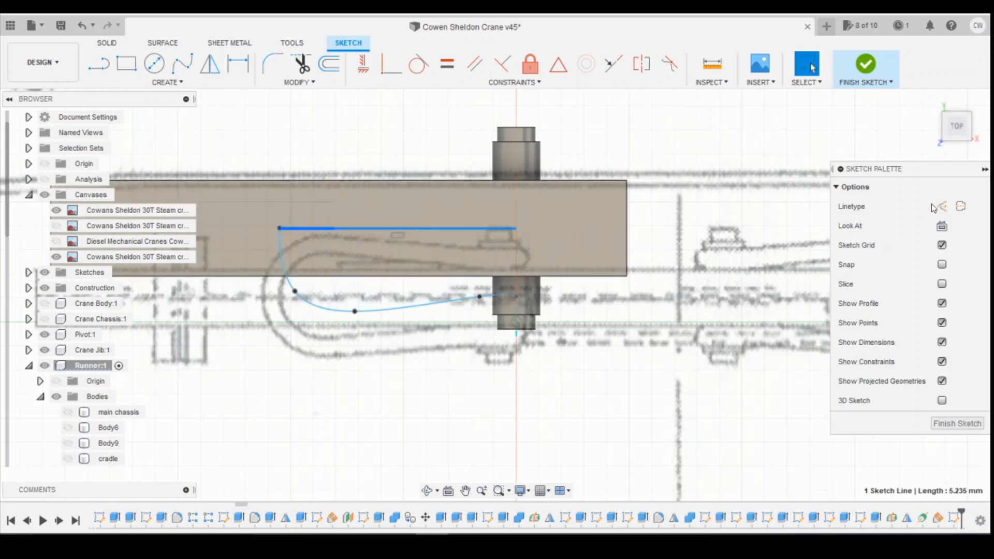
click(940, 208)
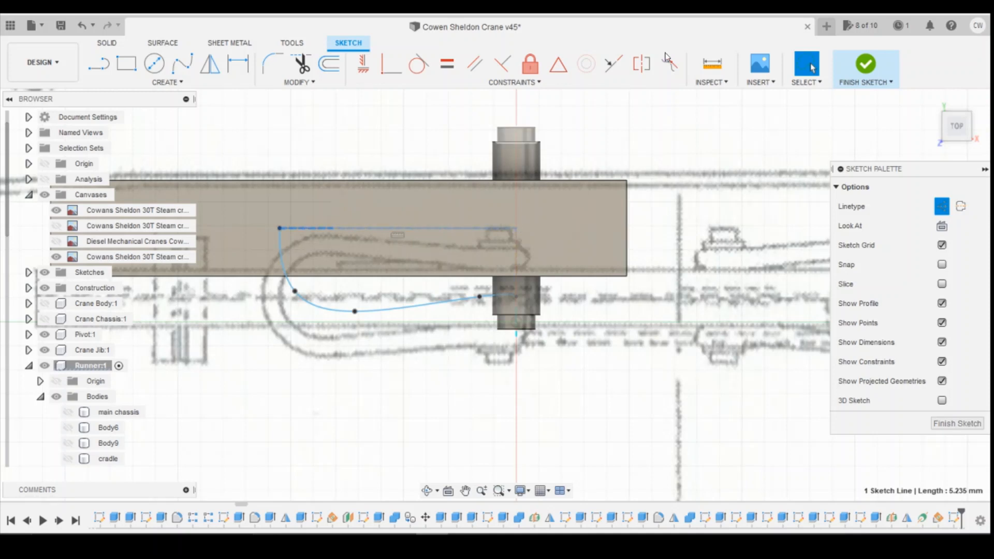
click(642, 66)
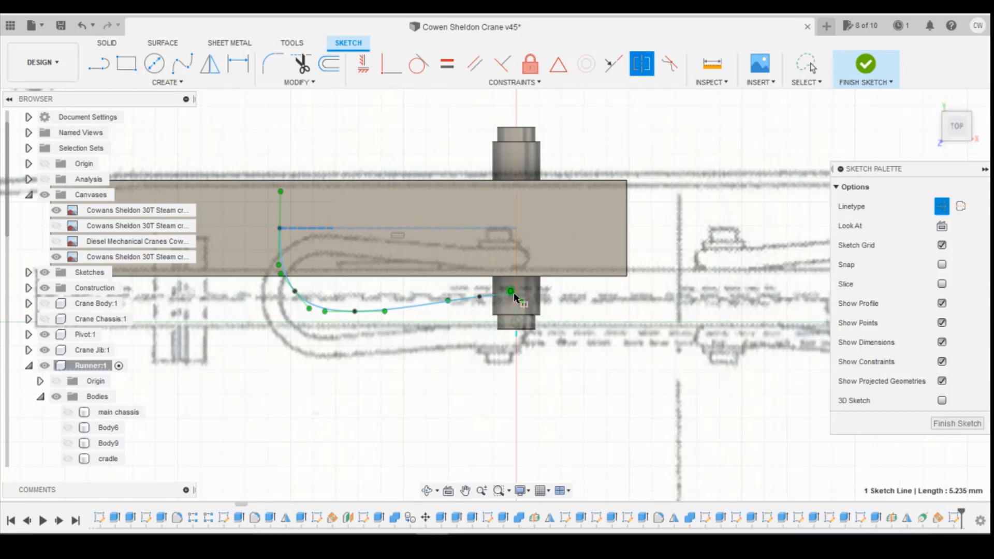
key(Escape)
key(Escape)
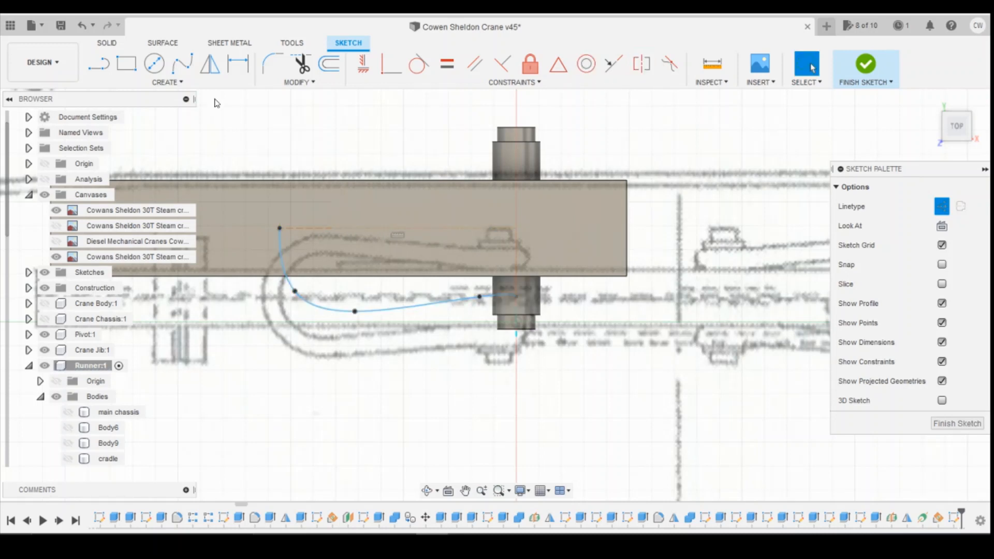
- Mirror the hook spline about the horizontal construction line to form the other half of the loop
click(167, 82)
click(187, 266)
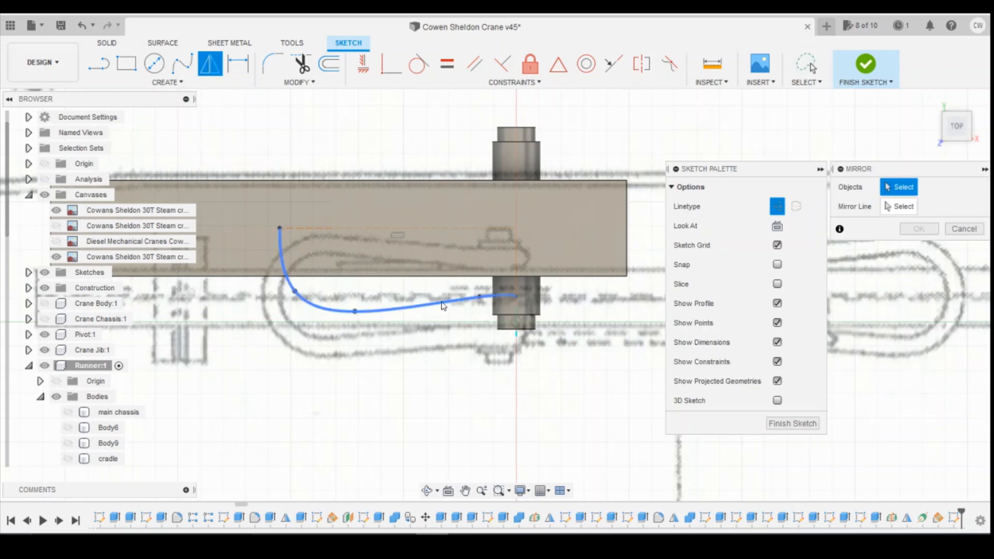
click(441, 302)
click(430, 232)
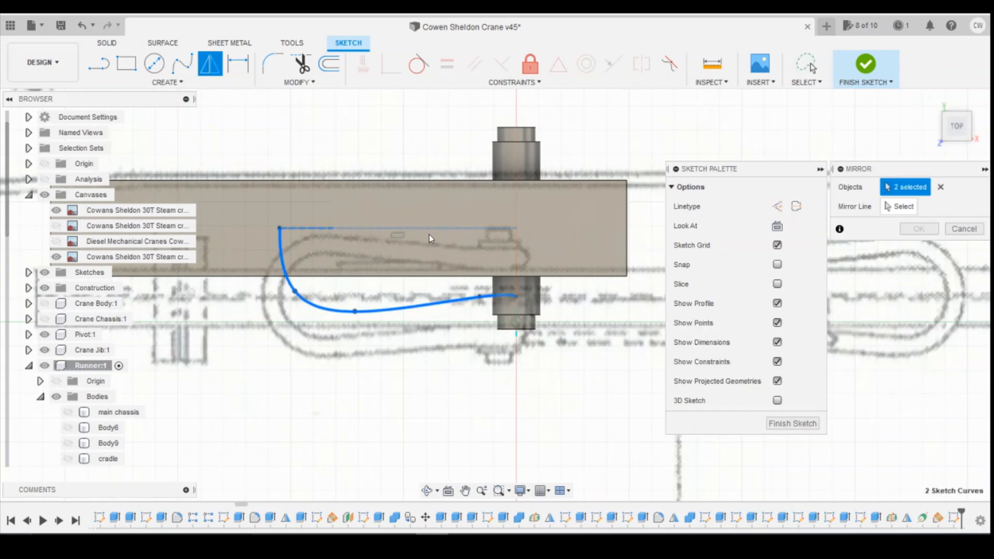
click(941, 187)
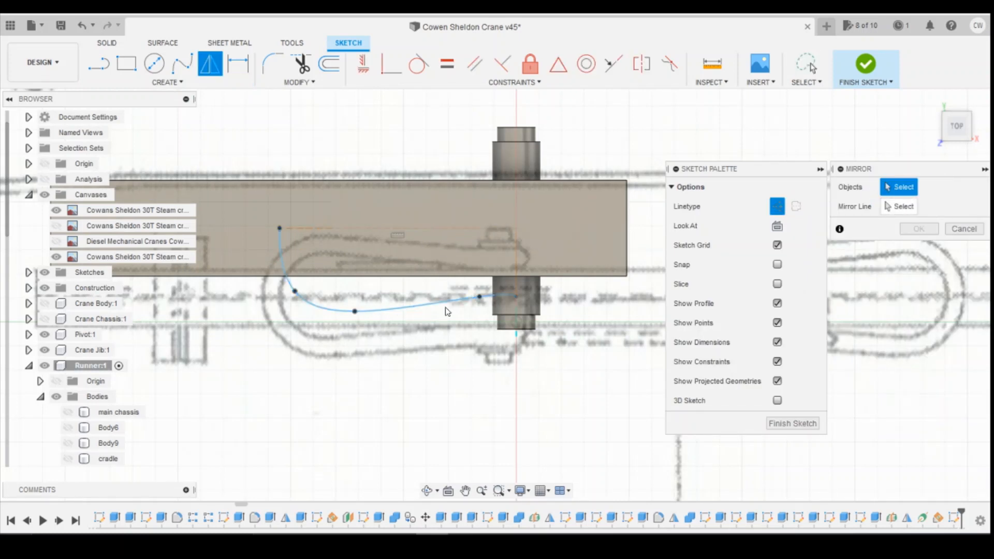
click(454, 305)
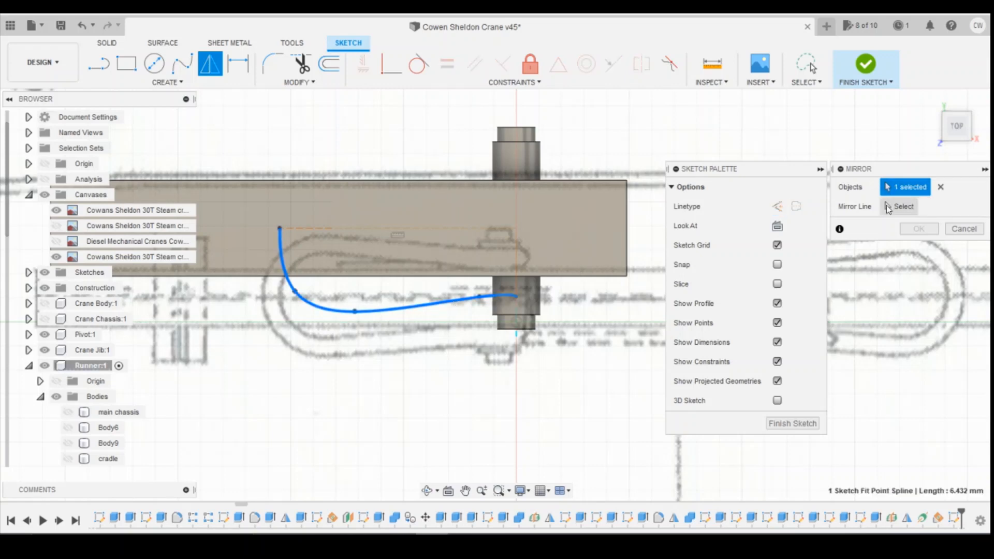
click(430, 232)
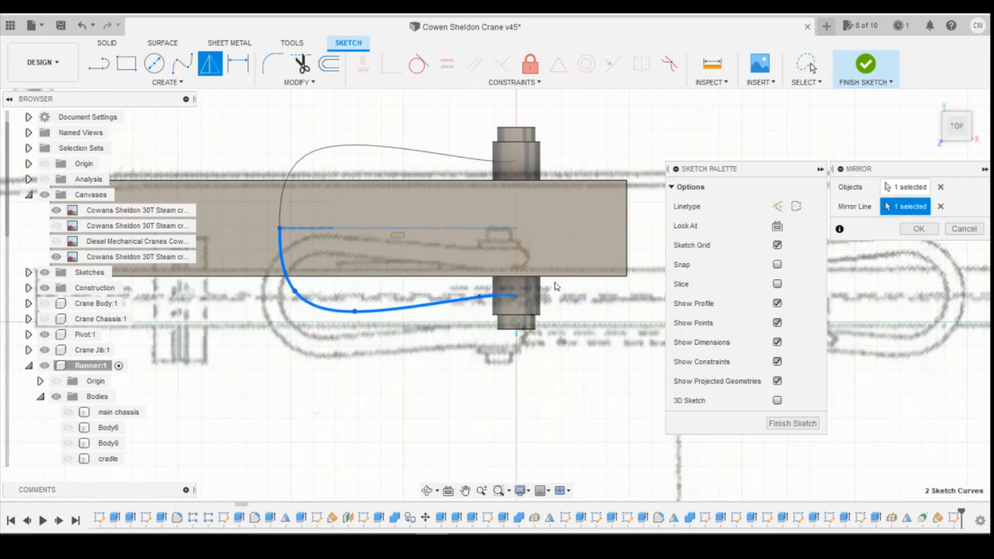
scroll(511, 301, up, 3)
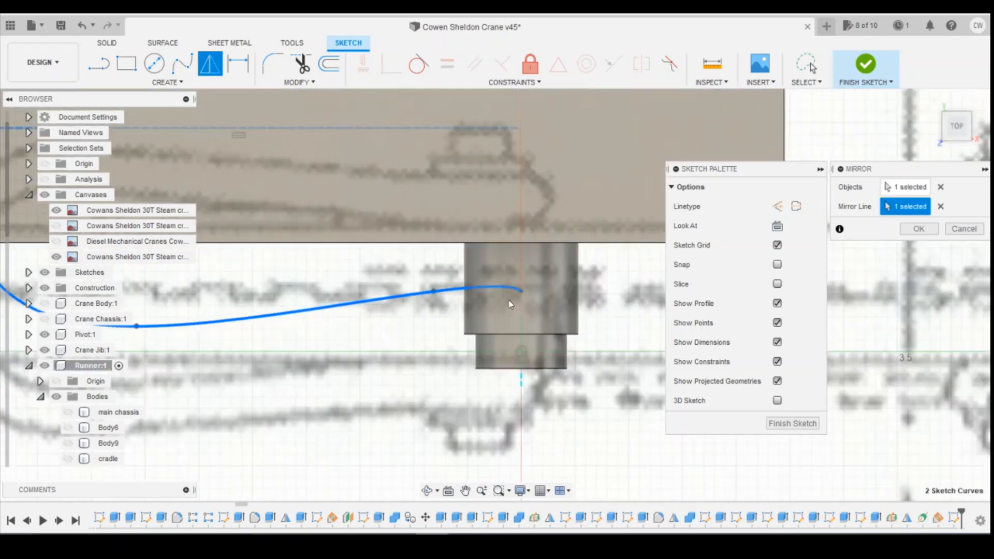
scroll(518, 299, down, 2)
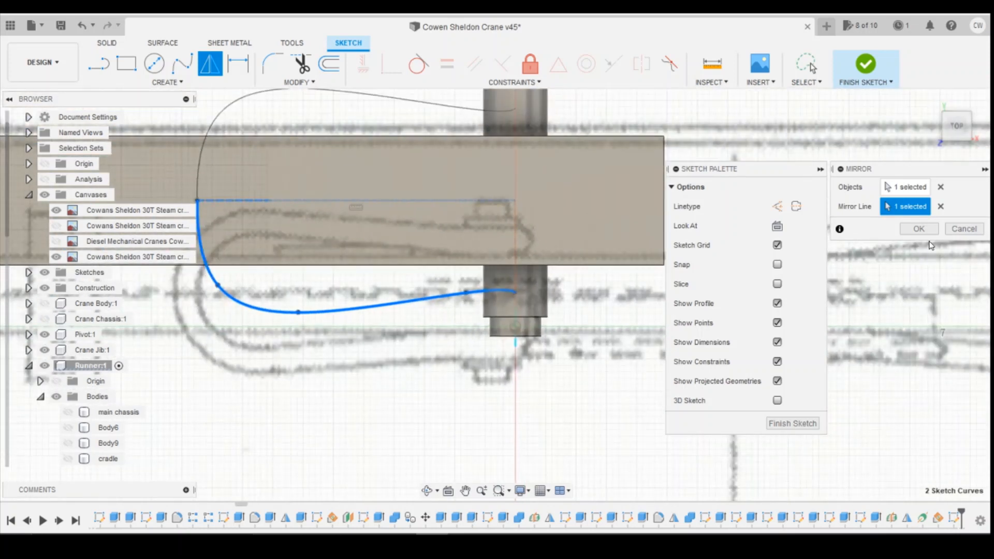
click(919, 229)
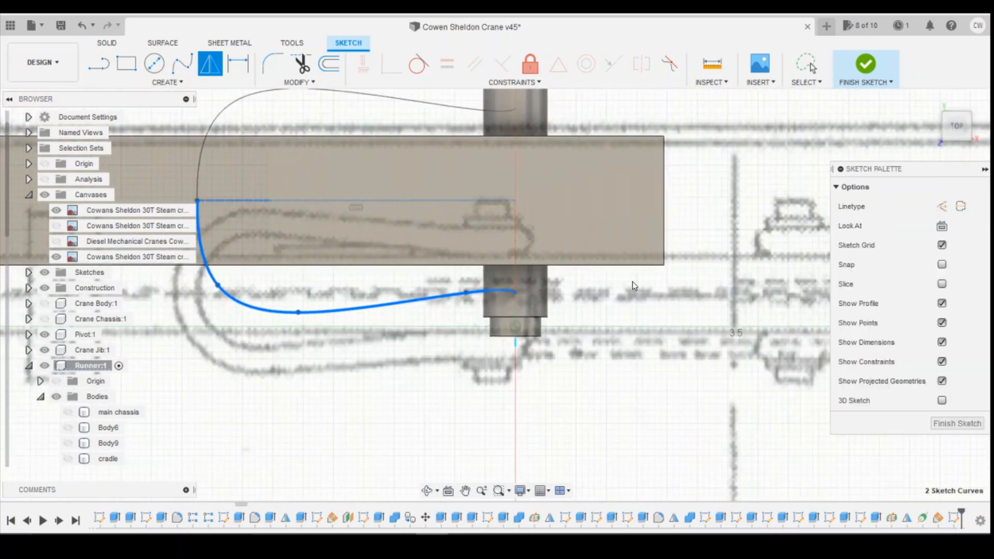
- Try to reshape the spline by moving its tangent handle at the pin, undoing each attempt
click(520, 298)
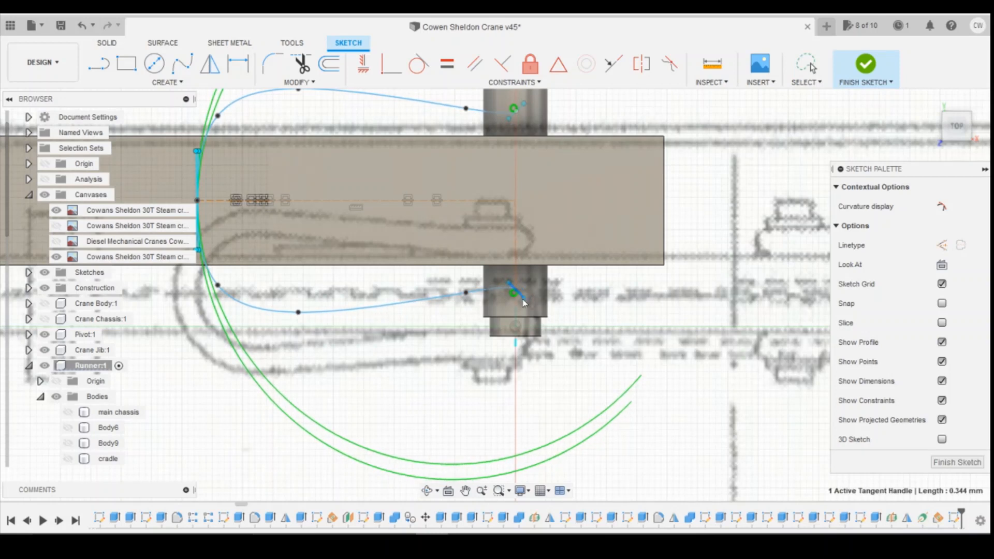
drag(523, 303, 521, 325)
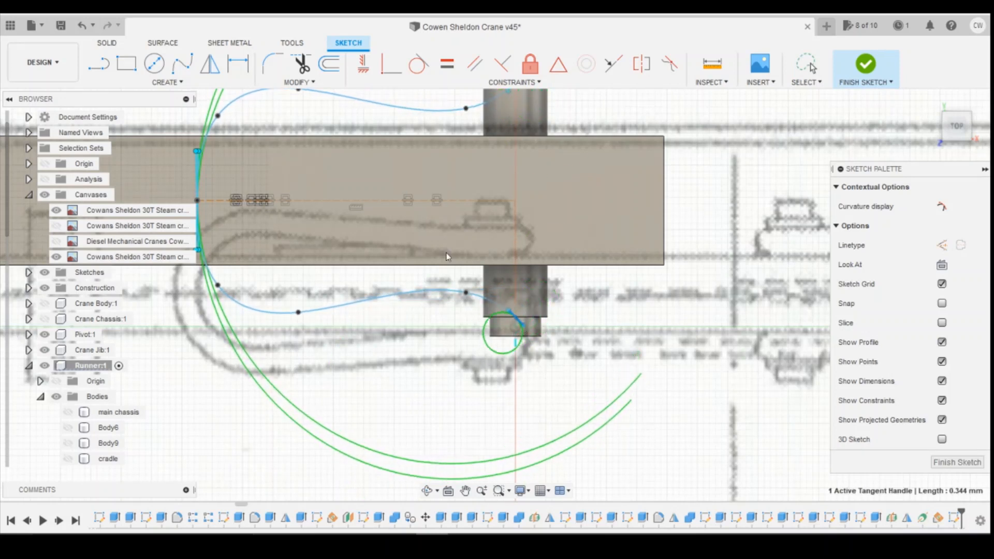
click(83, 26)
scroll(539, 303, up, 2)
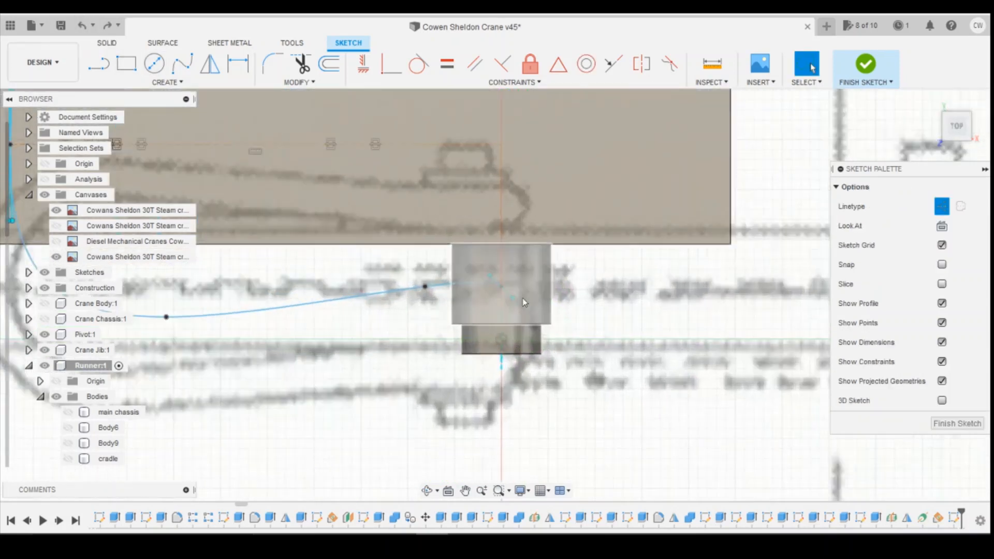
scroll(521, 299, up, 3)
click(475, 264)
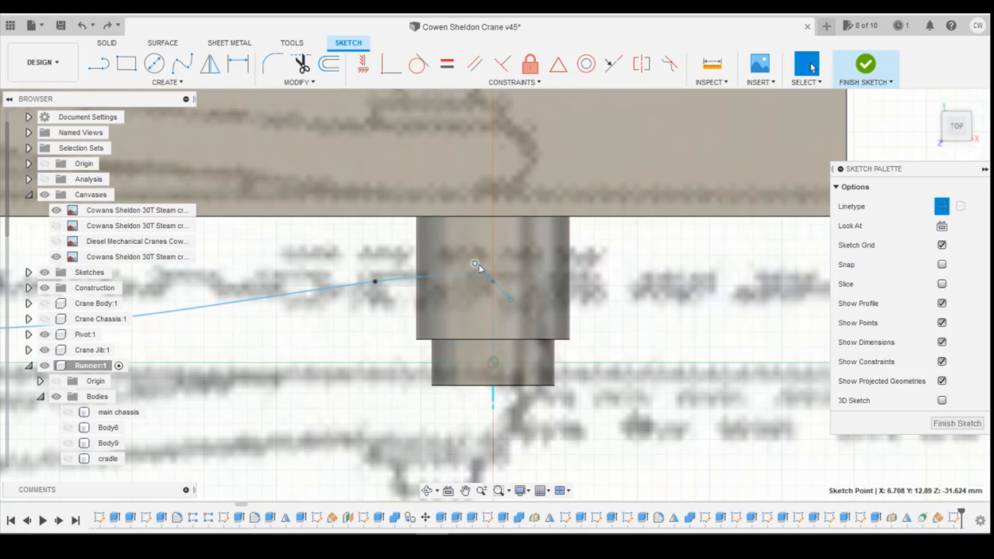
drag(474, 264, 475, 268)
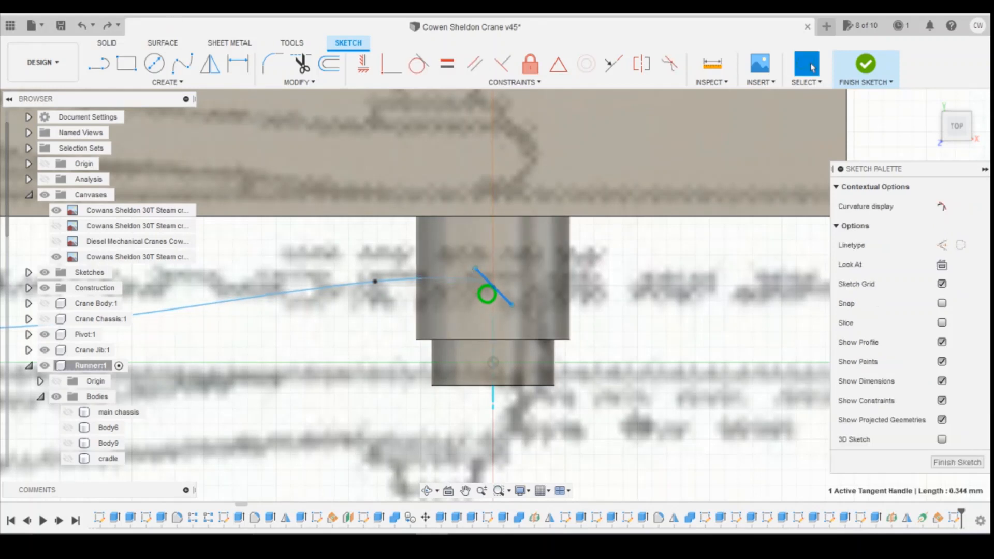
click(76, 25)
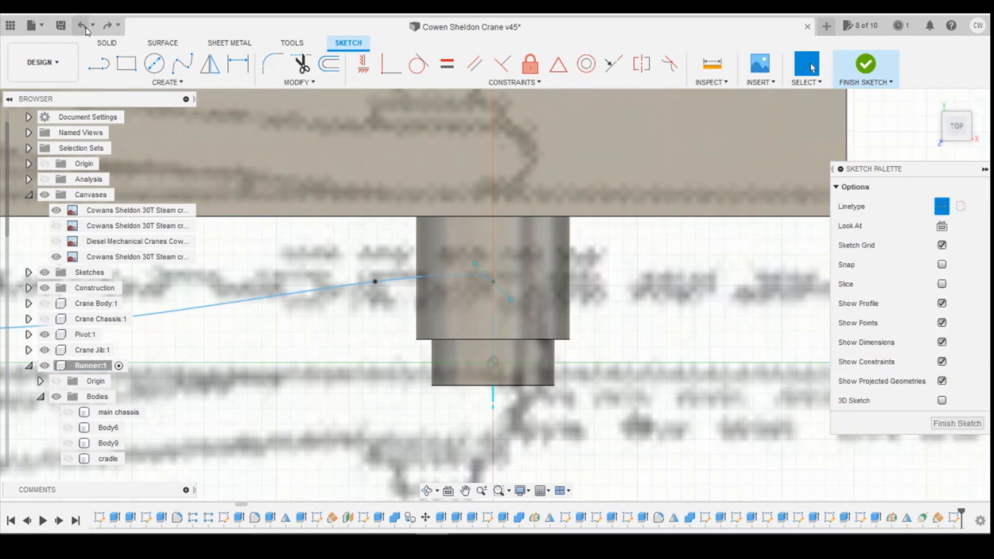
- Lengthen the spline's tangent handle at the pin and turn it nearly horizontal to straighten the curve's end
scroll(545, 222, down, 3)
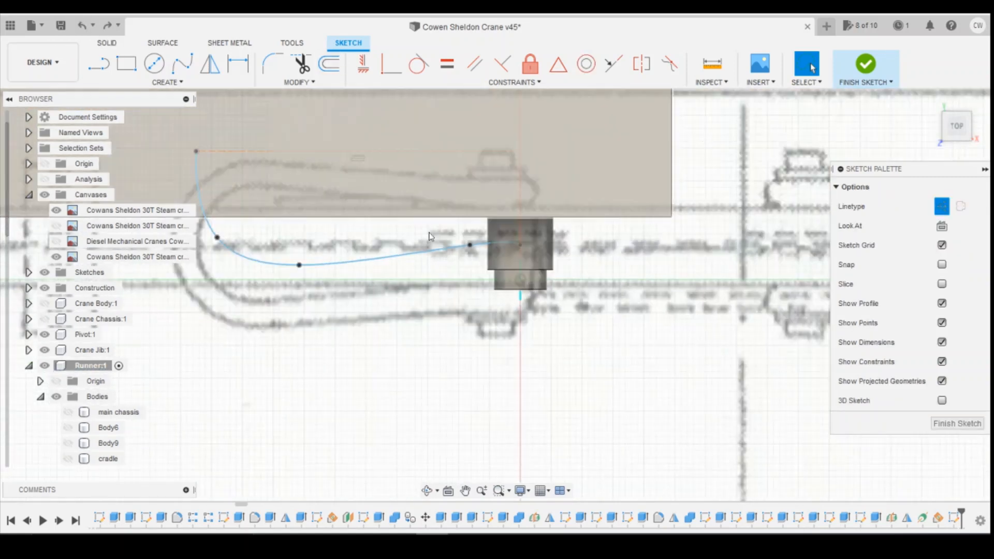
click(490, 242)
scroll(491, 240, up, 3)
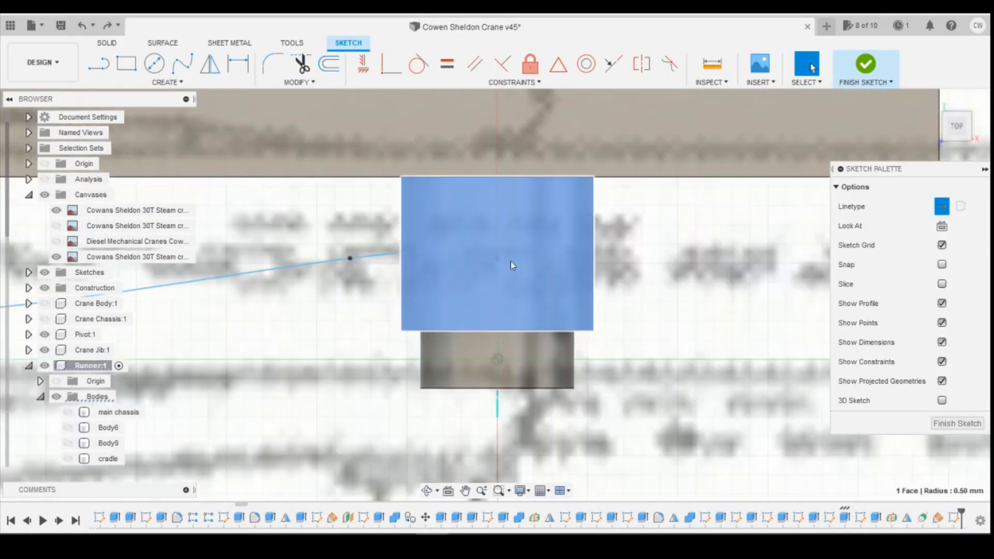
click(390, 252)
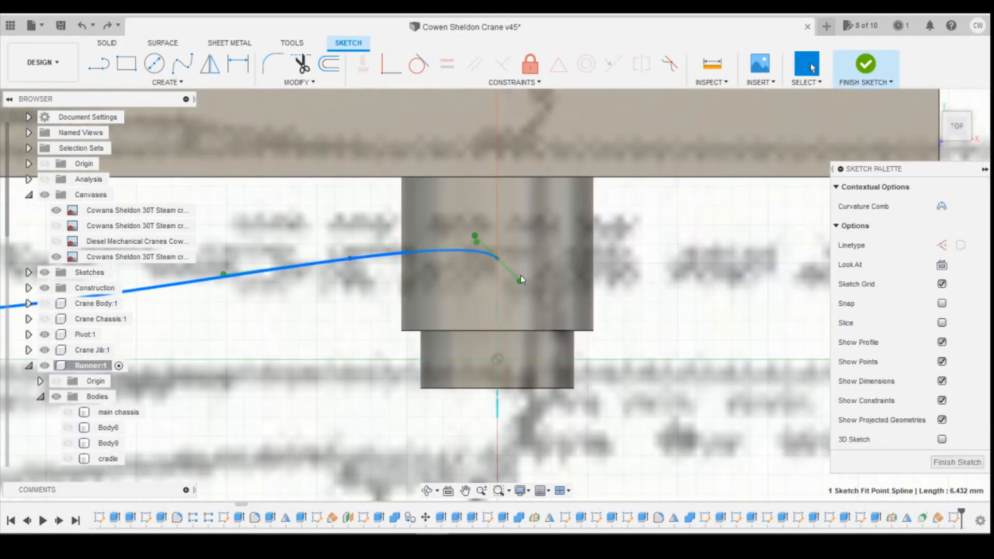
drag(524, 280, 547, 250)
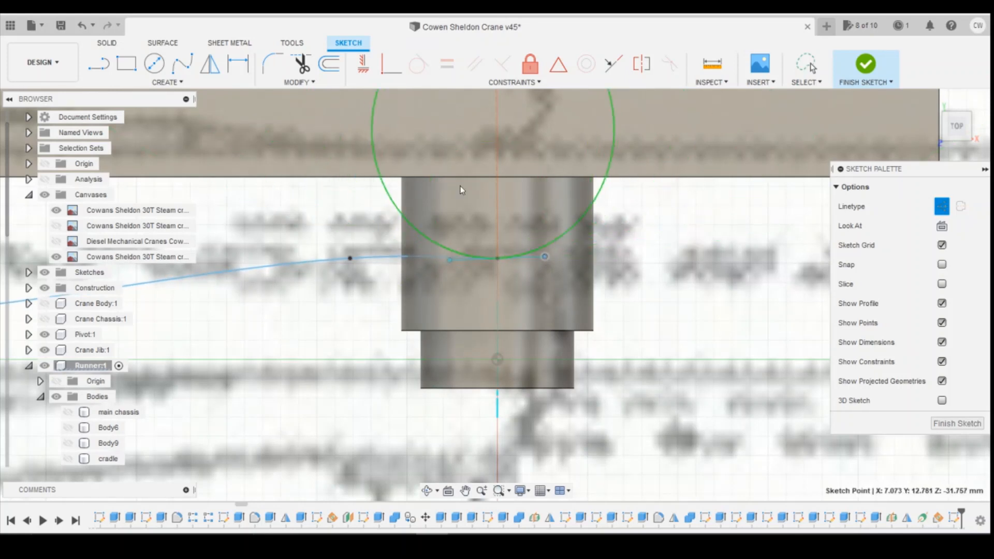
- Constrain the spline's tangent handle at the pin to horizontal
click(363, 64)
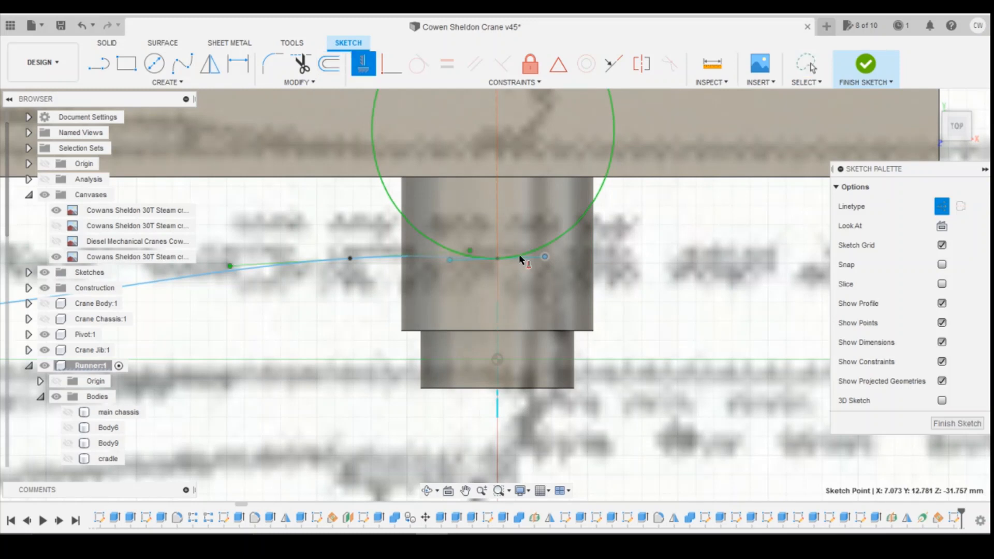
key(Escape)
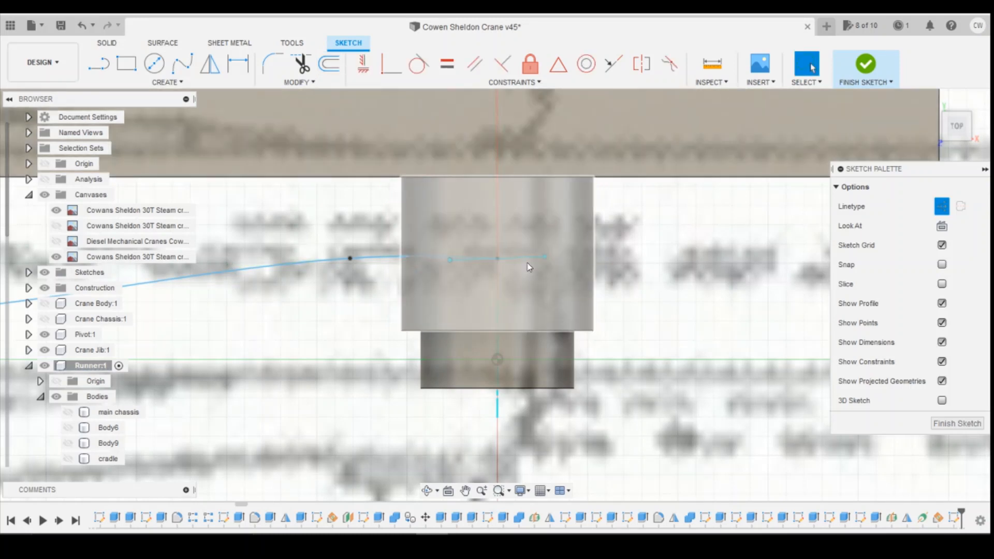
click(524, 258)
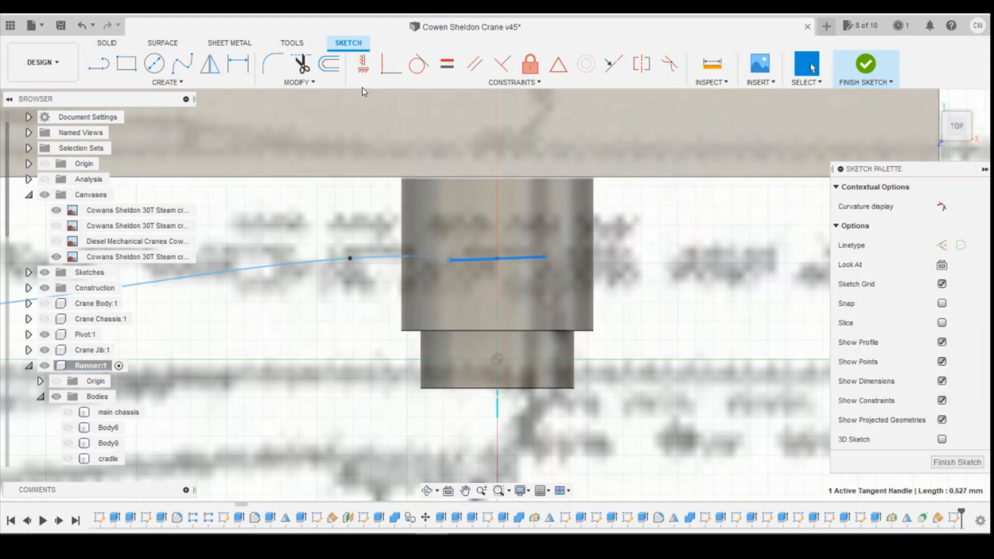
click(363, 65)
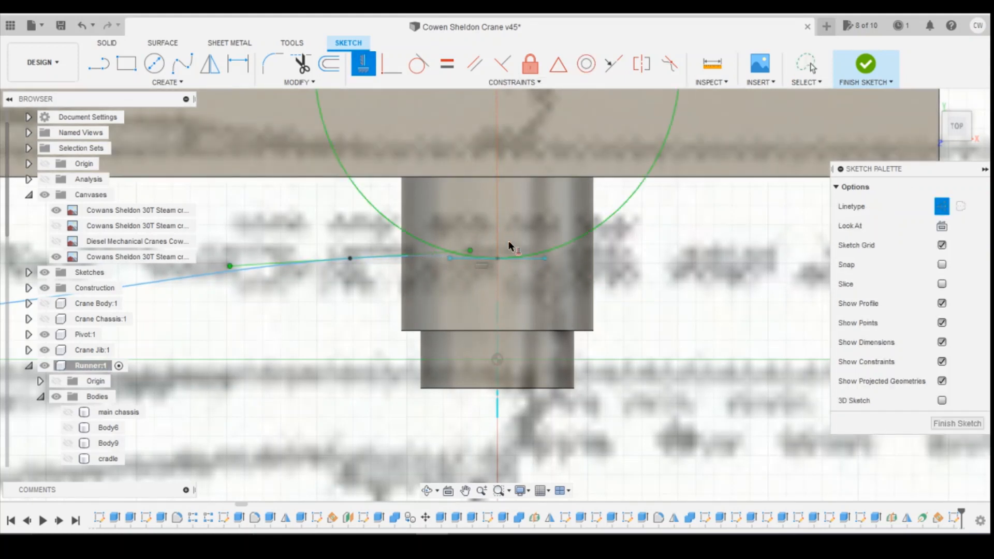
scroll(585, 251, down, 5)
scroll(299, 185, up, 3)
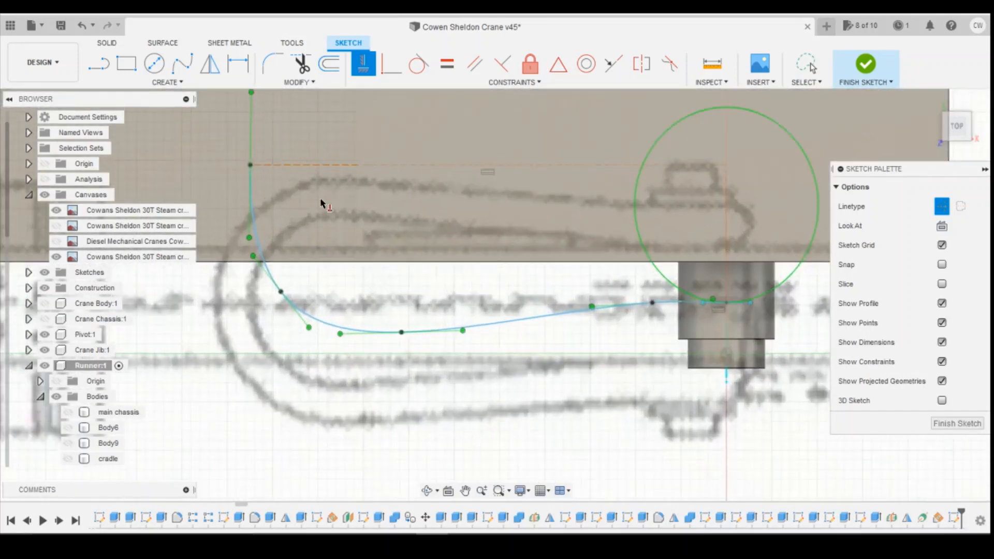
scroll(321, 203, down, 3)
scroll(284, 168, up, 4)
key(Escape)
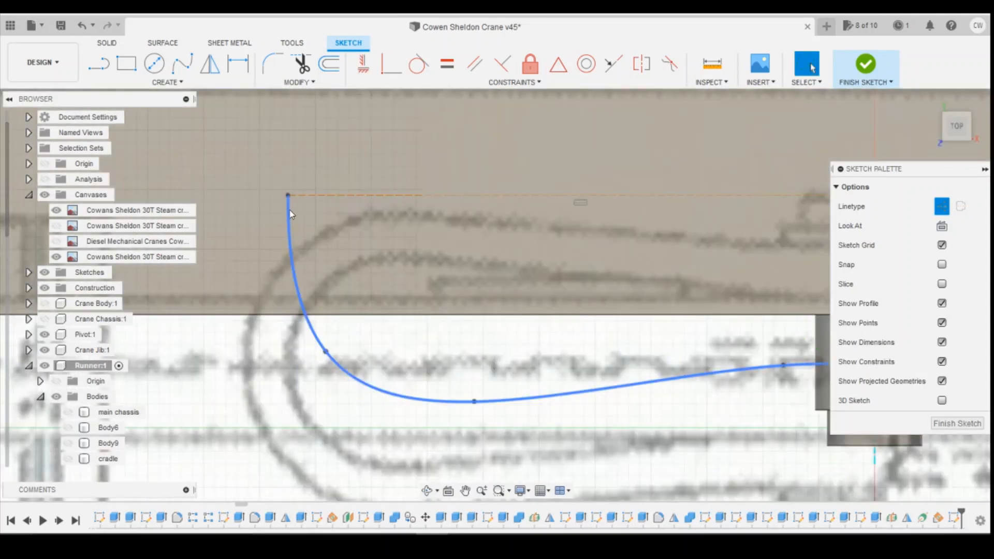
- Constrain the tangent handle at the spline's other end, on the horizontal construction line, to vertical
click(289, 213)
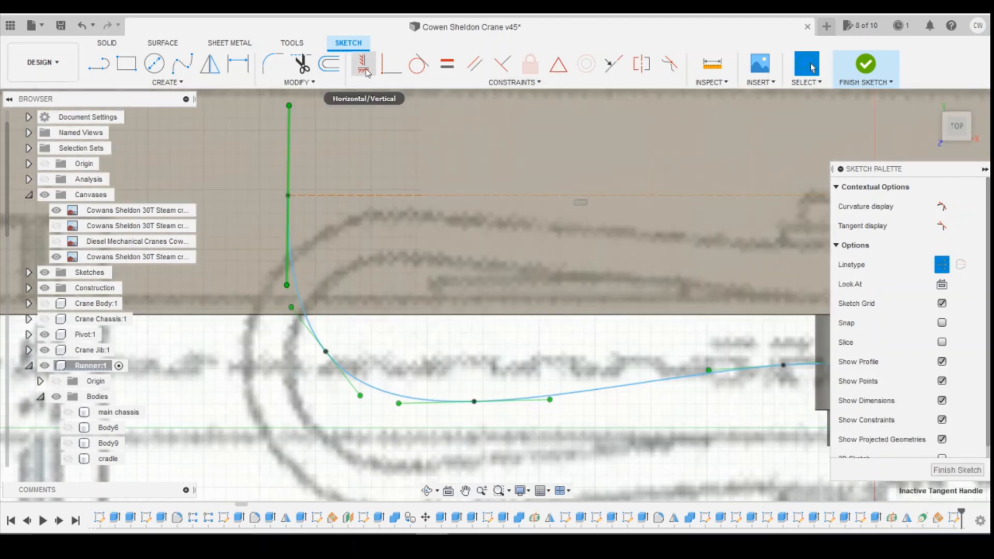
click(363, 64)
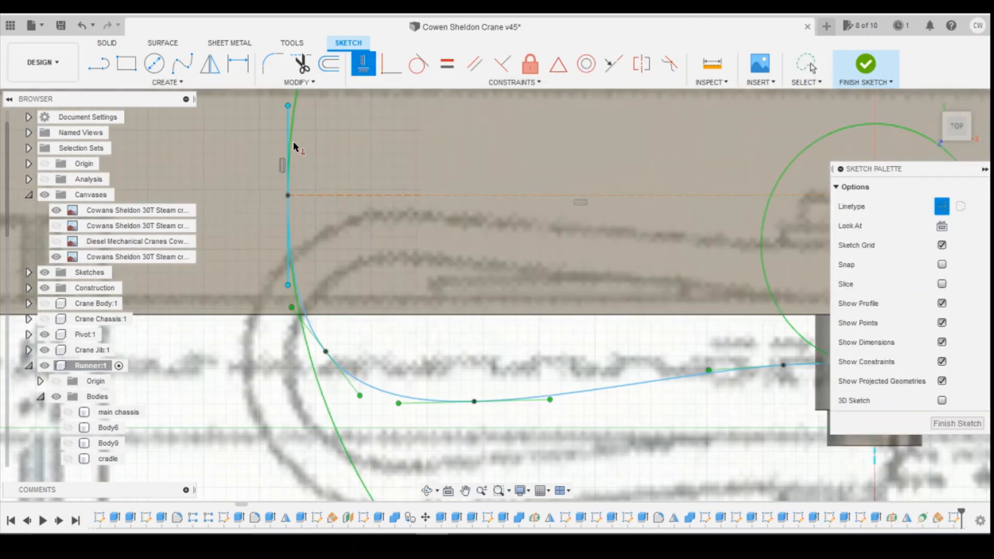
scroll(295, 213, down, 4)
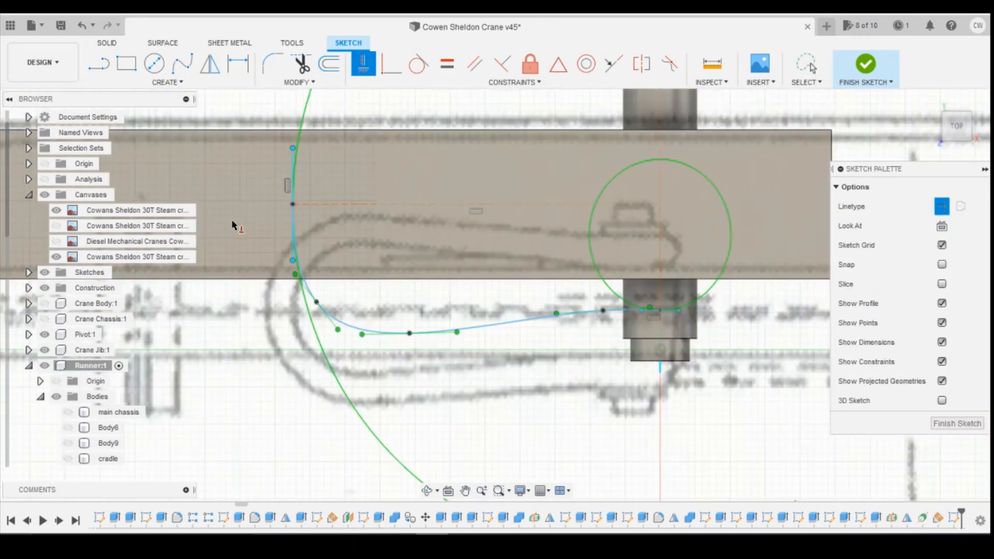
scroll(537, 209, up, 3)
scroll(523, 210, down, 2)
key(Escape)
- Mirror the hook spline about the horizontal construction line and finish the sketch
click(154, 84)
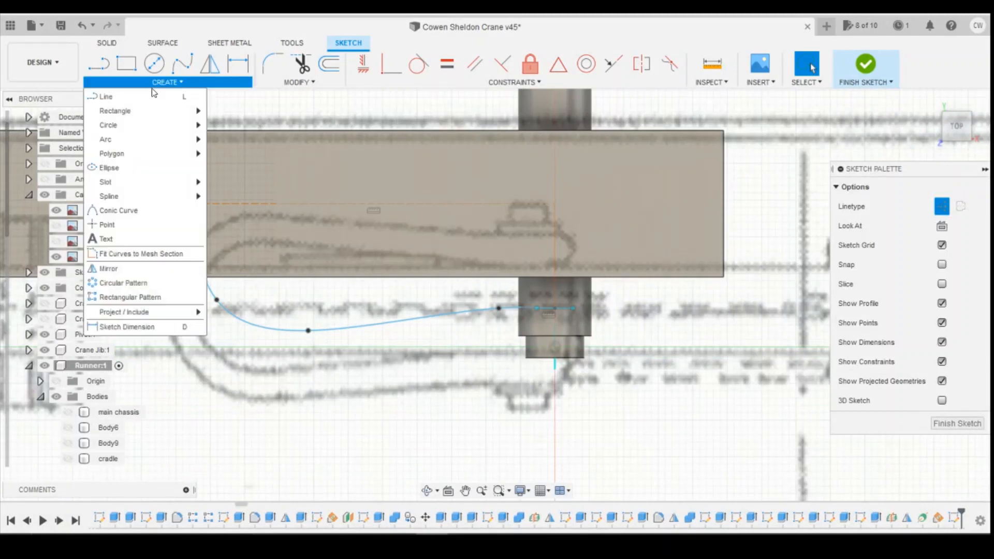
click(107, 269)
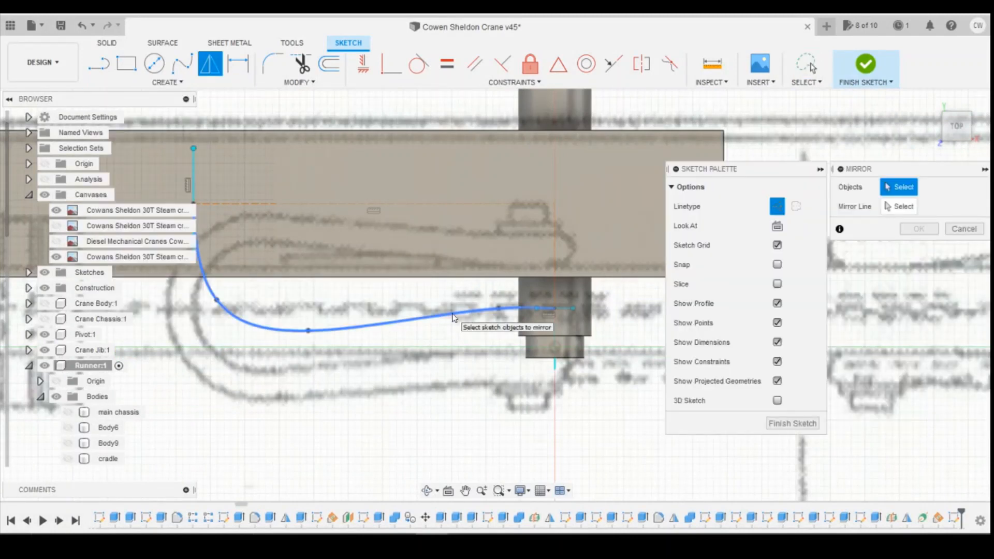
click(452, 315)
click(900, 207)
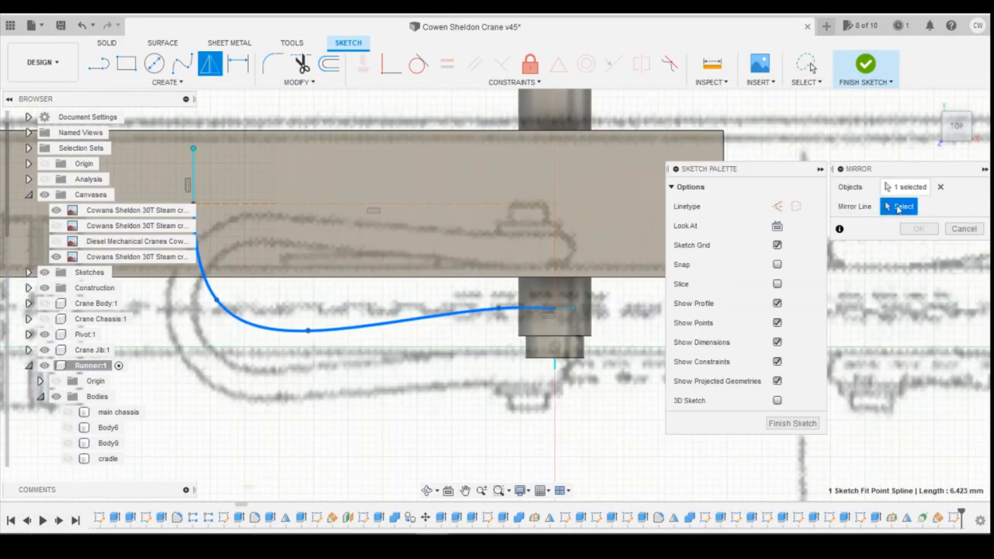
click(243, 204)
scroll(470, 305, down, 2)
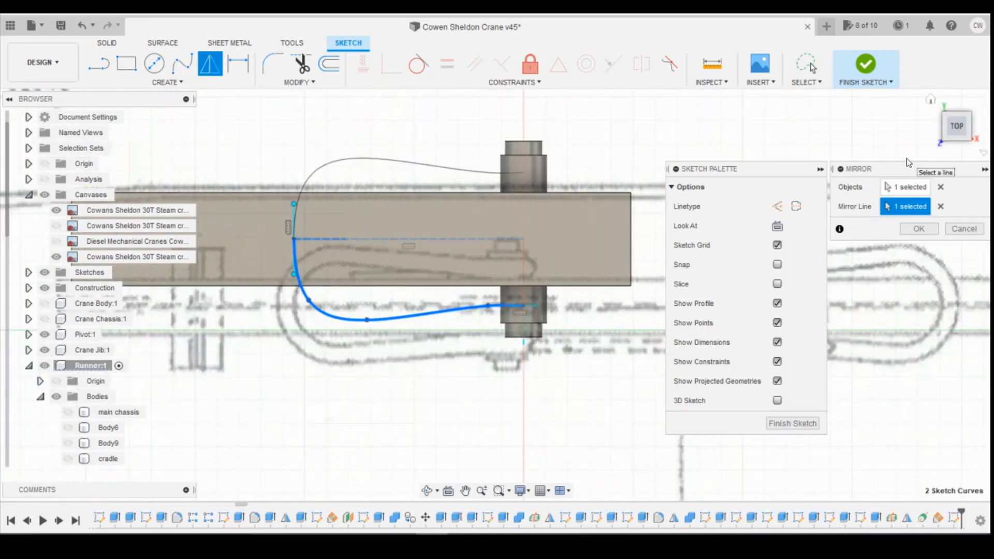
click(925, 230)
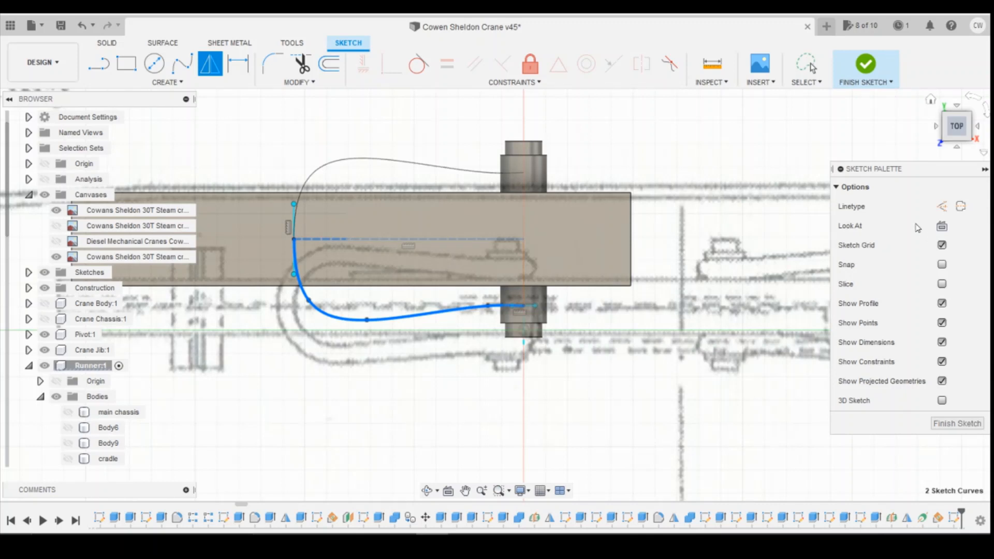
click(945, 425)
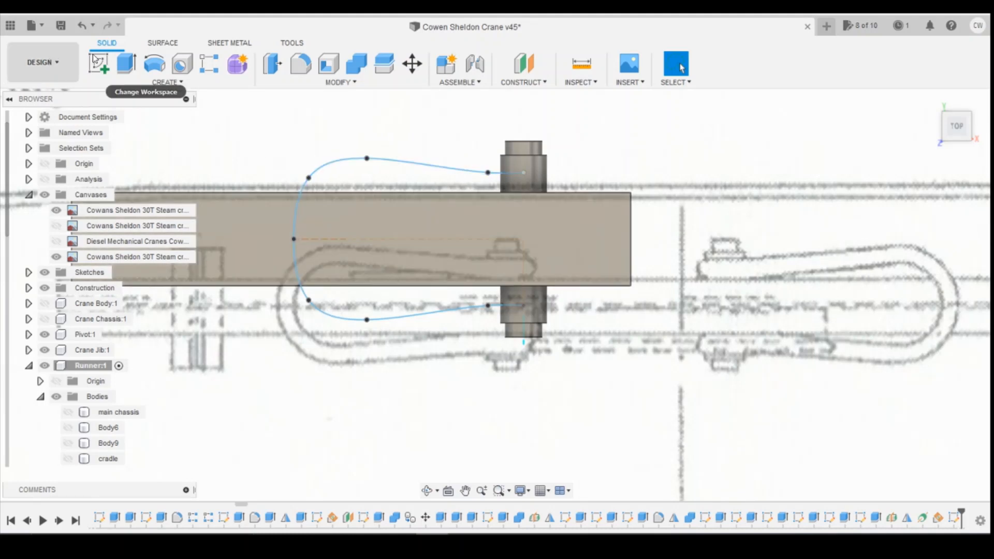
- Create a circular pipe along the full mirrored hook spline, using the Join operation
click(111, 87)
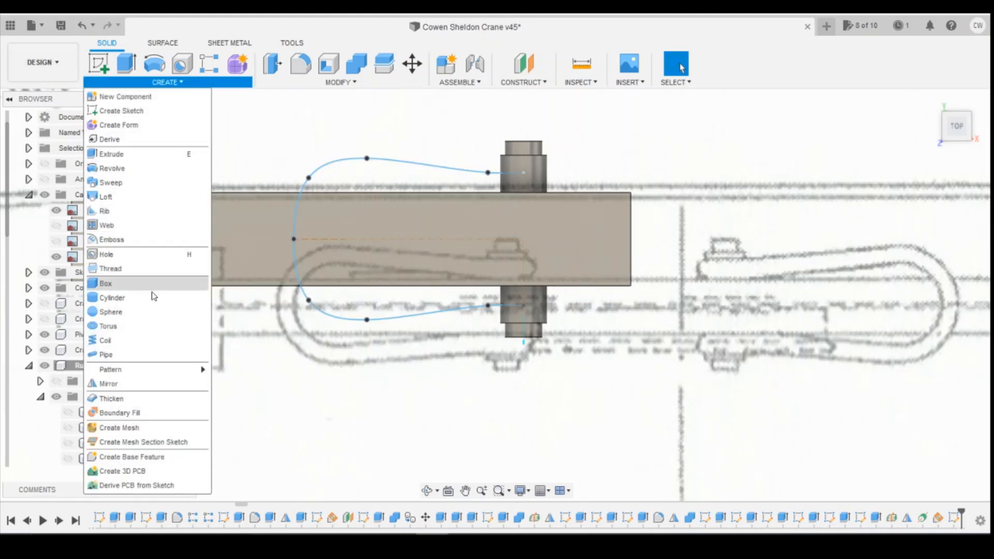
click(106, 355)
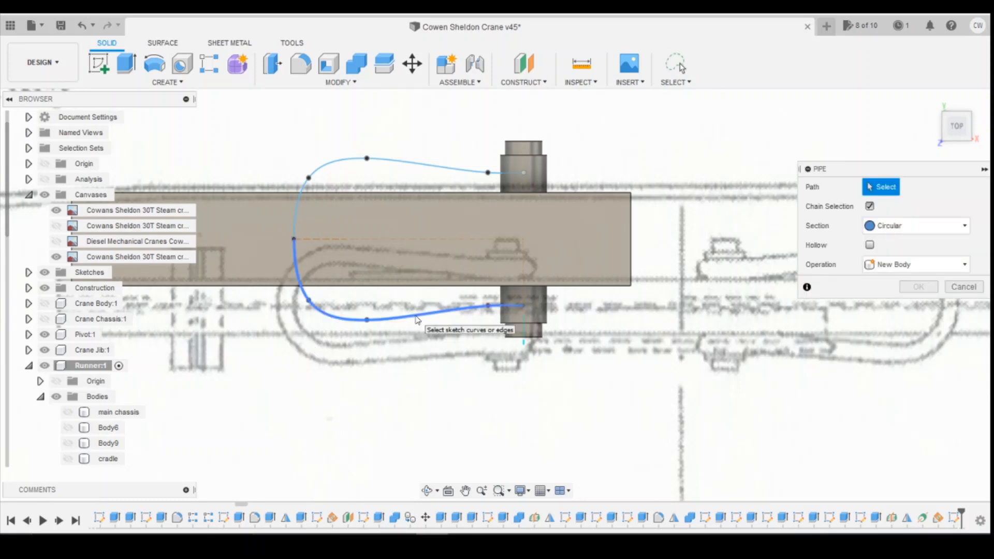
click(296, 209)
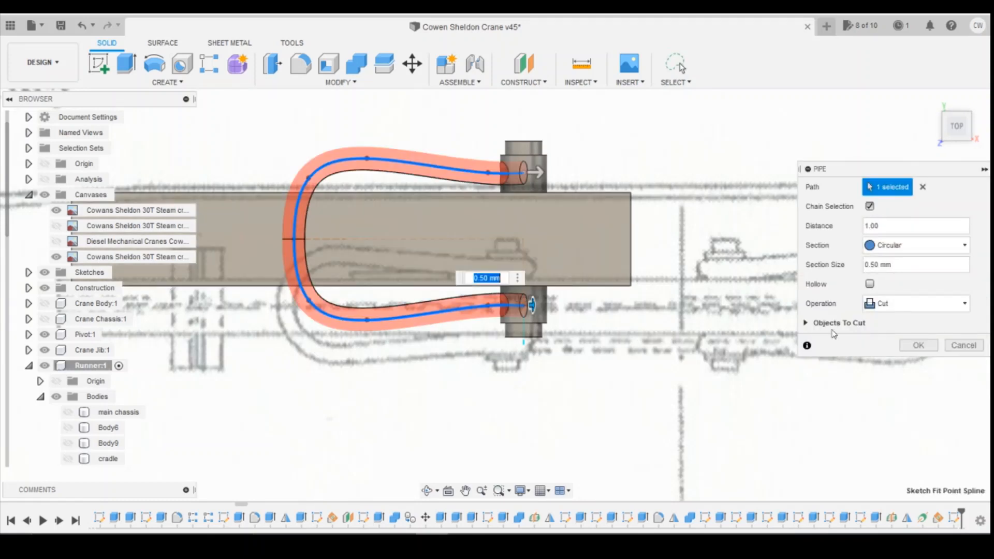
click(916, 304)
click(889, 323)
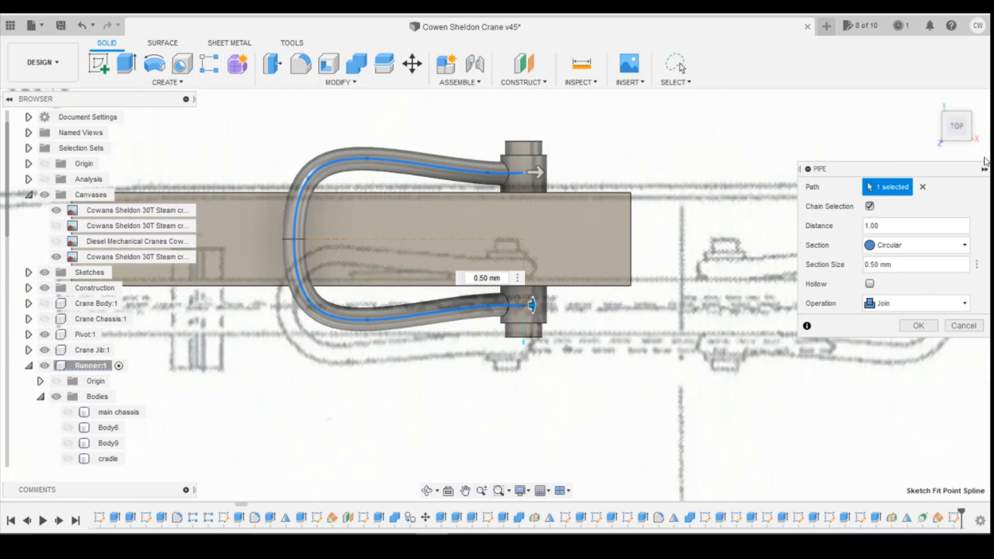
- Compare the pipe with the hook on the side drawing, set its section size to 0.7 mm and complete it
drag(951, 129, 956, 133)
click(954, 132)
scroll(269, 225, up, 5)
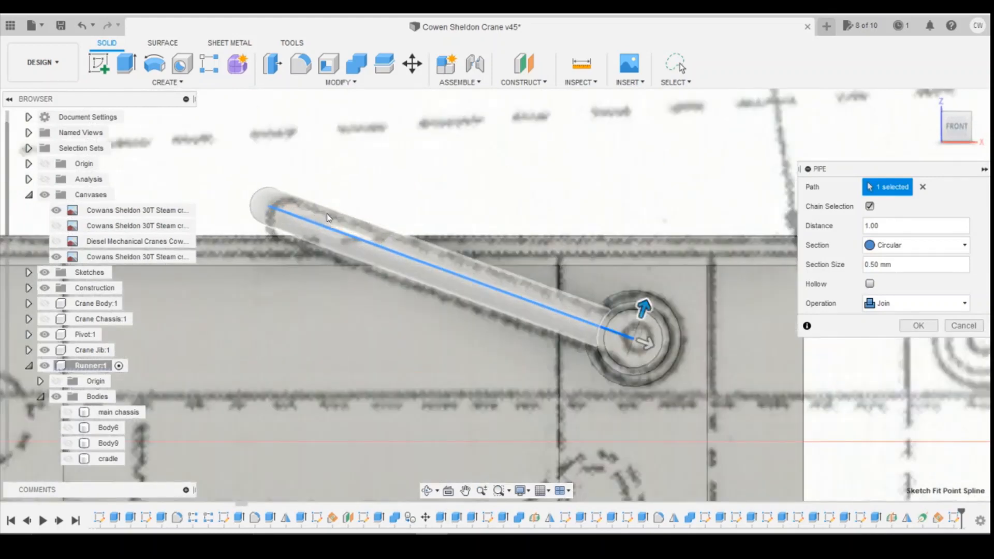
scroll(269, 224, down, 2)
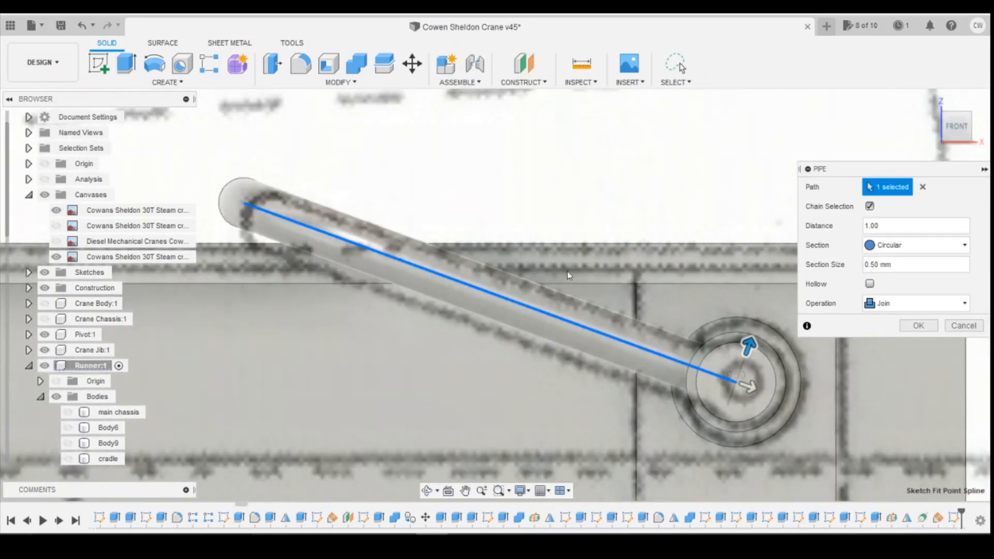
drag(901, 265, 851, 267)
text(0.7)
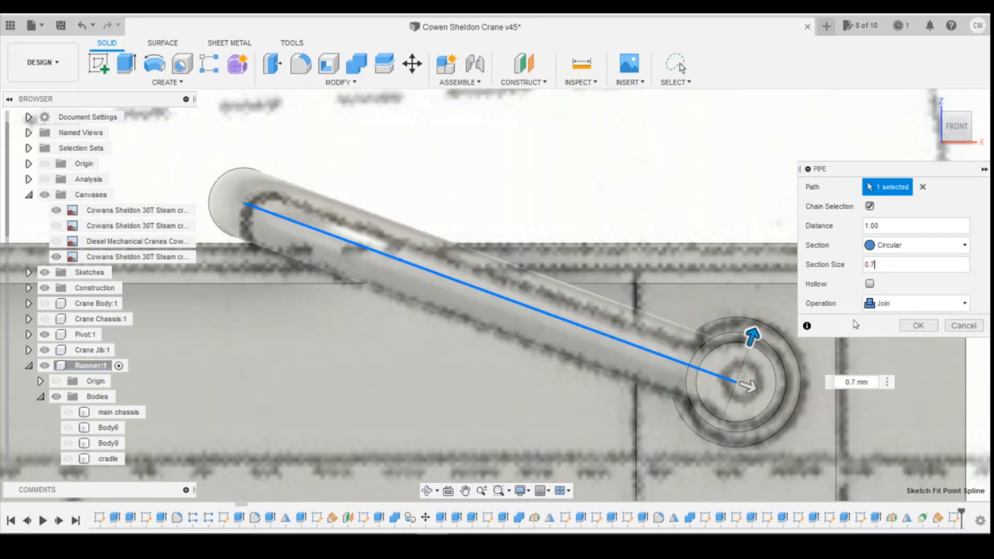
key(Return)
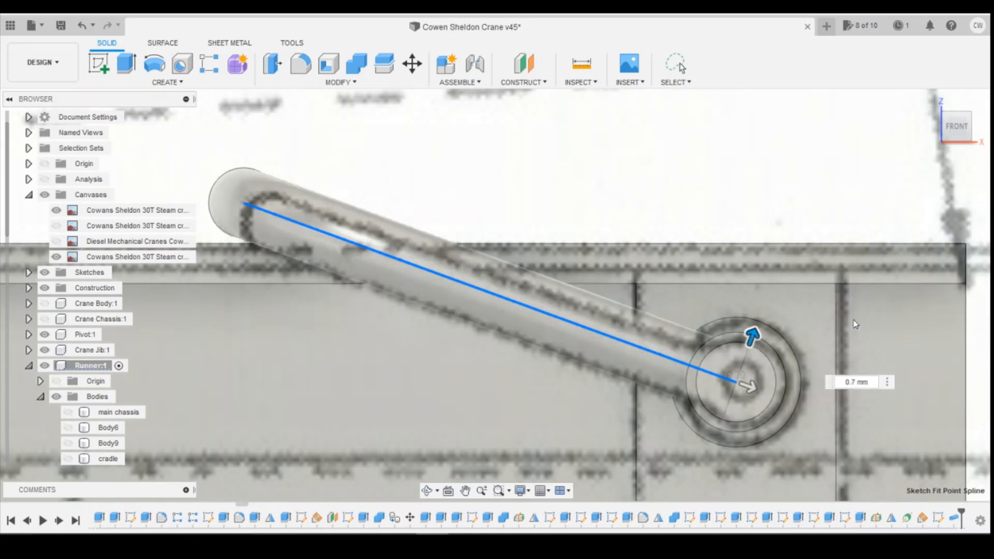
- Edit the hook's angled construction plane and reduce its tilt so the pipe follows the slope of the hook in the side drawing
drag(951, 124, 948, 152)
click(955, 136)
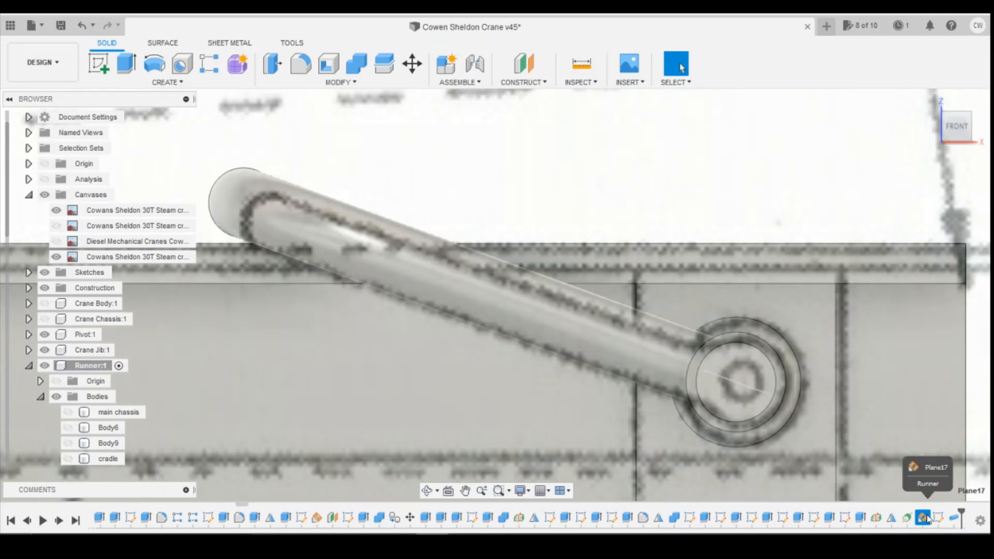
right_click(927, 520)
click(898, 401)
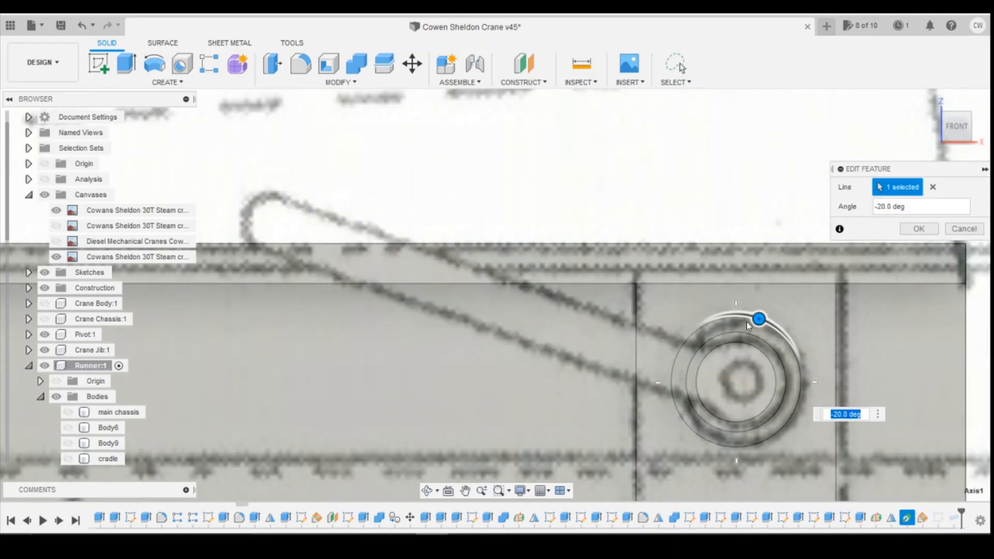
click(835, 414)
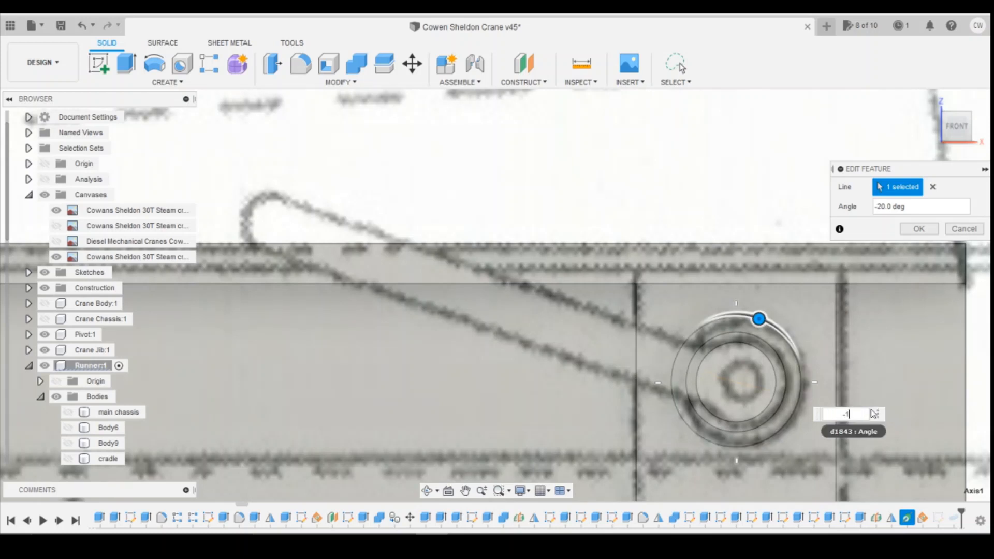
key(Return)
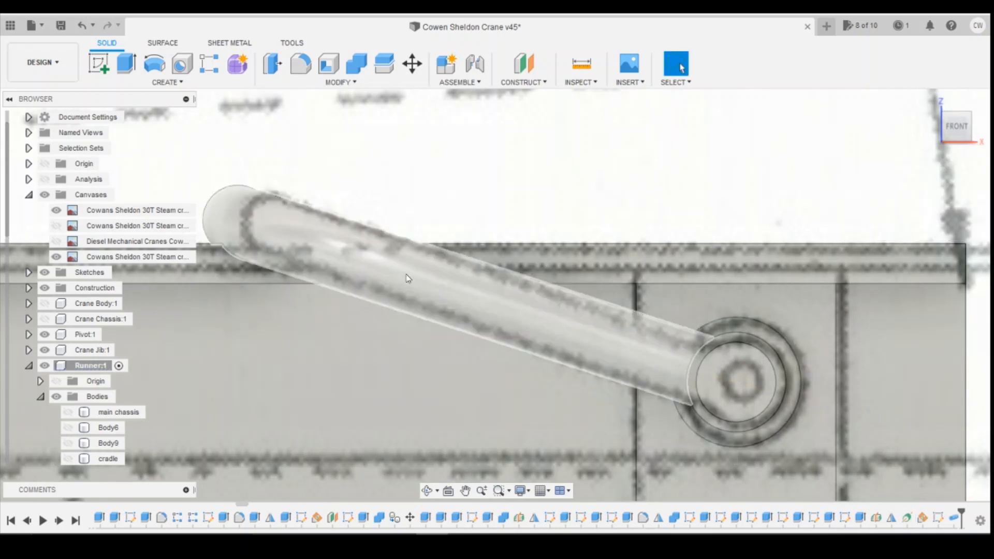
- Examine the hook's fit on the pin and beam against the reference drawings from oblique, front and top views
scroll(424, 331, down, 3)
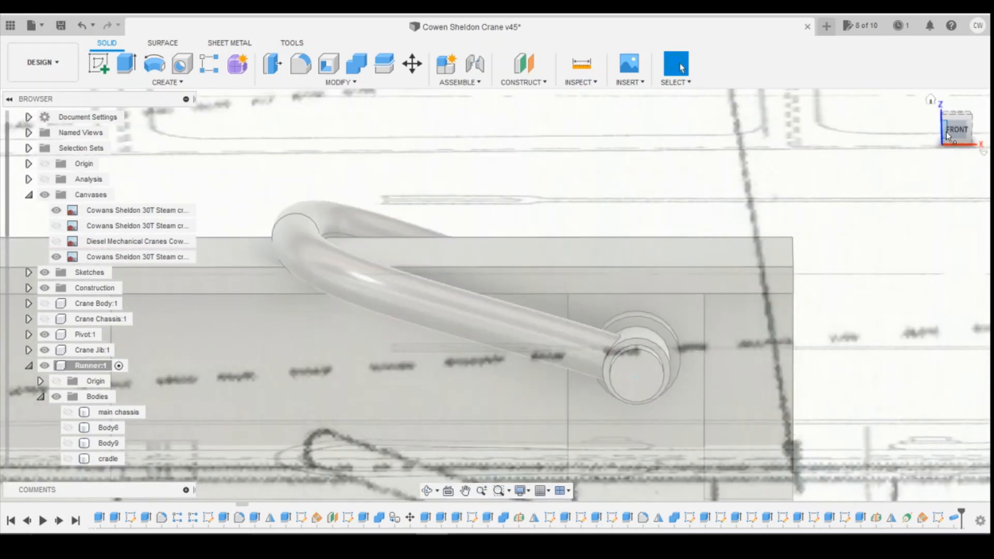
drag(946, 138, 970, 145)
shift+middle_drag(440, 151, 406, 149)
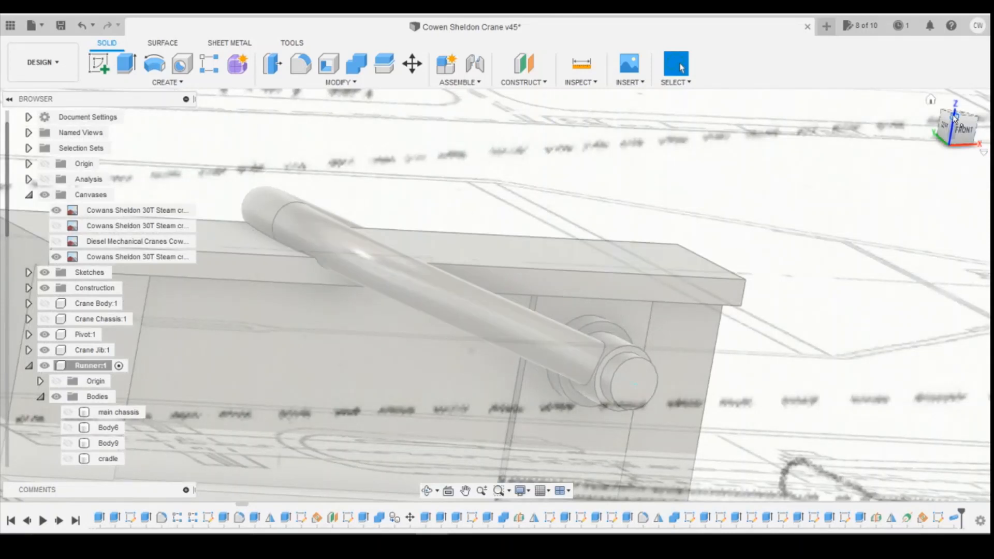
click(962, 132)
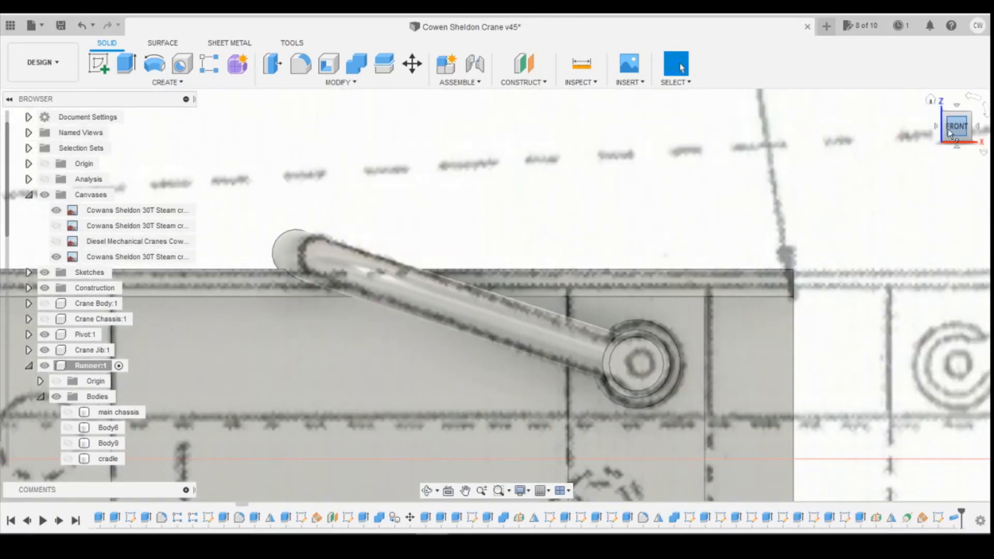
drag(952, 148, 949, 228)
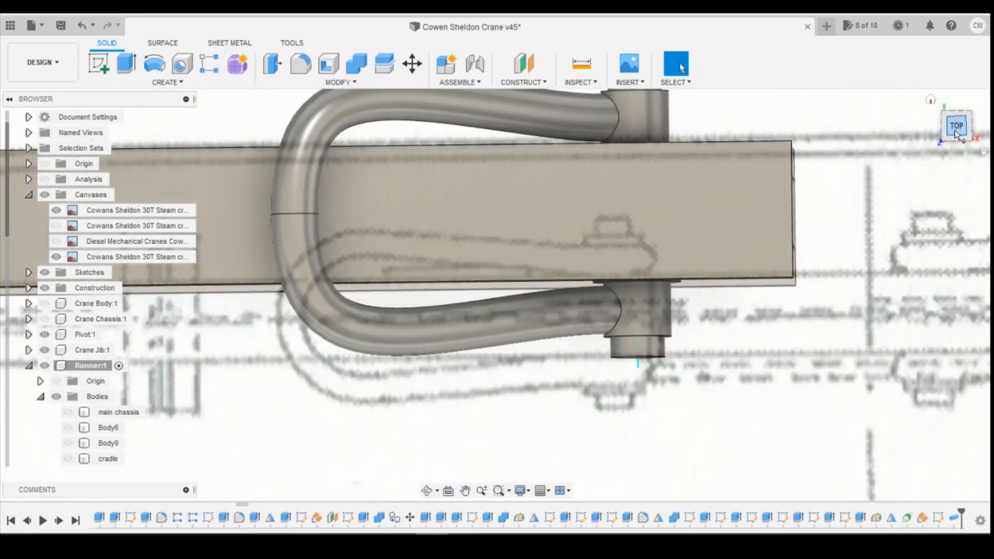
click(955, 129)
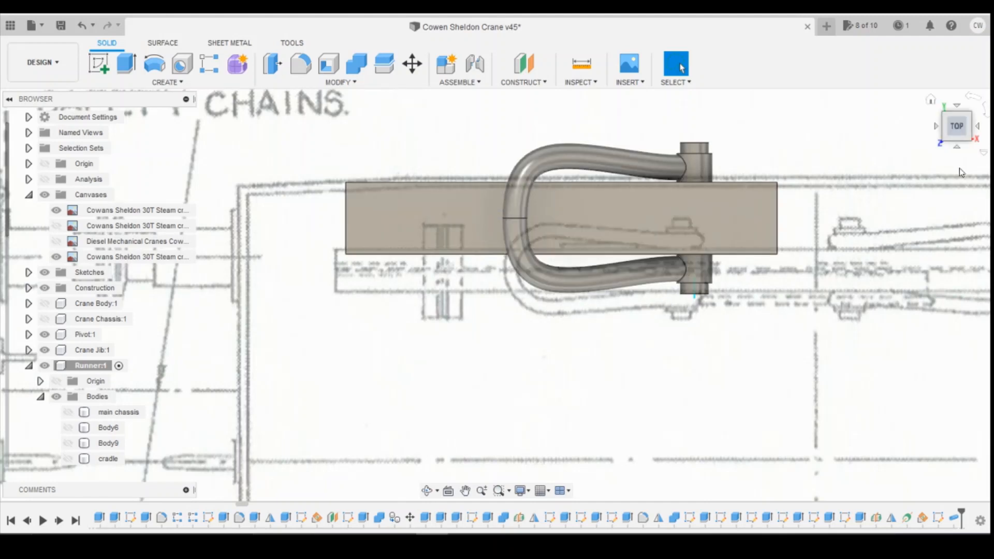
click(956, 128)
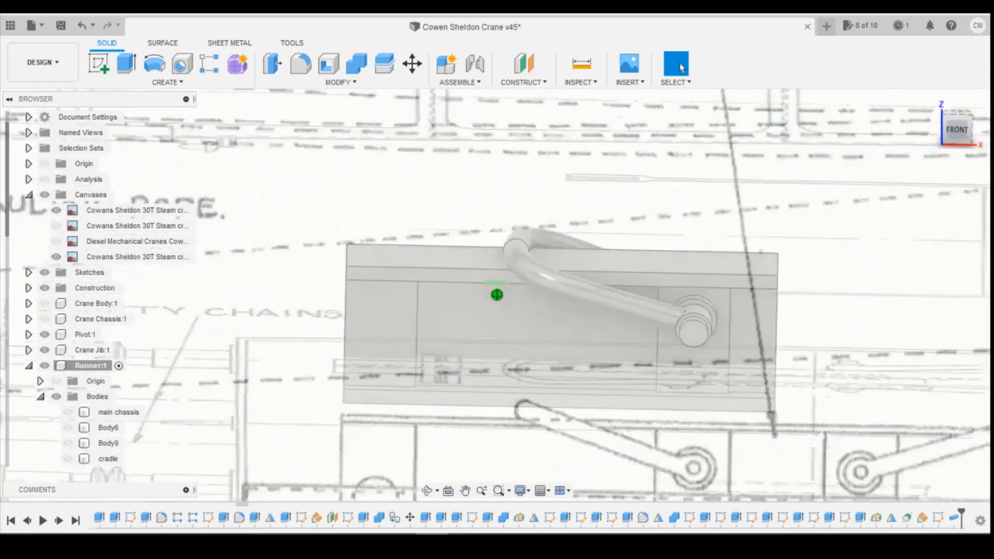
mouse_move(956, 129)
mouse_down()
mouse_move(932, 151)
mouse_move(957, 133)
mouse_up()
click(956, 133)
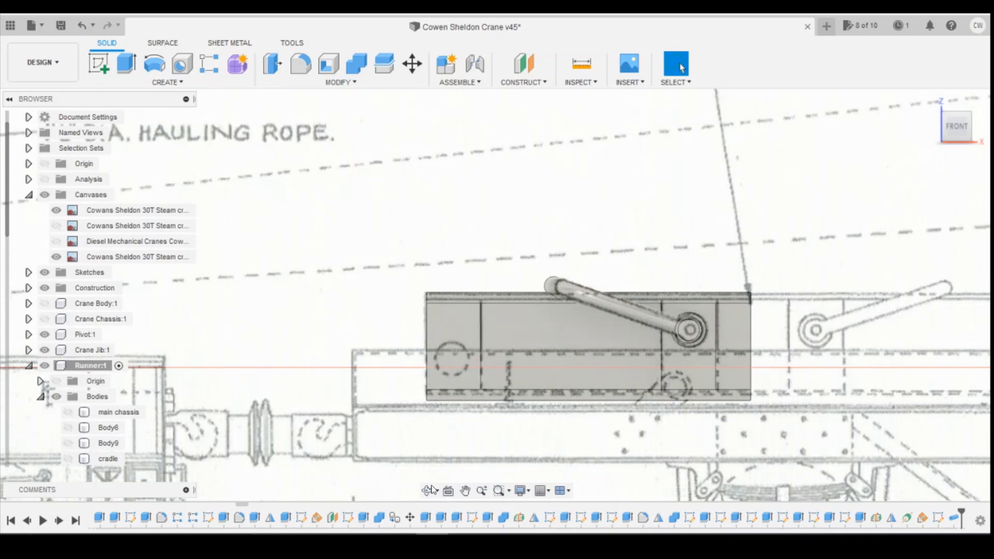
- Sketch a 1.3 mm diameter circle on the end panel of the lifting beam, over the dashed circle in the side drawing
mouse_move(399, 543)
click(99, 66)
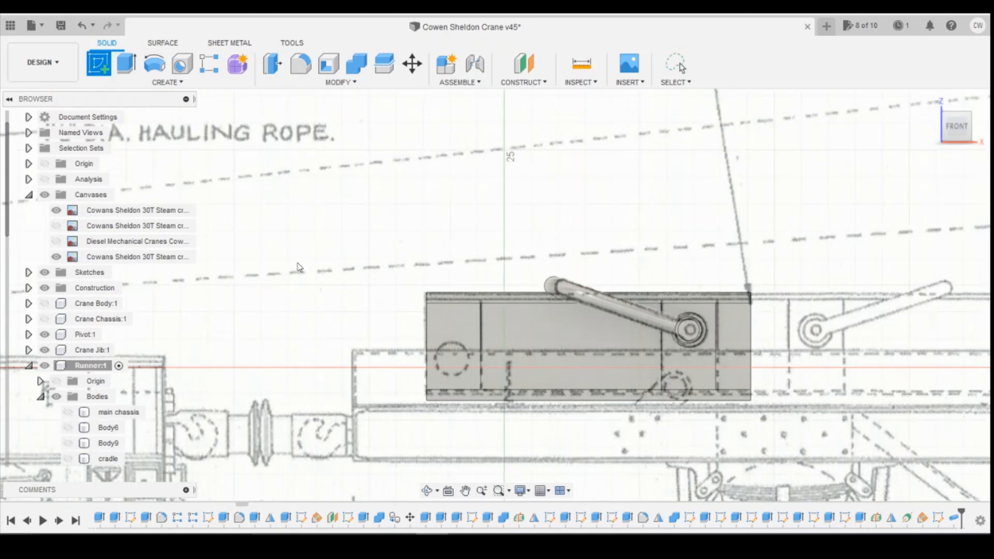
click(455, 362)
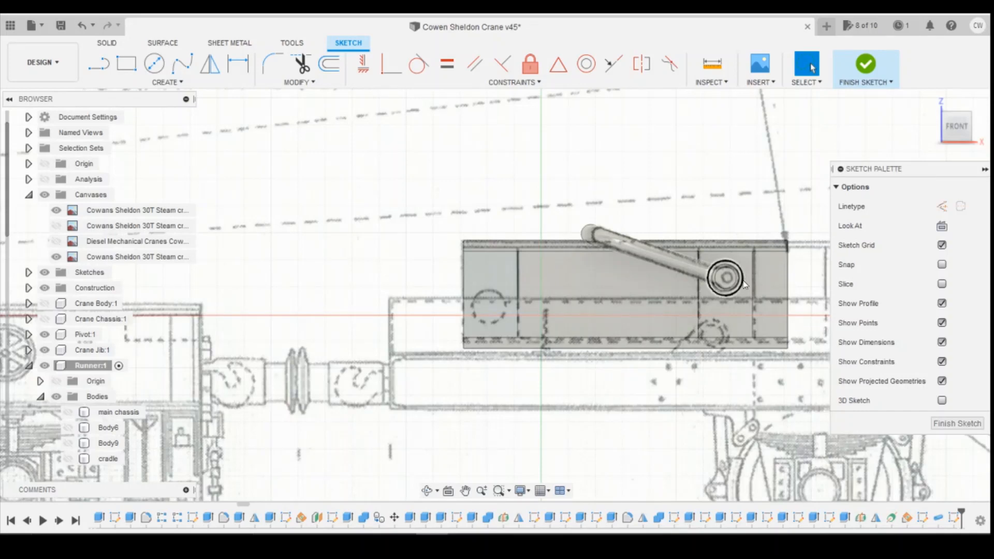
click(155, 64)
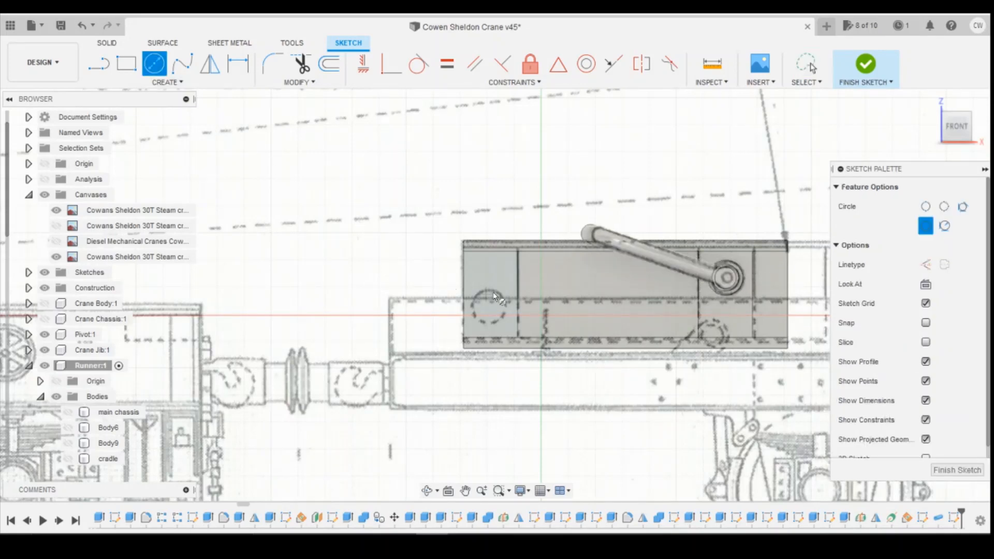
scroll(484, 311, up, 3)
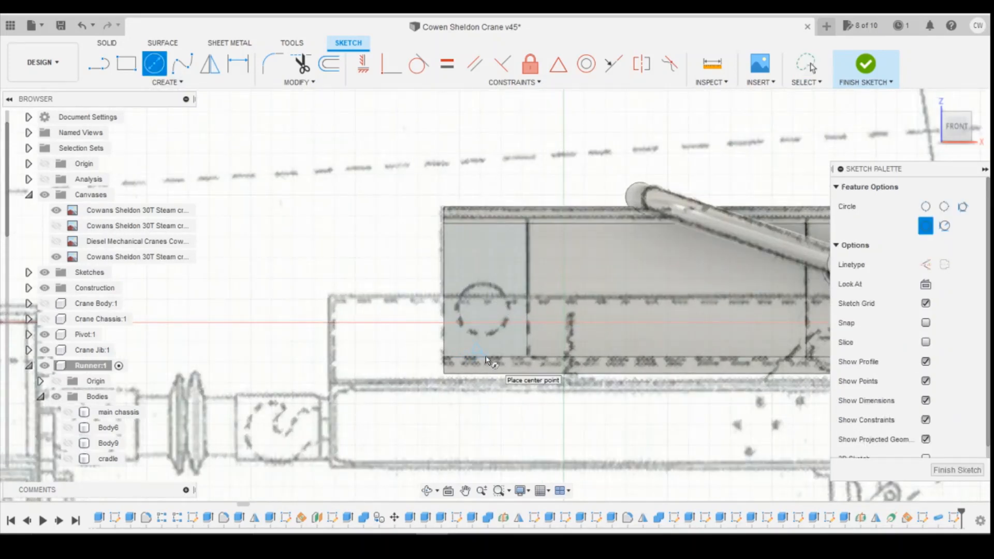
click(484, 311)
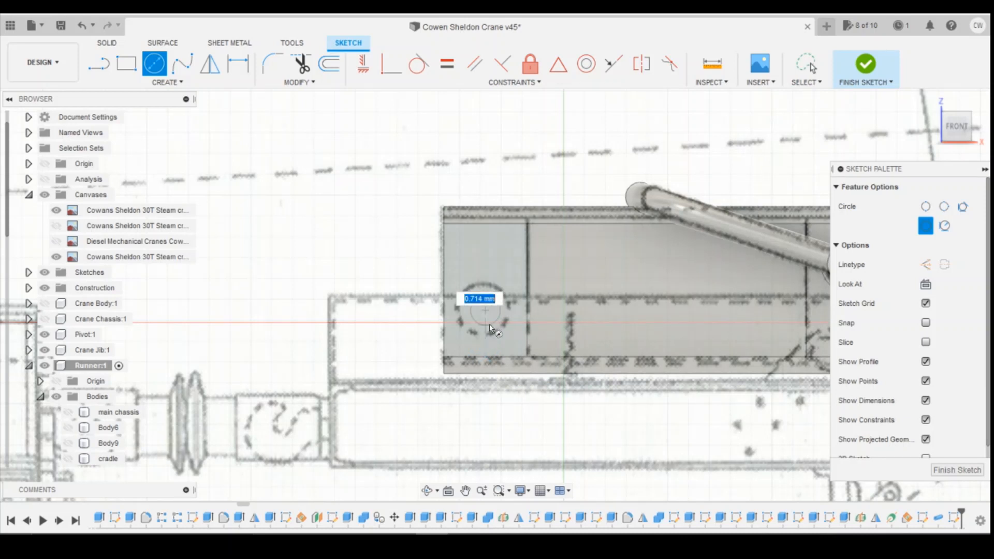
text(1.3)
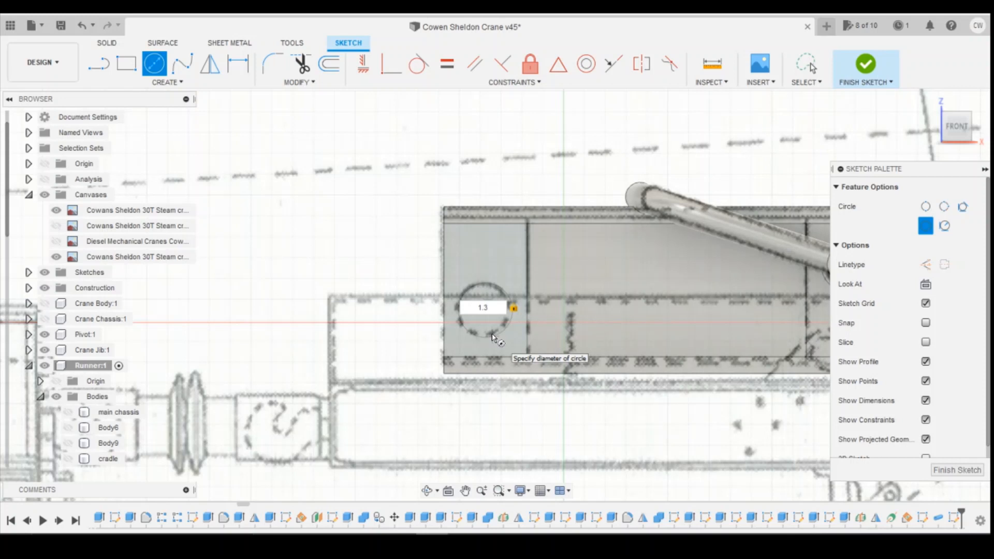
key(Return)
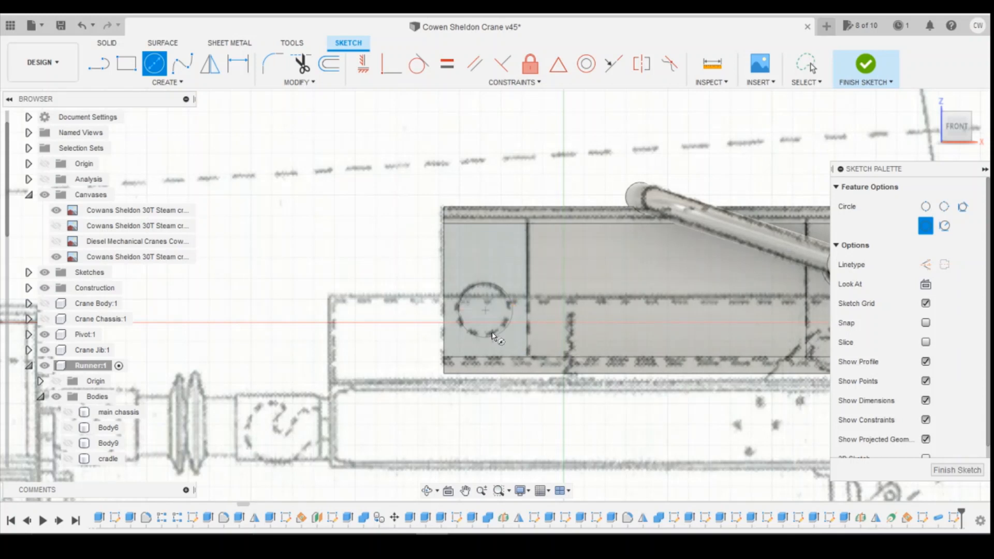
key(Escape)
- Dimension the circle's centre 1.1 mm above the end panel's lower edge and 1 mm from the beam's outer end edge
scroll(497, 310, up, 1)
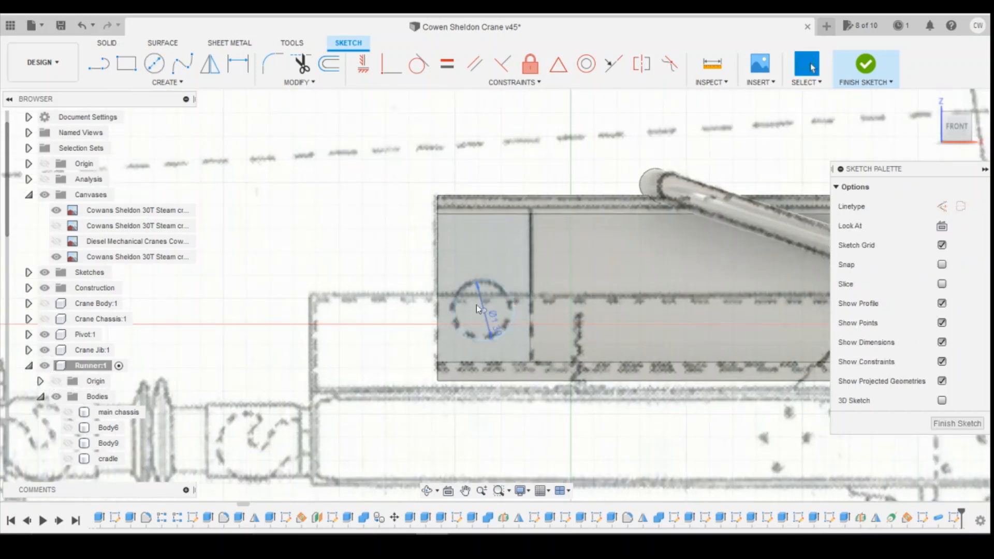
key(d)
click(483, 311)
click(483, 361)
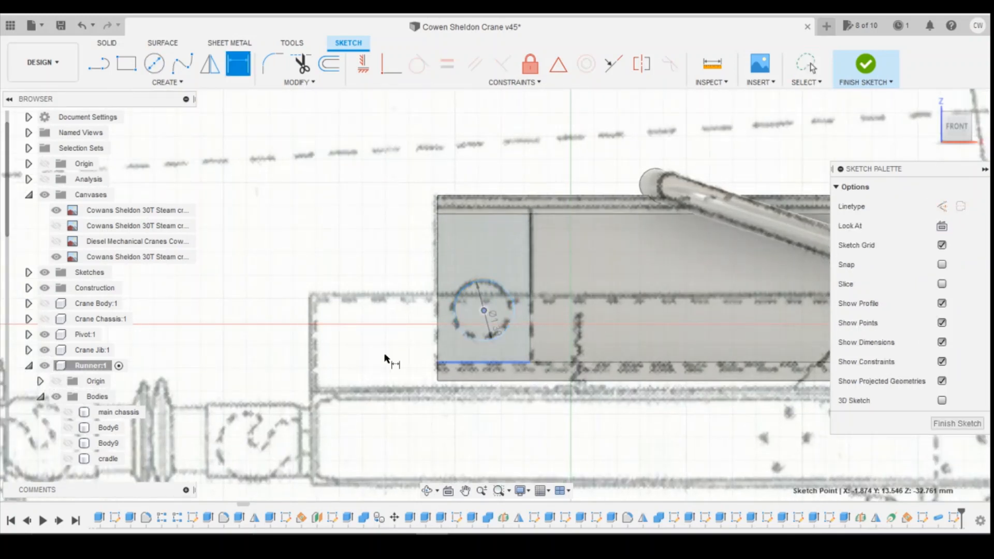
click(395, 355)
text(1.1)
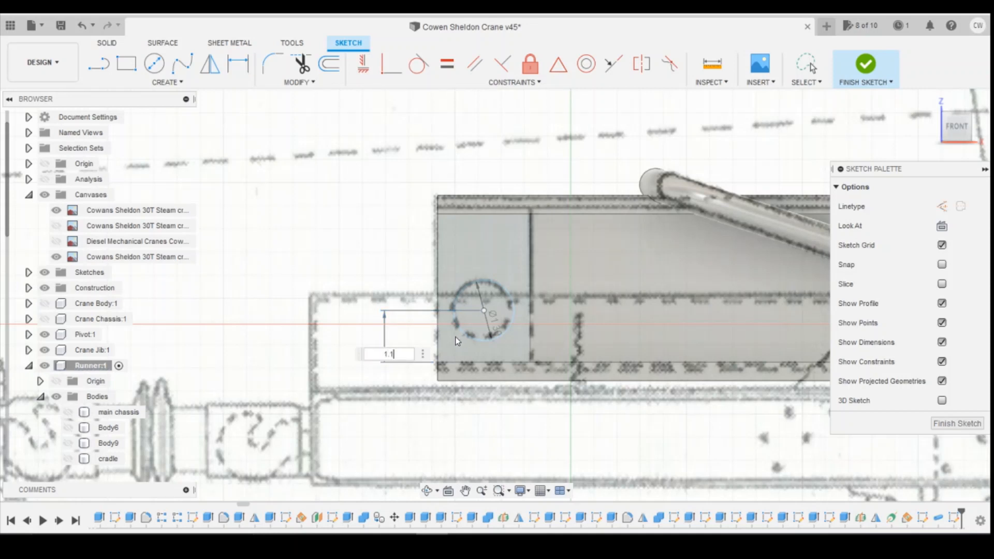
key(Return)
click(483, 311)
click(437, 313)
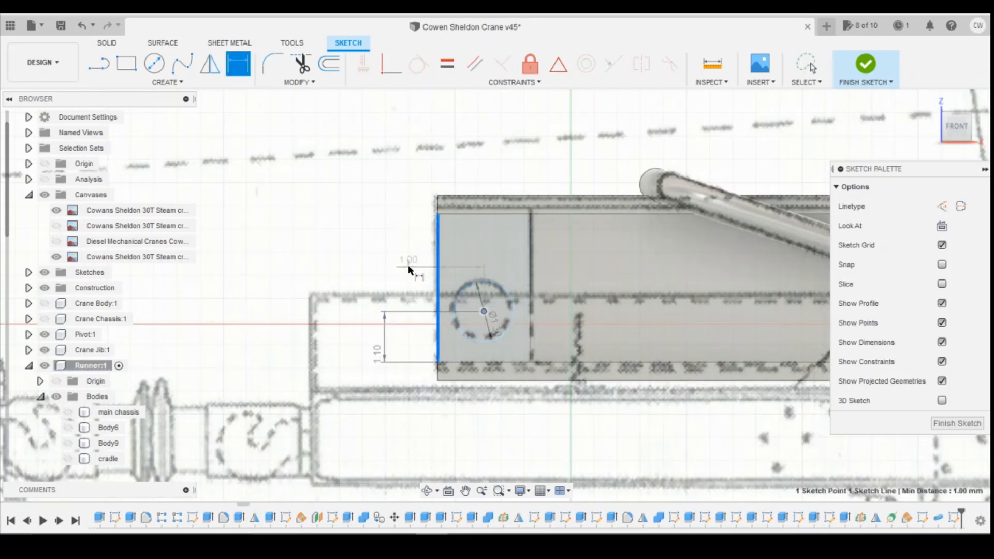
click(410, 267)
key(Return)
scroll(496, 309, up, 3)
key(Escape)
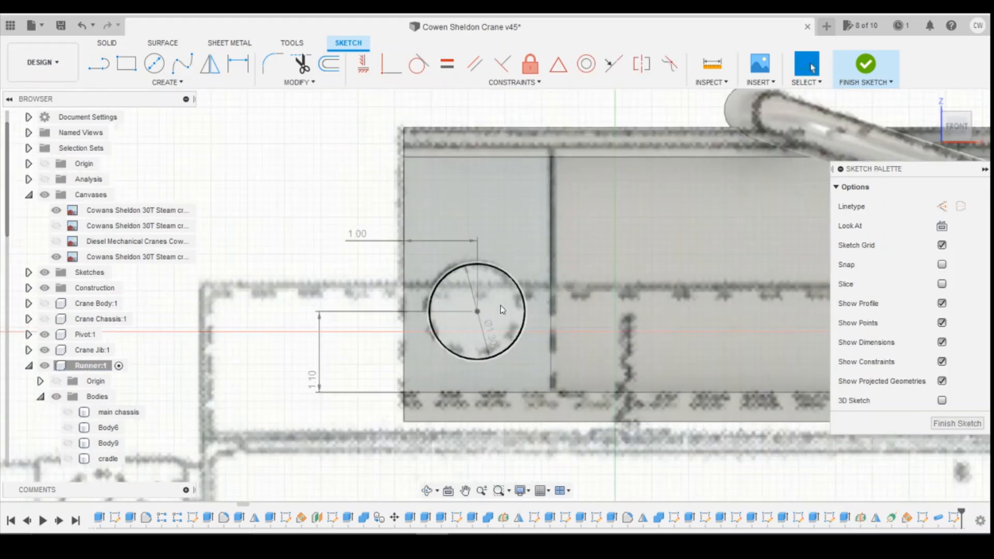
- Extrude the 1.3 mm circle by 0.35 mm with the Join operation to form a boss on the beam
click(501, 310)
right_click(501, 310)
click(493, 340)
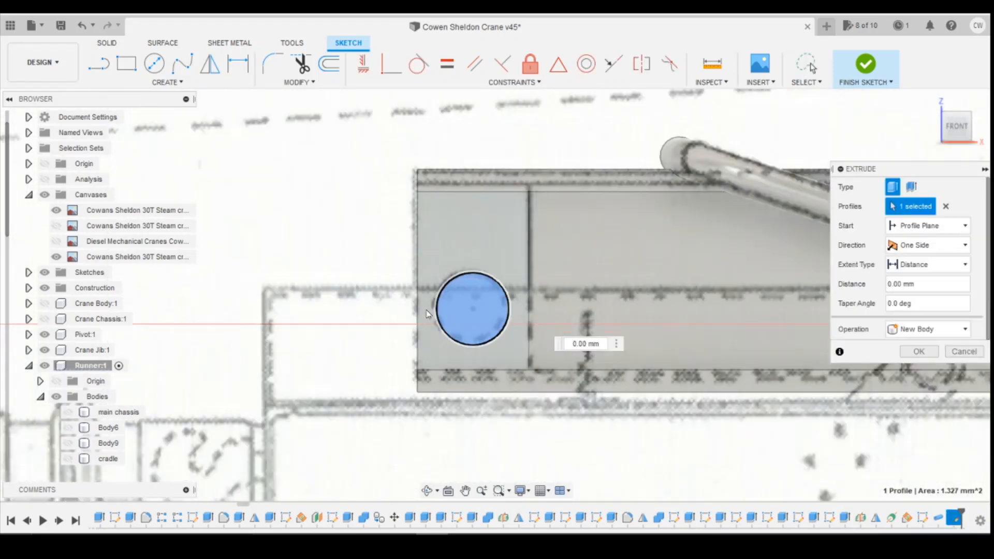
scroll(751, 271, up, 4)
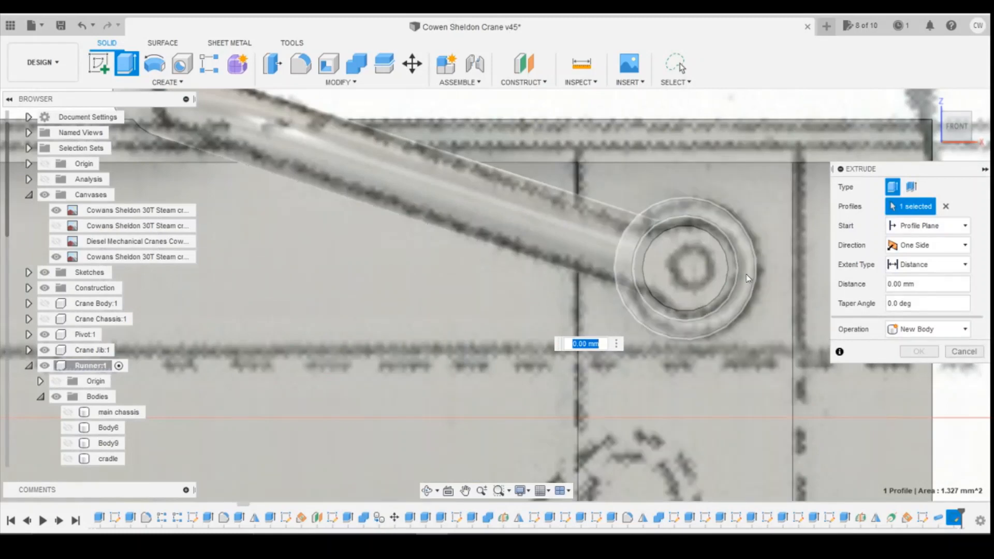
text(0.35)
scroll(542, 324, down, 4)
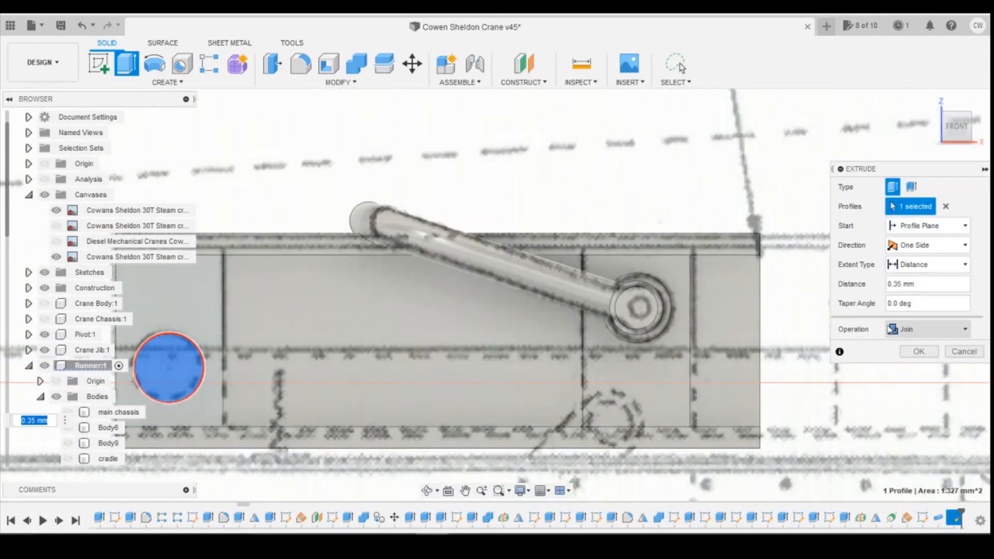
key(Return)
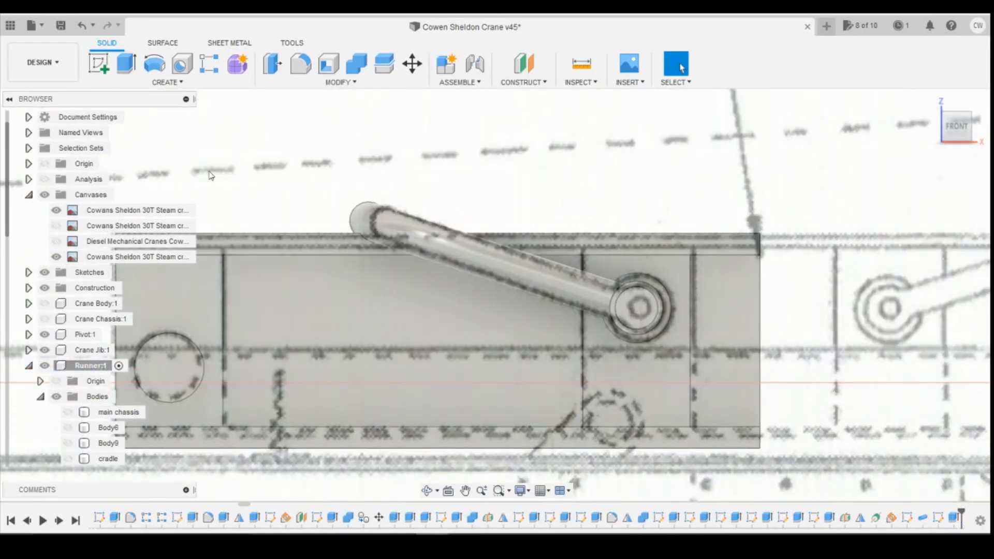
- Sketch a concentric 1 mm diameter circle on the face of the new boss
click(98, 64)
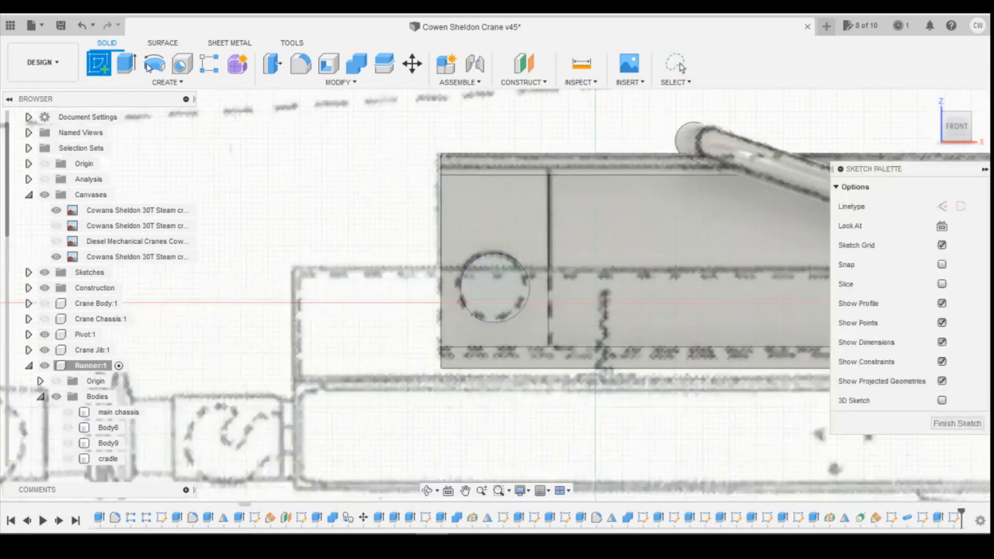
click(152, 66)
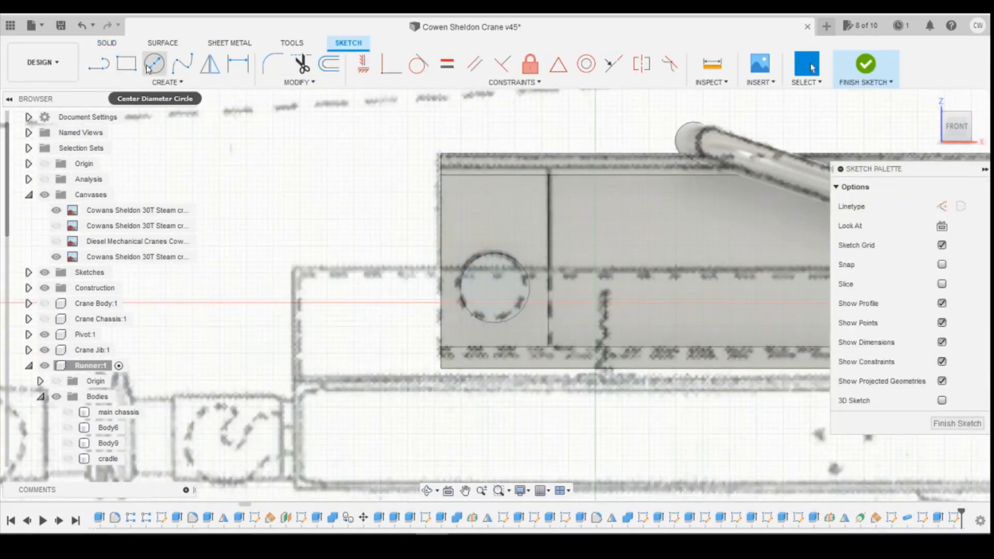
click(495, 288)
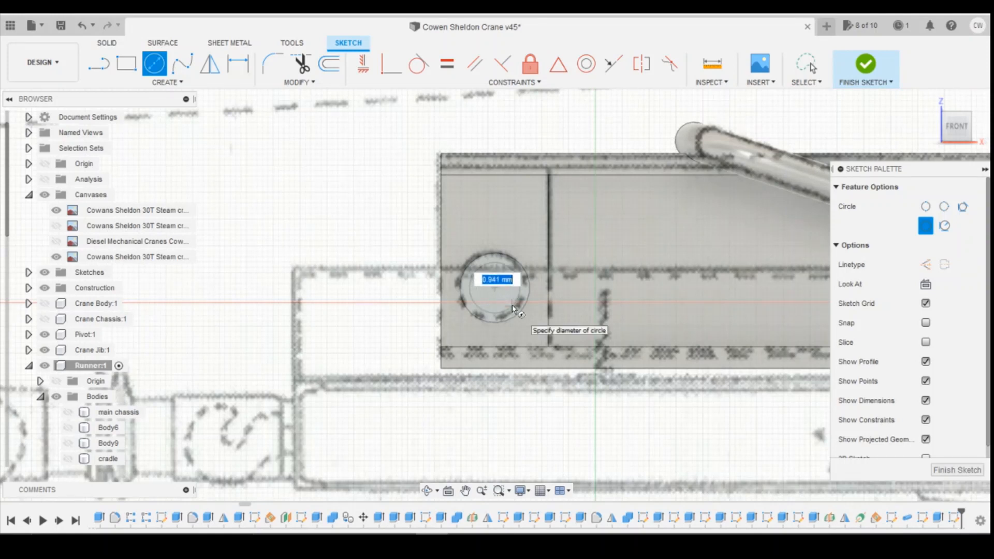
text(10)
key(Return)
key(Escape)
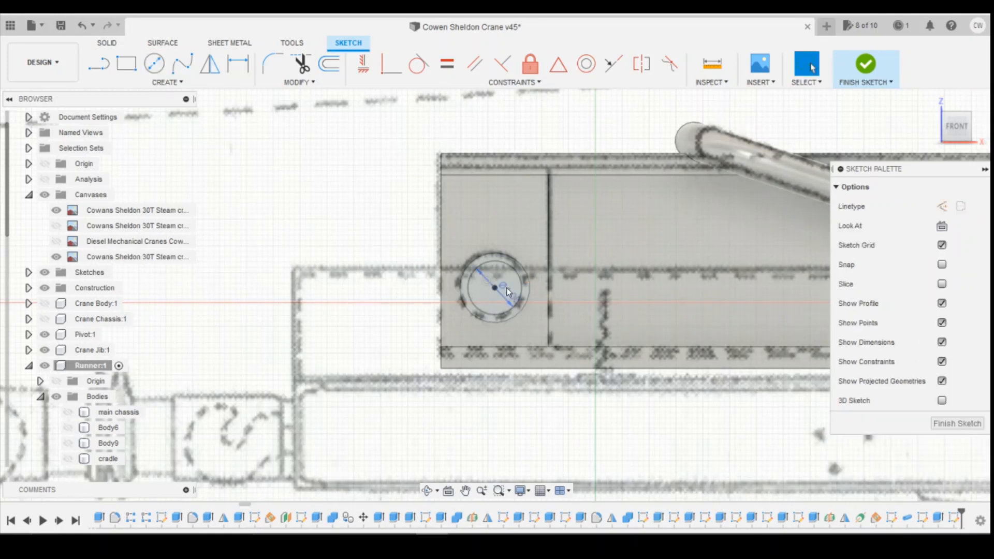
- Extrude the 1 mm circle by 0.8 mm with the Join operation to form a pin on the boss
click(505, 274)
right_click(505, 272)
click(490, 327)
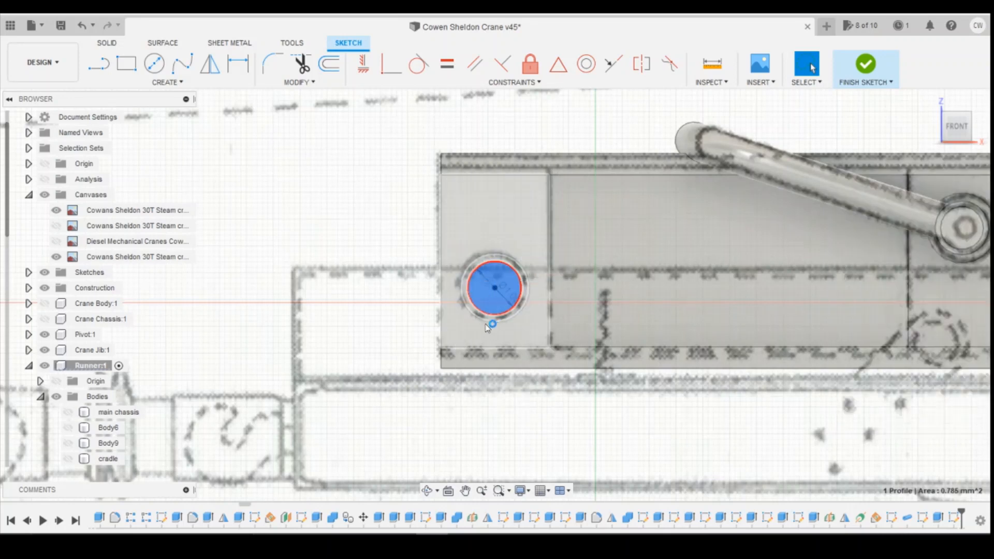
scroll(679, 308, up, 4)
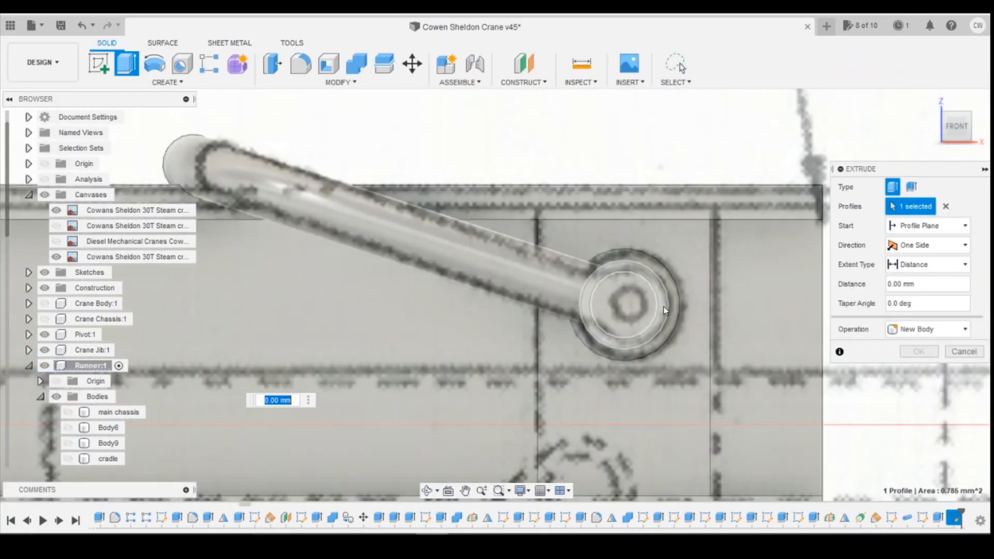
click(664, 306)
scroll(785, 351, down, 3)
scroll(785, 351, down, 2)
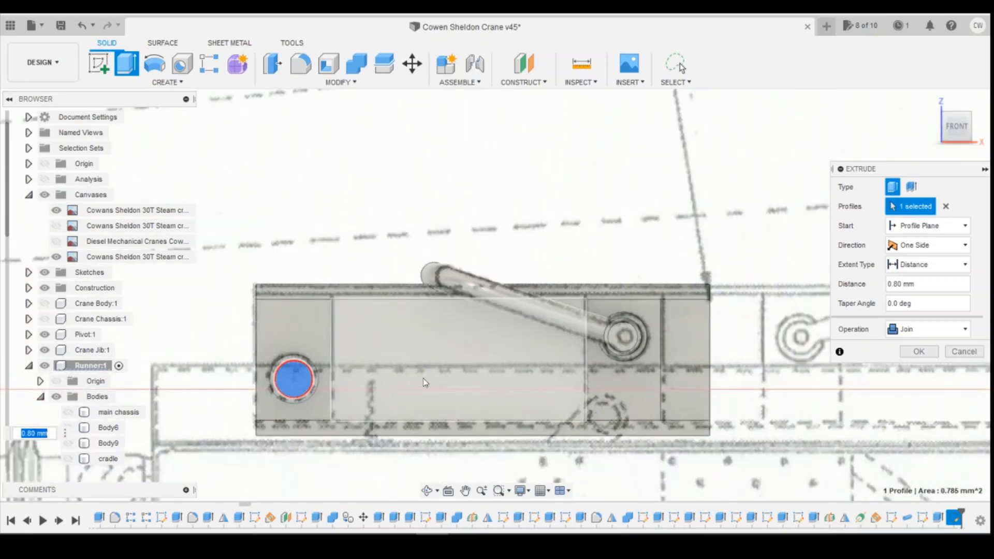
scroll(849, 339, up, 3)
click(918, 352)
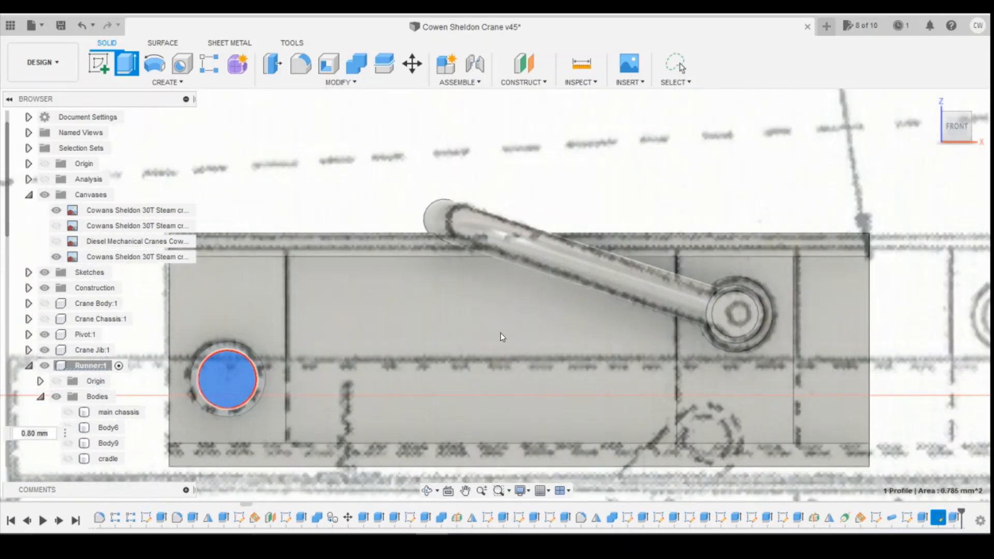
- Sketch a circle about 1 mm in diameter centred on the end face of the new pin
click(100, 64)
click(219, 377)
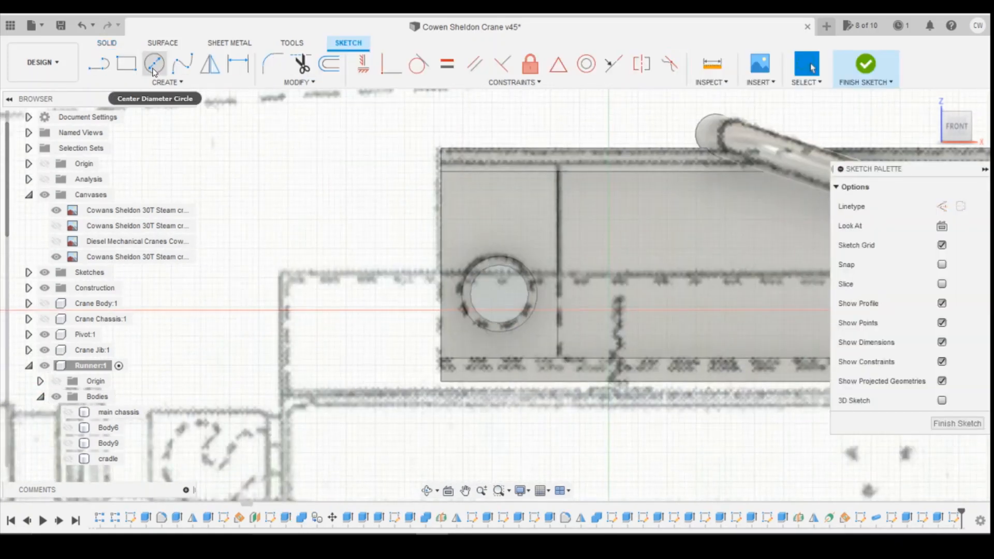
click(154, 64)
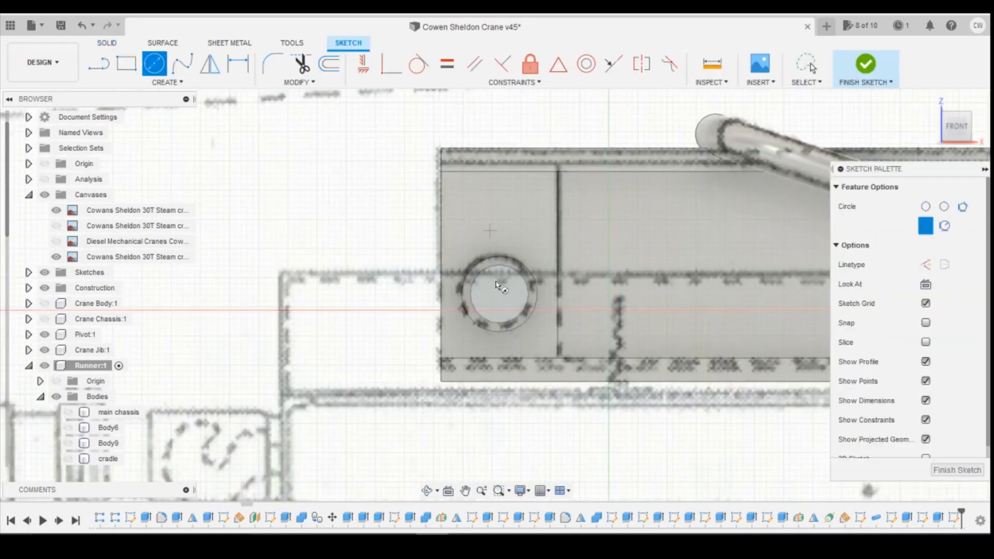
click(501, 294)
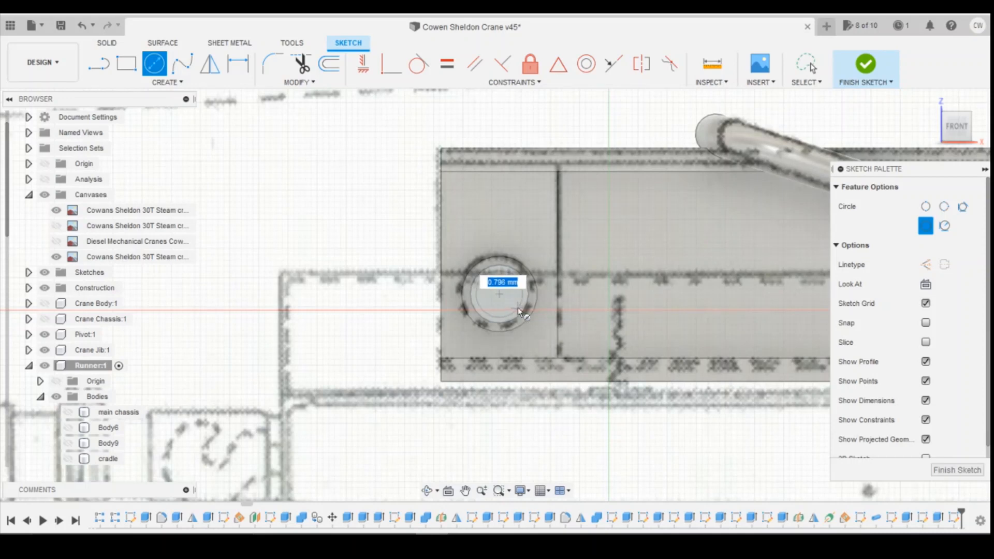
scroll(472, 290, down, 4)
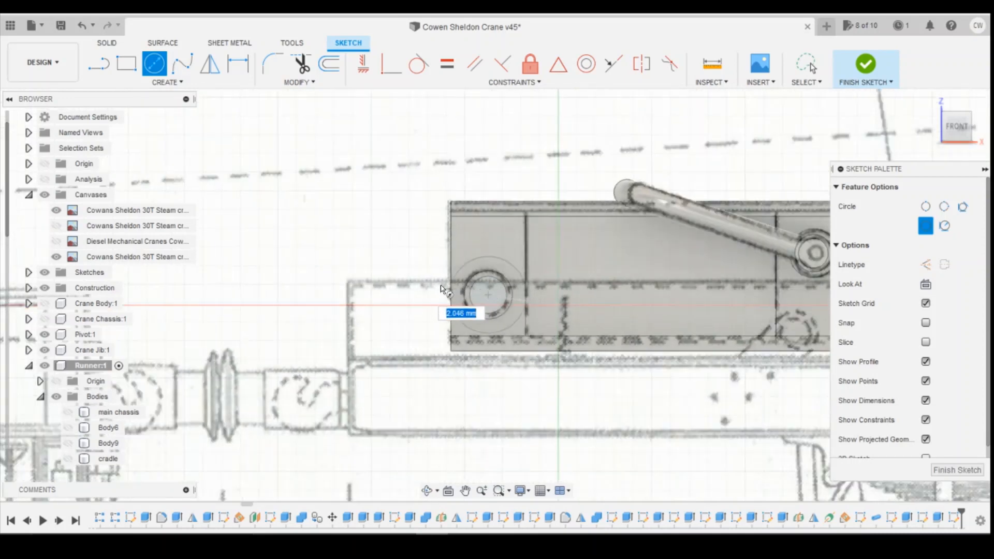
scroll(472, 291, up, 2)
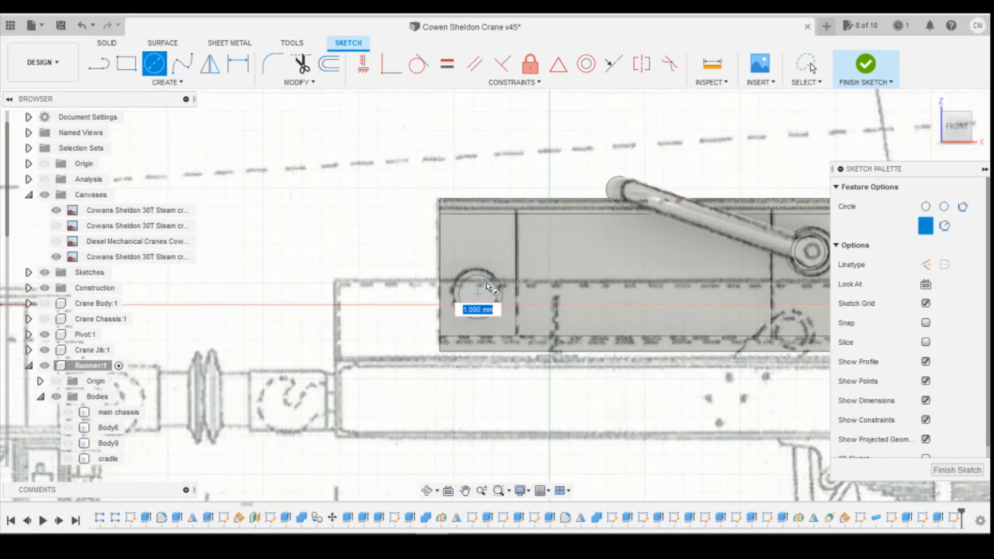
text(0)
key(Tab)
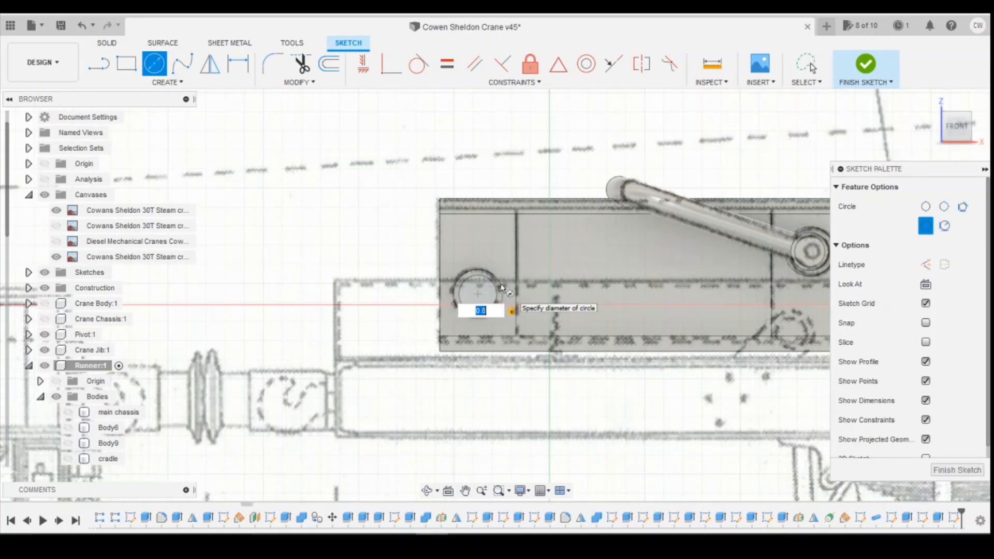
key(Return)
key(Escape)
- Set the diameter of the circle on the pin's end face to 0.8 mm
scroll(482, 288, up, 3)
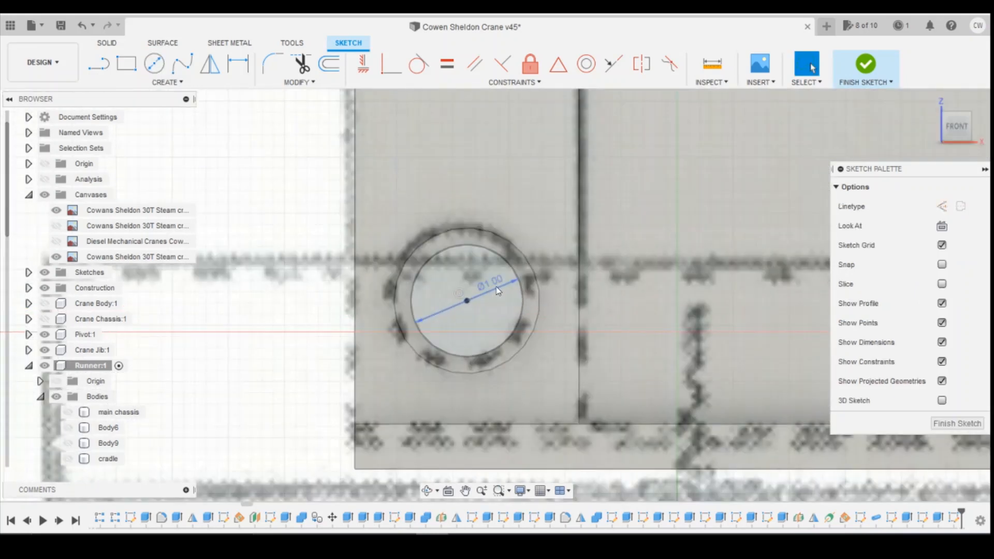
double_click(495, 285)
text(1)
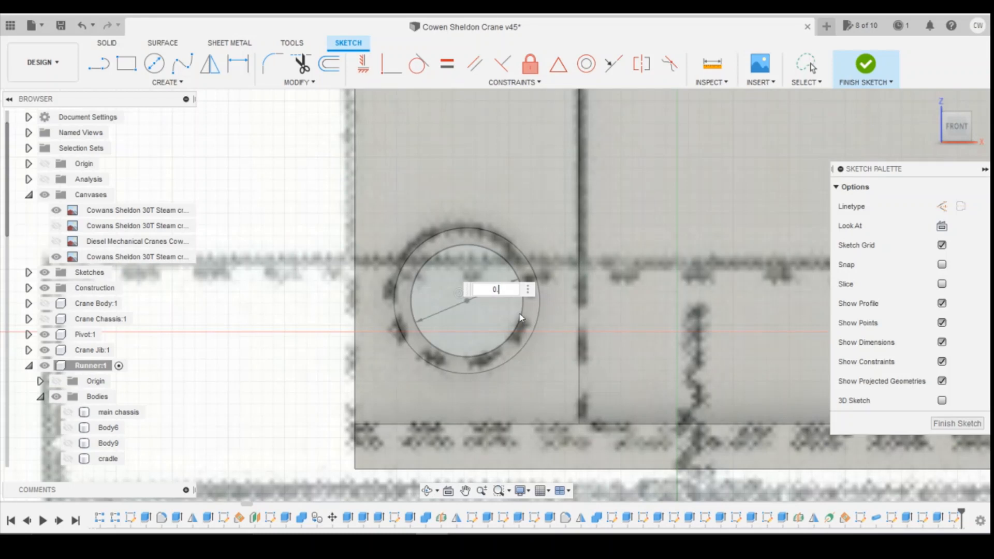
key(Return)
- Extrude the 0.8 mm circle on the pin's end face by 0.3 mm with the Join operation
click(495, 302)
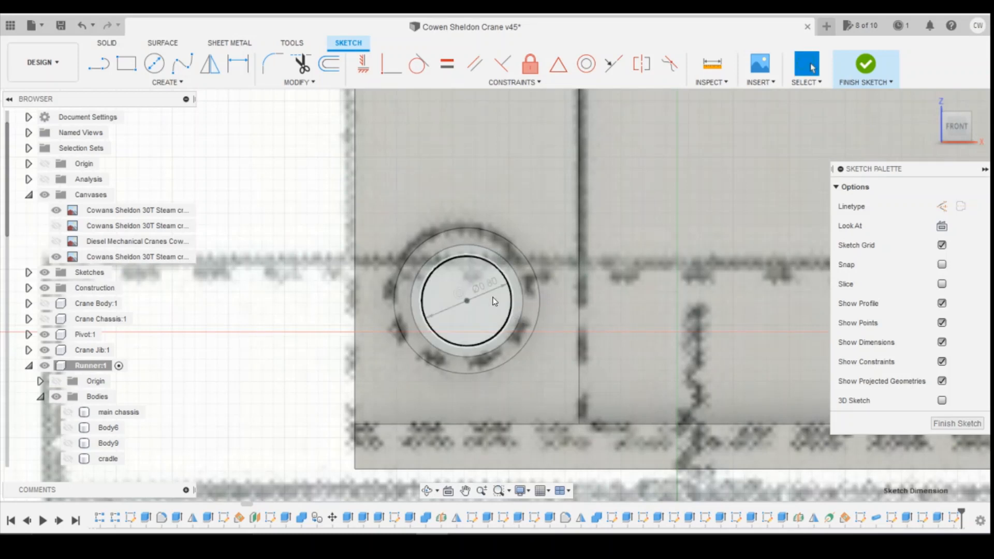
right_click(493, 300)
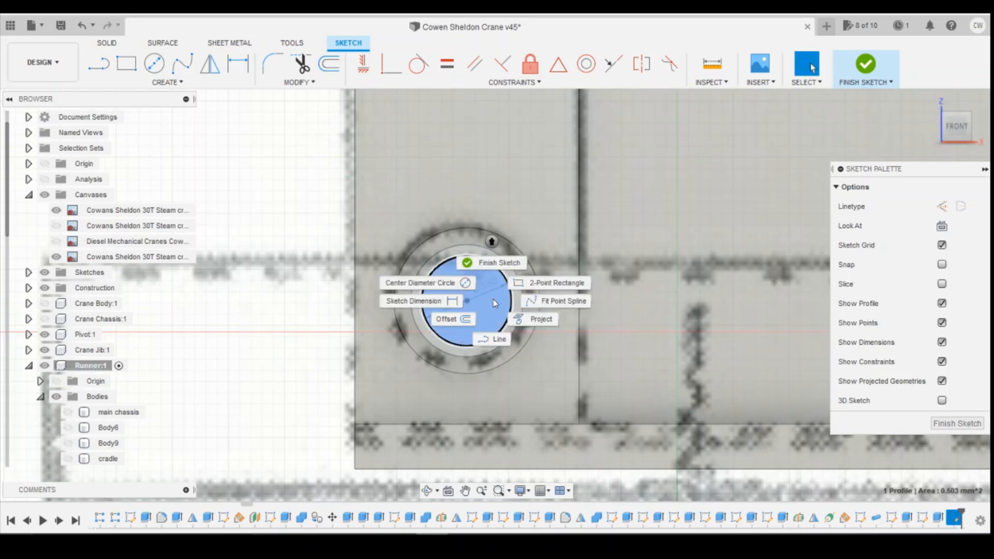
click(471, 298)
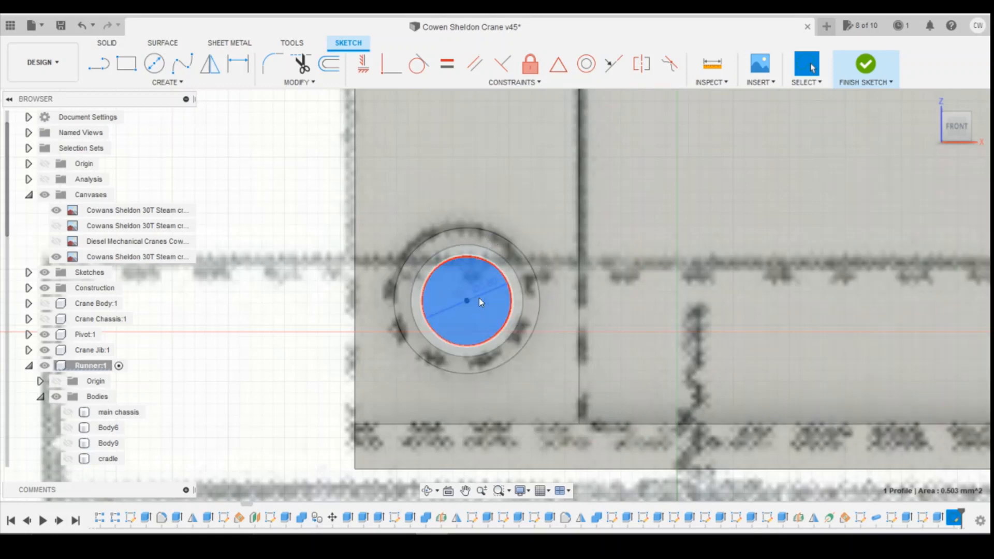
scroll(430, 299, down, 5)
scroll(739, 281, up, 3)
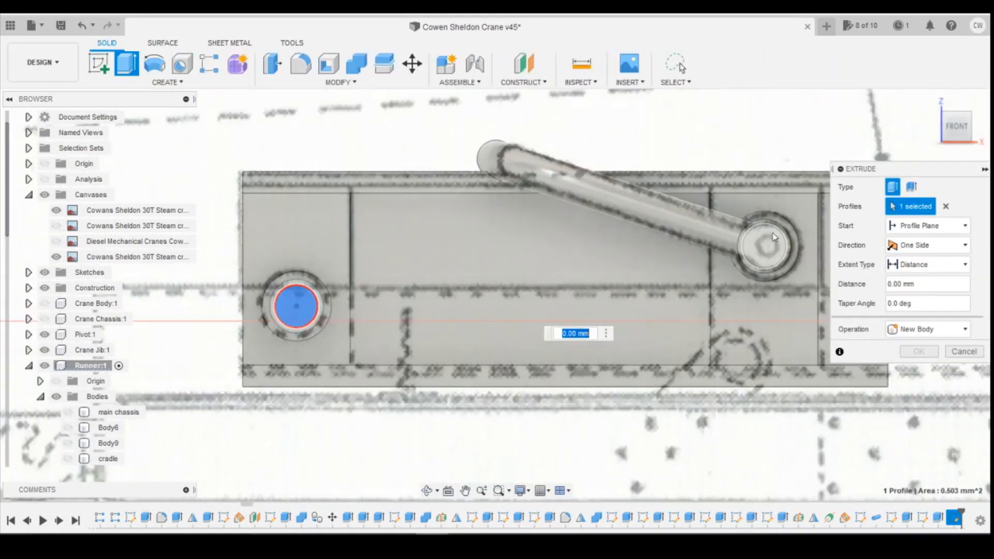
click(772, 240)
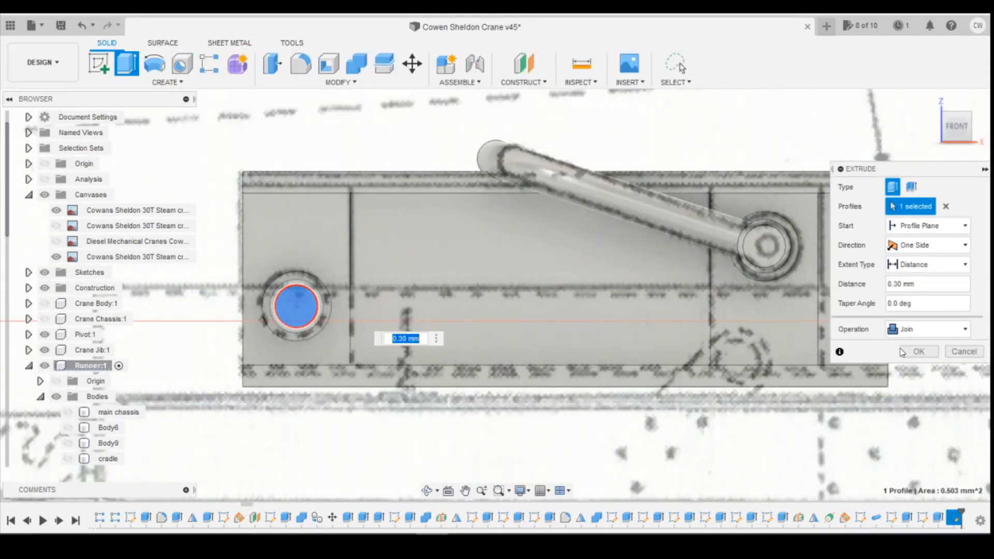
click(920, 352)
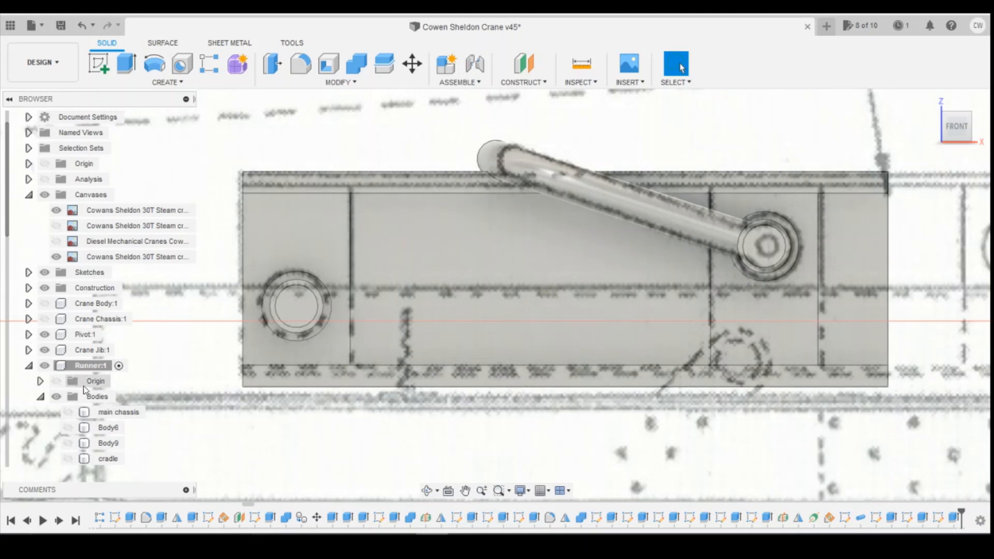
- Mirror the three extrusions of the stepped pin about Plane16 to the opposite side of the beam
scroll(83, 386, down, 2)
click(40, 366)
click(40, 397)
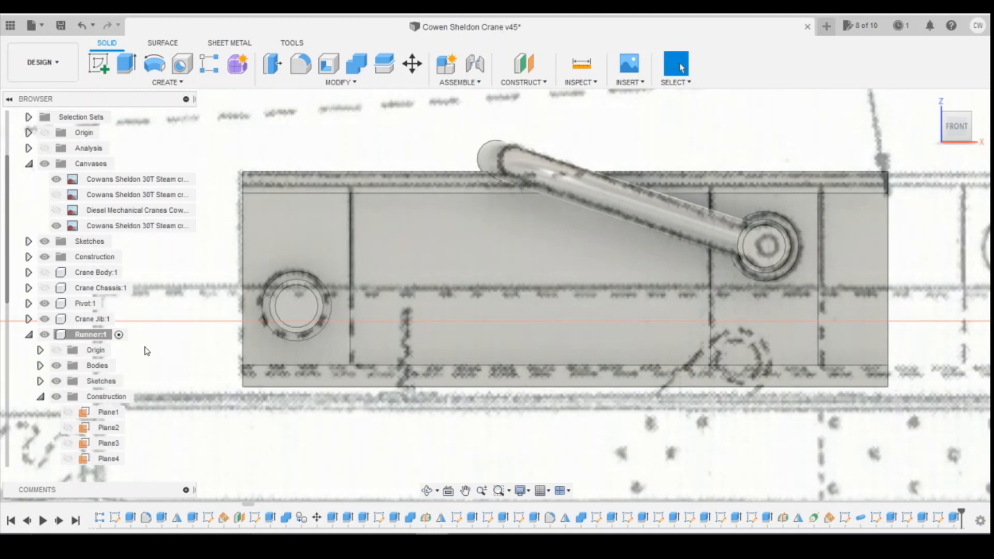
scroll(104, 398, down, 5)
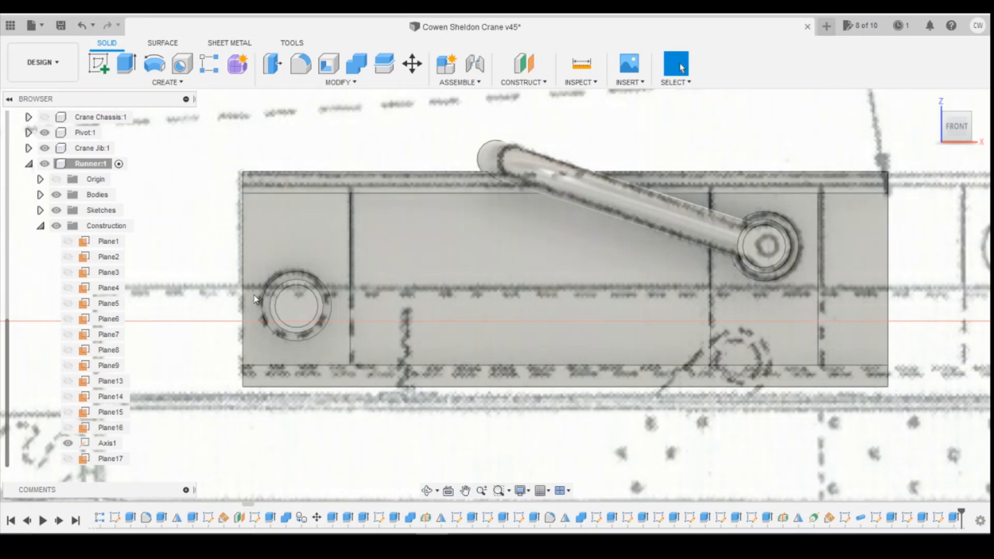
click(207, 83)
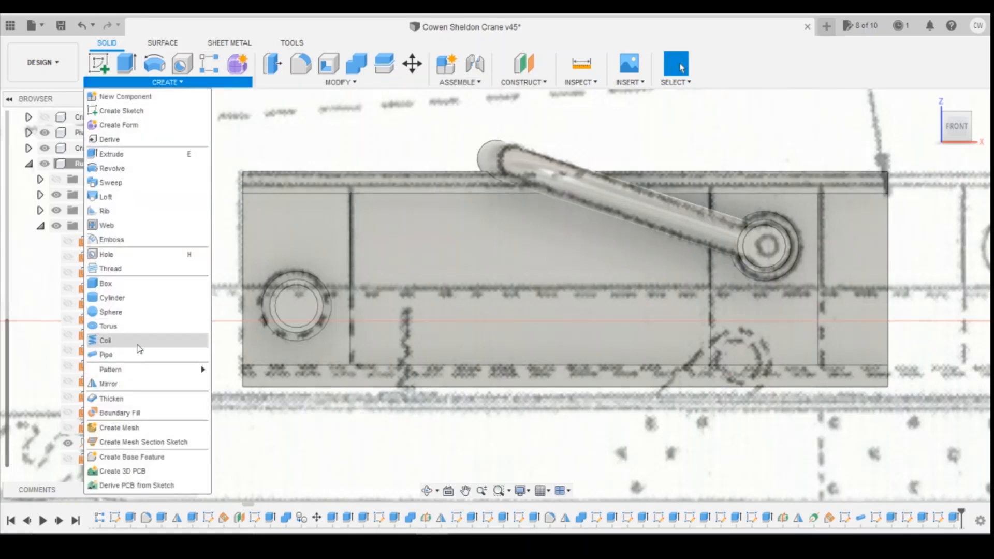
click(133, 384)
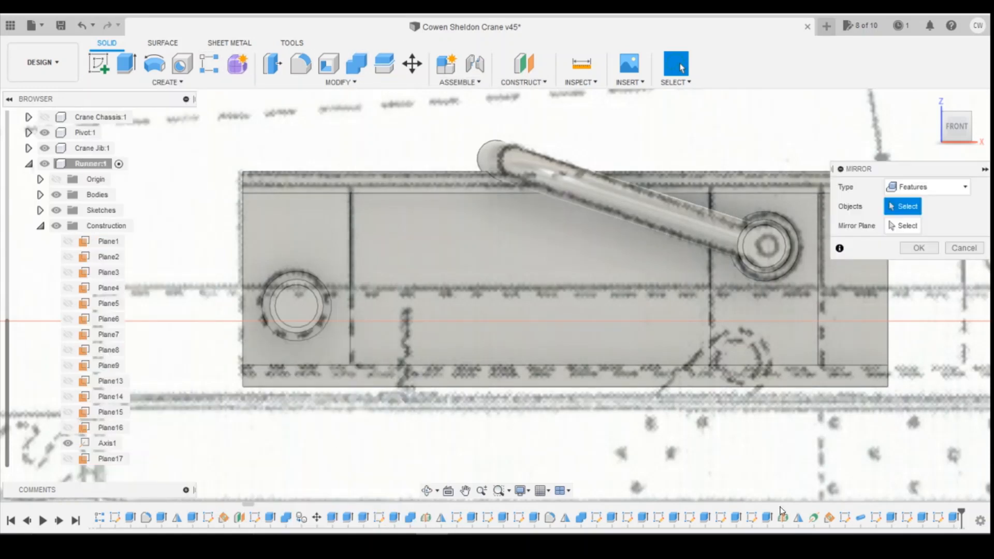
click(892, 518)
click(922, 518)
click(954, 518)
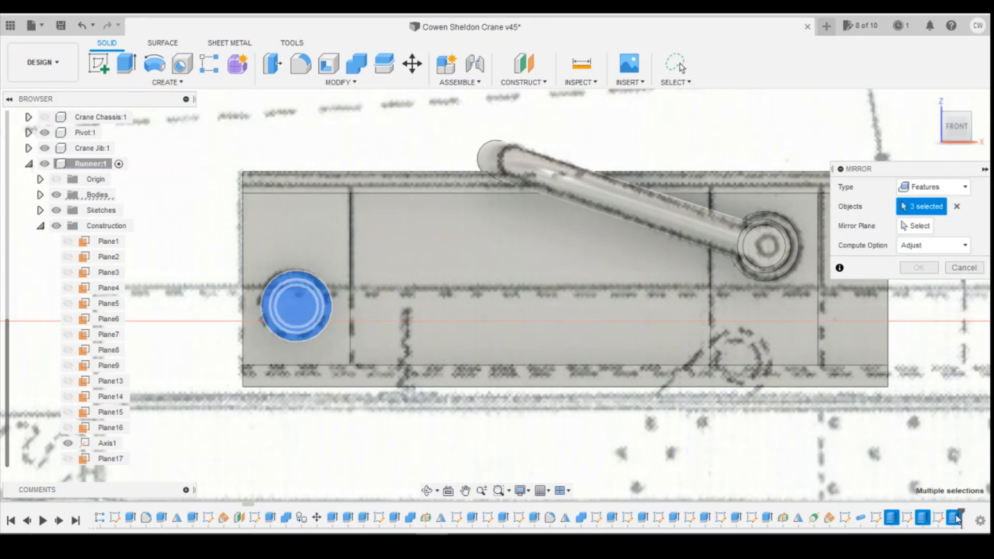
click(919, 226)
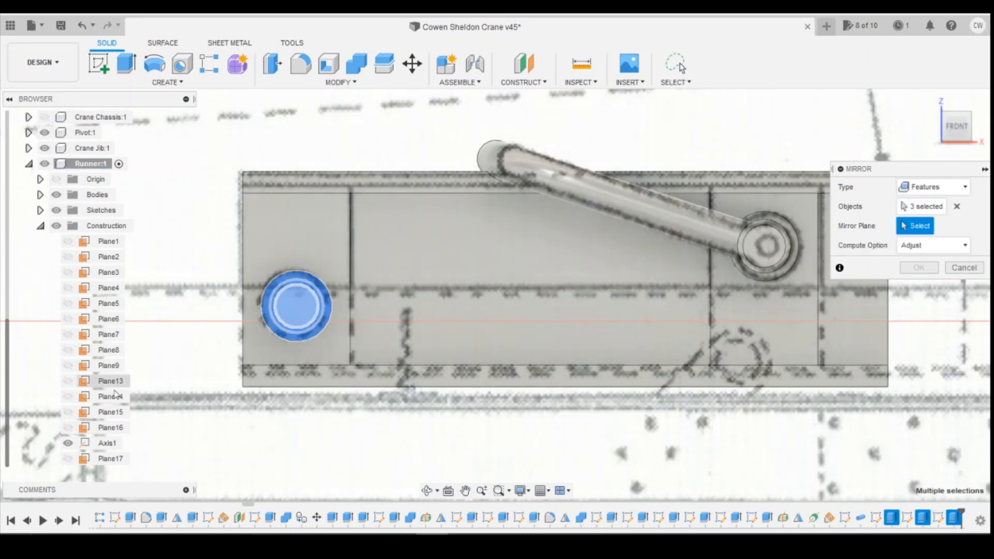
click(117, 425)
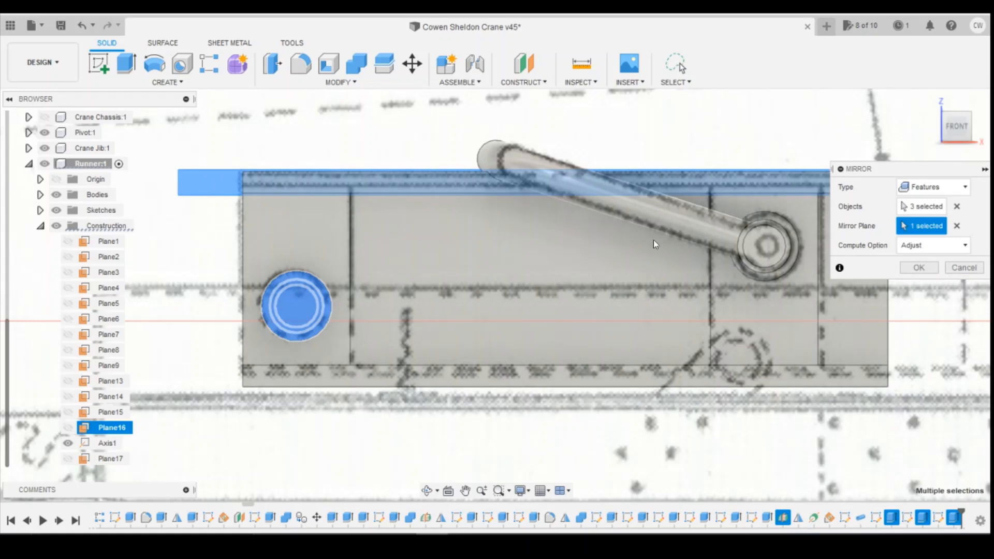
click(919, 268)
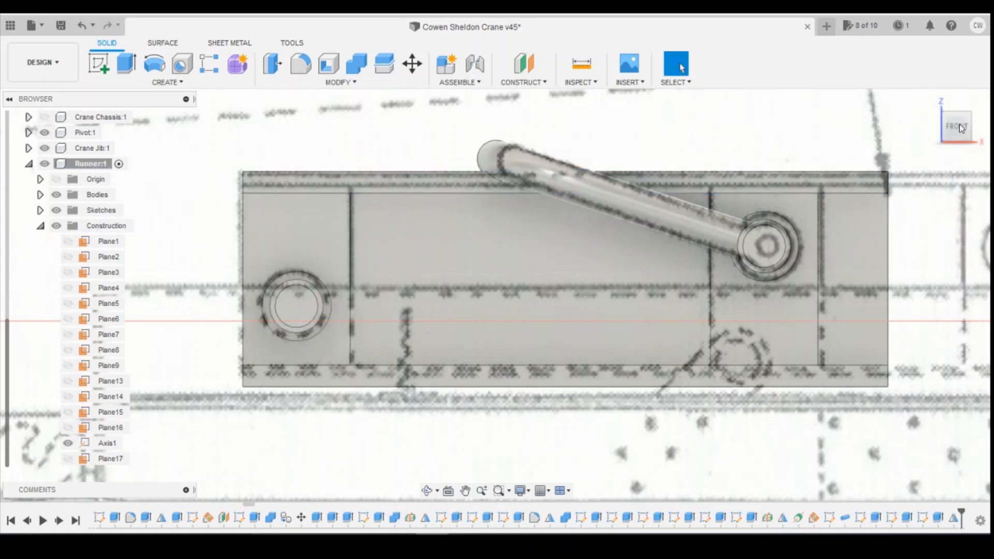
- Construct an axis through the cylindrical face of the front stepped pin's outermost section
click(931, 100)
shift+middle_drag(497, 295, 590, 310)
click(976, 124)
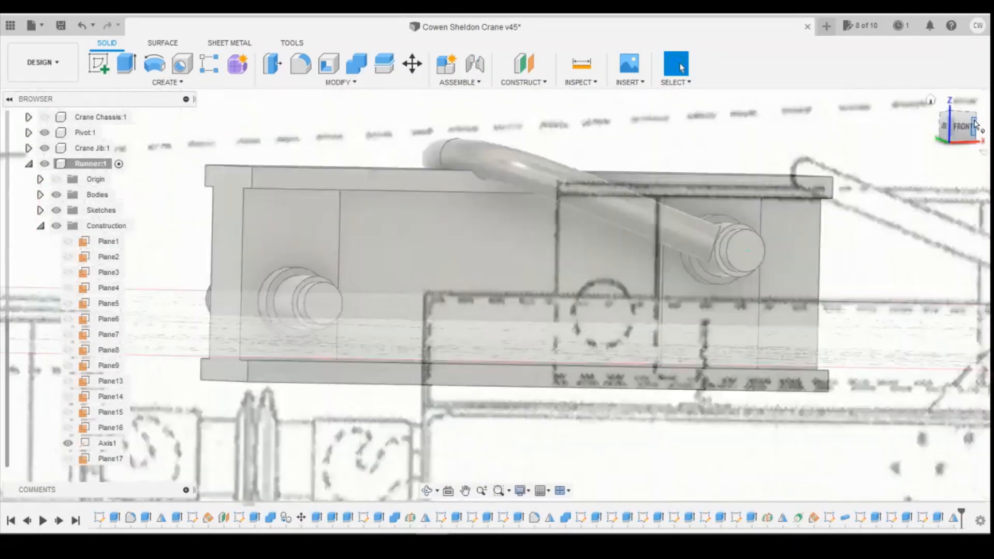
click(40, 194)
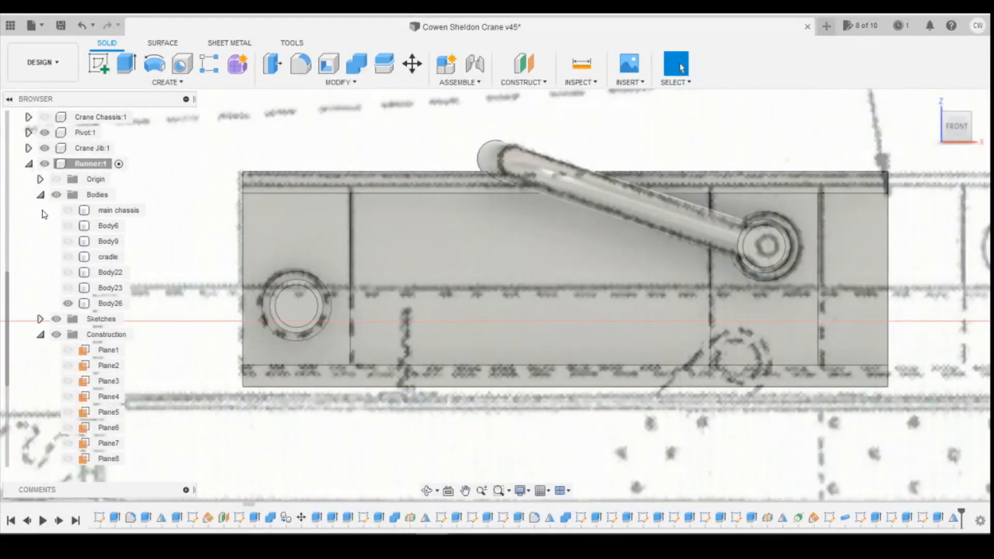
click(75, 303)
click(70, 304)
click(533, 82)
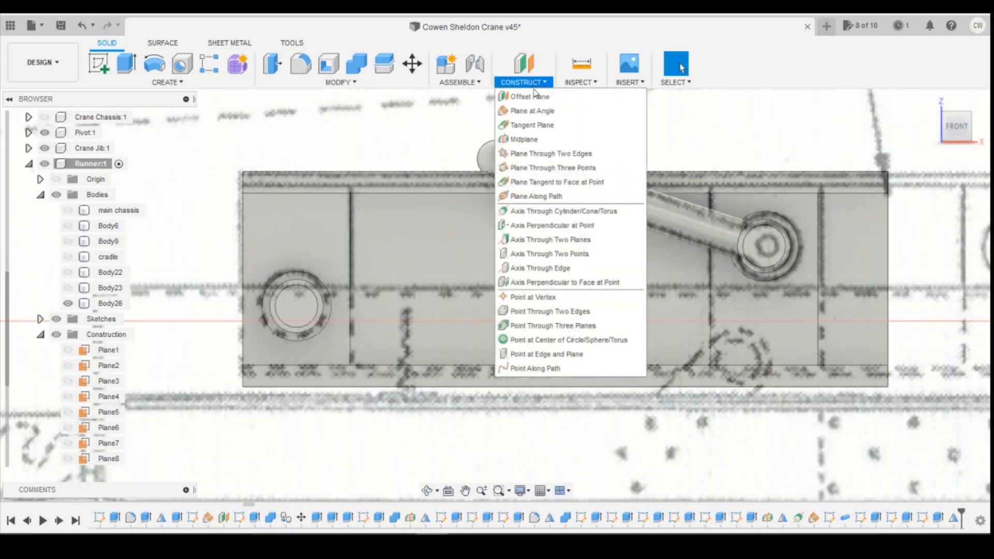
click(554, 212)
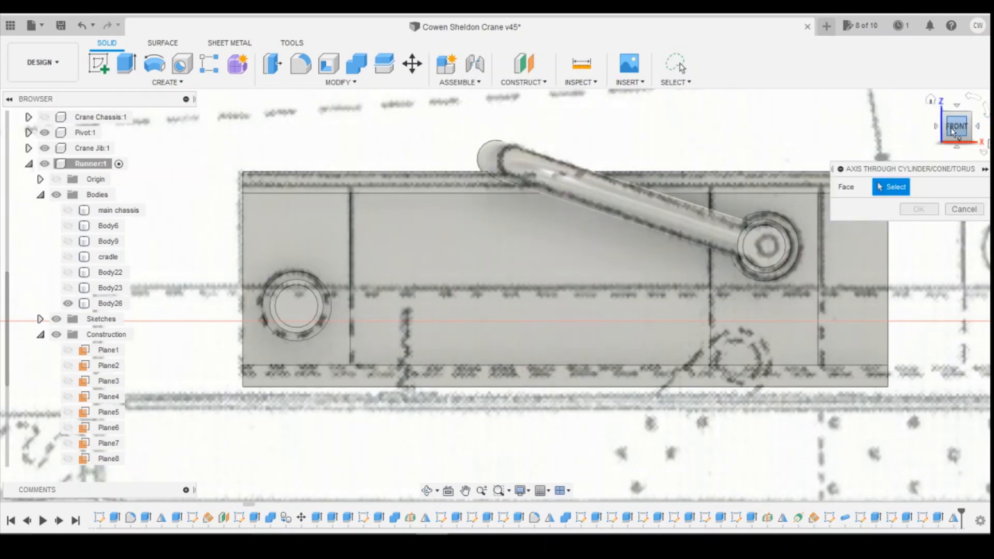
drag(951, 128, 964, 138)
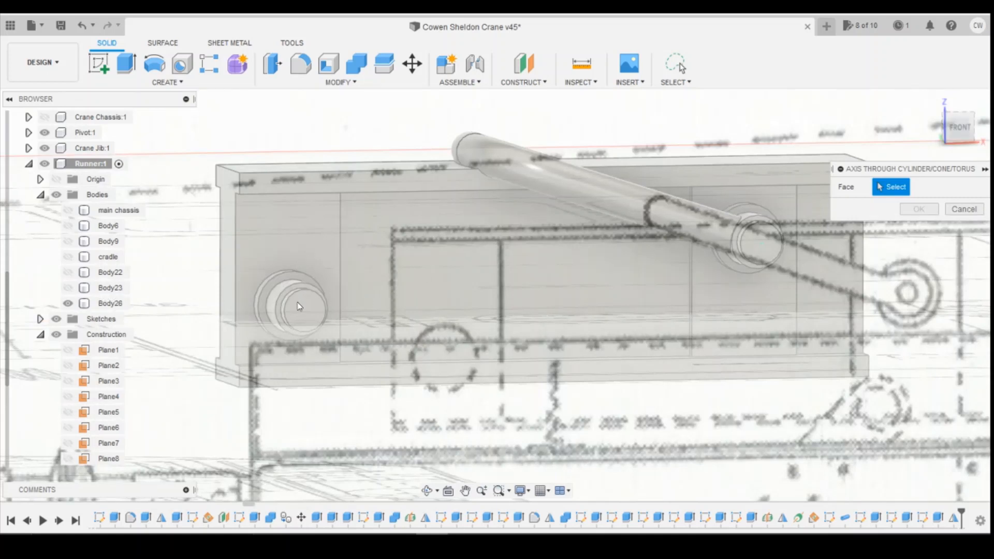
click(287, 323)
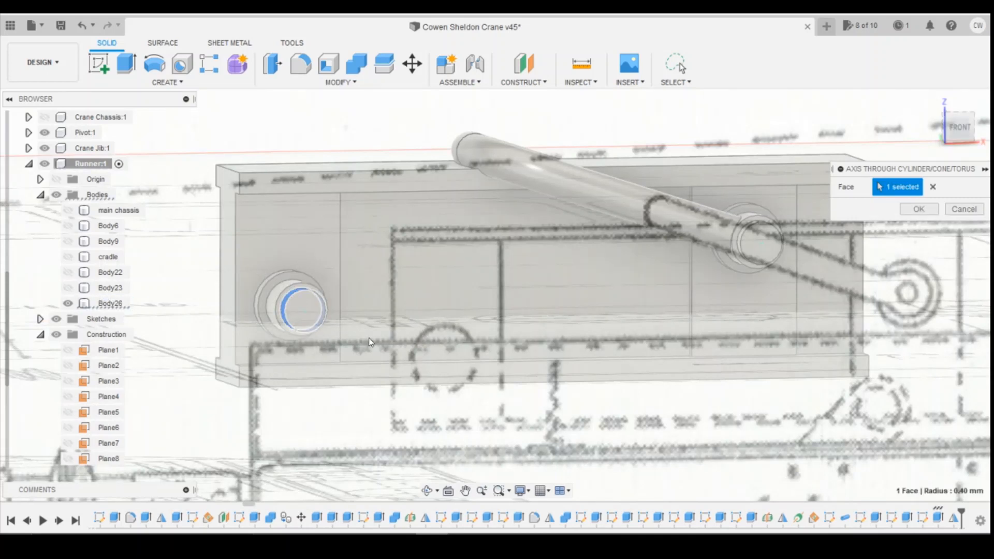
click(918, 209)
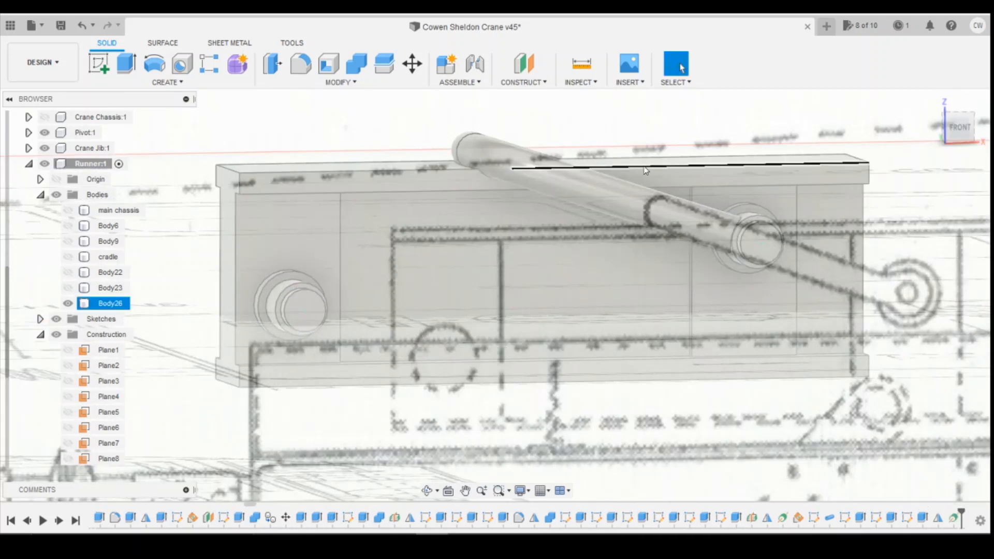
- Create a construction plane through the pin's axis at a 35 degree angle, hiding the reference canvases
click(533, 82)
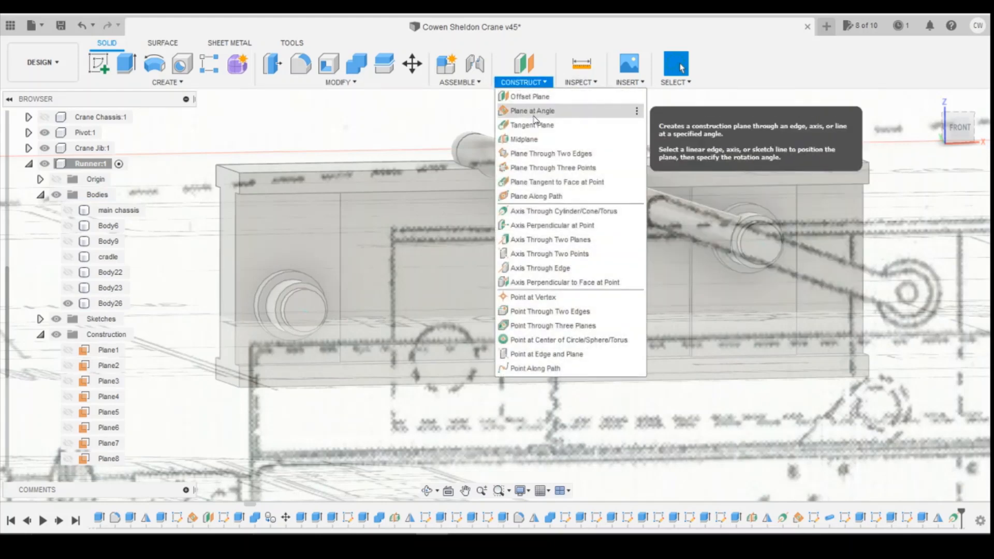
click(533, 111)
click(303, 311)
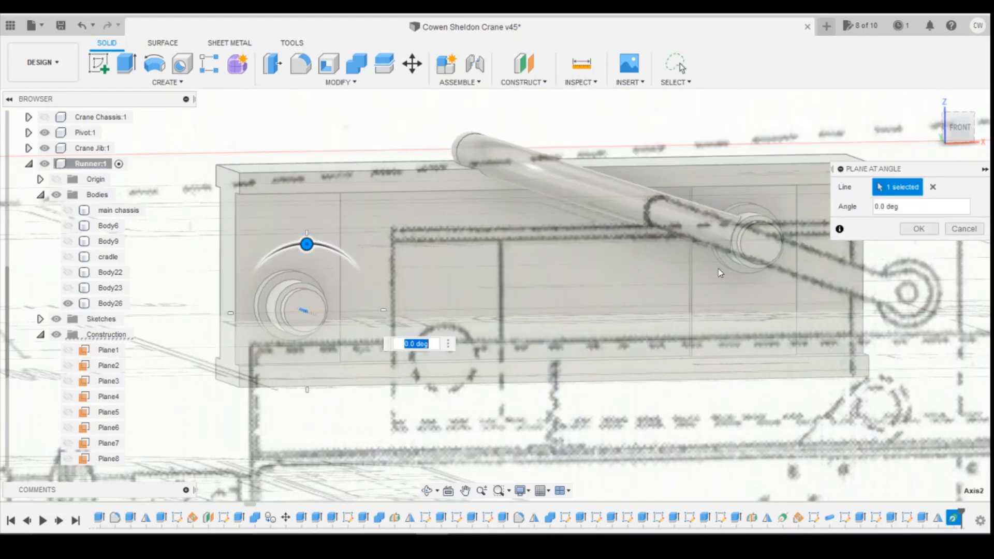
click(960, 127)
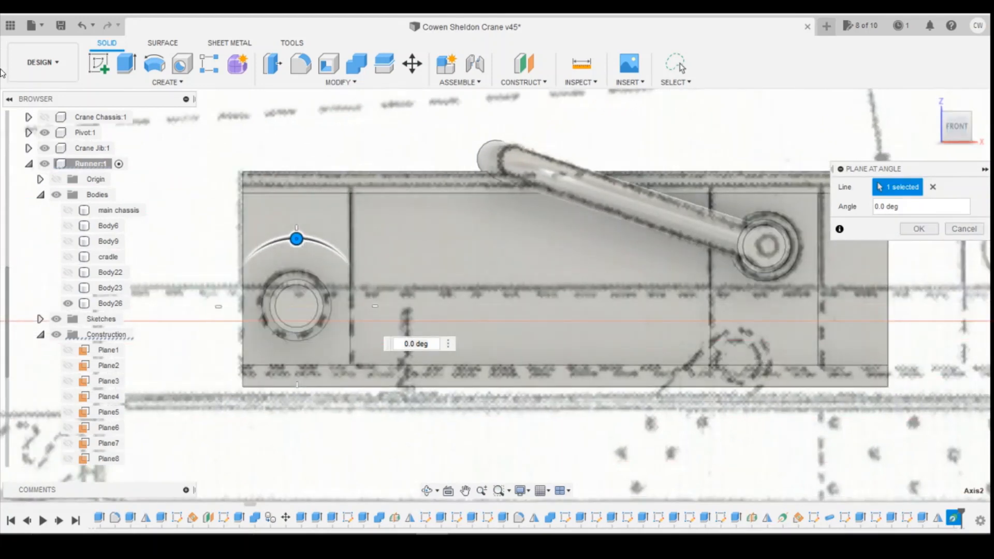
scroll(57, 202, up, 3)
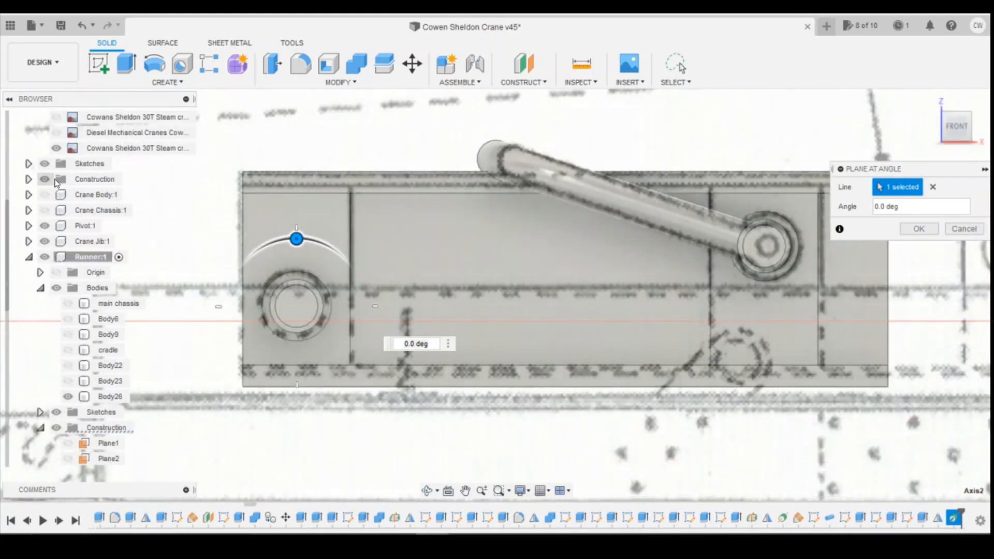
scroll(56, 181, up, 2)
click(56, 164)
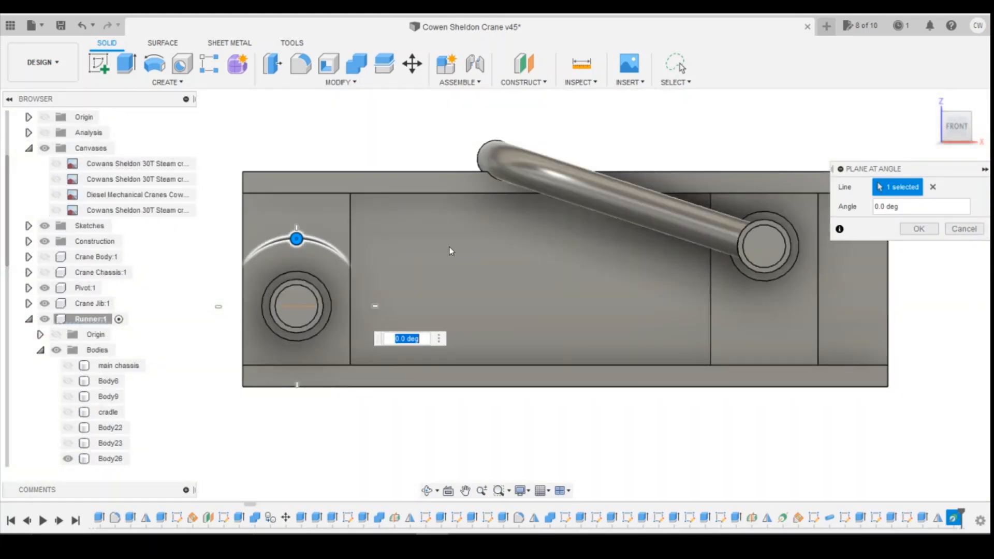
drag(296, 239, 247, 253)
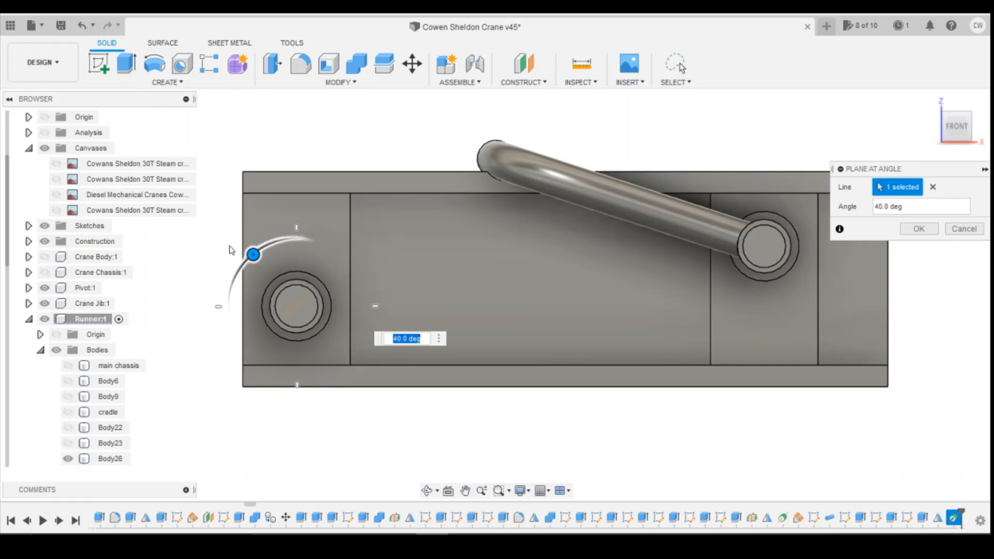
drag(253, 254, 258, 251)
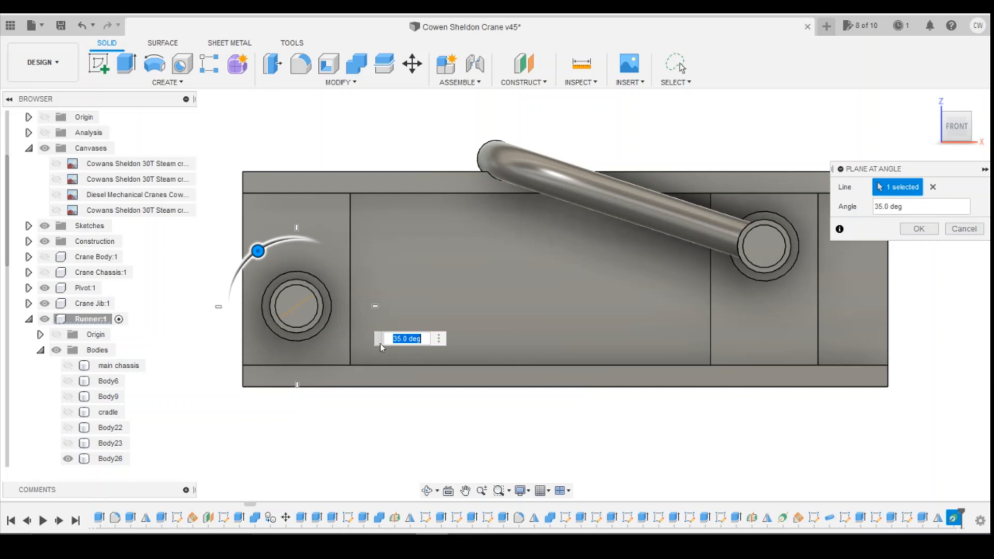
click(920, 229)
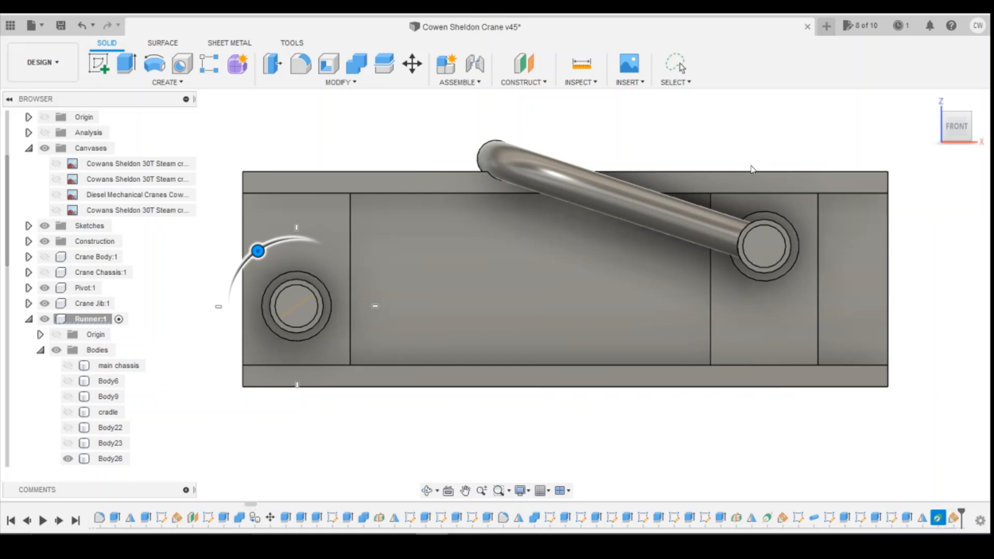
key(Escape)
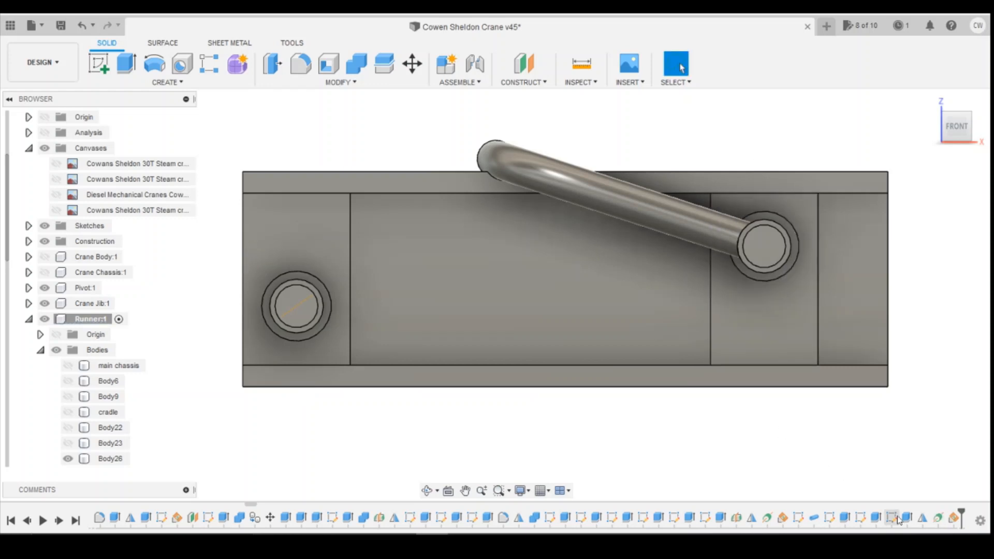
- On the angled plane, sketch a line about 1.92 mm along the pin's axis to the beam's centreline and a perpendicular line about 2.67 mm outward
click(97, 64)
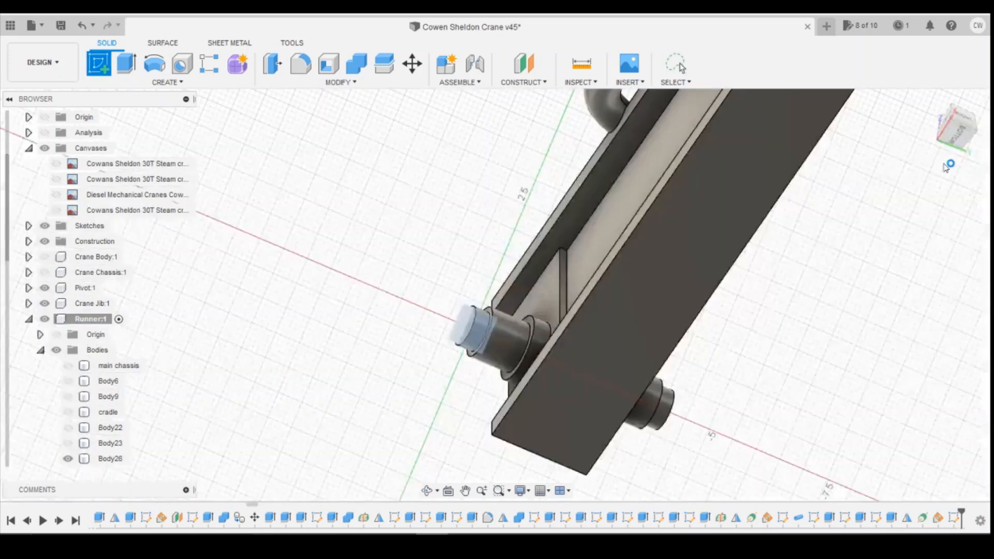
click(931, 99)
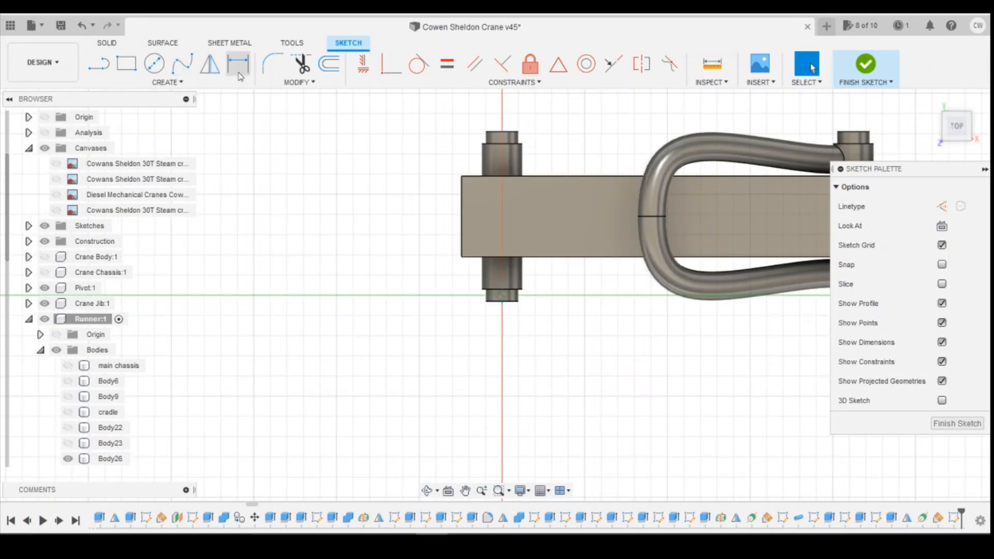
click(178, 65)
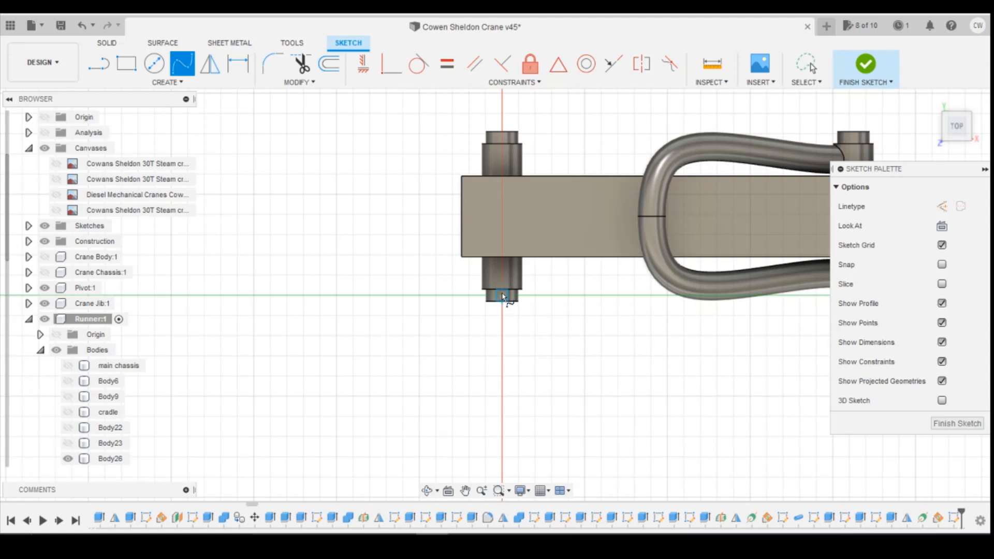
key(l)
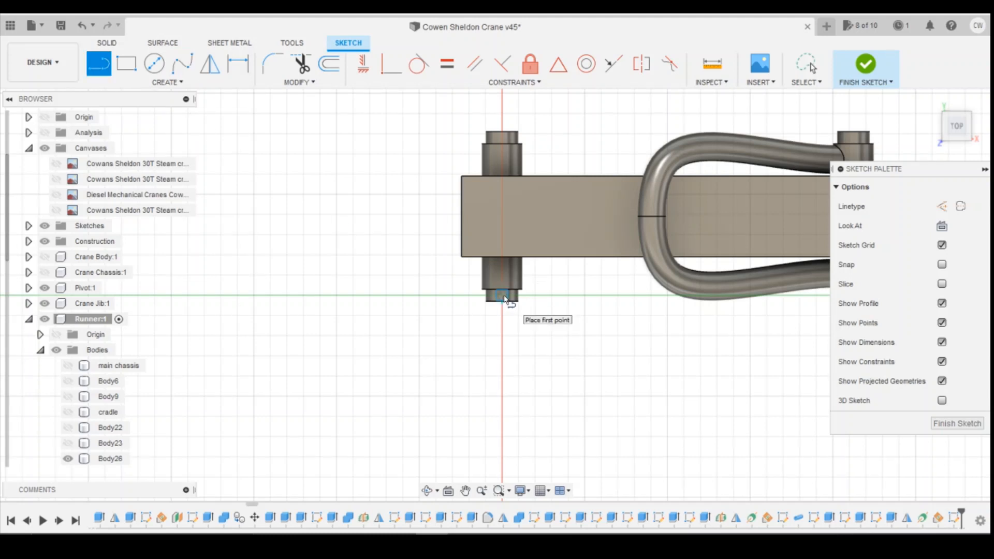
click(503, 299)
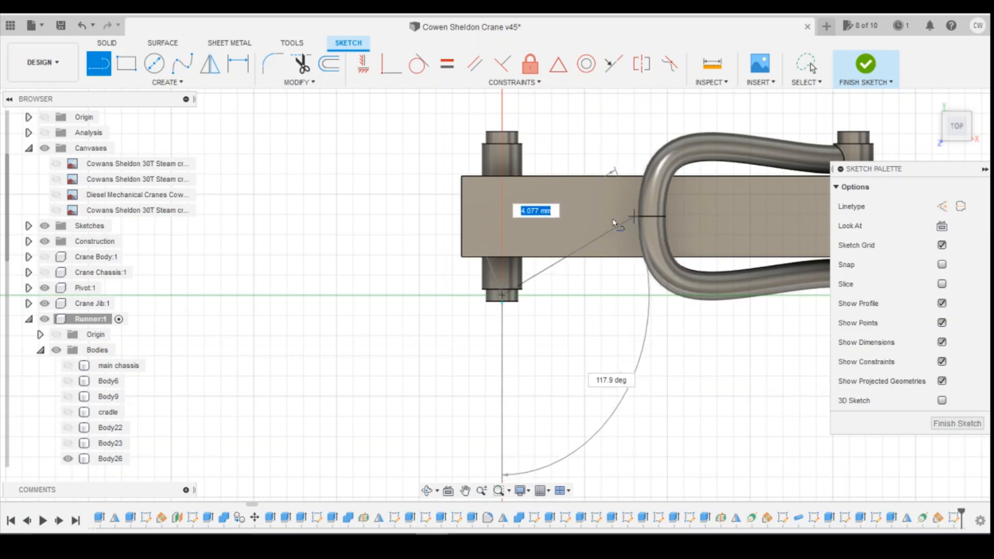
click(502, 218)
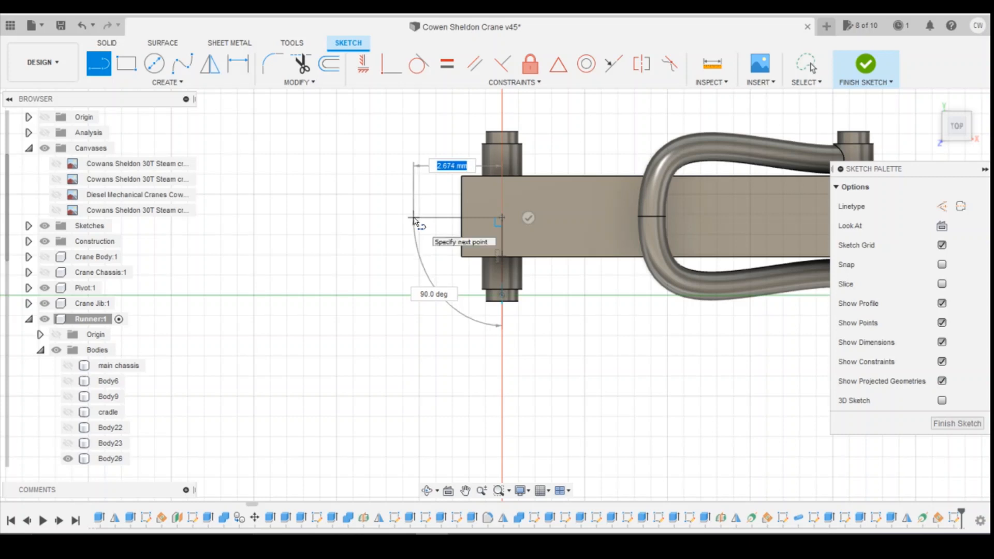
click(413, 218)
key(Escape)
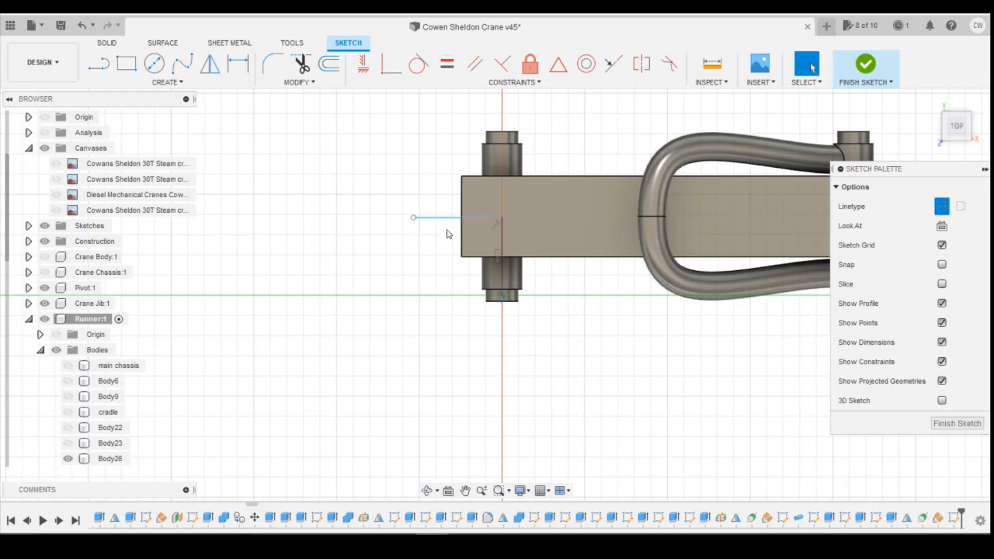
- Convert the outward line and the line along the pin's axis to construction geometry
click(445, 217)
click(942, 207)
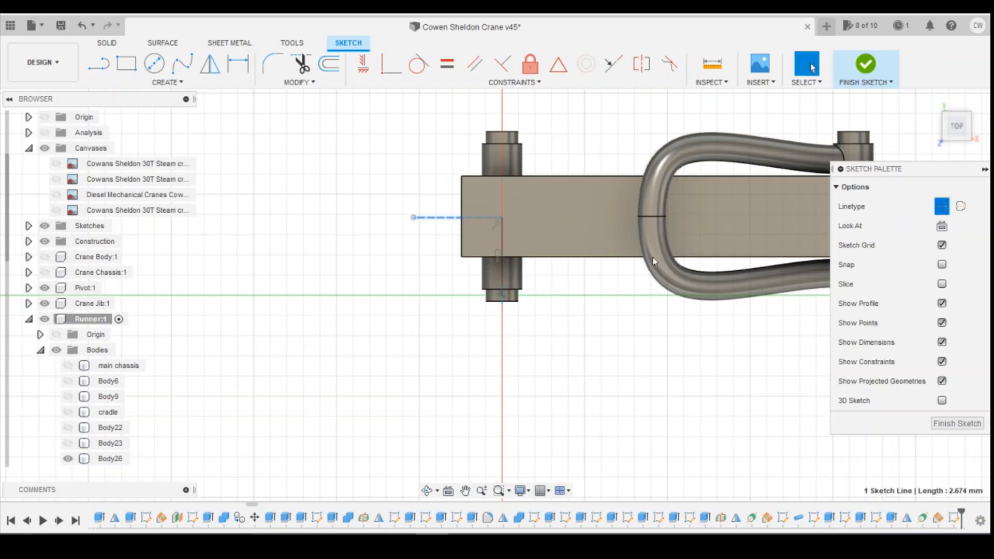
click(503, 261)
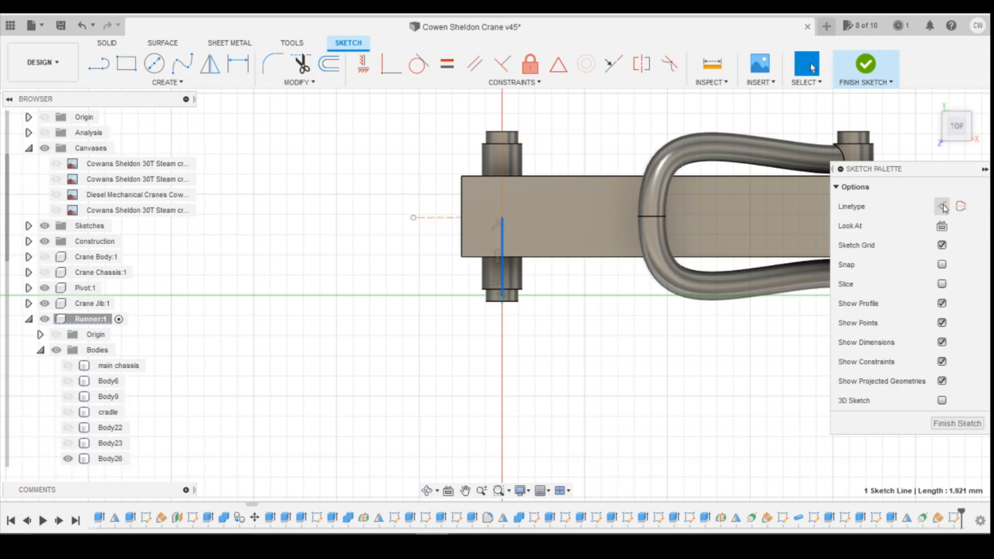
click(942, 207)
- Draw a five-point fit point spline from the line on the pin's axis, curving around to the outer end of the beam's centreline
click(182, 63)
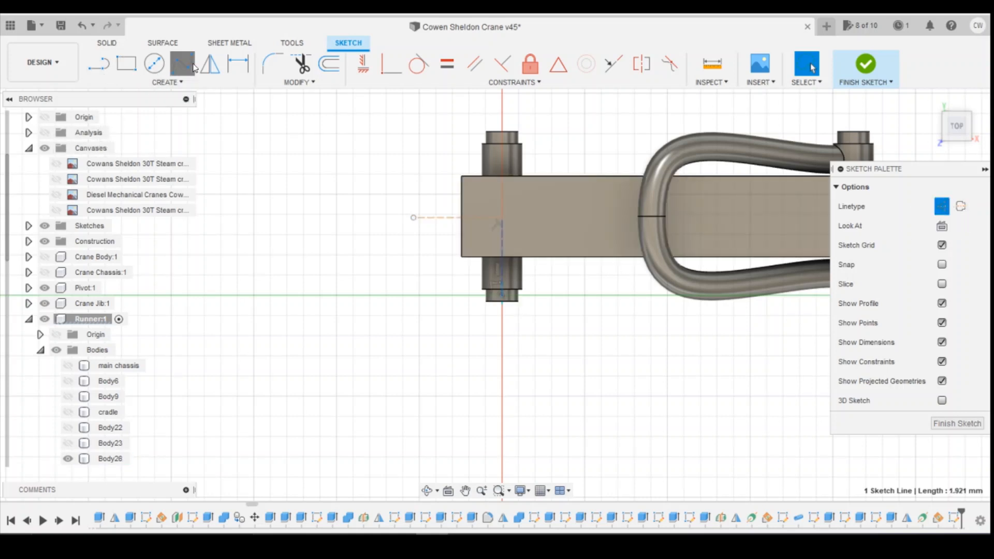
click(483, 271)
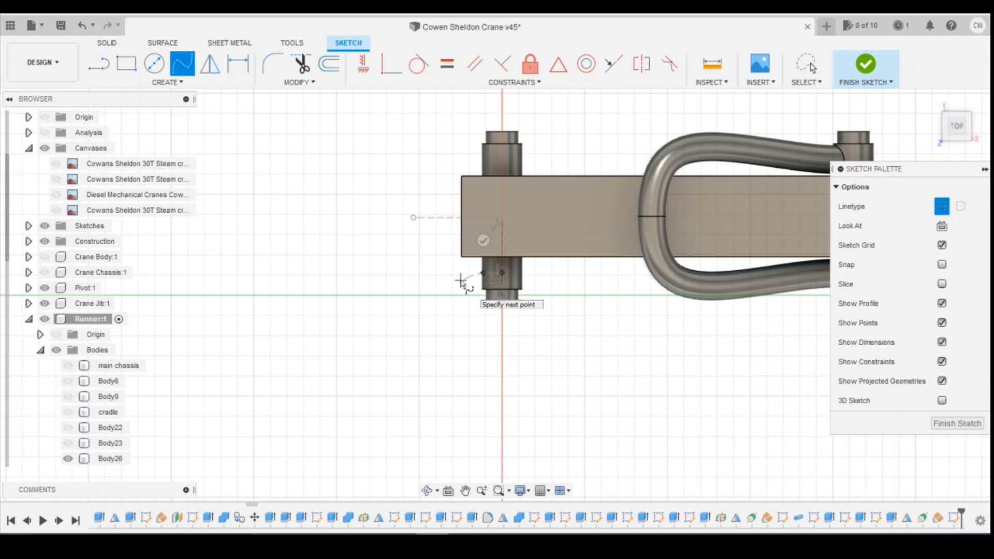
scroll(456, 279, up, 3)
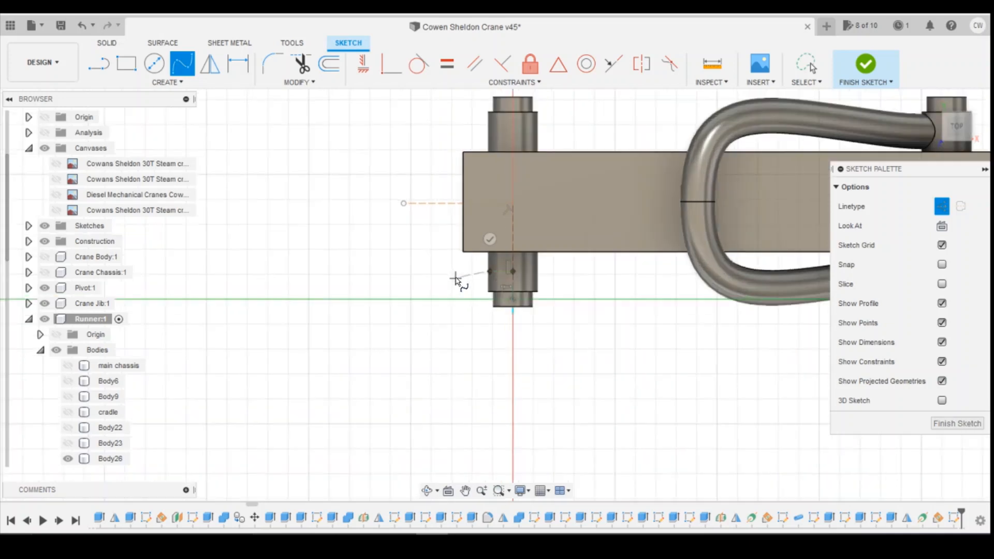
click(456, 276)
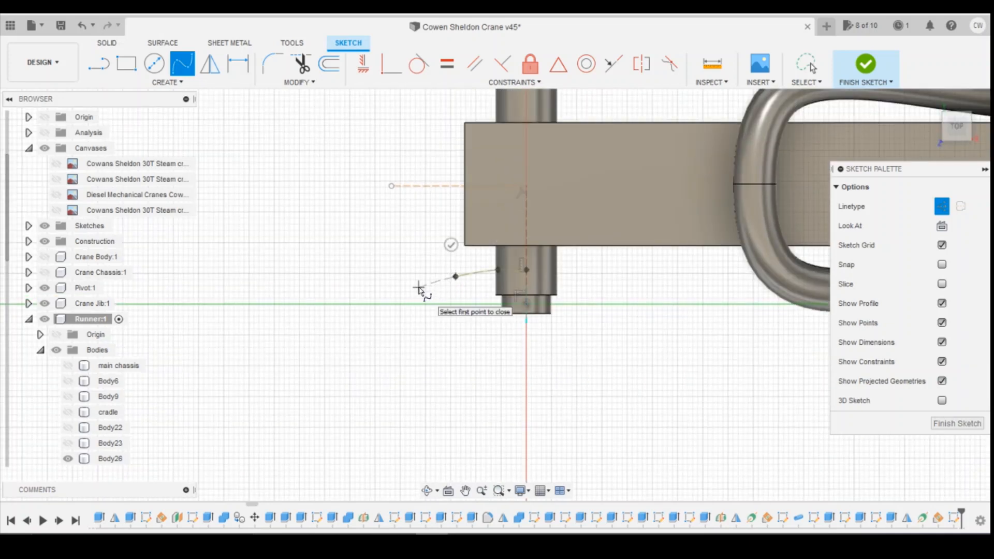
click(415, 259)
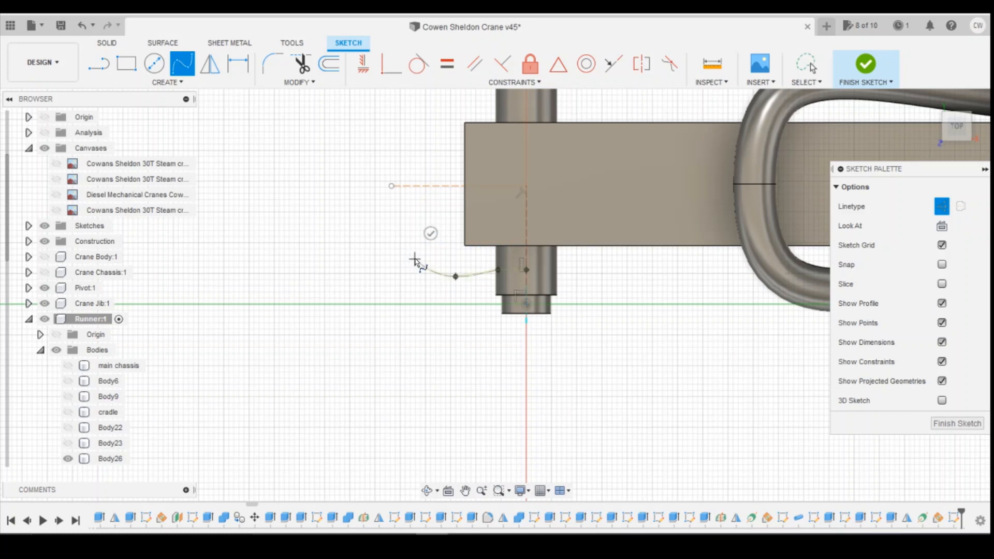
click(392, 186)
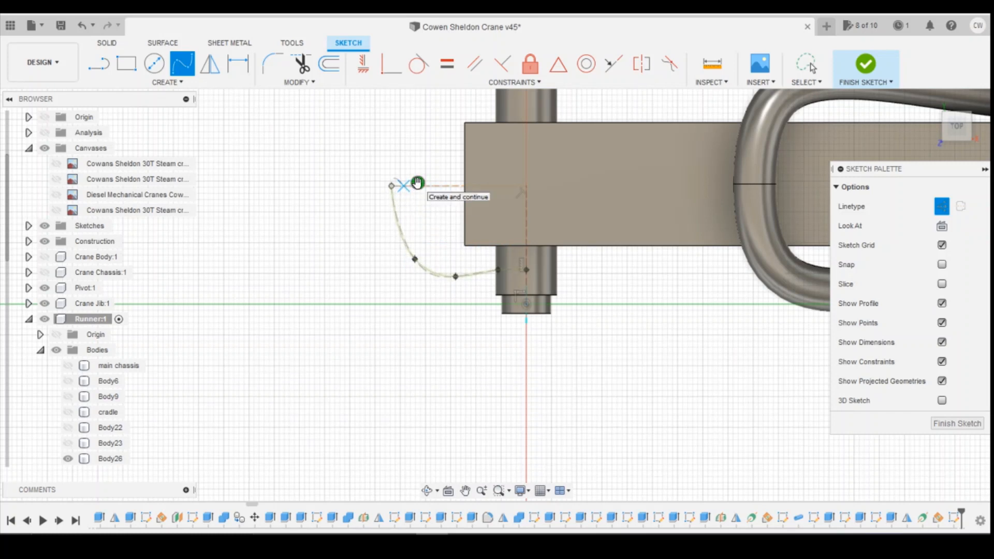
click(417, 182)
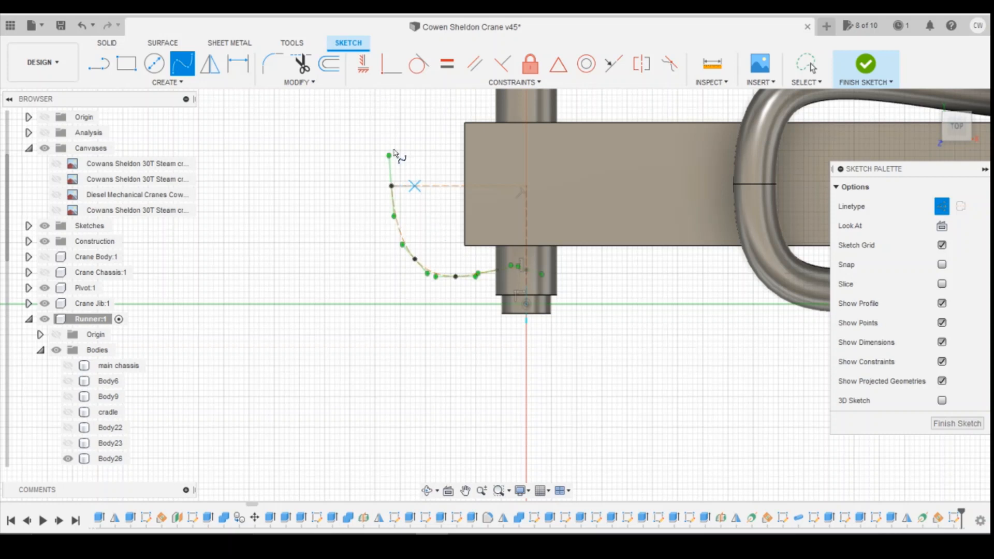
key(Escape)
- Constrain the spline's tangent handle at the outer end vertical and the handle on the pin's axis horizontal
click(392, 170)
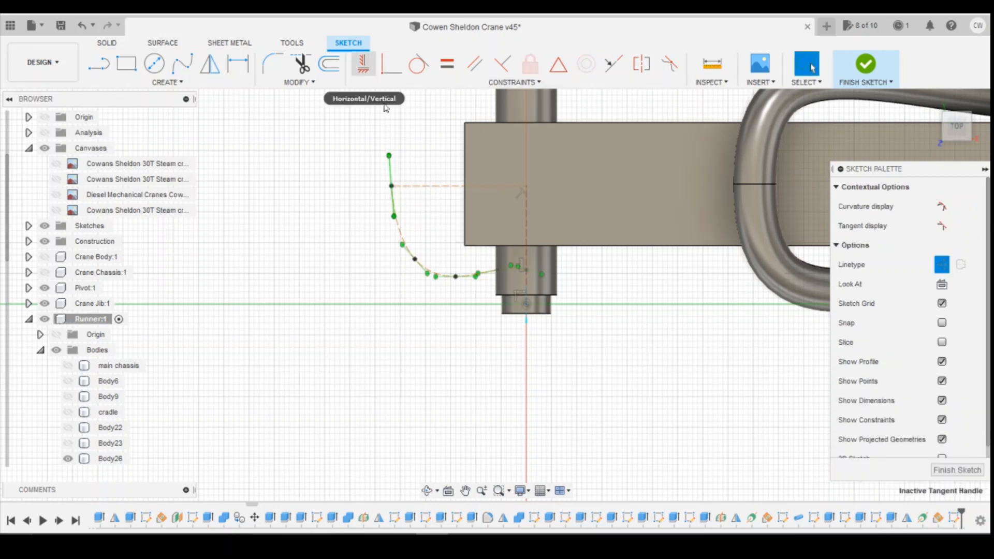
scroll(392, 177, up, 5)
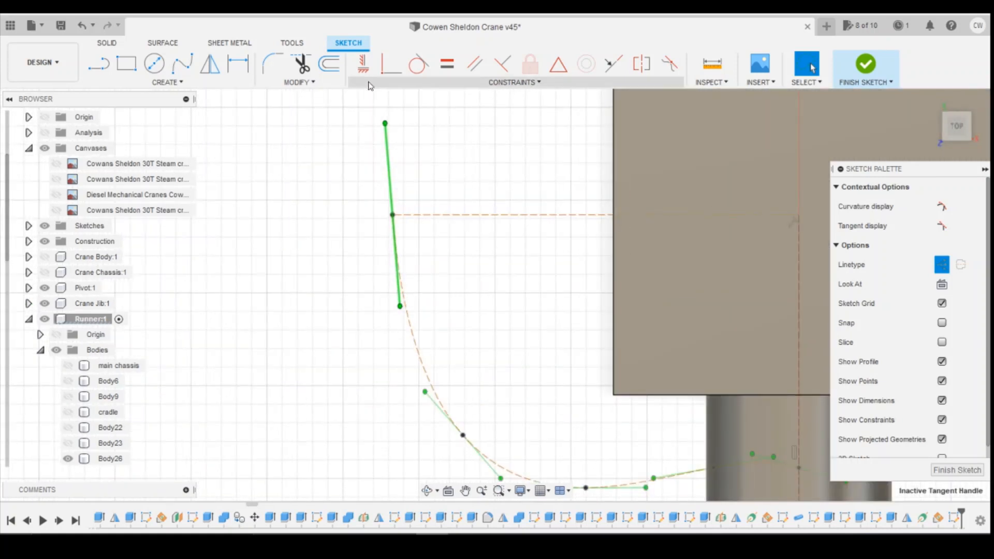
click(364, 64)
scroll(370, 151, down, 5)
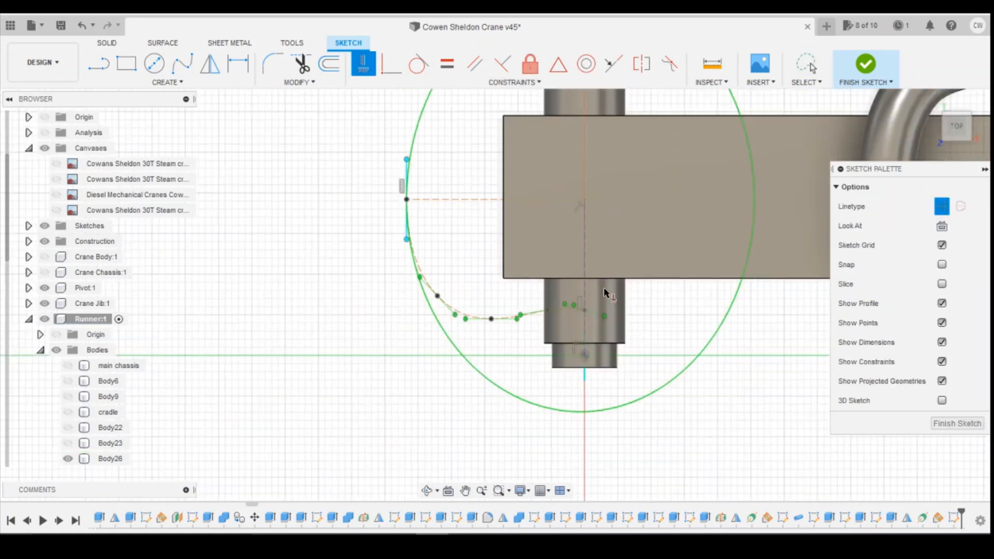
scroll(586, 329, up, 5)
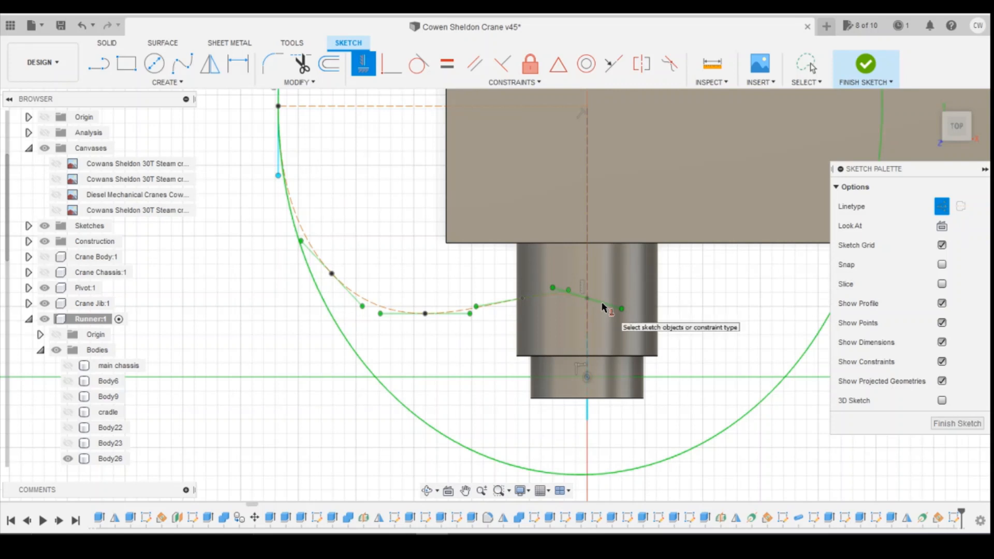
click(604, 308)
scroll(631, 321, down, 2)
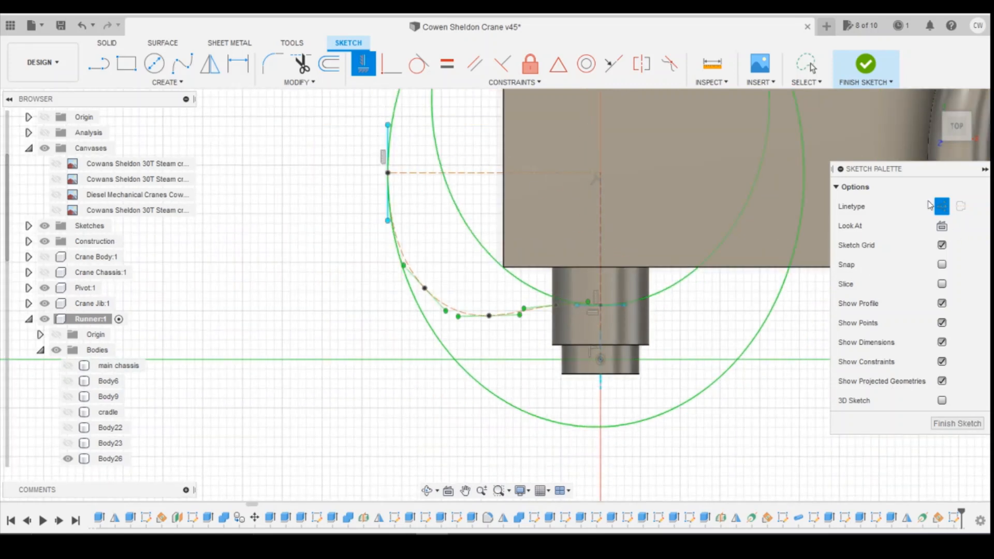
- Switch the spline from construction to normal linetype
click(550, 316)
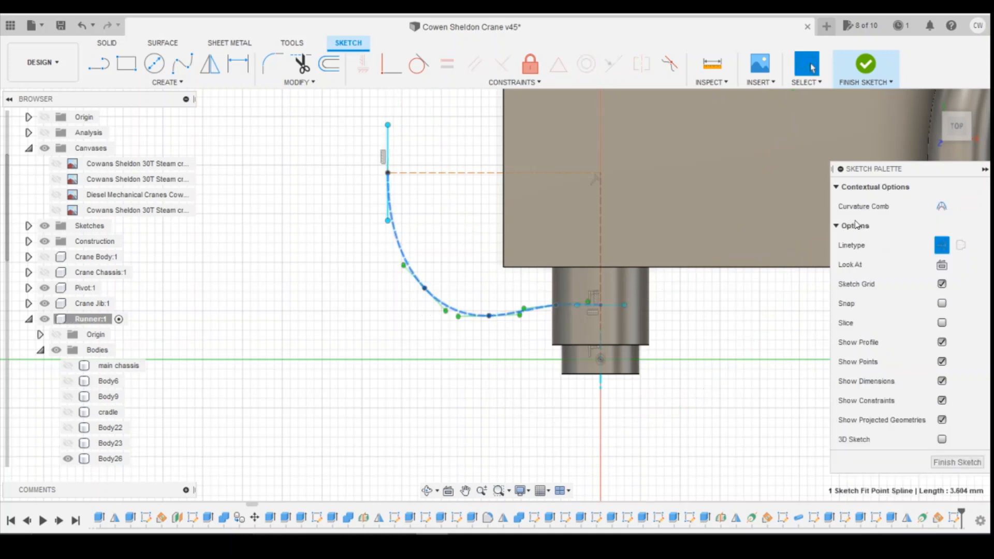
click(943, 250)
click(315, 405)
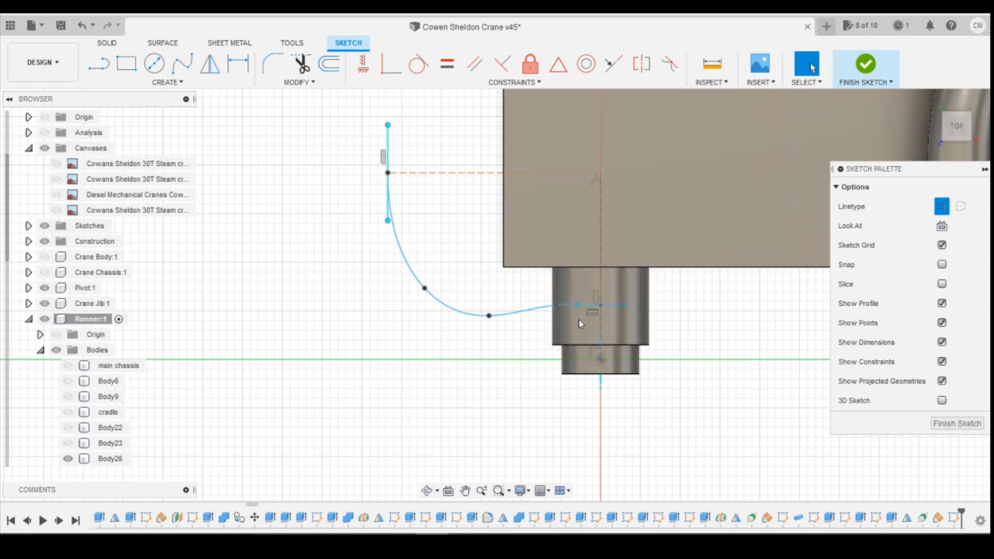
- Mirror the spline about the horizontal construction line to complete the loop path, and finish the sketch
click(167, 82)
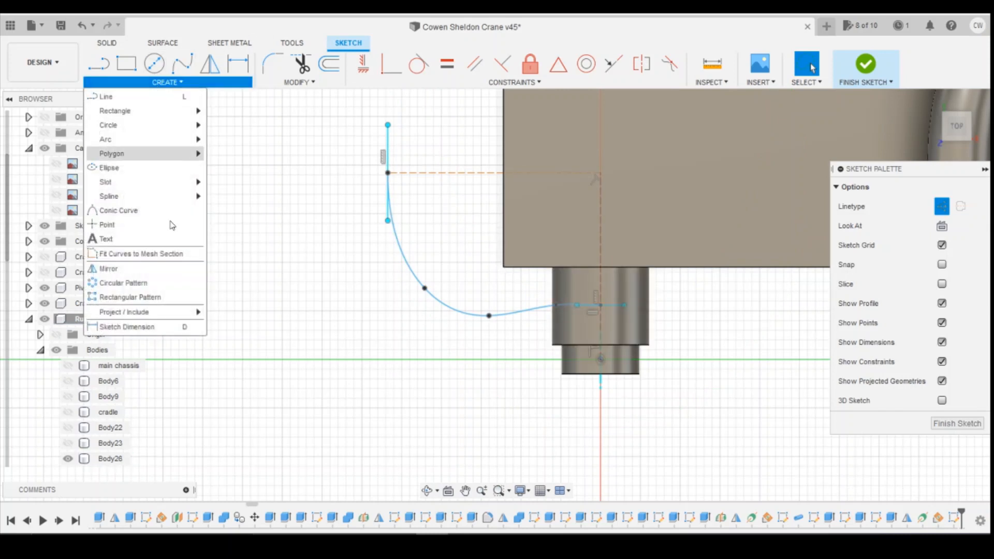
click(119, 269)
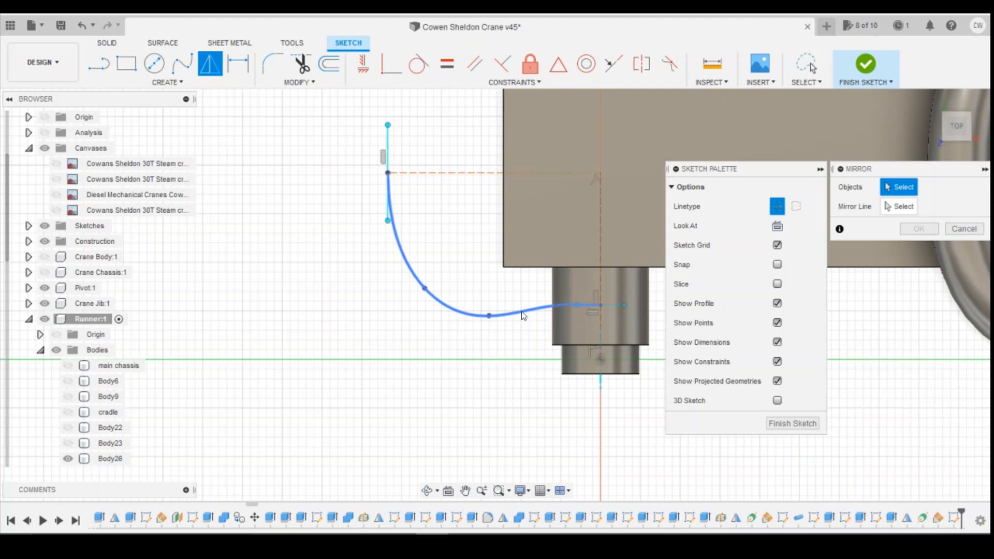
click(485, 313)
click(444, 173)
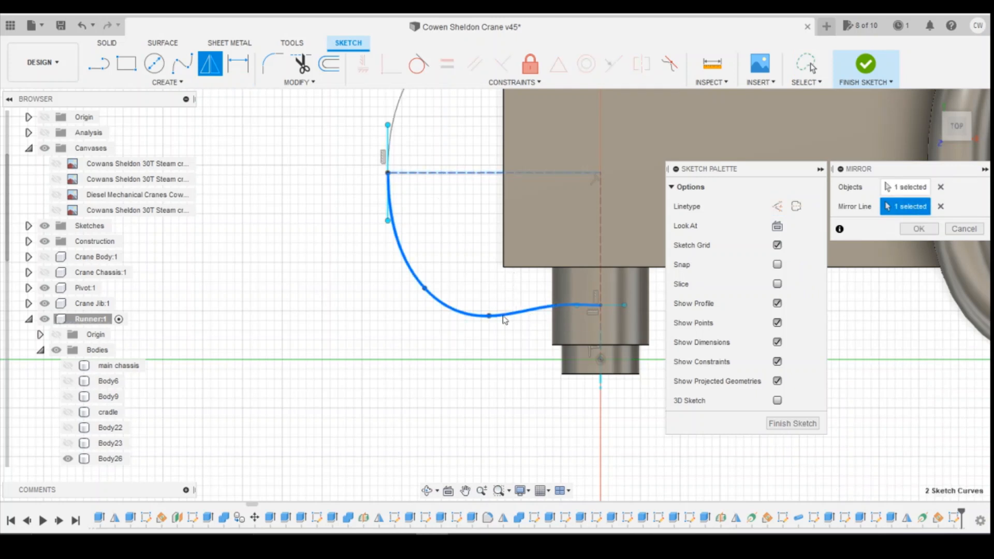
scroll(510, 226, down, 2)
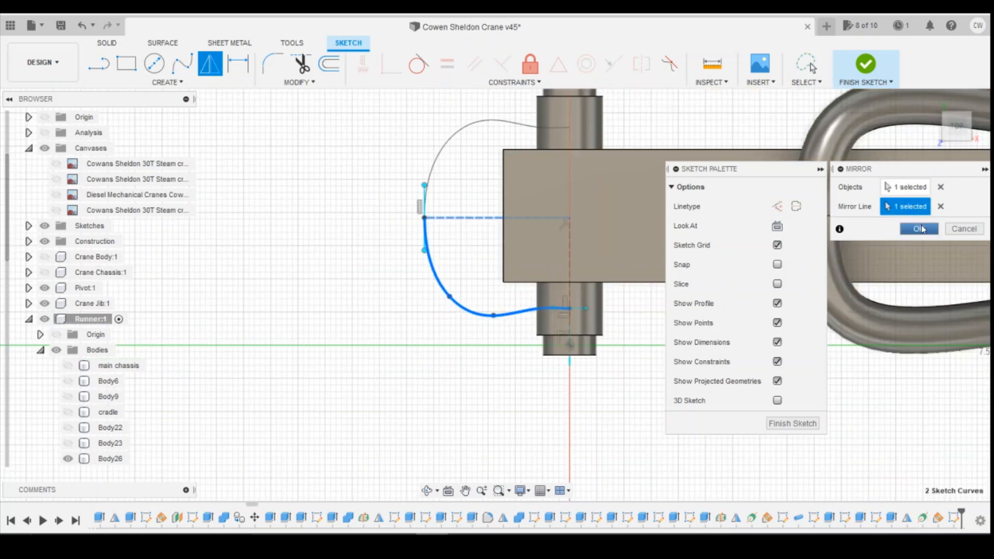
click(921, 230)
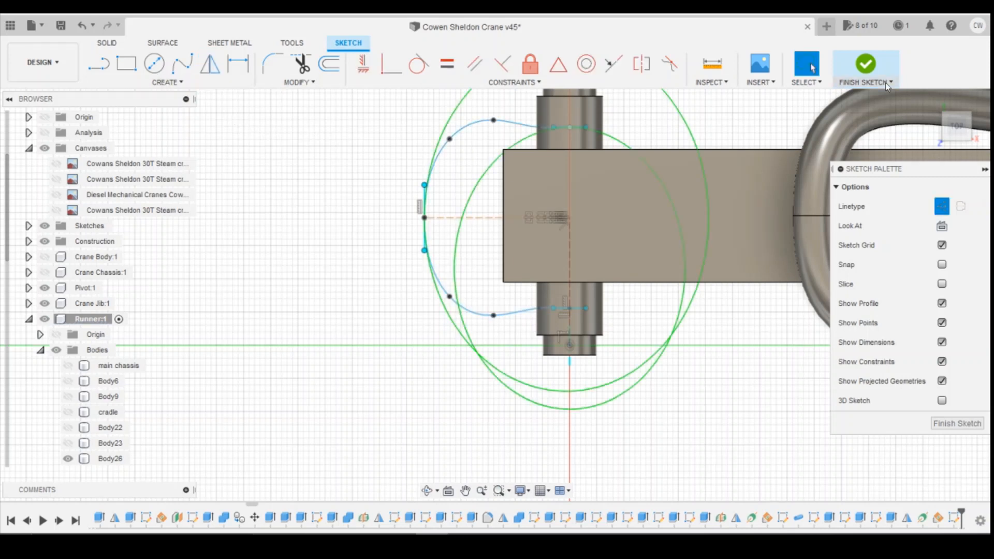
click(846, 76)
- Create a circular pipe along the looped spline path with a 0.5 mm section size and the Join operation
click(170, 84)
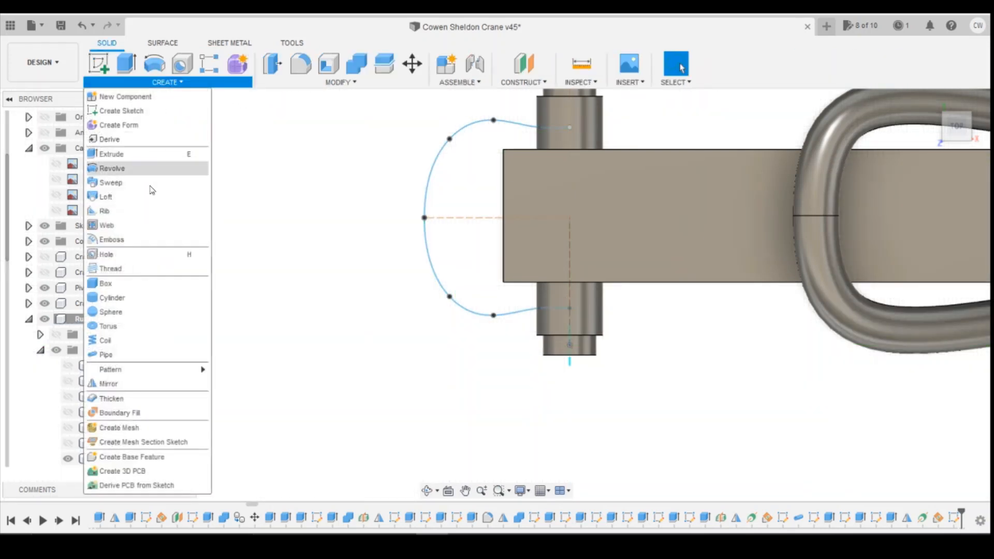
click(141, 350)
click(476, 316)
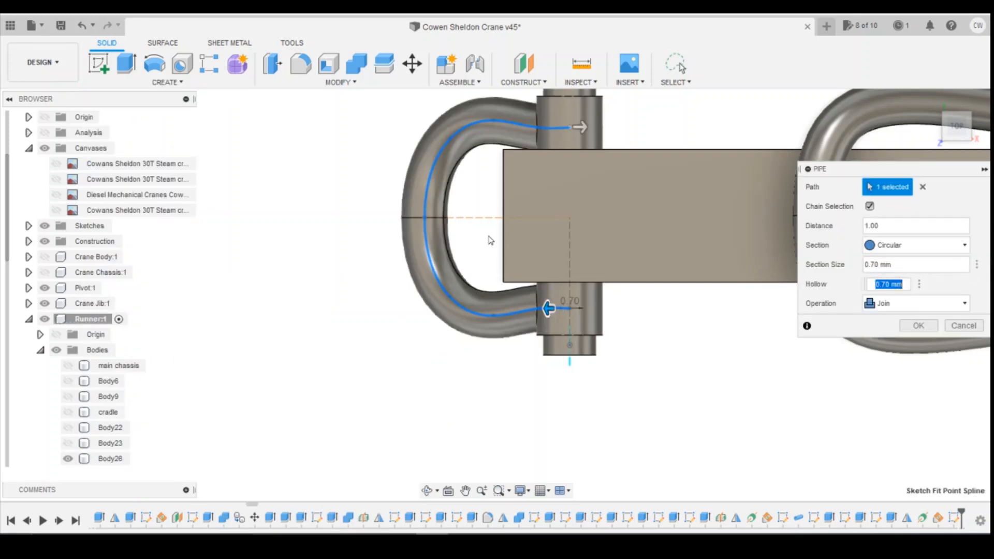
click(956, 138)
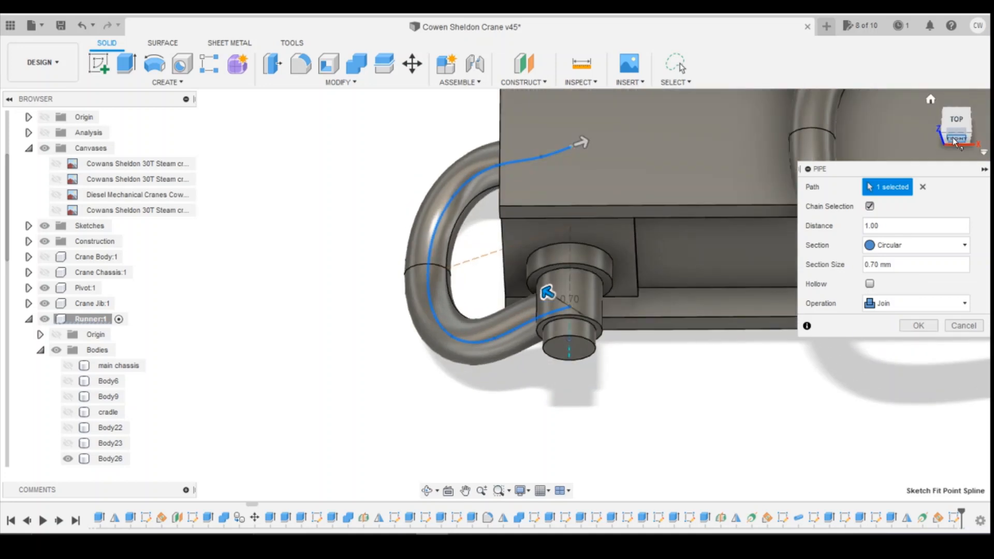
click(953, 137)
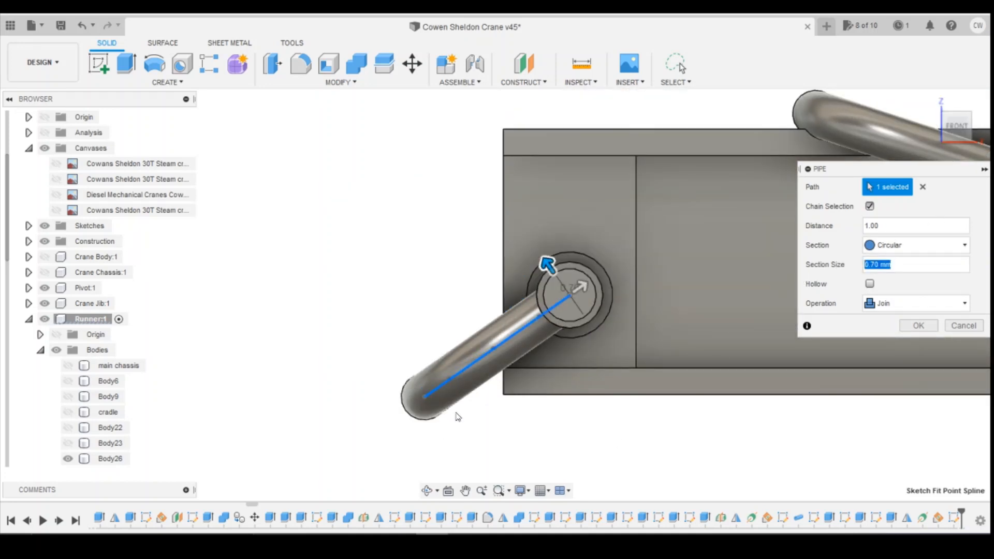
text(0.5)
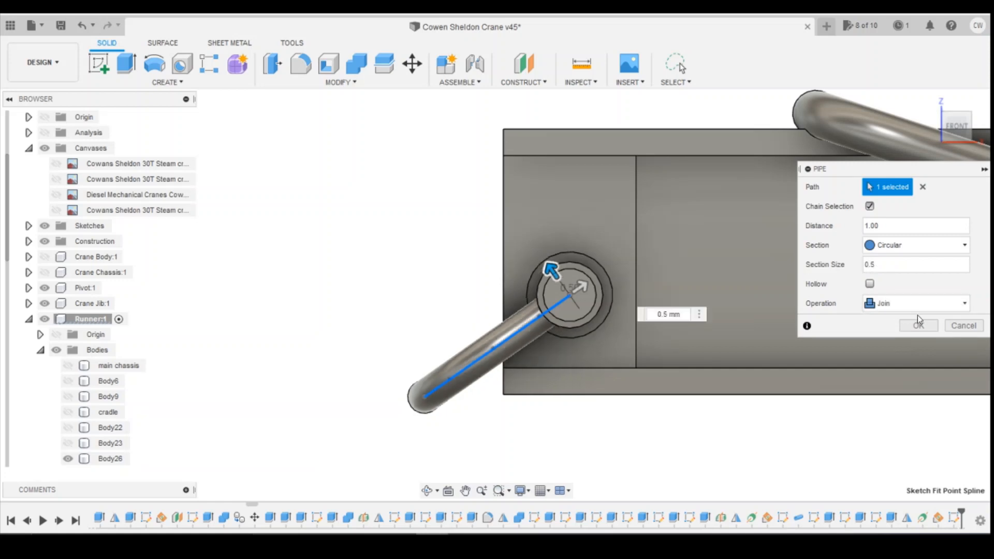
click(918, 325)
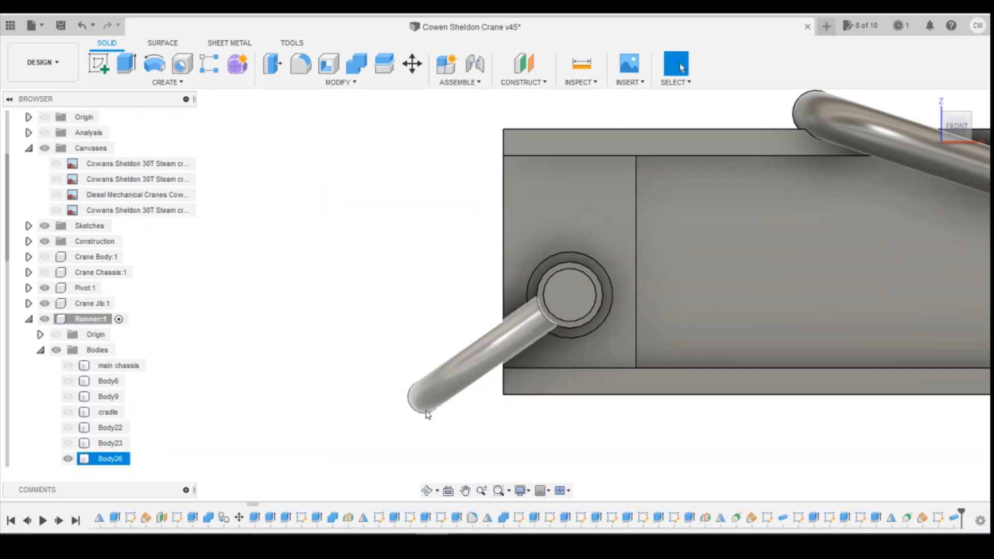
- Edit the angled axis feature behind the second loop and set its angle to 30 degrees
right_click(919, 520)
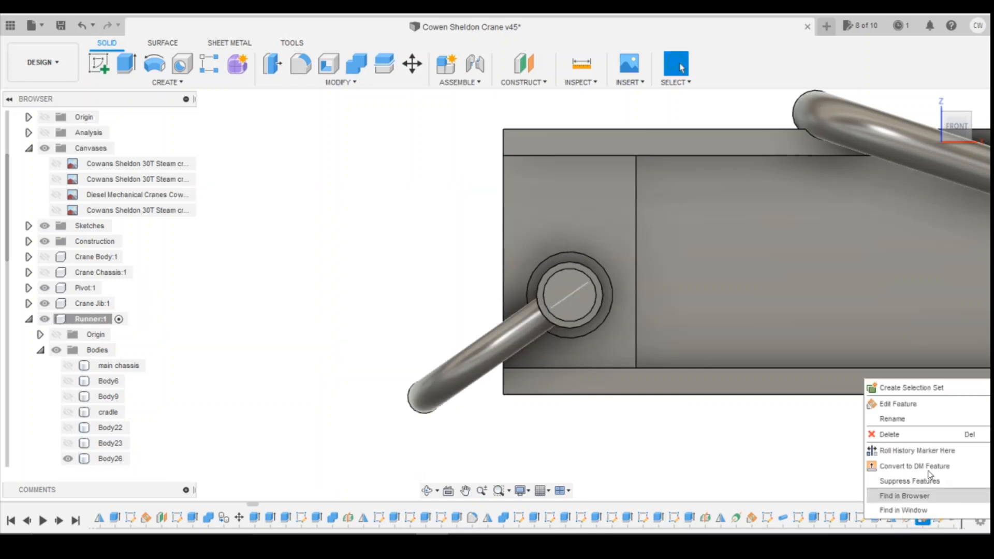
click(912, 405)
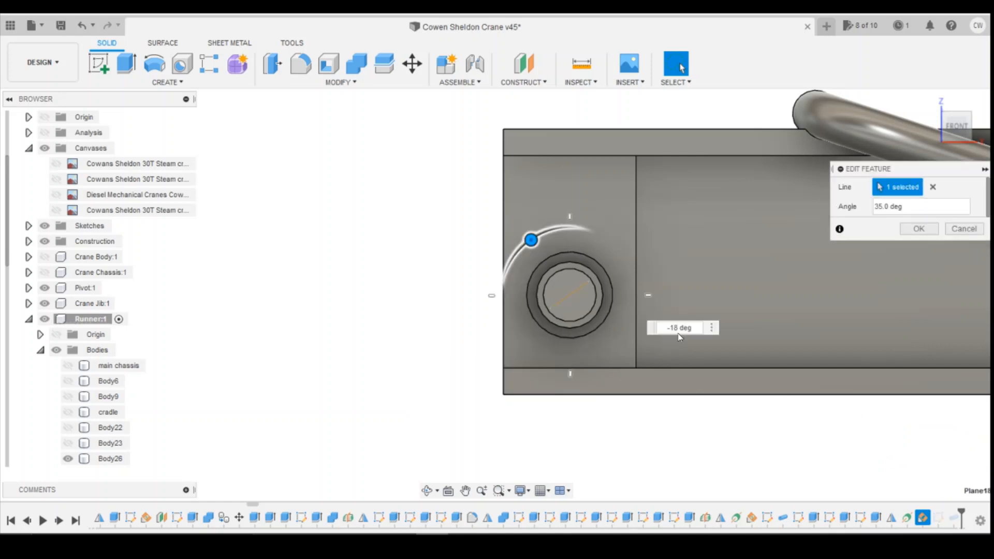
drag(534, 235, 534, 233)
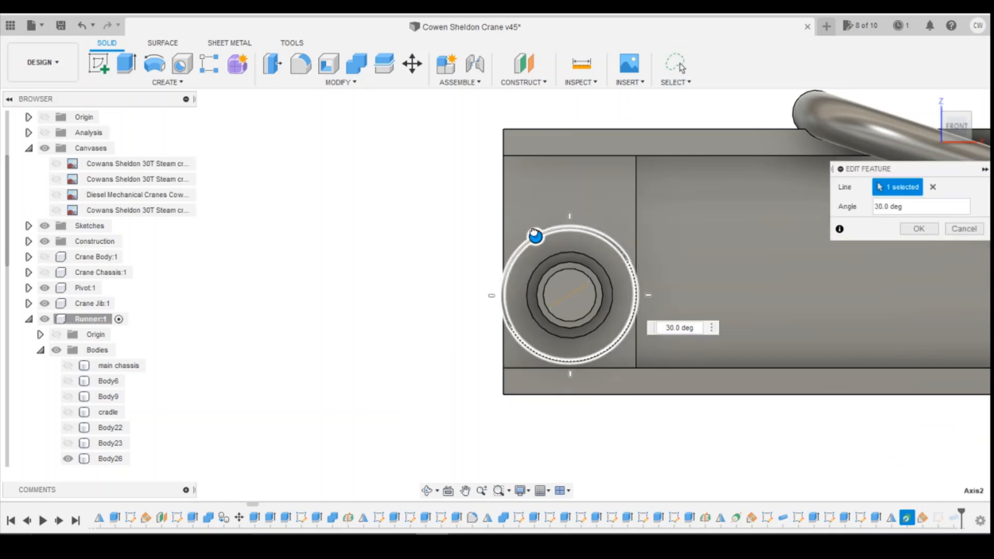
click(919, 228)
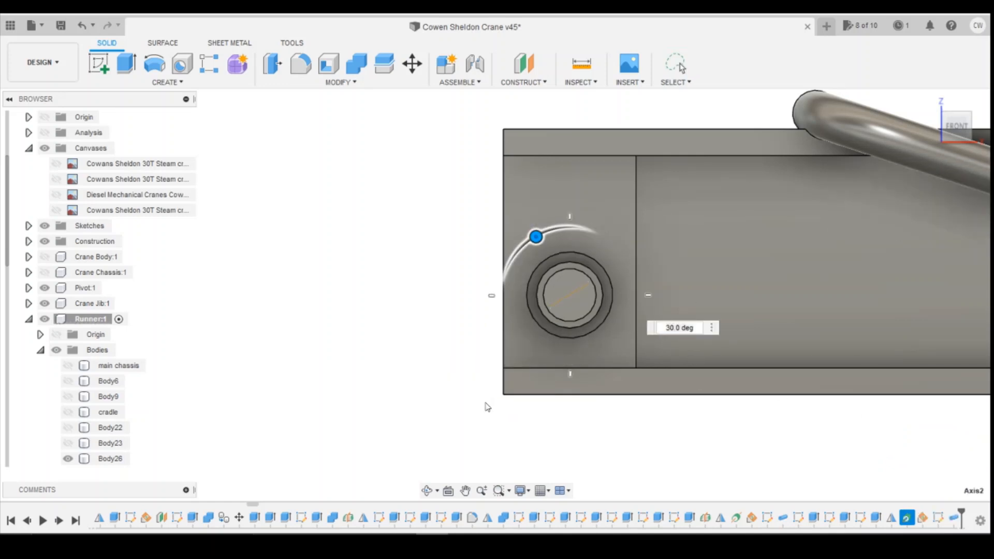
click(421, 400)
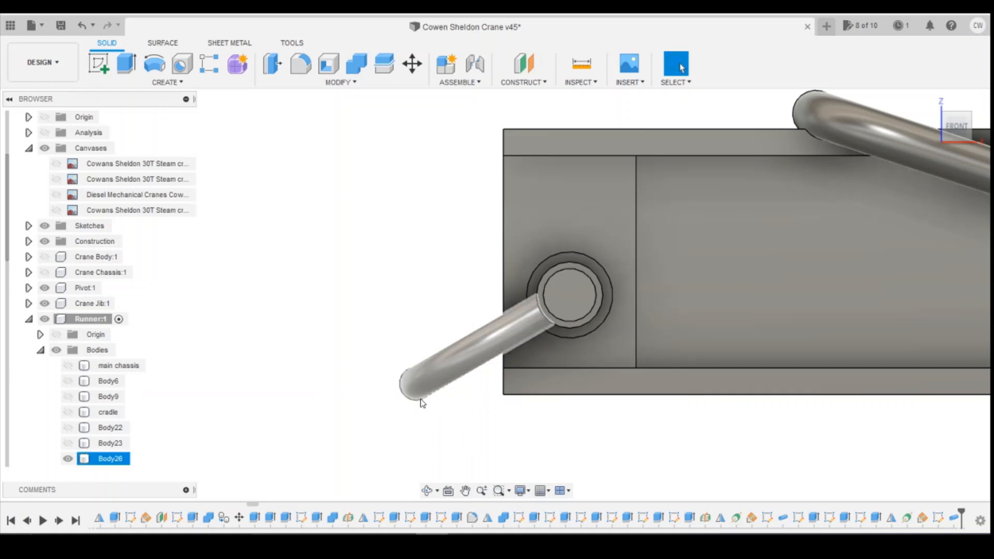
- Set the angle of the second loop's construction feature to 28 degrees
right_click(926, 520)
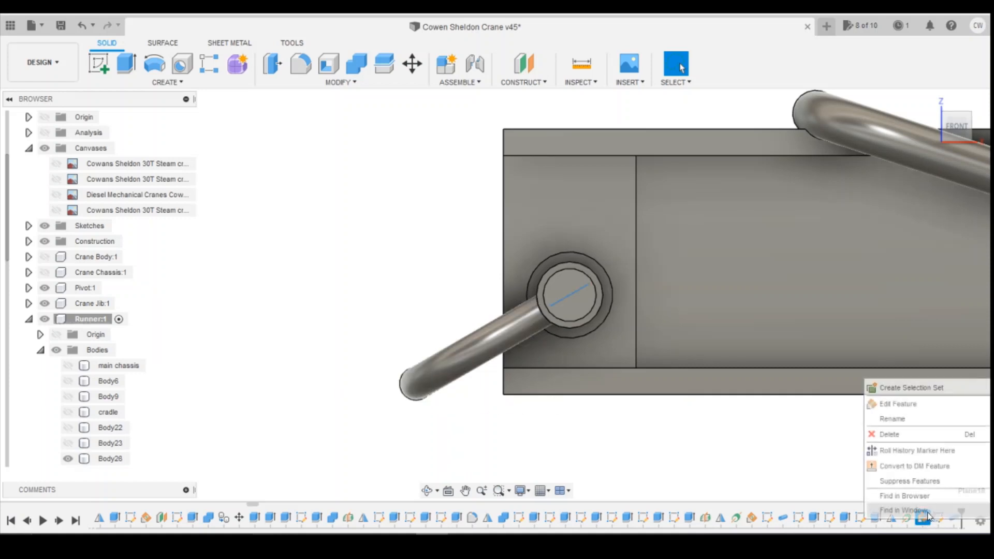
click(925, 404)
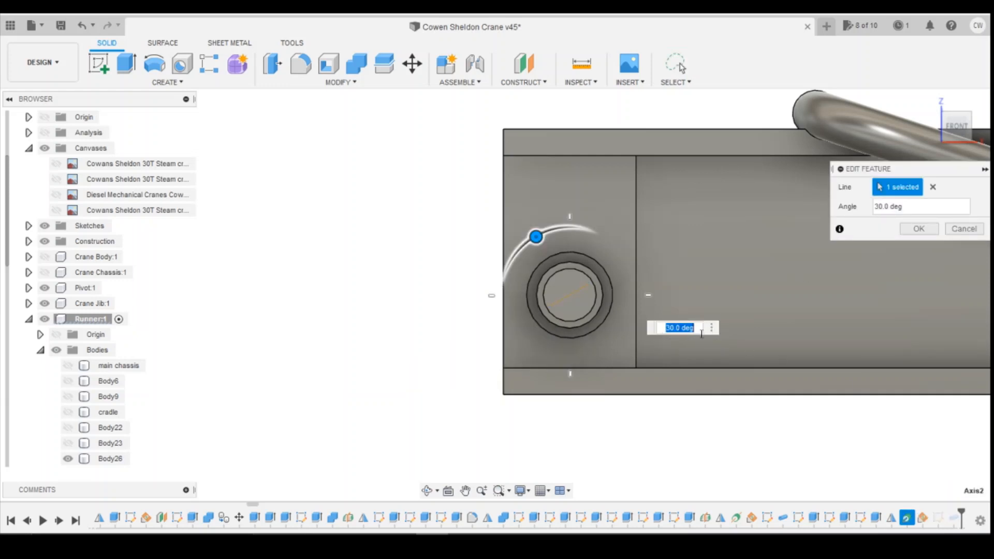
text(28)
key(Return)
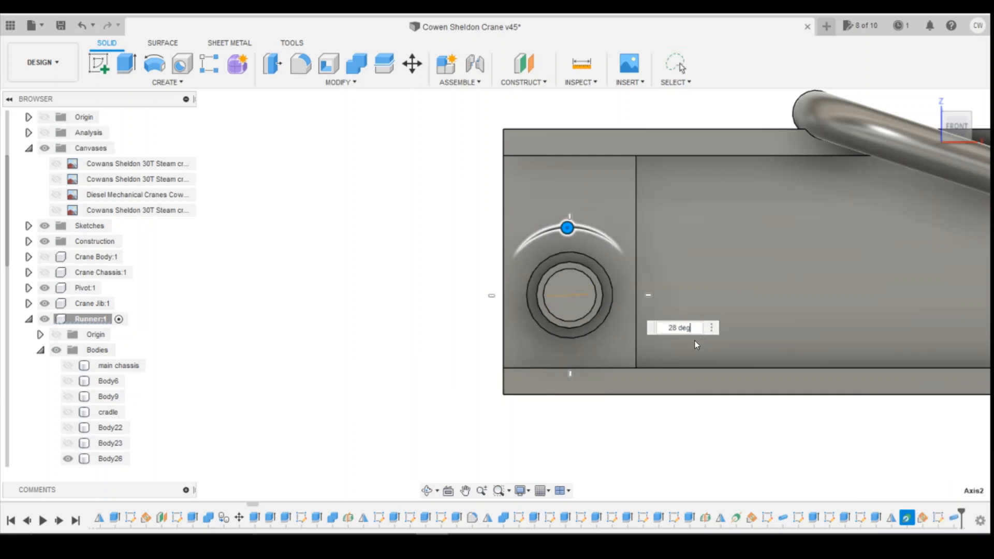
click(483, 402)
scroll(484, 403, up, 4)
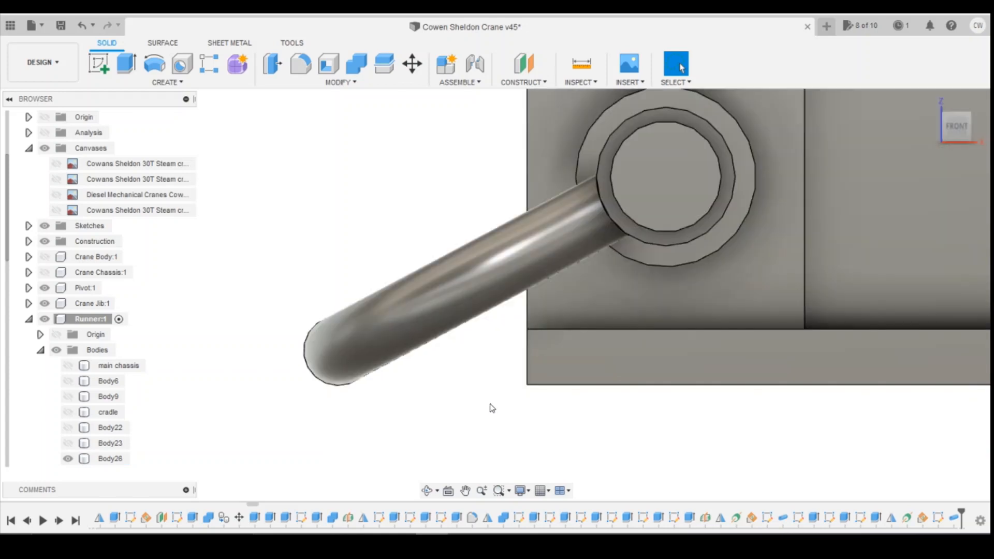
click(532, 387)
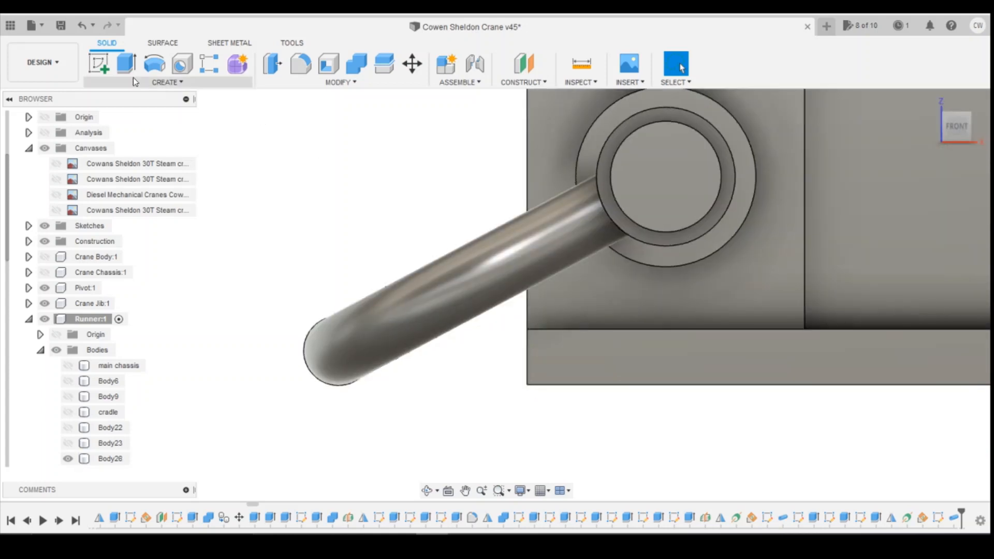
click(510, 389)
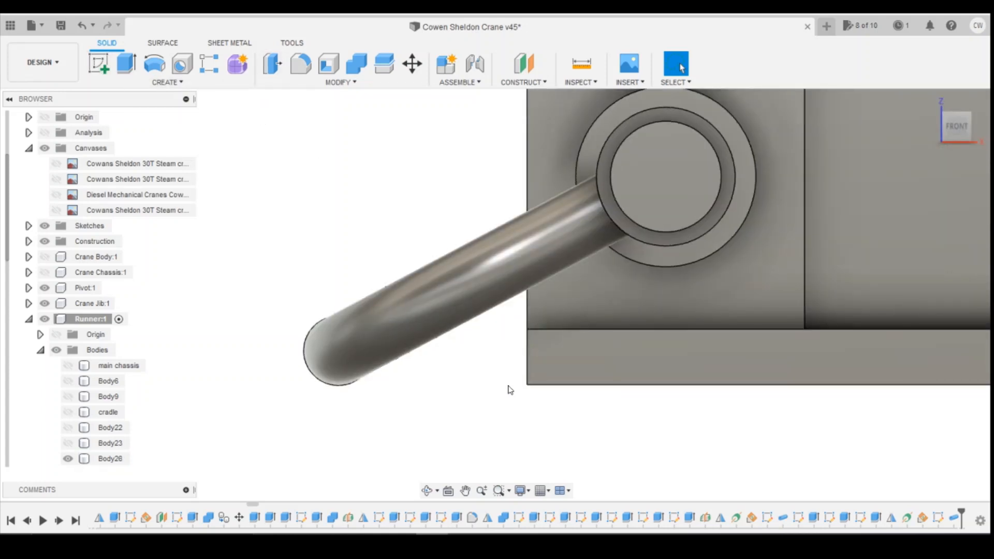
- Start a sketch on the lower flange's front face and try a line from its bottom corner towards the loop's end to compare their heights
click(99, 63)
click(580, 335)
click(579, 335)
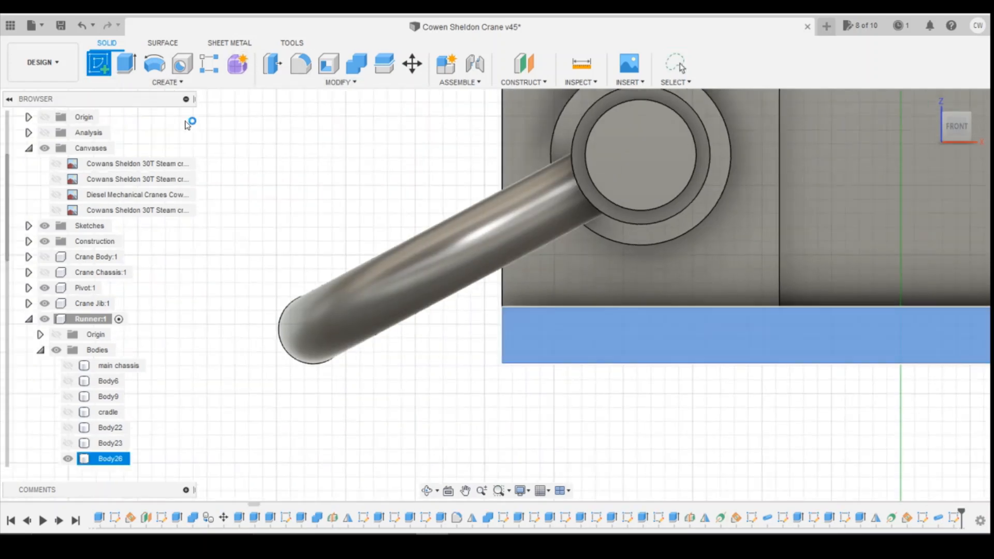
click(112, 63)
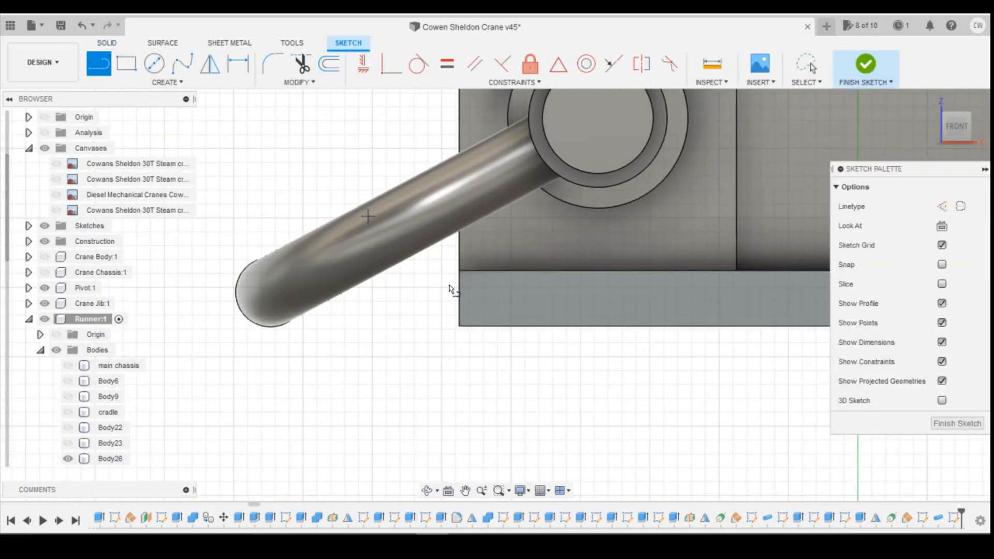
click(458, 326)
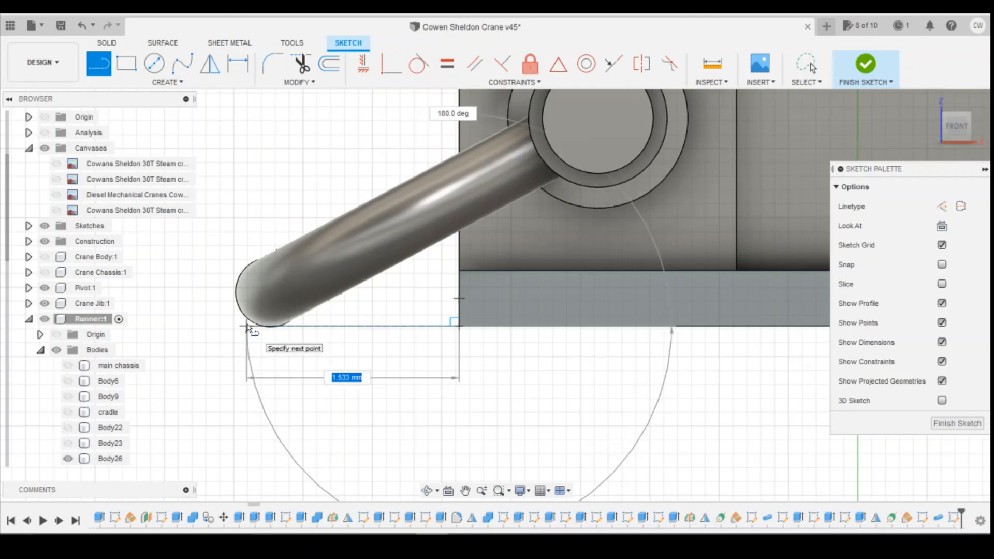
scroll(262, 326, down, 3)
scroll(262, 327, up, 3)
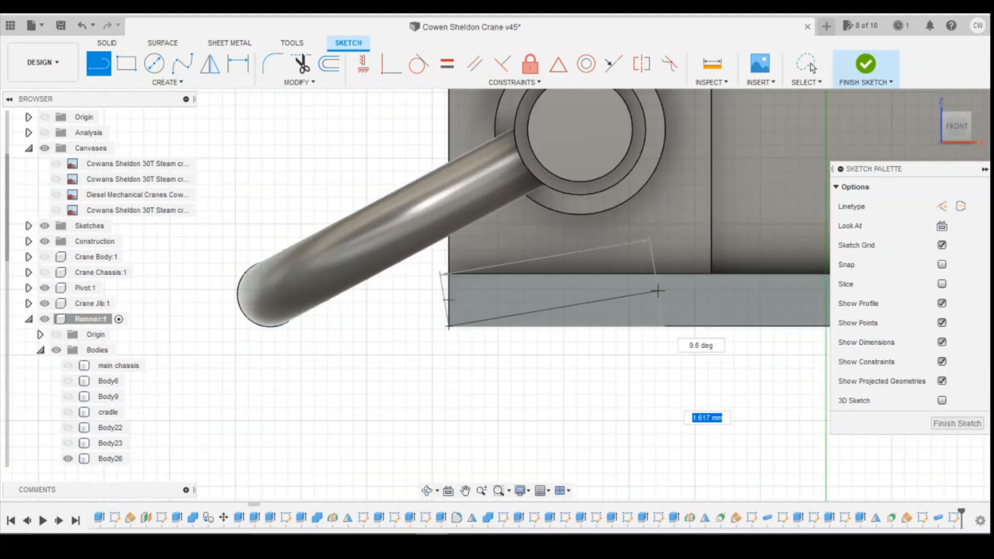
click(957, 423)
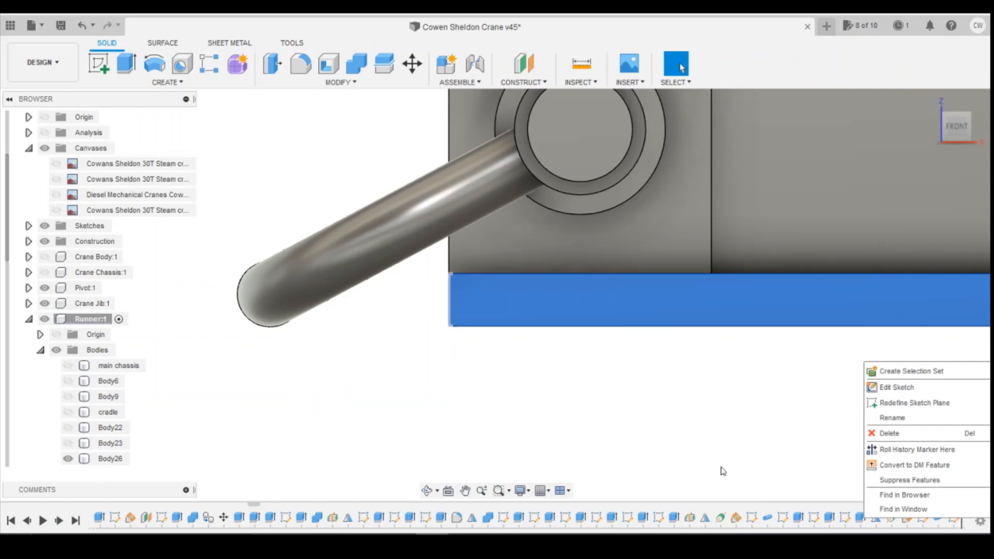
- Delete the temporary sketch on the lower flange's front face
click(826, 455)
right_click(953, 520)
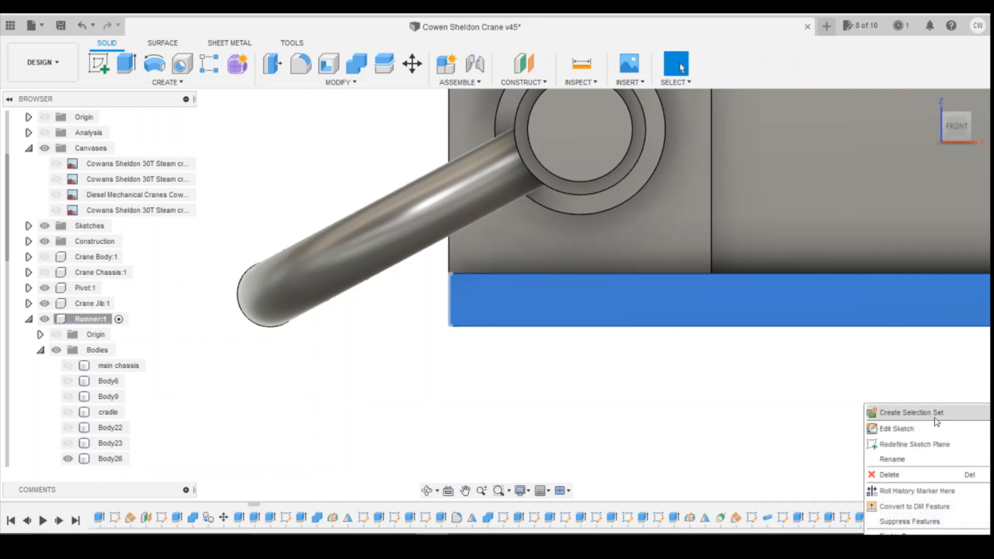
click(897, 473)
- Hide Axis1 and Axis2 in the Runner component's construction geometry
scroll(874, 449, down, 4)
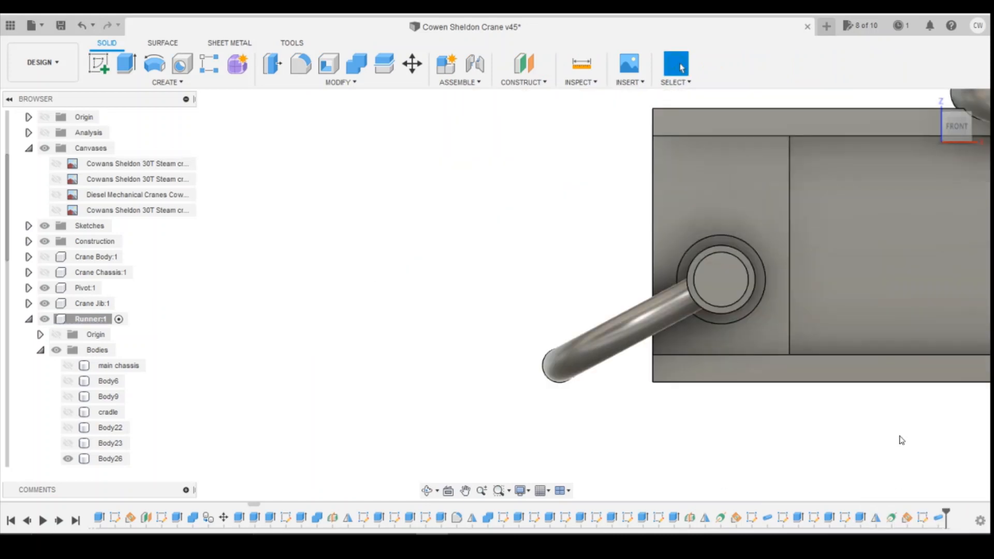
scroll(429, 311, down, 2)
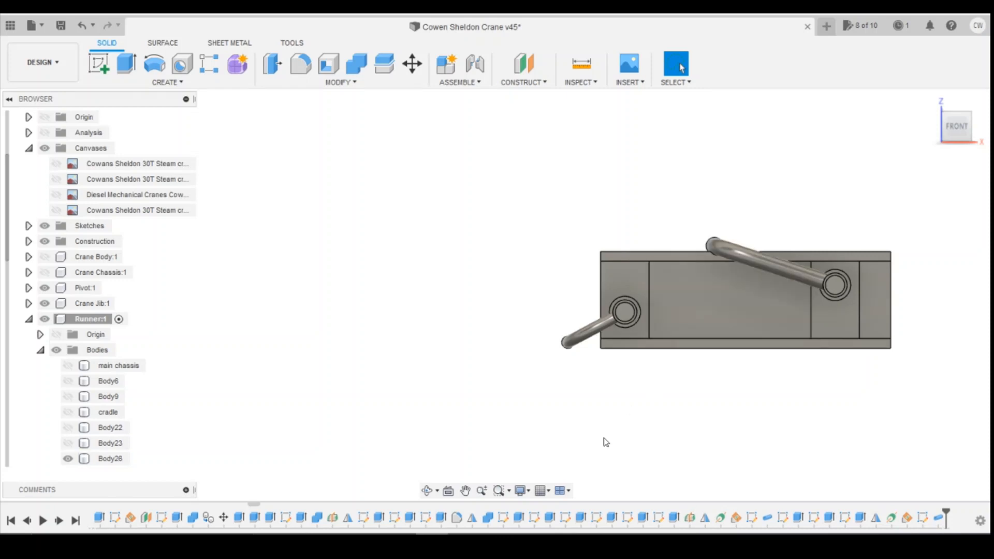
drag(957, 117, 972, 170)
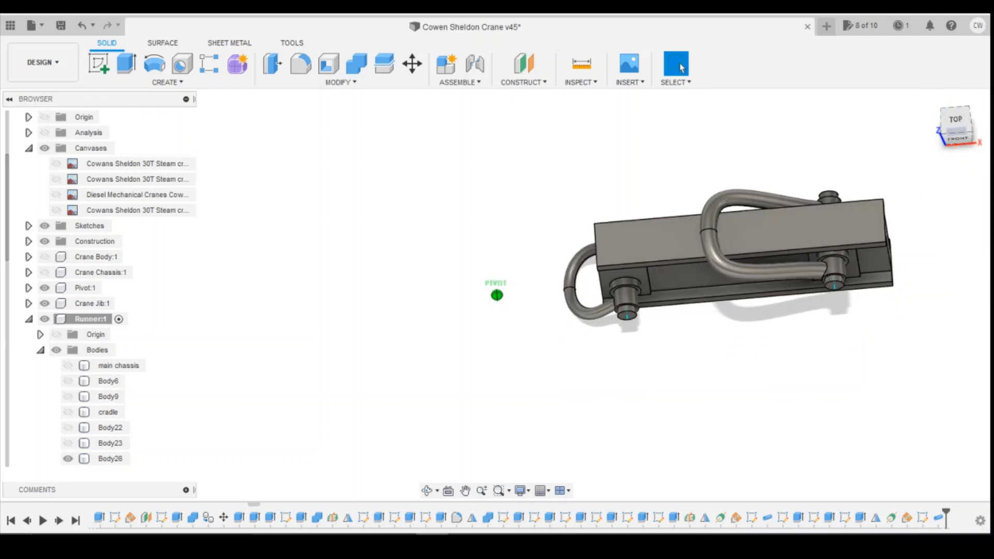
scroll(72, 394, down, 2)
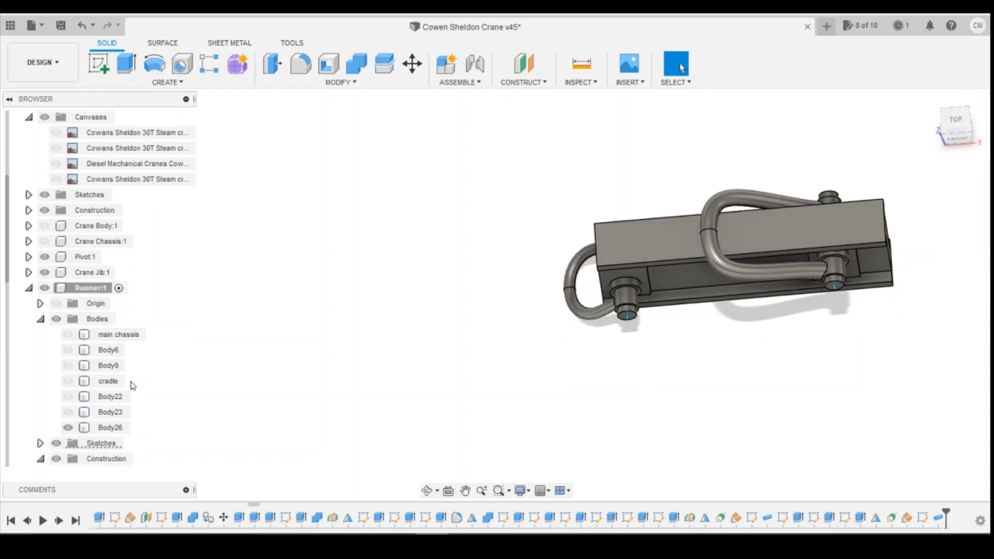
click(41, 459)
scroll(46, 386, down, 3)
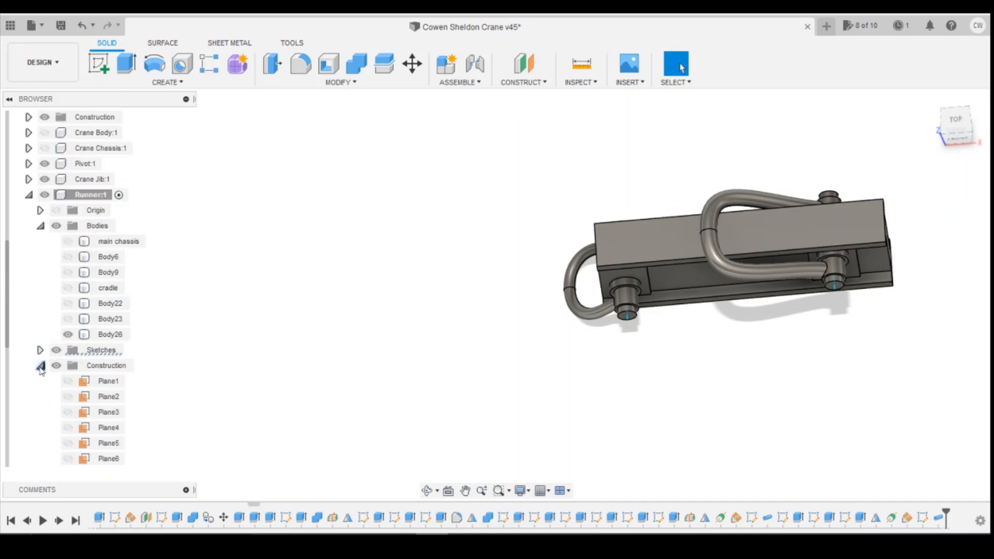
scroll(57, 403, down, 5)
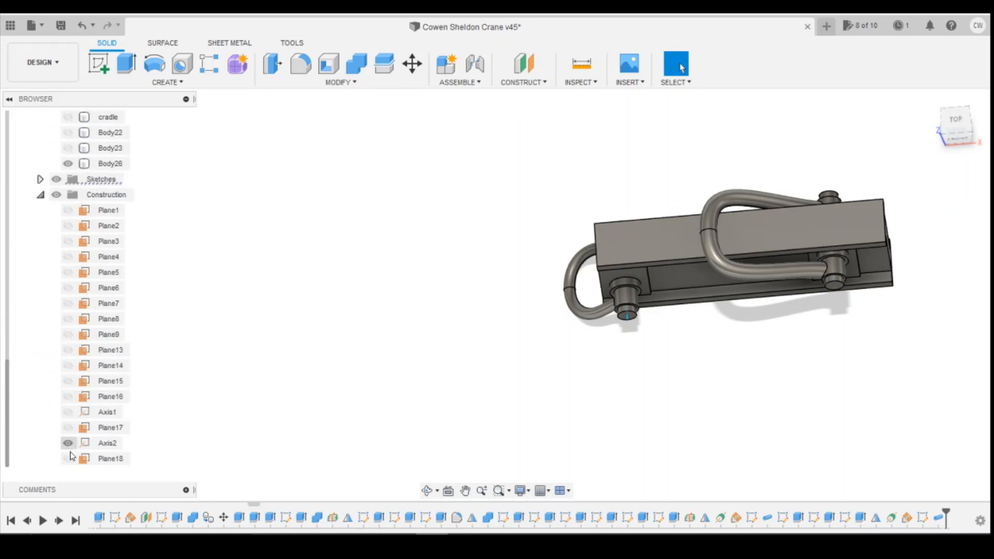
click(40, 194)
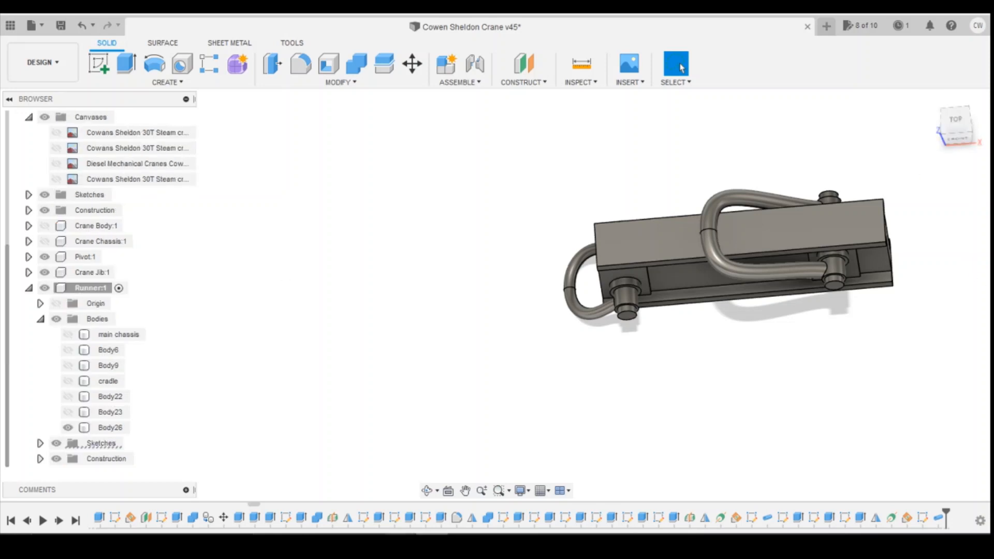
- Switch to the photo viewer, examine the reference photos for the runner's lifting beam and its loops, and return to the model
mouse_move(400, 543)
click(561, 450)
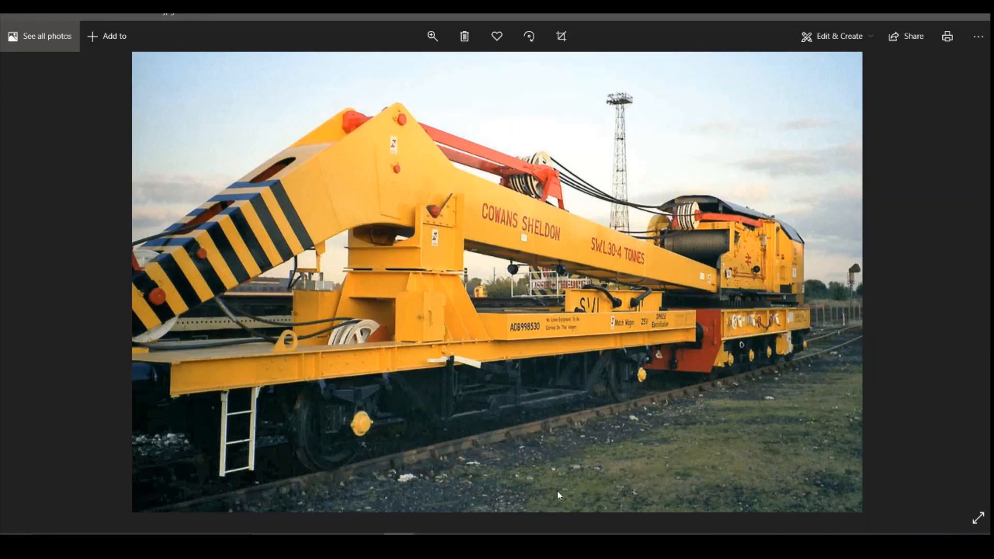
mouse_move(399, 544)
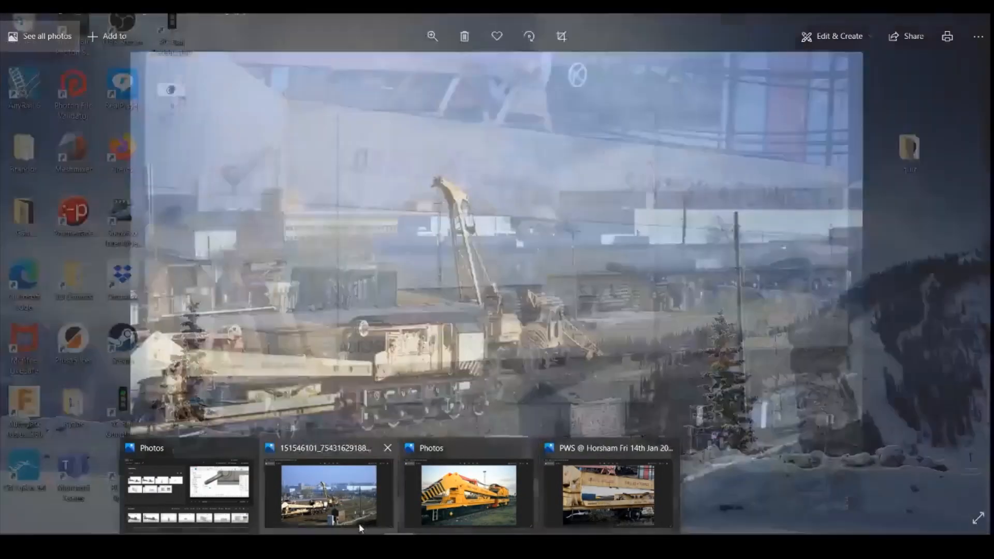
click(361, 528)
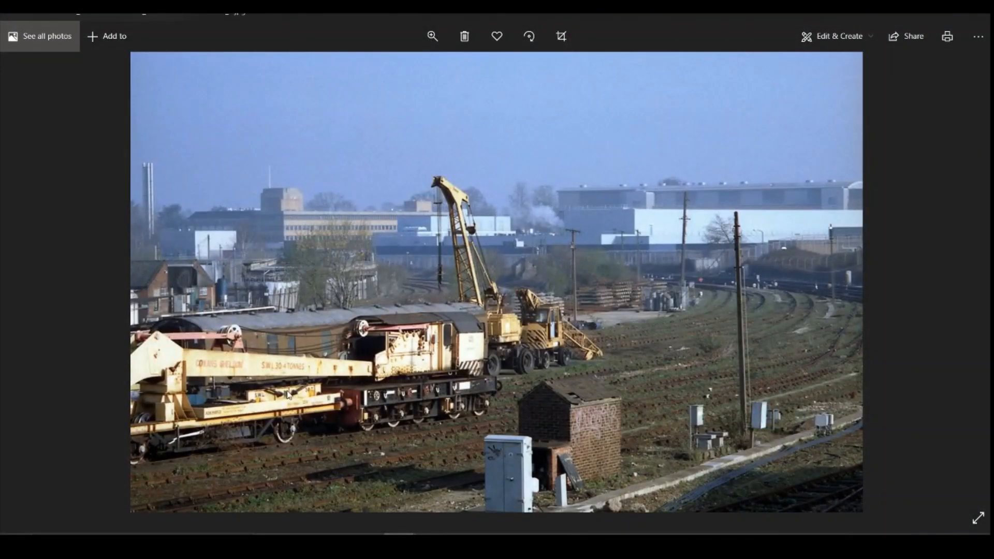
key(Right)
key(Right)
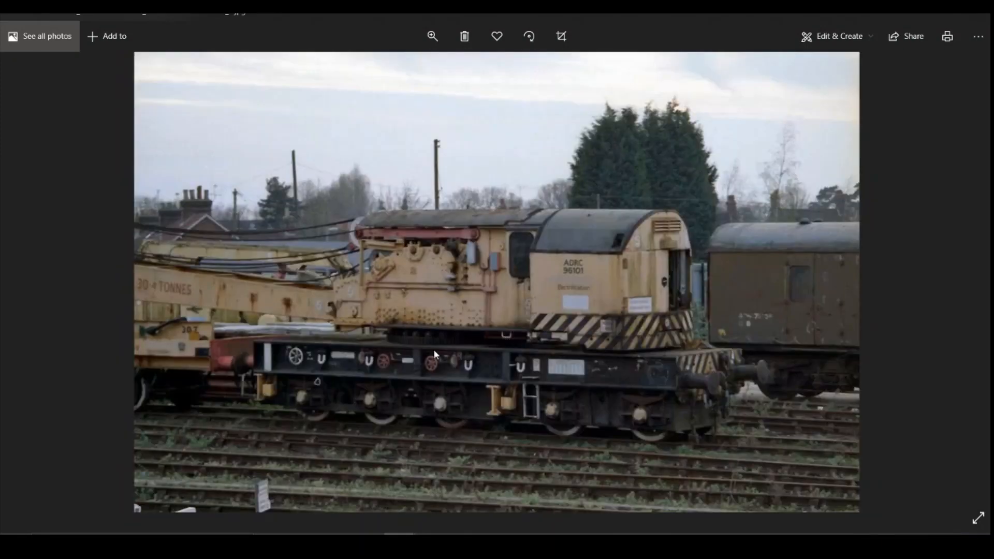
key(Right)
key(Right)
key(Right)
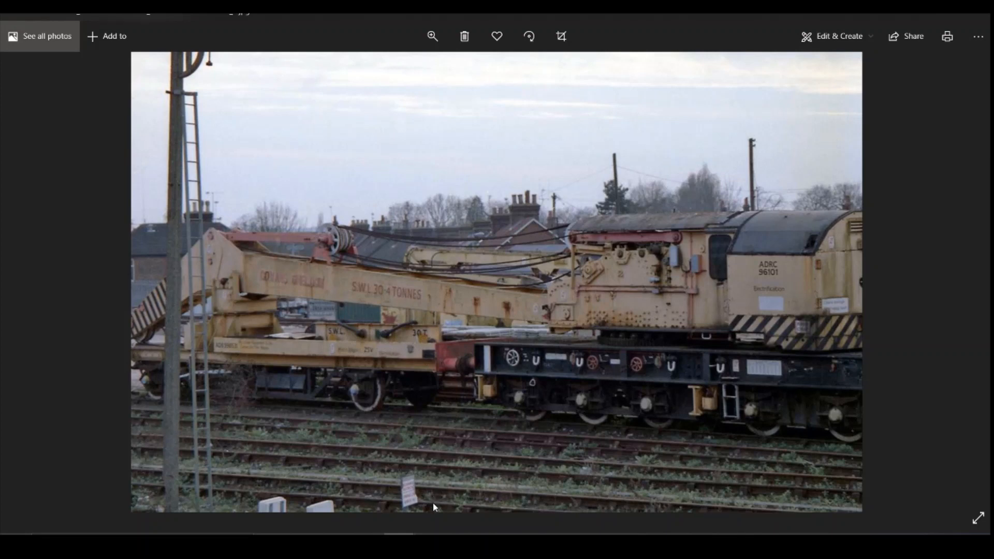
key(alt+Tab)
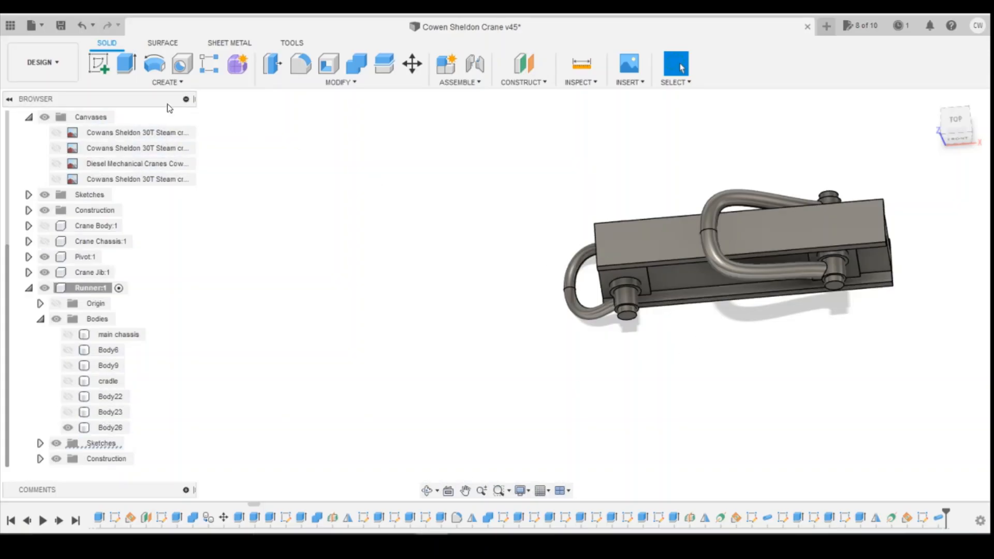
- Mirror the lifting beam body, with its pins and loops, about the beam's plain end face
click(123, 83)
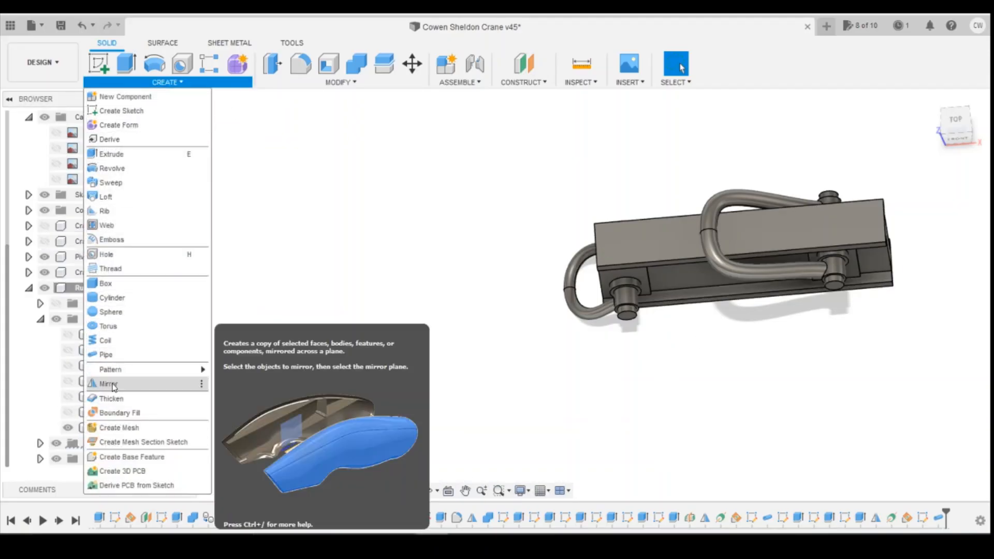
click(112, 384)
scroll(471, 210, down, 3)
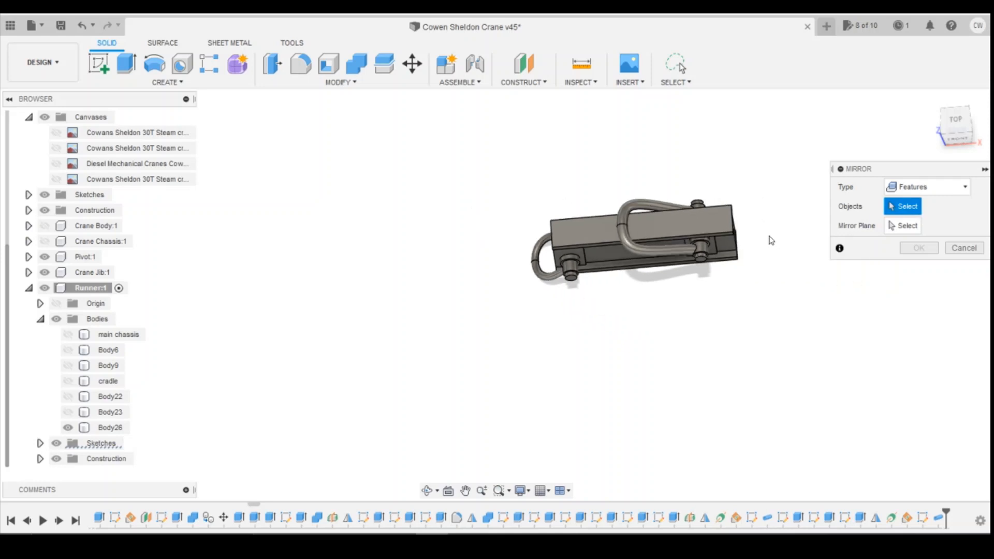
click(899, 193)
click(901, 218)
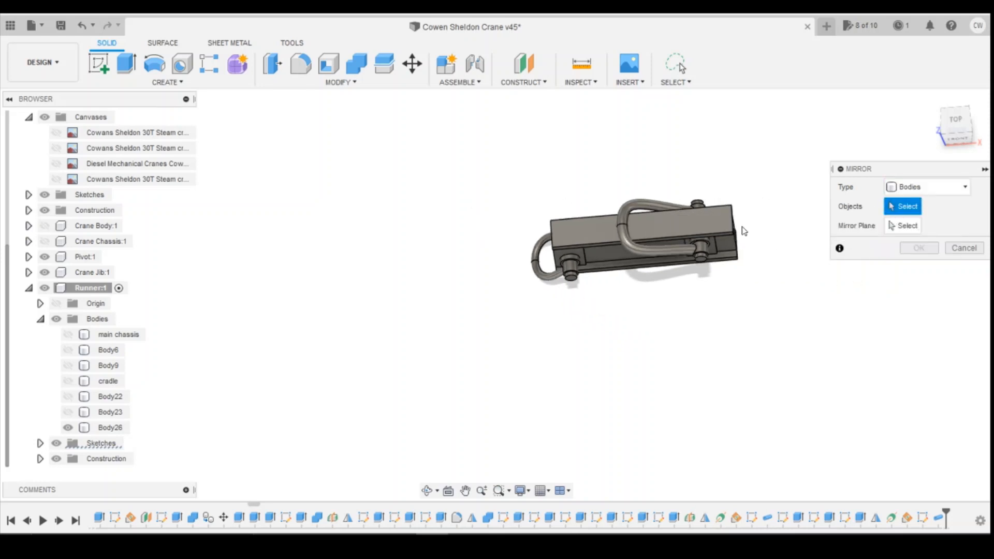
click(703, 234)
scroll(767, 244, up, 4)
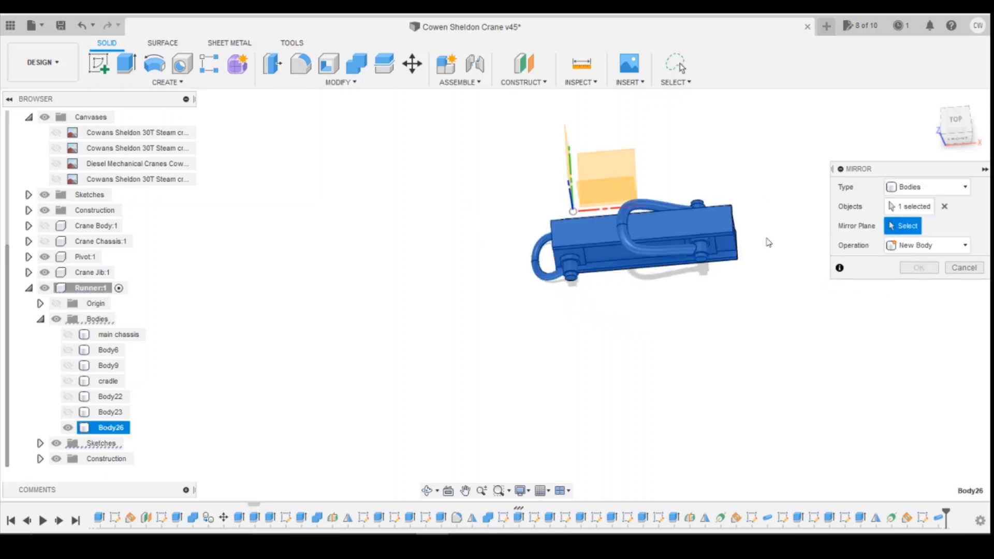
click(972, 133)
click(719, 232)
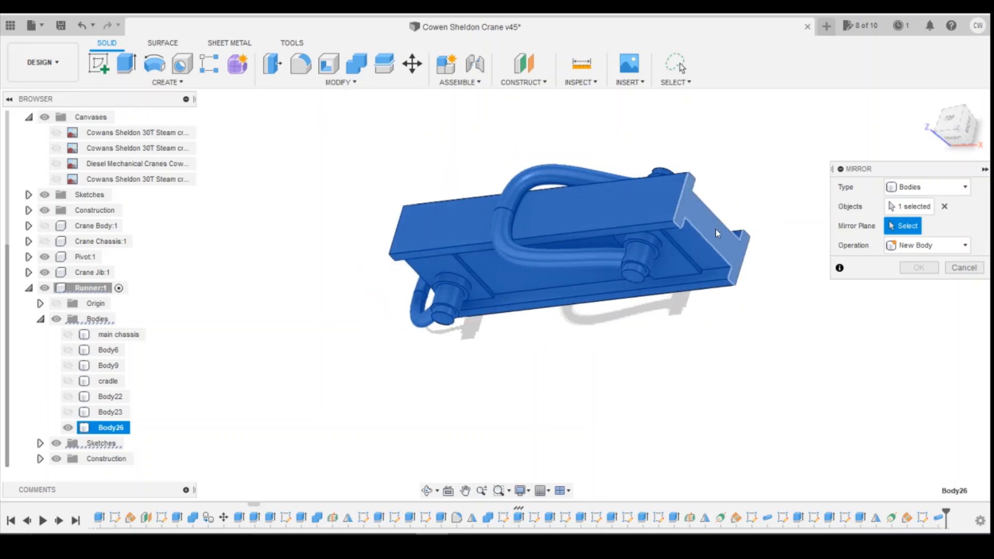
click(920, 268)
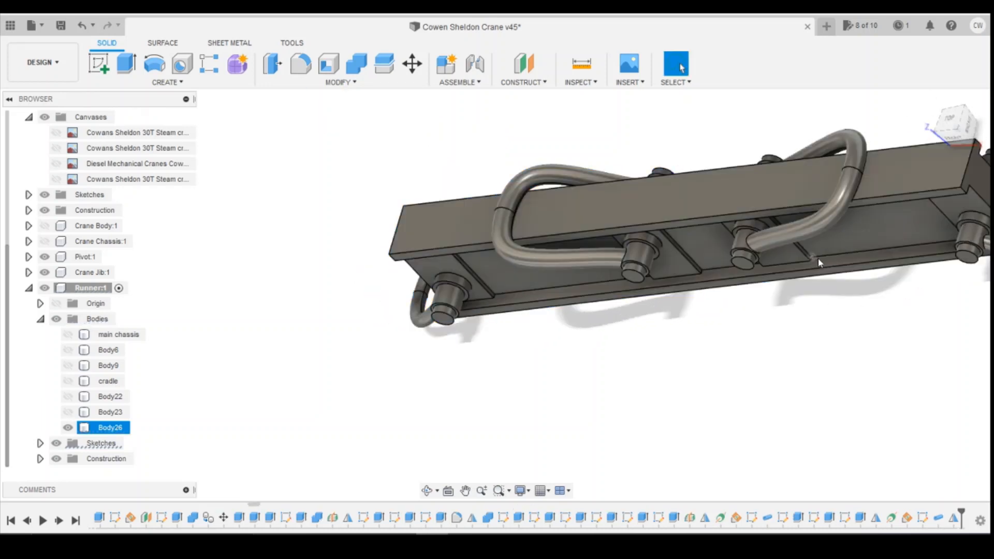
- Return to the home view and show the Crane Body and Crane Chassis components
click(930, 99)
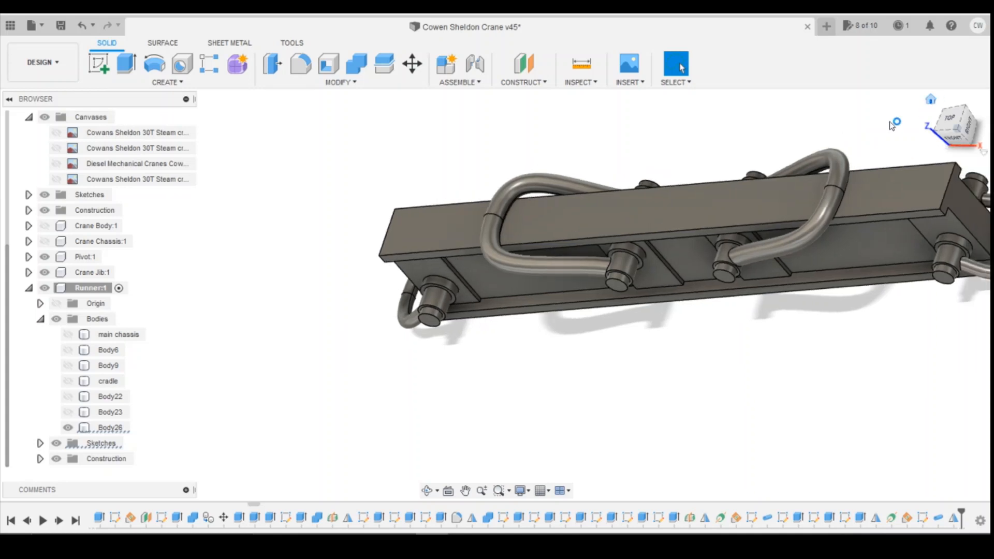
scroll(78, 416, up, 5)
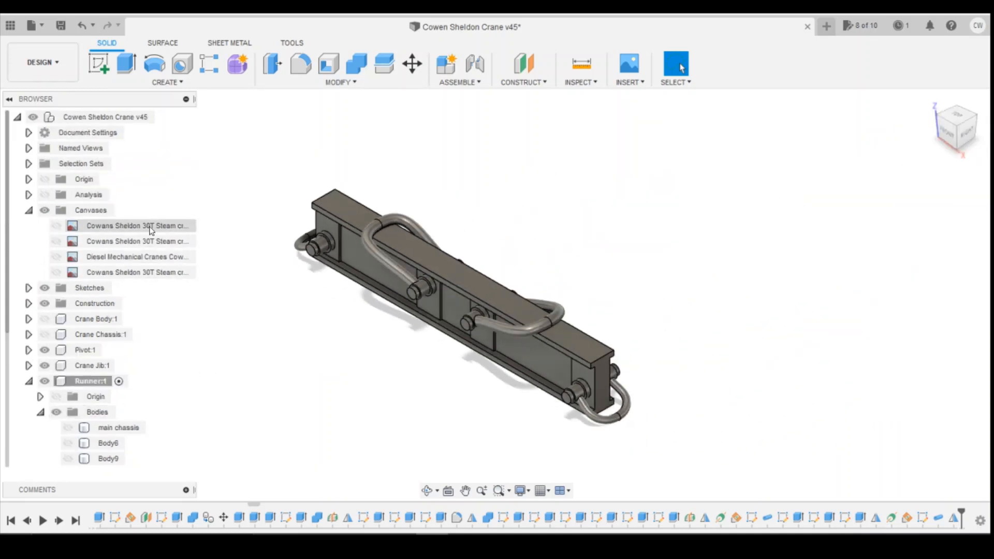
scroll(356, 347, down, 3)
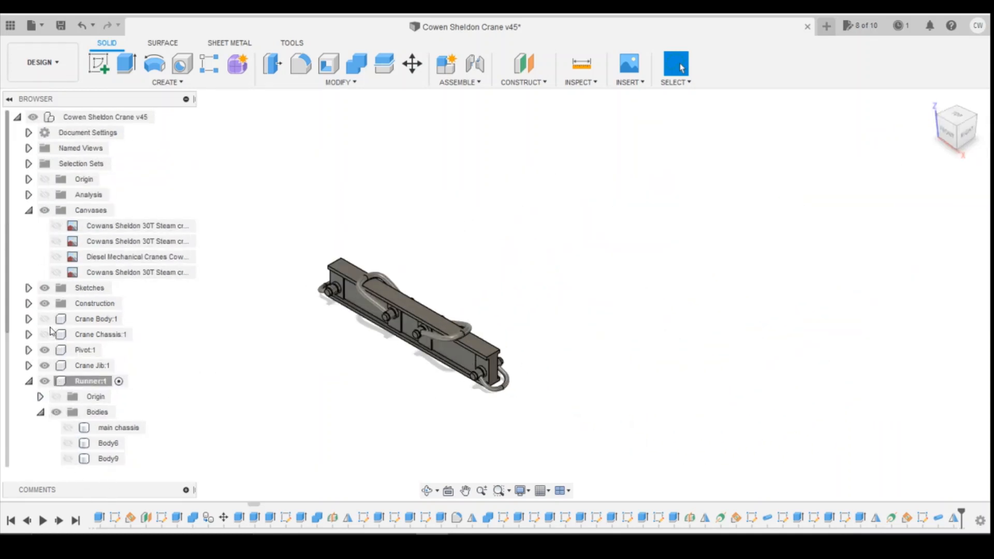
click(44, 319)
click(44, 335)
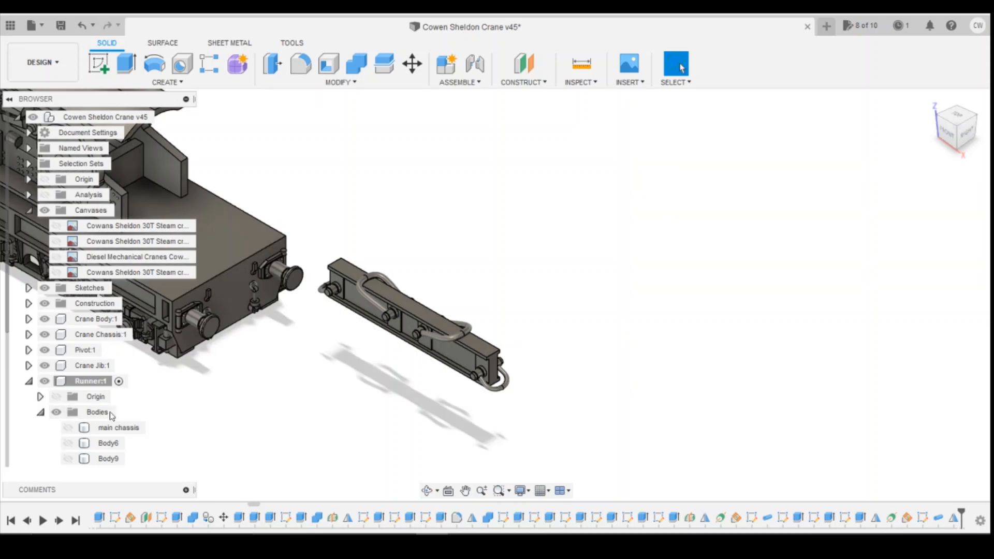
- Show the Runner bodies main chassis, Body6, Body9, cradle, Body22 and Body23 around the lifting beam
scroll(62, 393, down, 2)
click(68, 334)
click(68, 350)
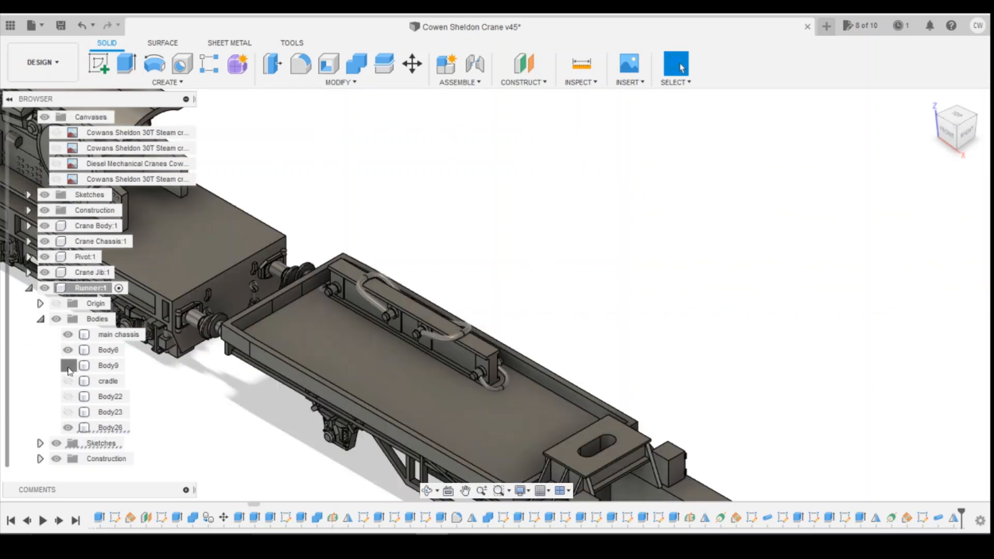
click(68, 365)
click(68, 381)
click(67, 397)
click(68, 412)
scroll(605, 313, up, 2)
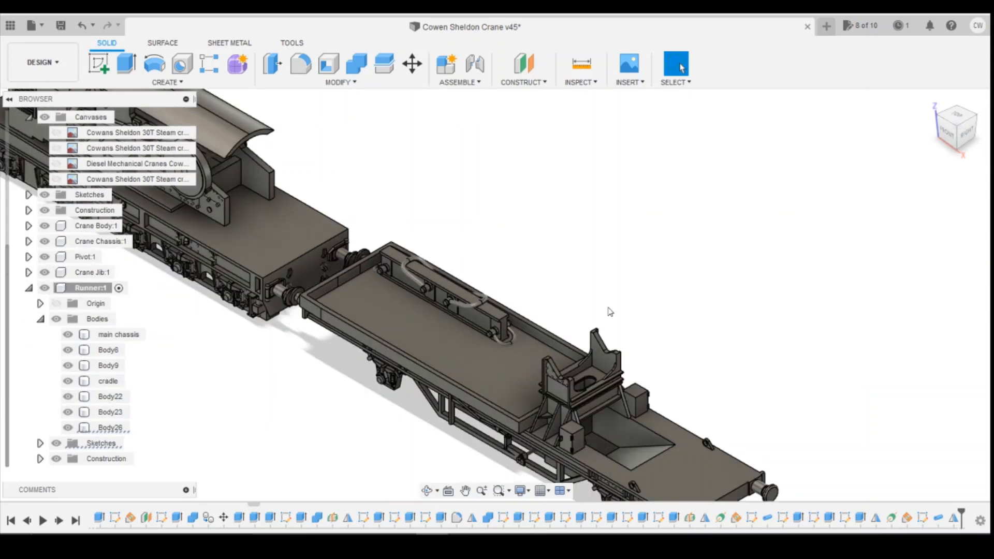
- Examine the lifting beam on the runner, compare it with the reference photos in the photo viewer, and return to the model
click(957, 136)
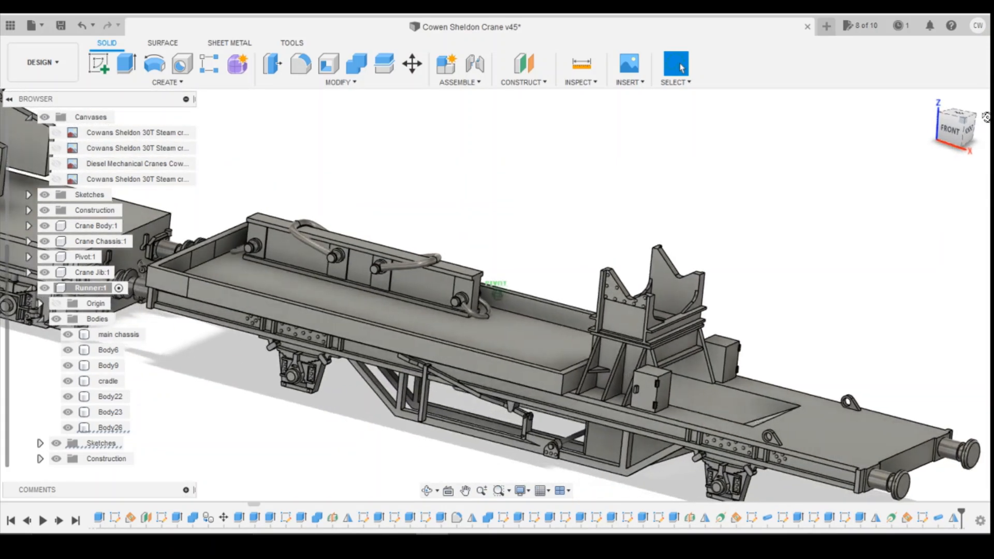
mouse_move(496, 294)
shift+middle_down()
mouse_move(486, 290)
mouse_move(471, 311)
mouse_move(450, 308)
mouse_move(363, 269)
mouse_move(394, 295)
mouse_move(450, 295)
mouse_move(523, 272)
mouse_move(469, 298)
shift+middle_up()
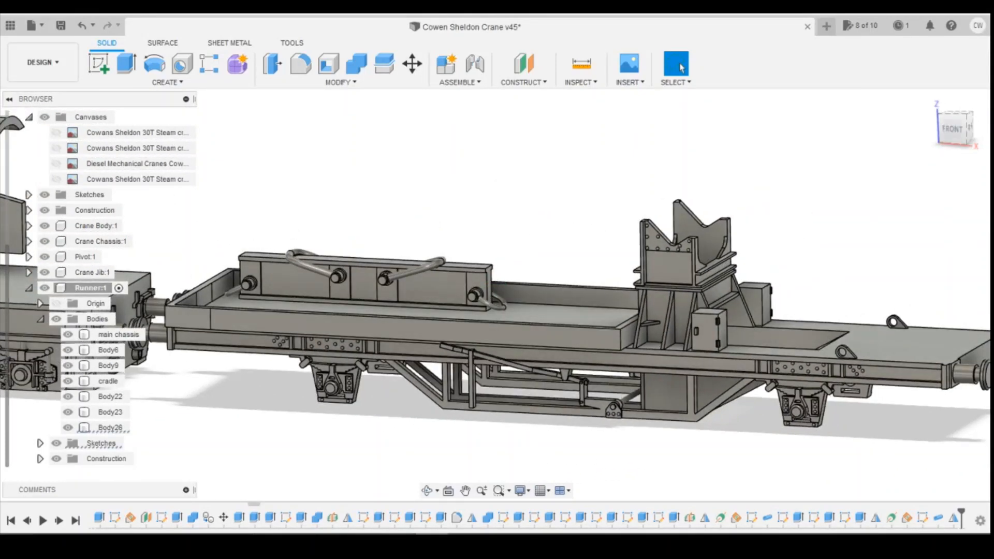
mouse_move(399, 539)
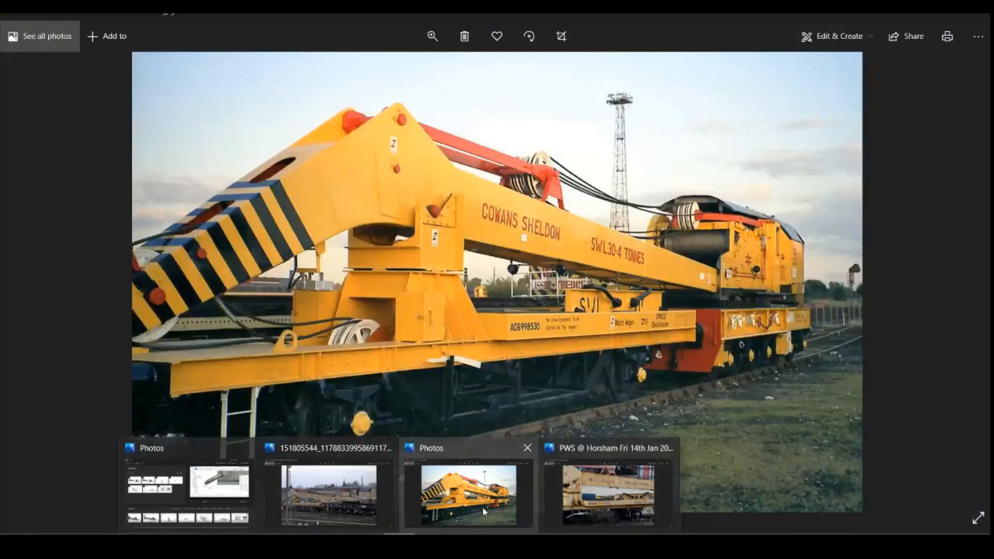
click(355, 510)
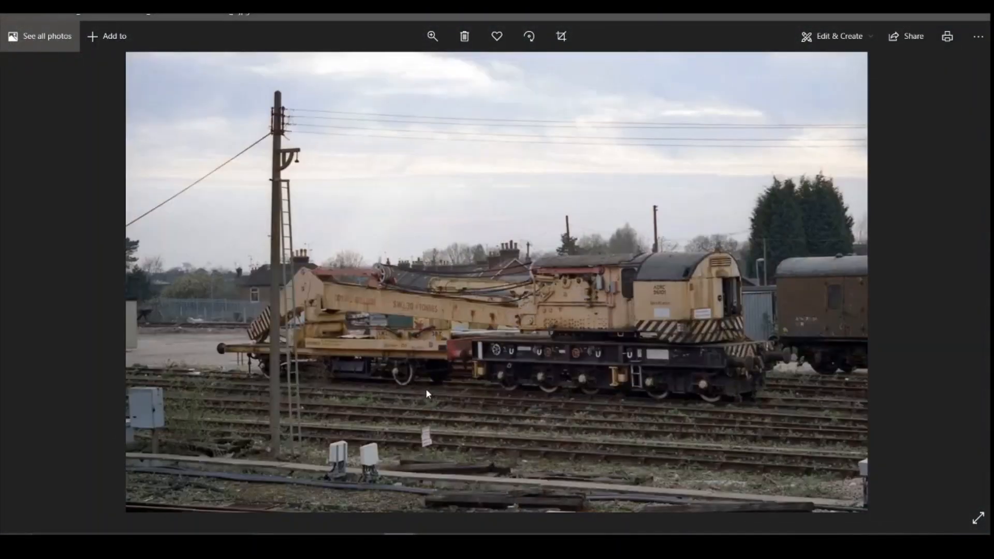
key(Right)
key(Right)
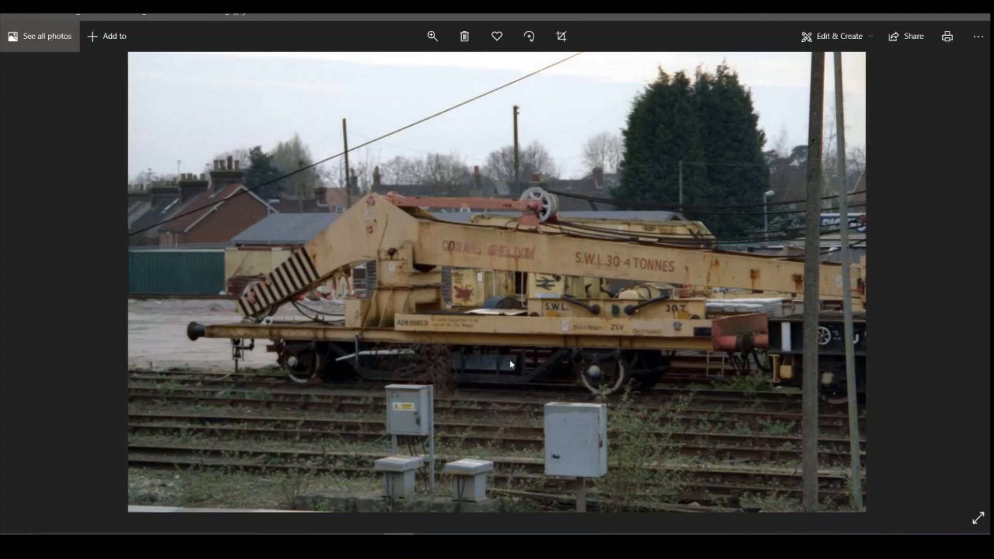
key(alt+Tab)
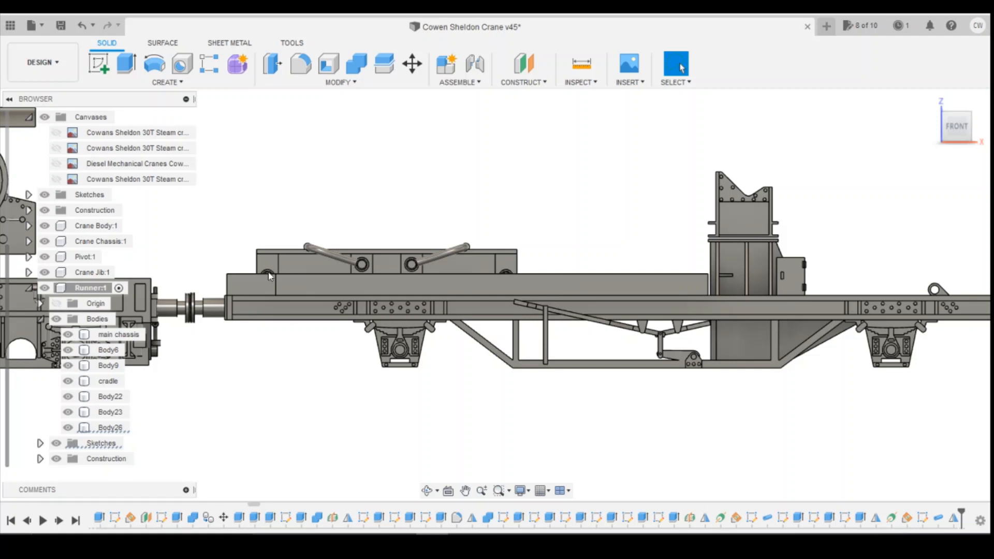
- Check the lifting beam's height and position against the runner's side walls from the front and at an angle
drag(278, 289, 357, 258)
drag(961, 129, 786, 215)
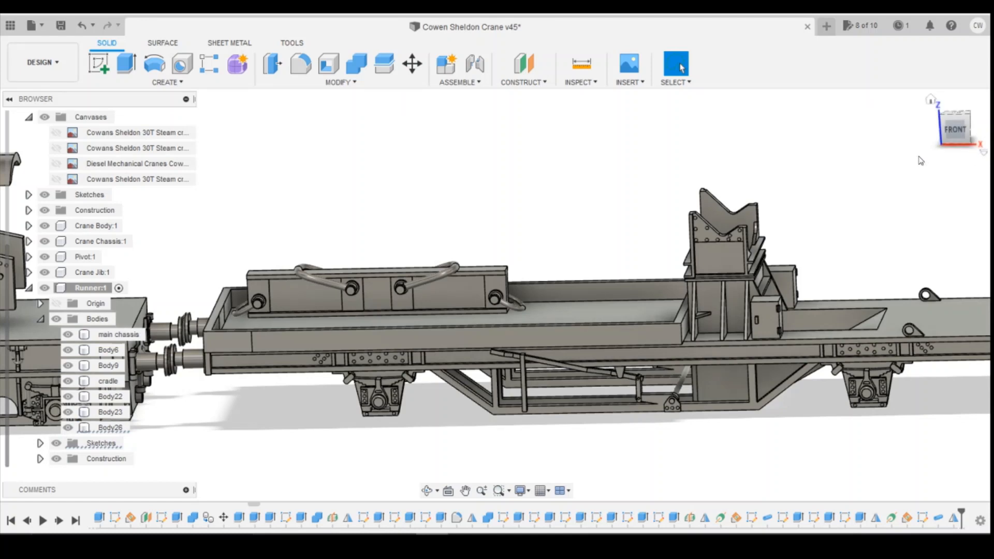
click(952, 132)
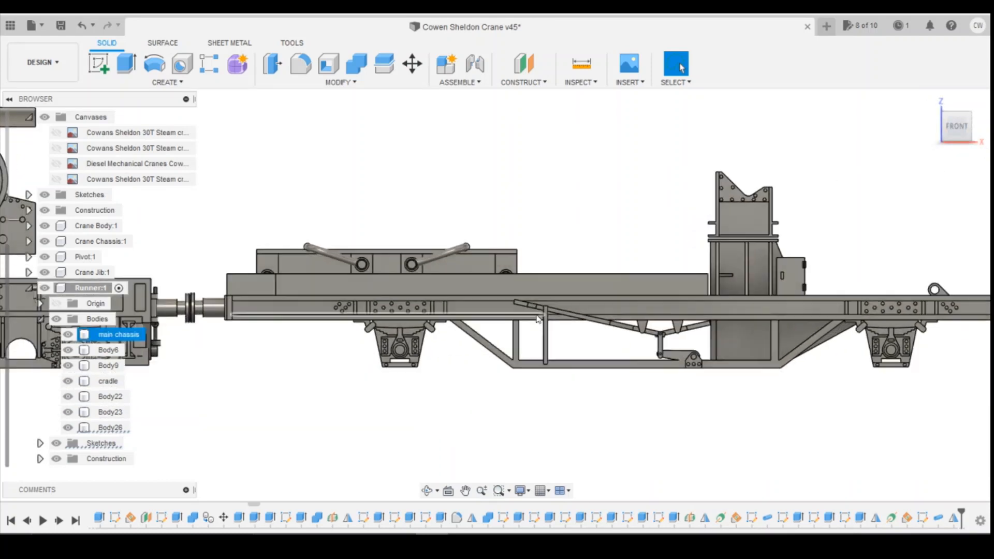
click(961, 133)
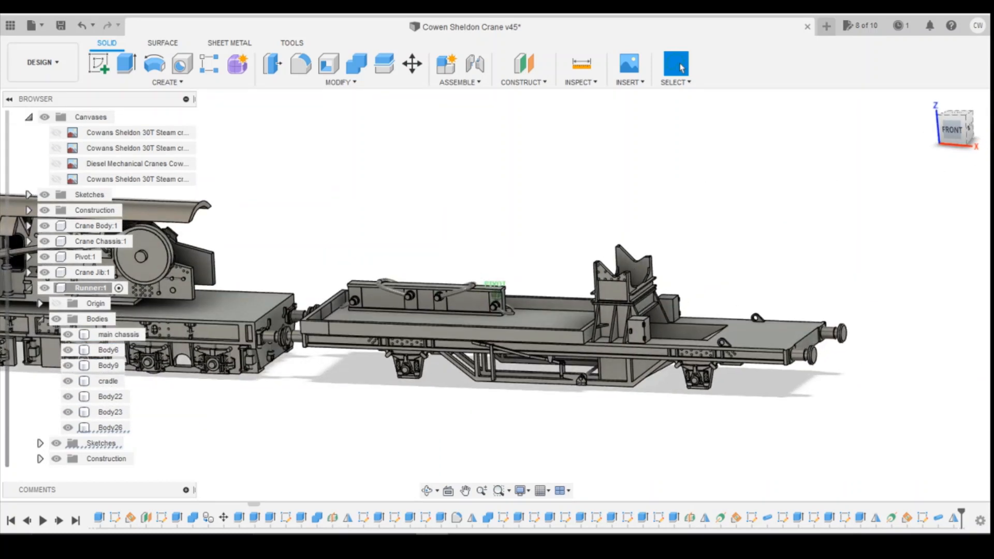
click(496, 329)
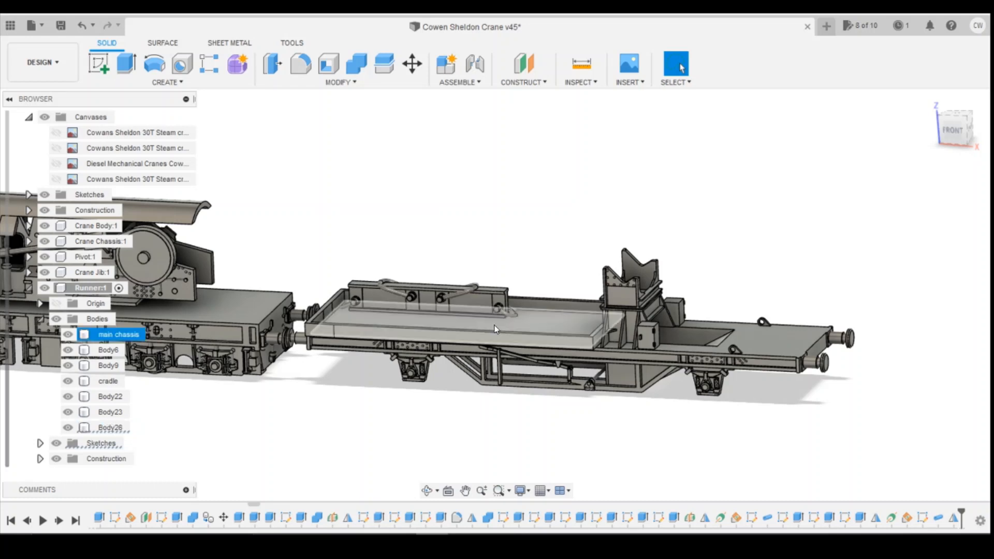
click(513, 313)
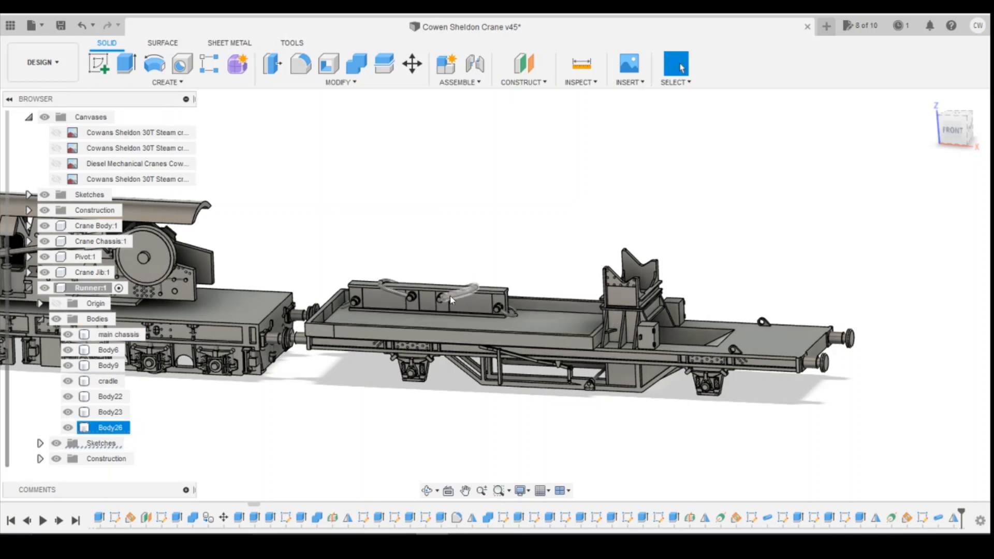